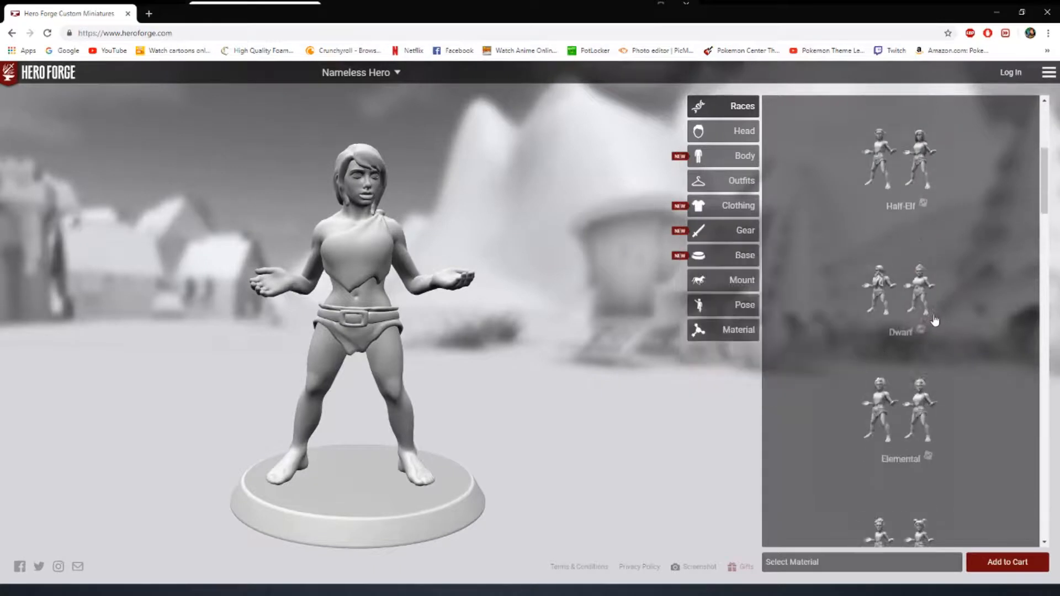
Step: Browse the full list of available races and read their descriptions, from Human through to Robot
scroll(934, 319, down, 8)
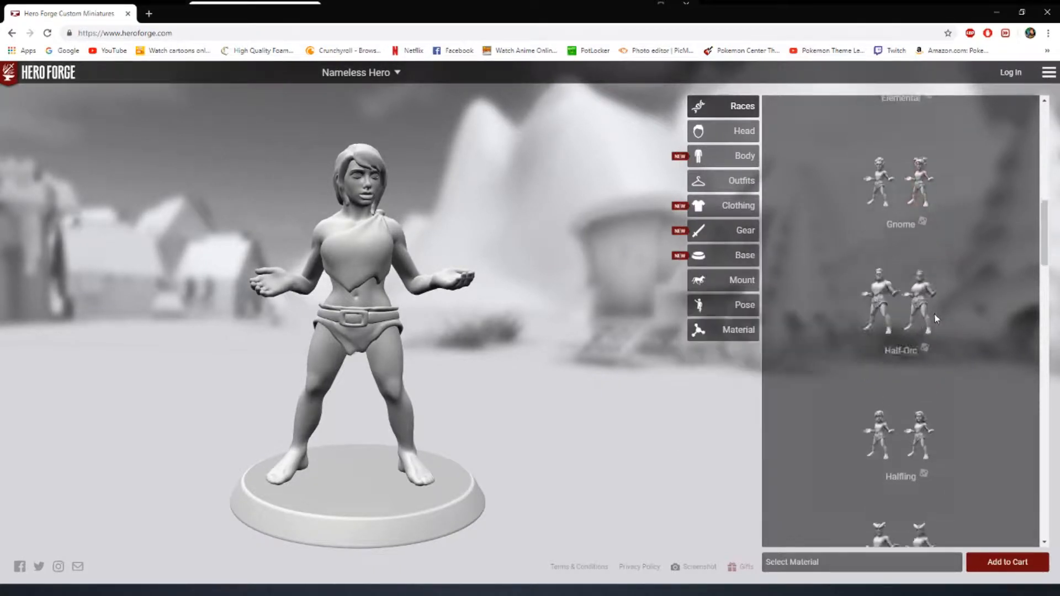
scroll(849, 197, up, 18)
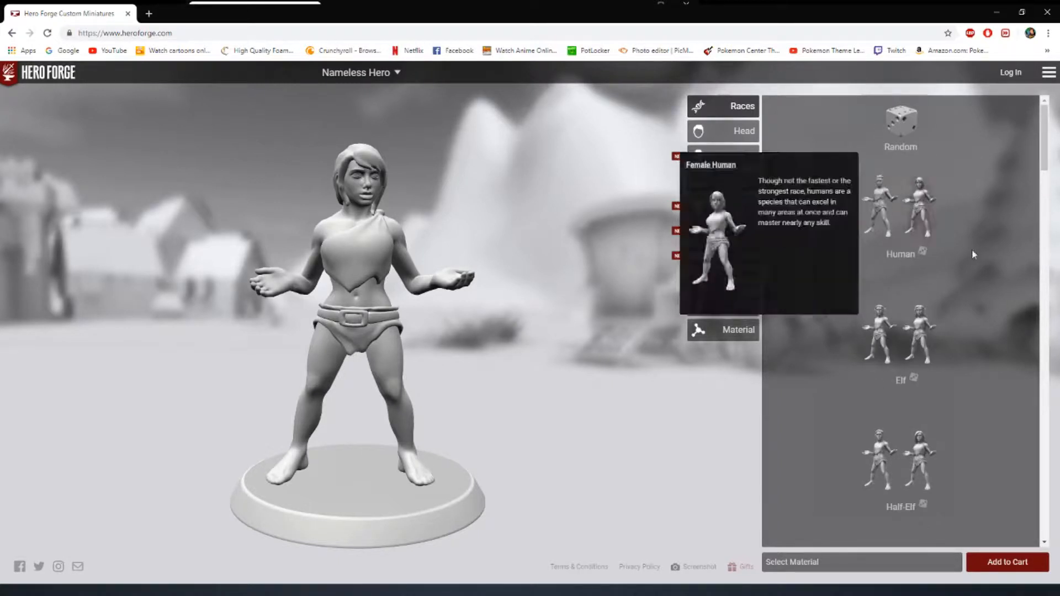
scroll(894, 387, down, 1)
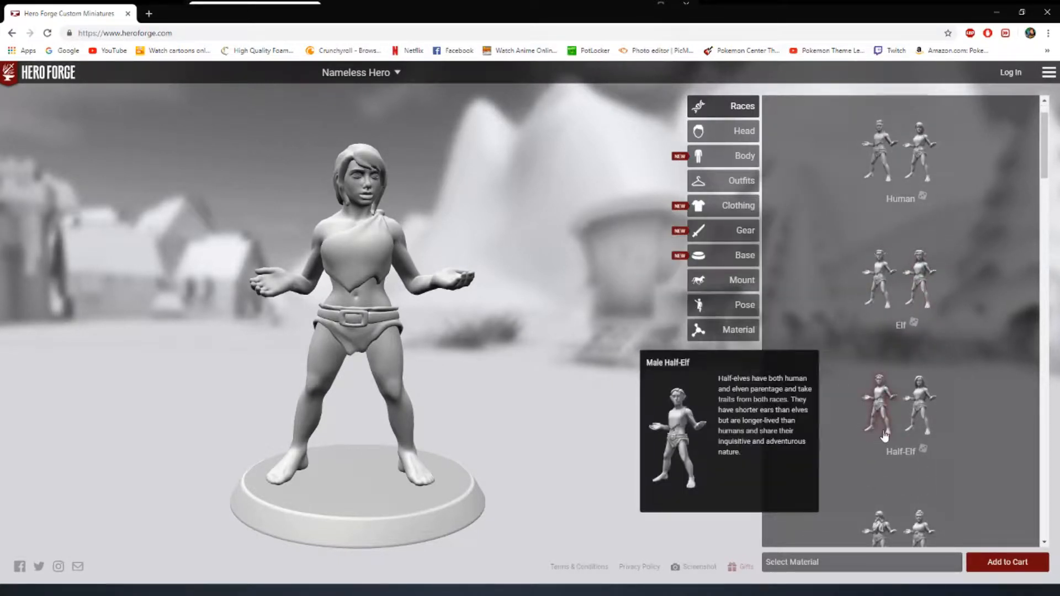
scroll(876, 436, down, 5)
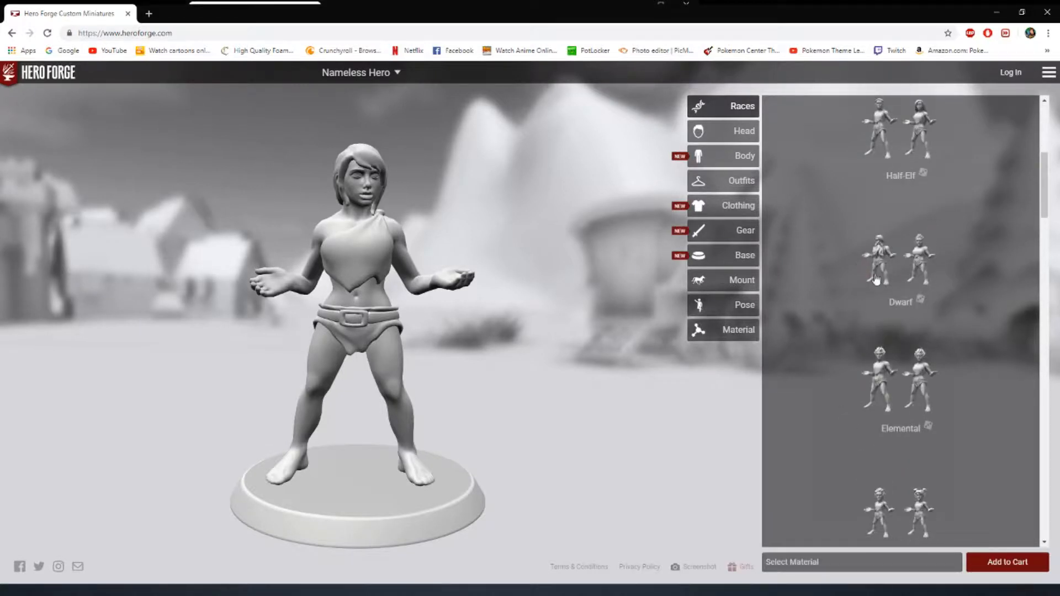
scroll(872, 287, down, 2)
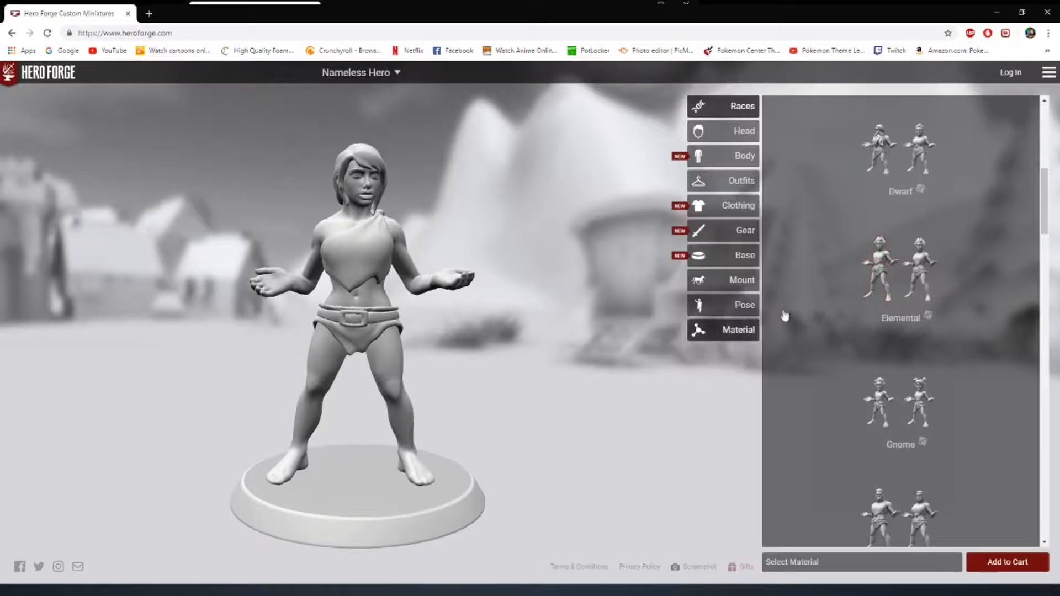
scroll(873, 375, down, 1)
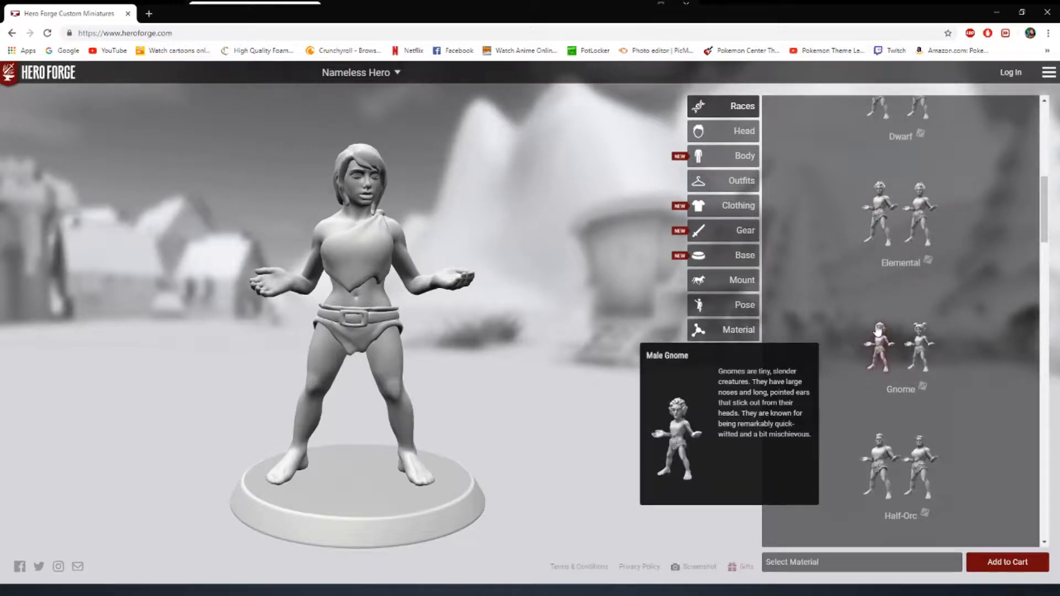
scroll(878, 331, down, 1)
scroll(870, 403, down, 2)
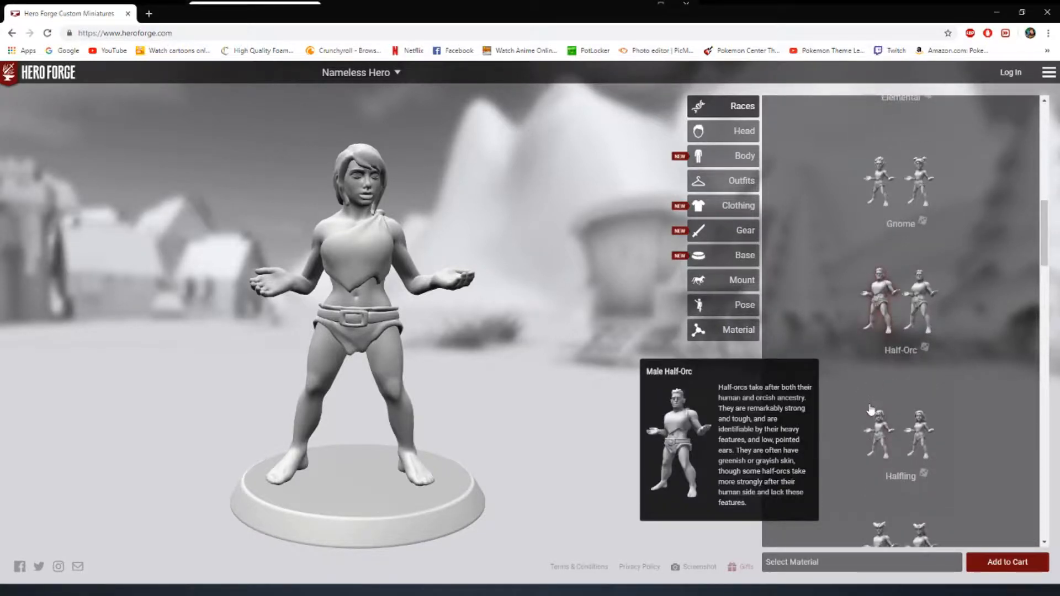
scroll(873, 414, down, 1)
scroll(875, 396, down, 1)
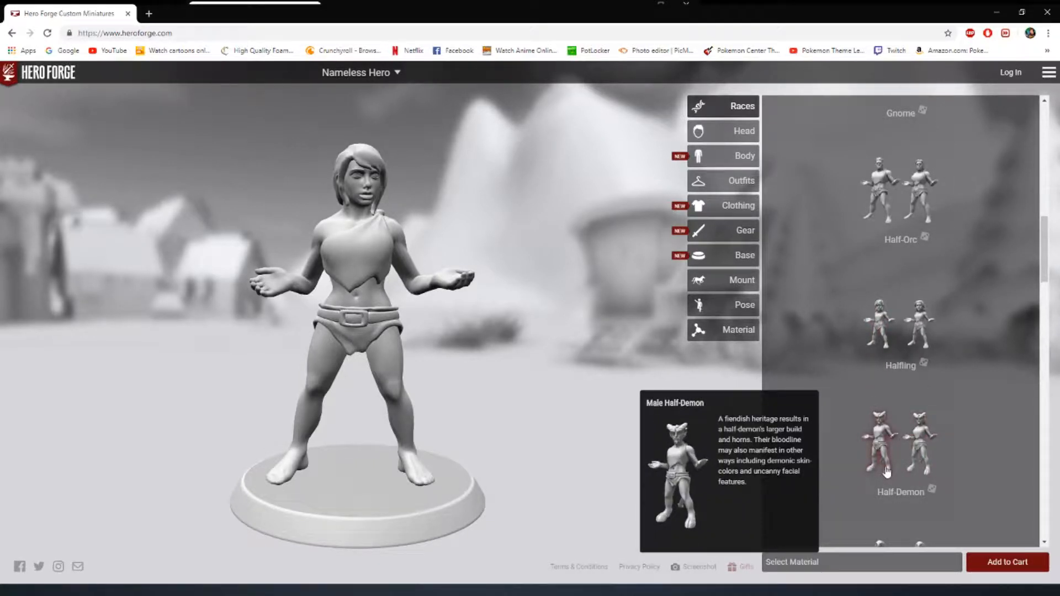
scroll(887, 471, down, 3)
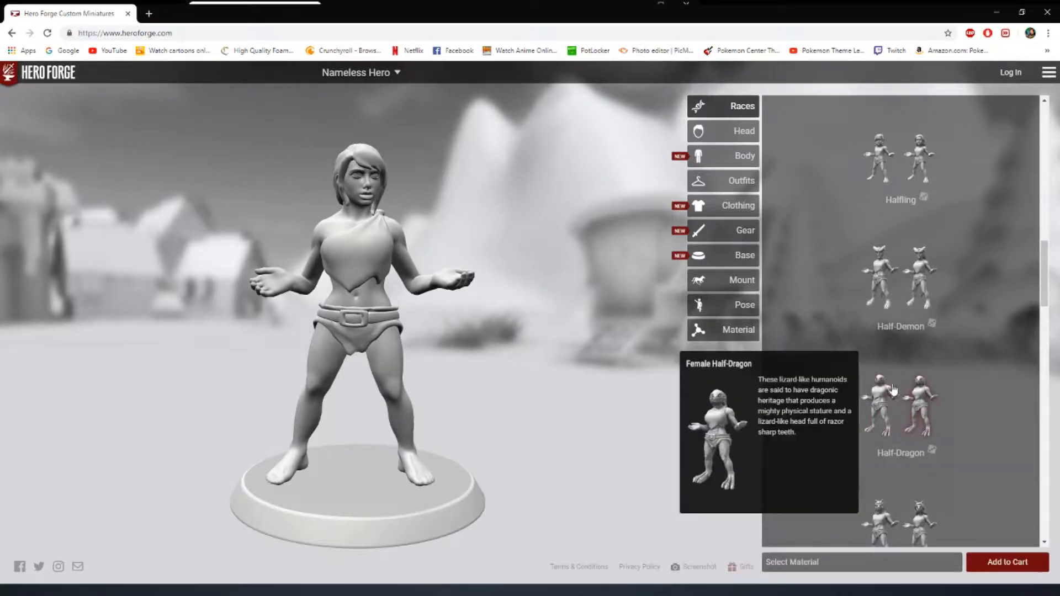
scroll(918, 422, down, 6)
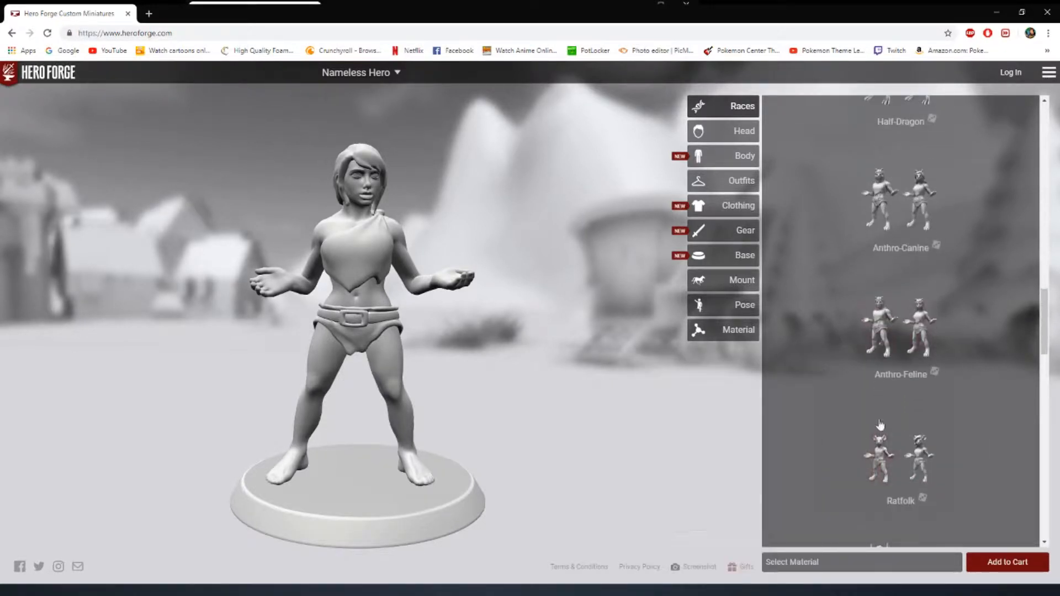
scroll(891, 378, down, 4)
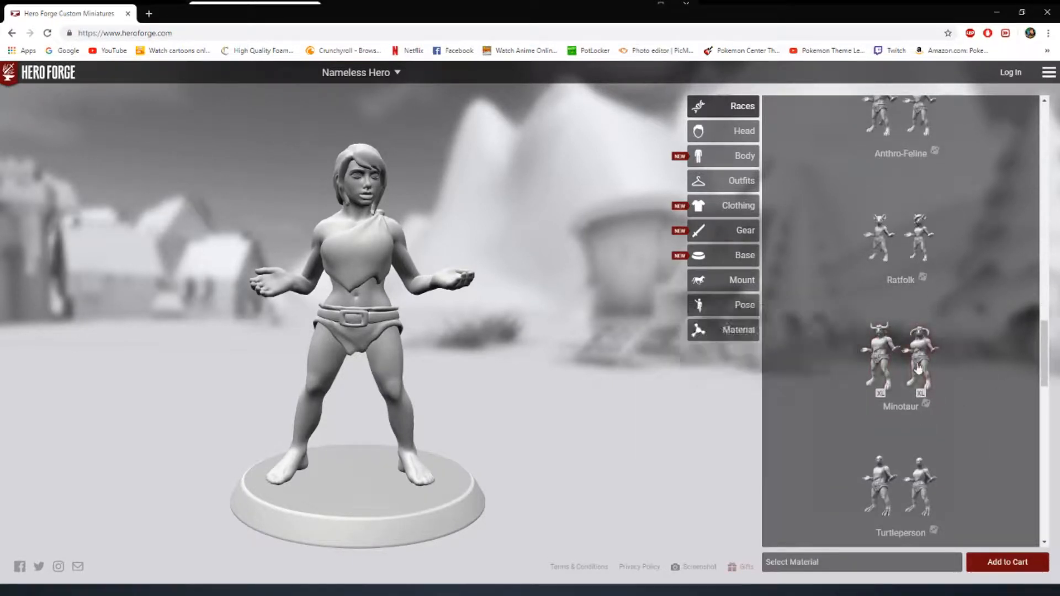
scroll(911, 367, down, 4)
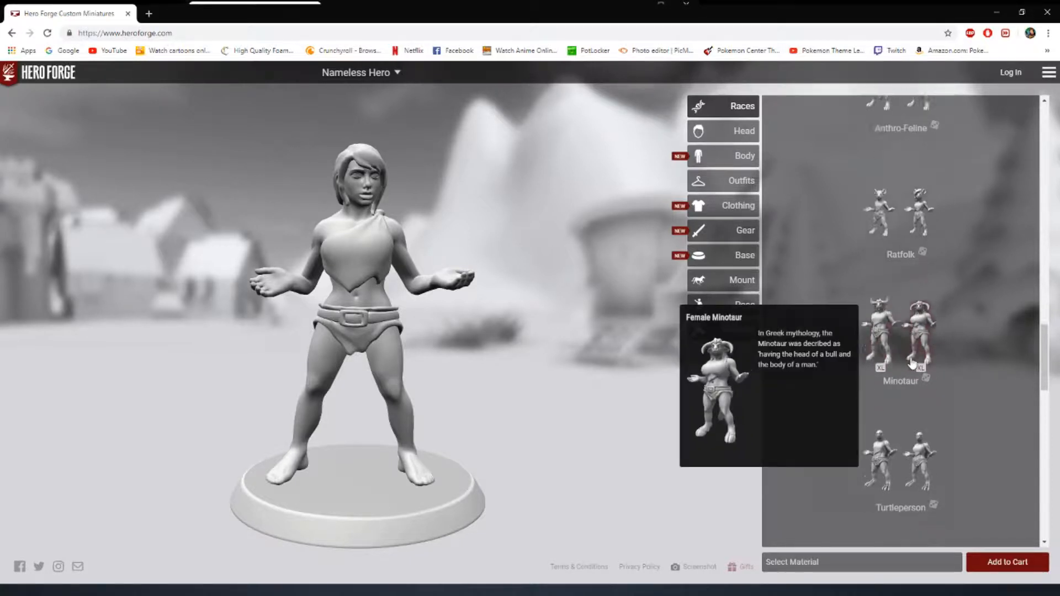
scroll(889, 406, down, 4)
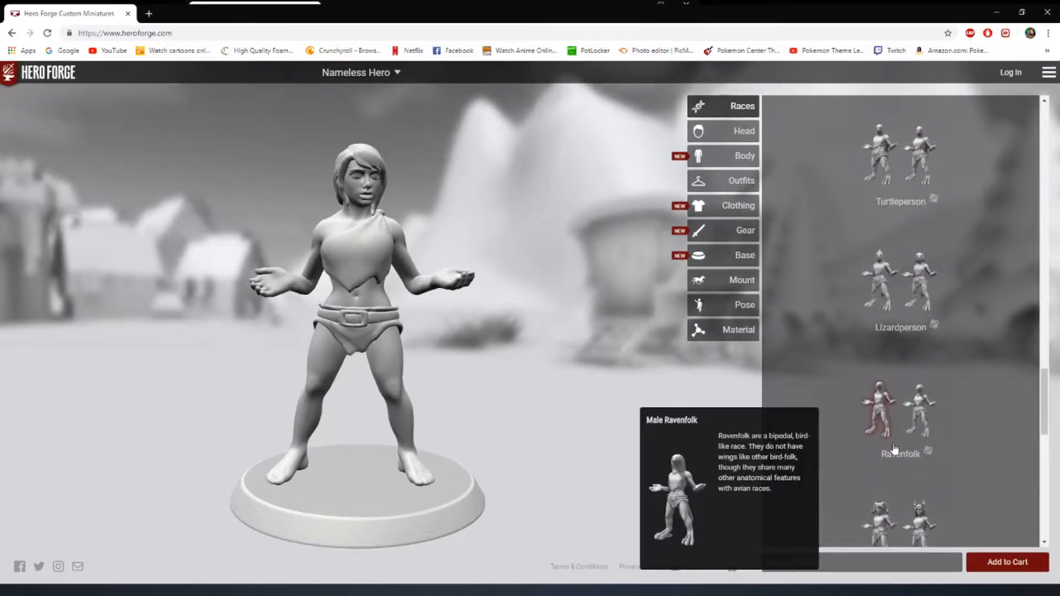
scroll(895, 449, down, 3)
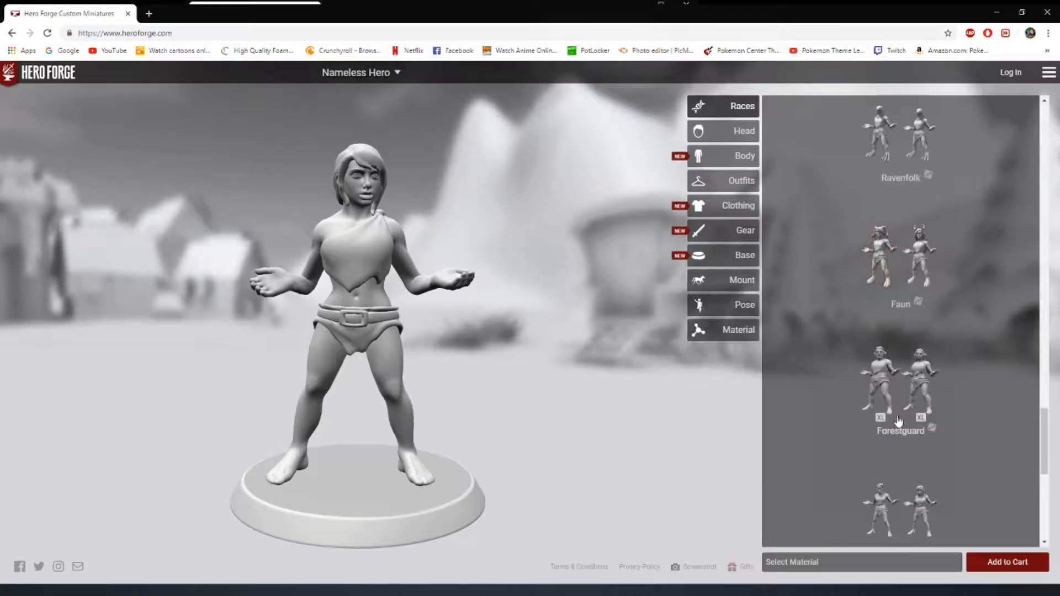
scroll(899, 414, down, 2)
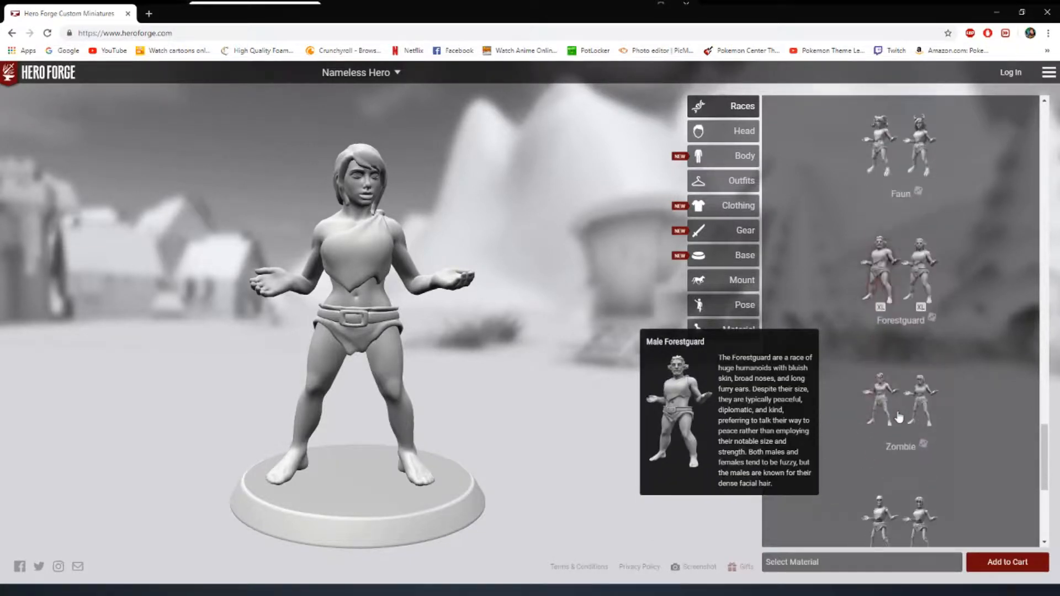
scroll(900, 422, down, 4)
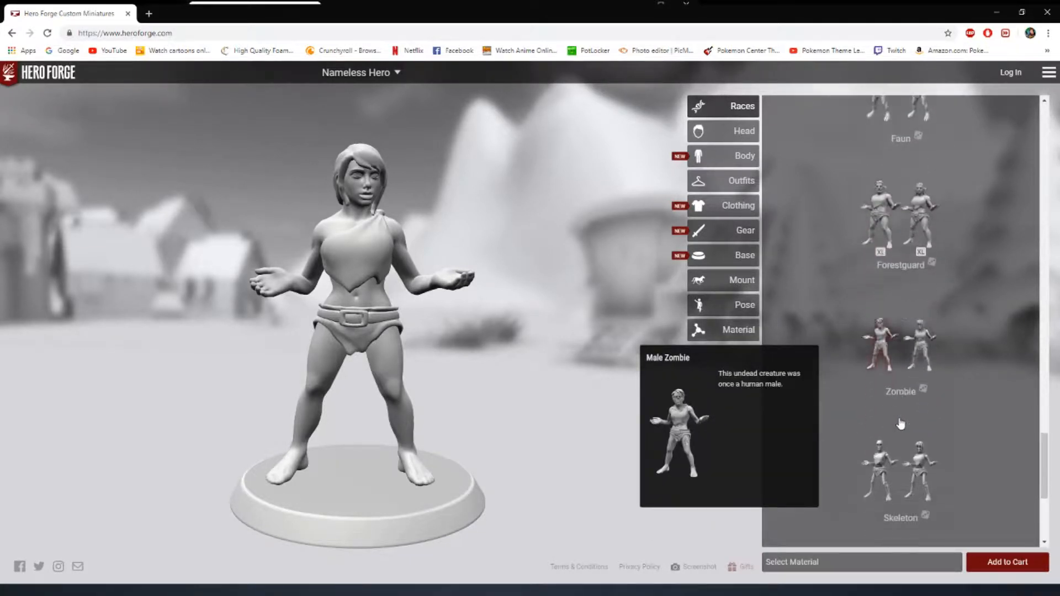
scroll(884, 420, down, 2)
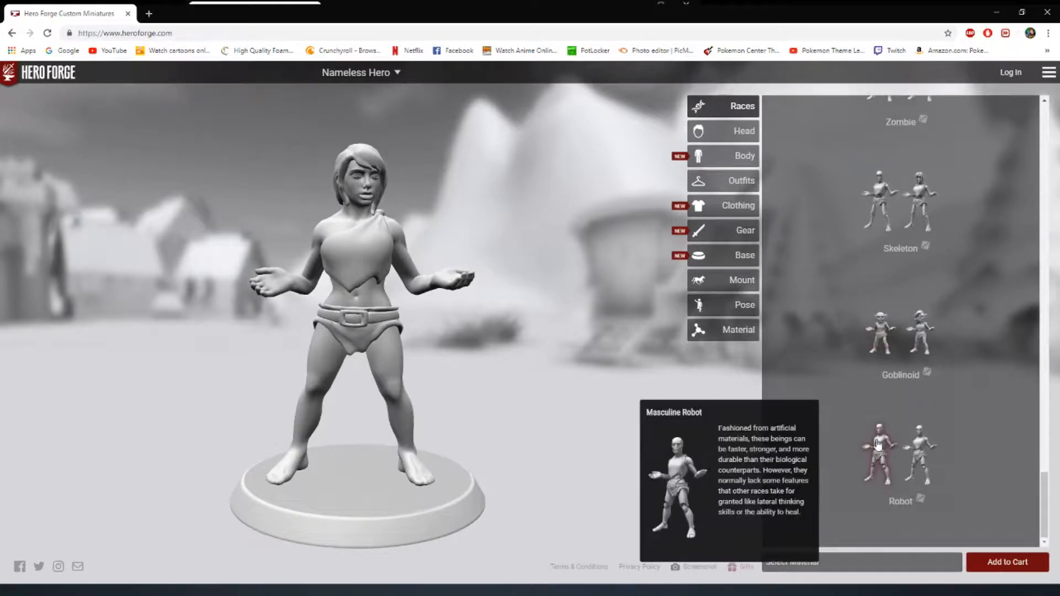
scroll(879, 440, up, 15)
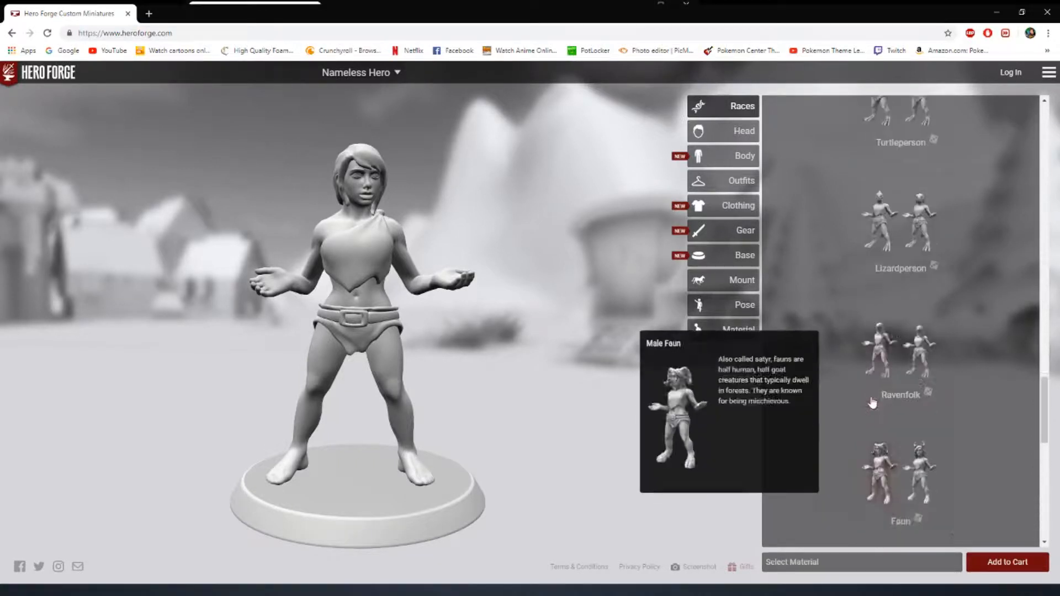
scroll(879, 399, up, 8)
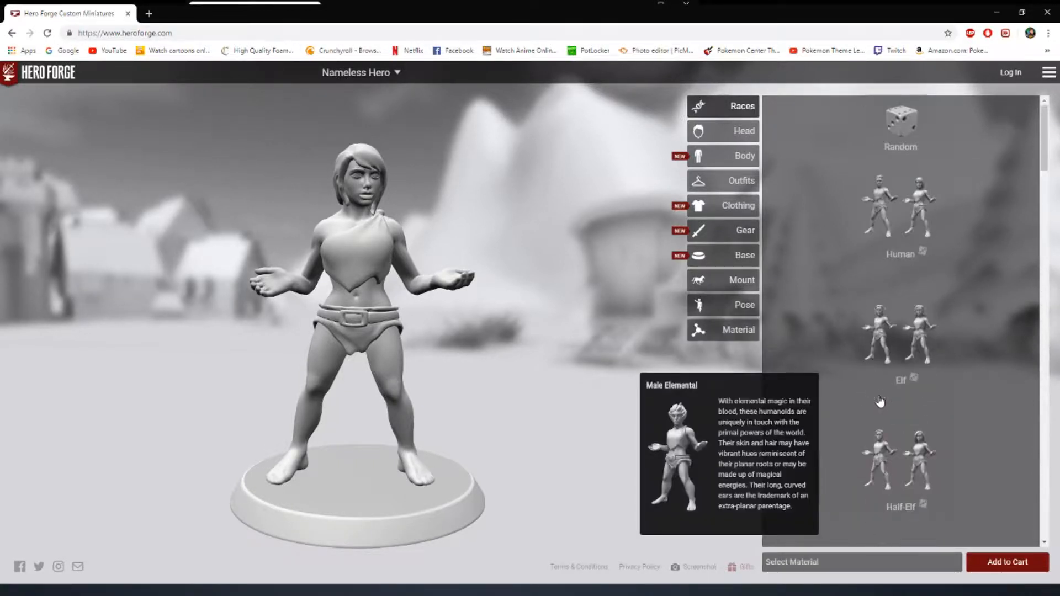
Step: Generate a random character, inspect the figure, and change its race to male Human
click(890, 117)
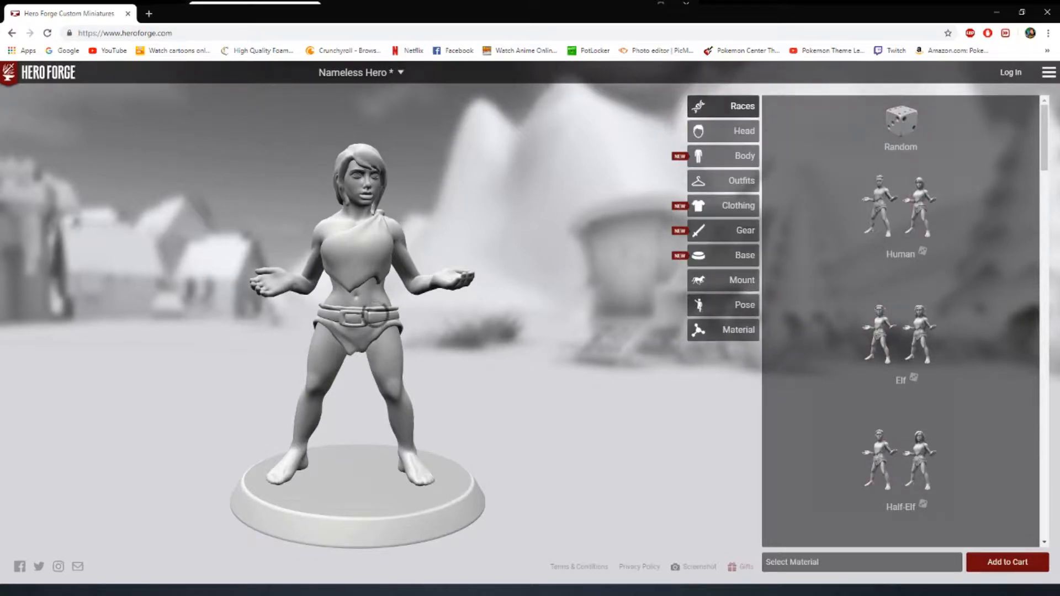
drag(363, 409, 404, 406)
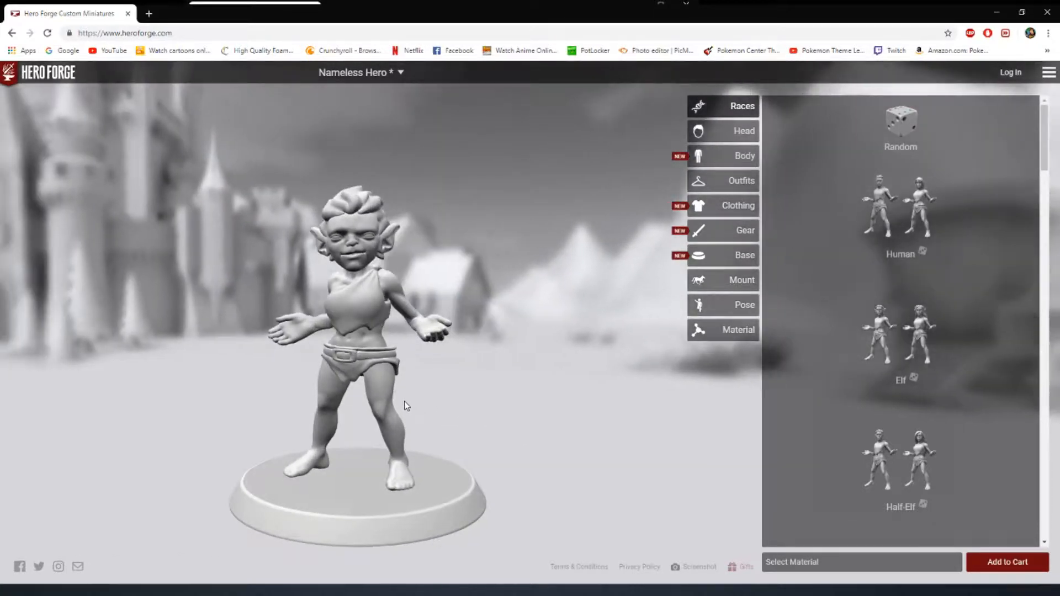
click(878, 207)
Step: Try the feathered bird face and the Rodent Features face on the figure, and return to the first human face
click(746, 132)
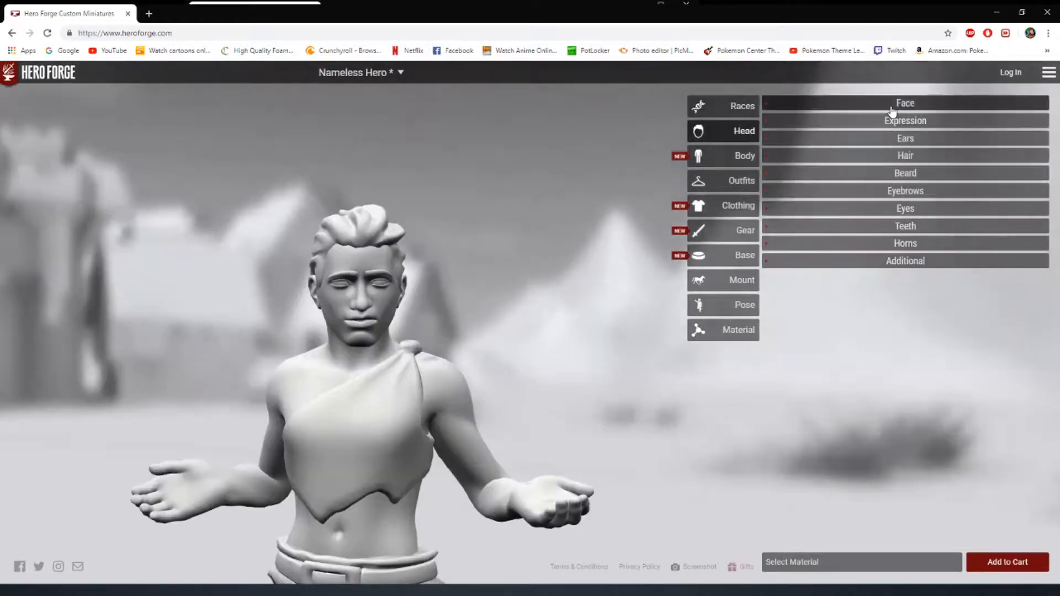
click(893, 106)
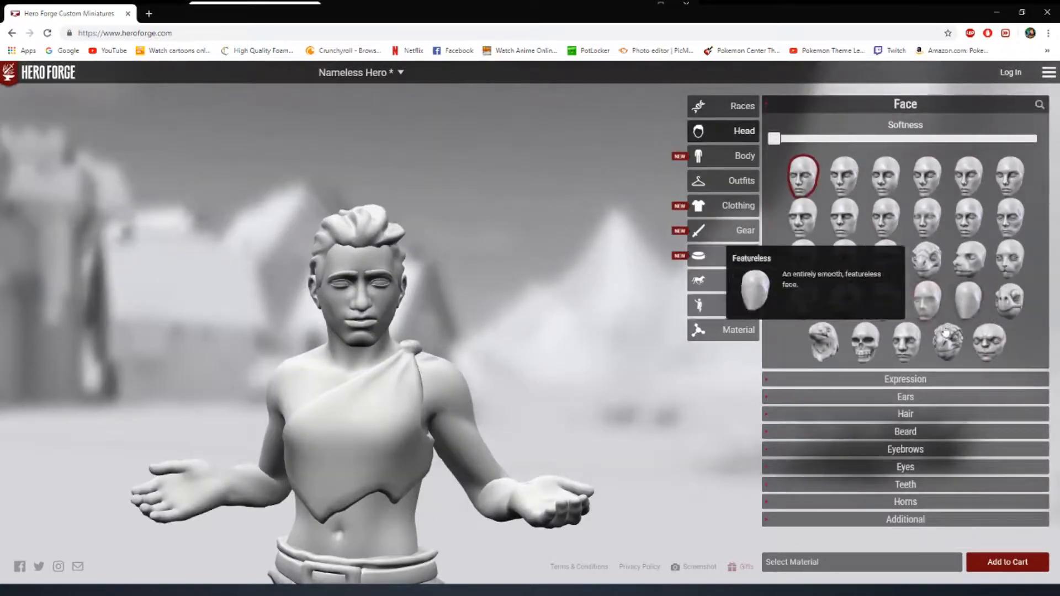
click(822, 342)
drag(537, 407, 278, 424)
click(844, 301)
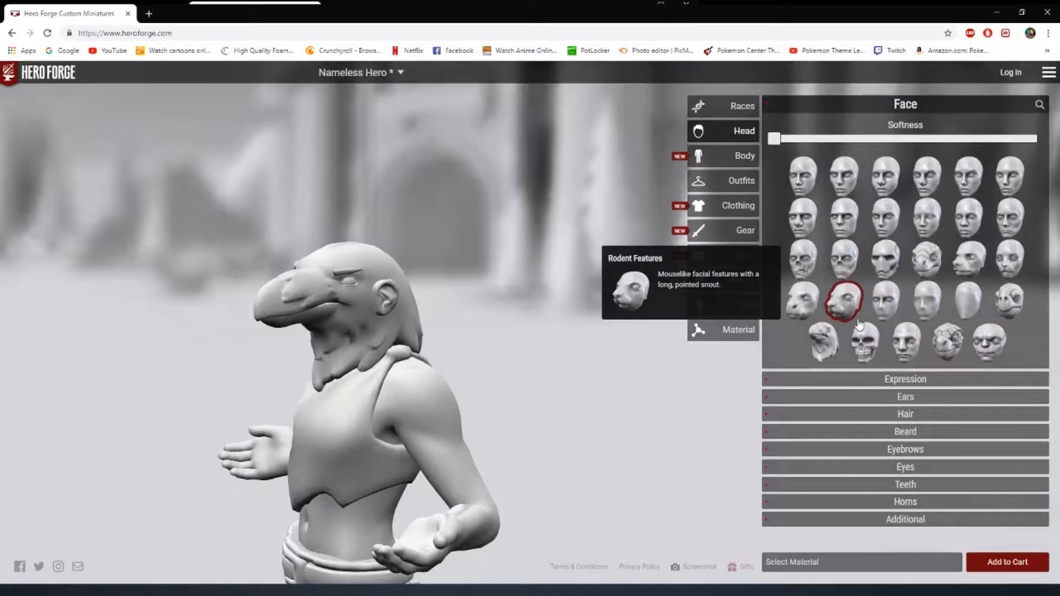
click(803, 176)
drag(289, 448, 420, 429)
Step: Try several facial expression presets, settle on the Cocky expression, and raise the Smile amount to about halfway
click(857, 380)
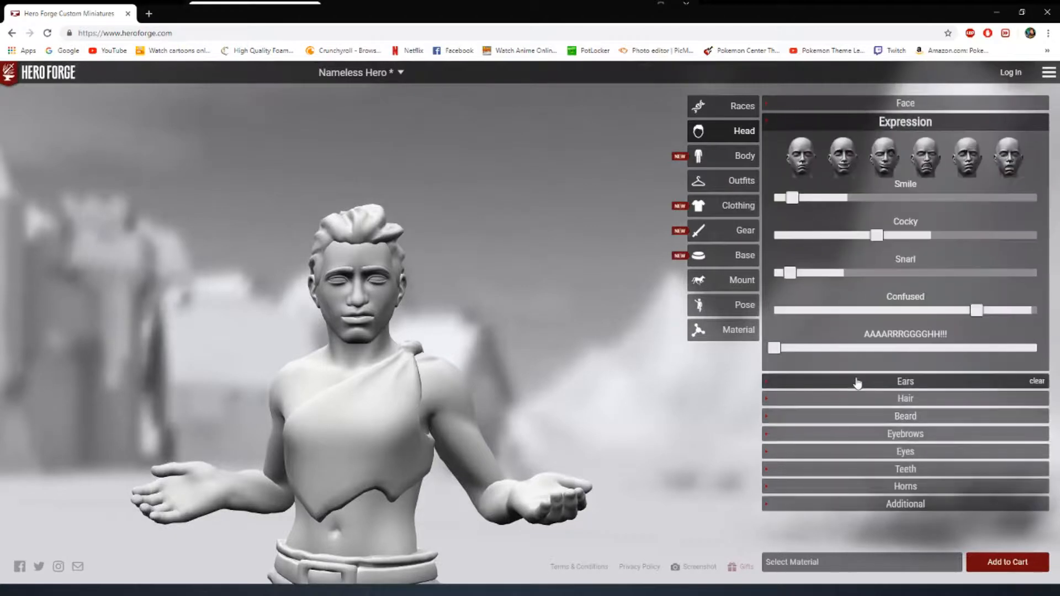
click(891, 174)
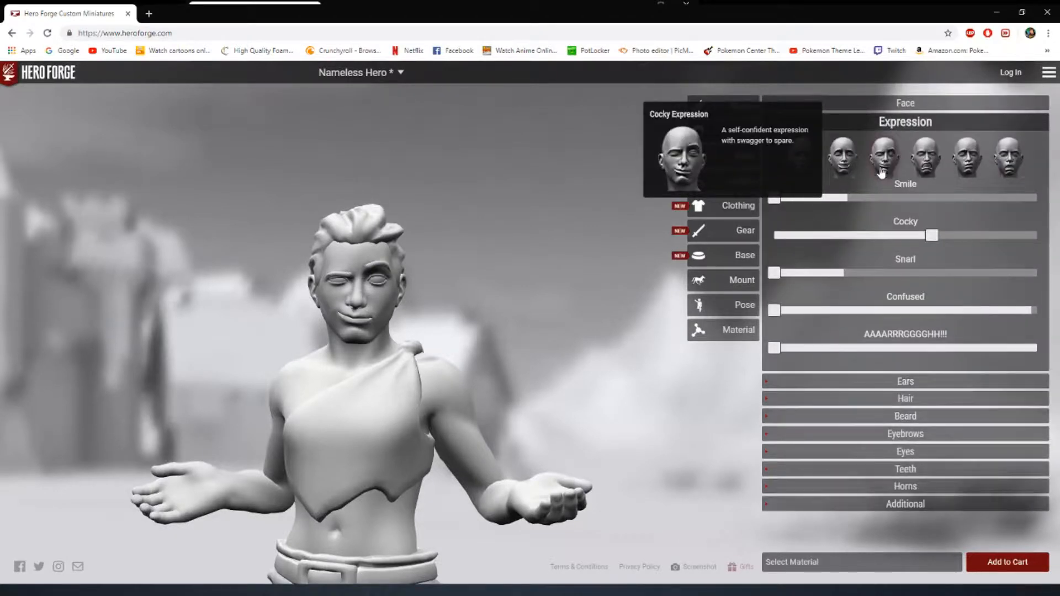
click(842, 166)
click(791, 174)
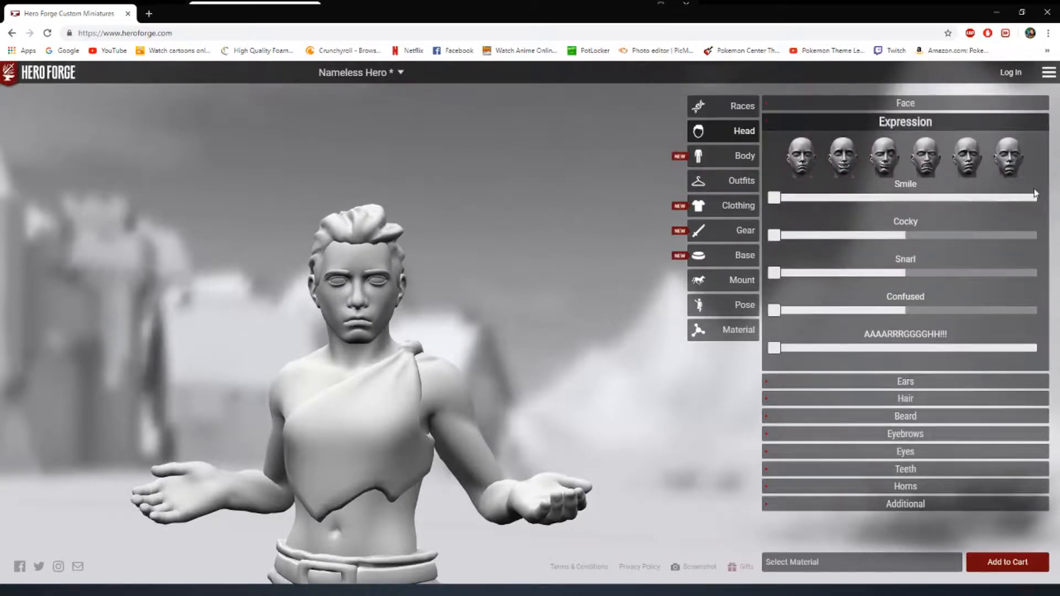
click(1016, 168)
click(975, 165)
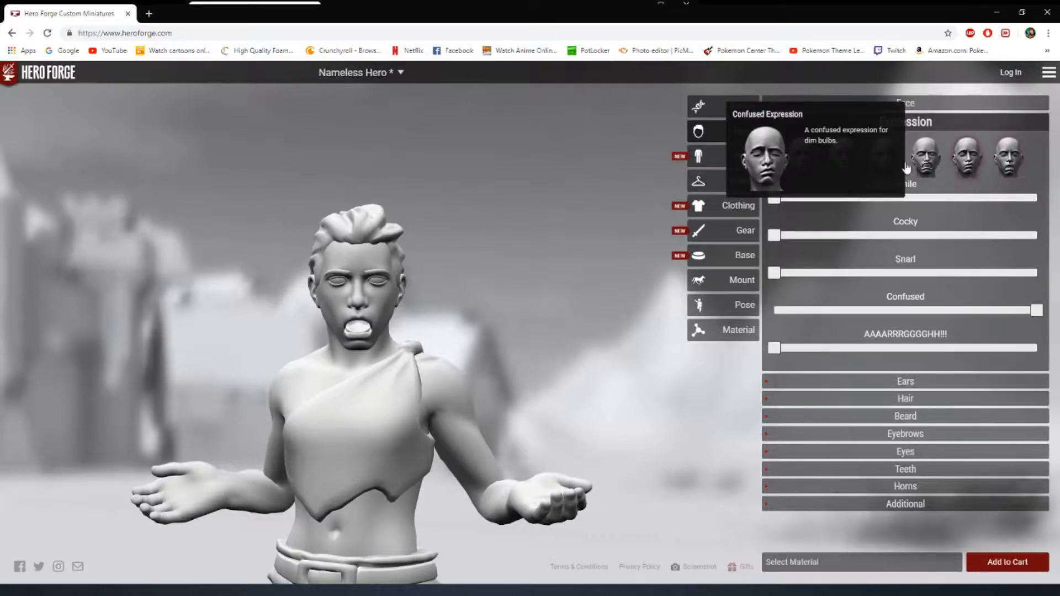
click(905, 168)
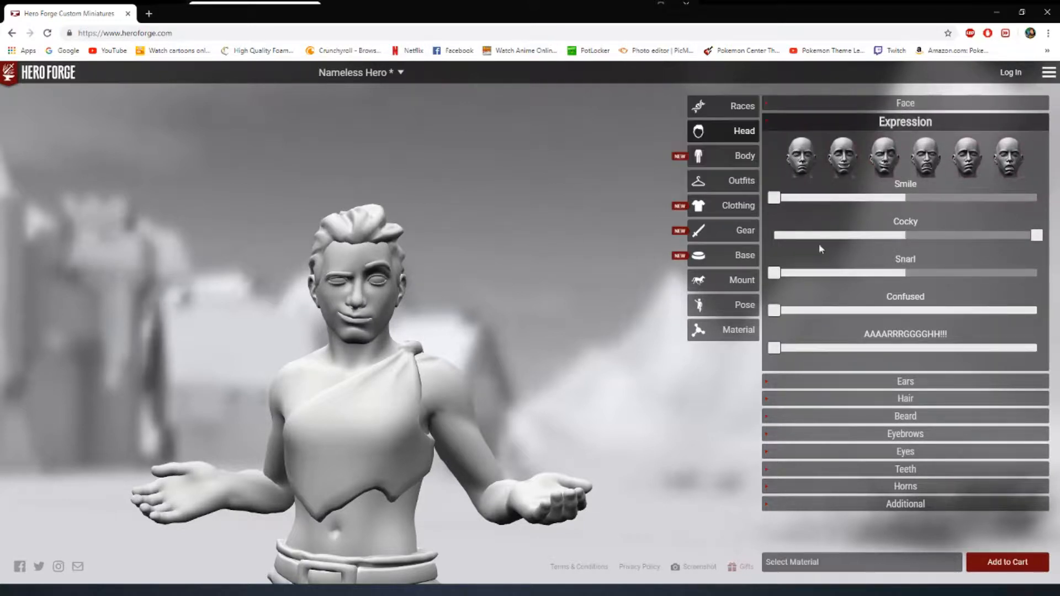
drag(860, 198, 925, 196)
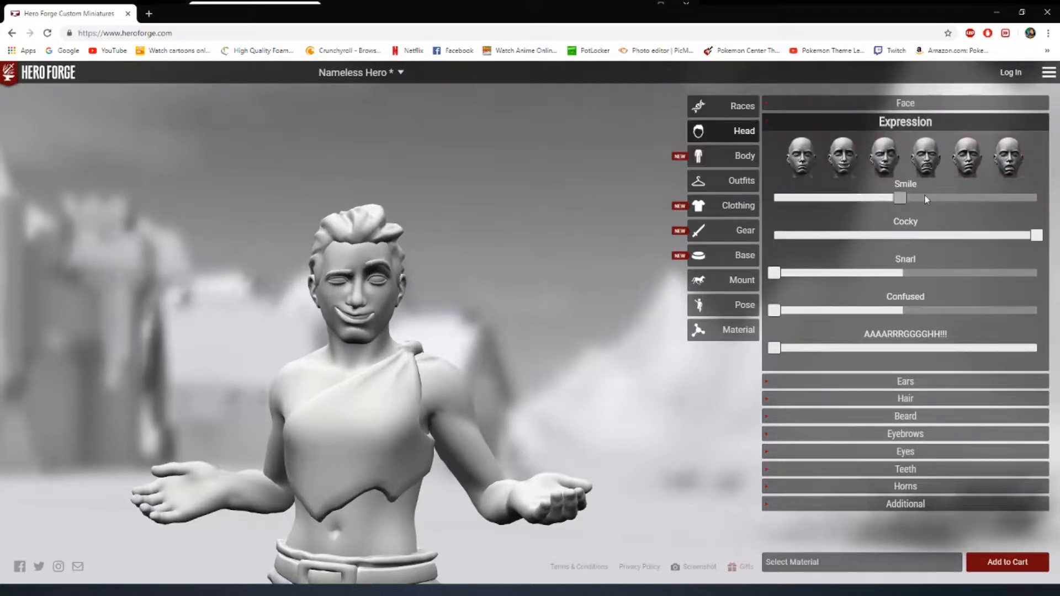
Step: Give the head a matching pair of long, pointed Fey Ears and a pair of large upward-curving horns
click(886, 382)
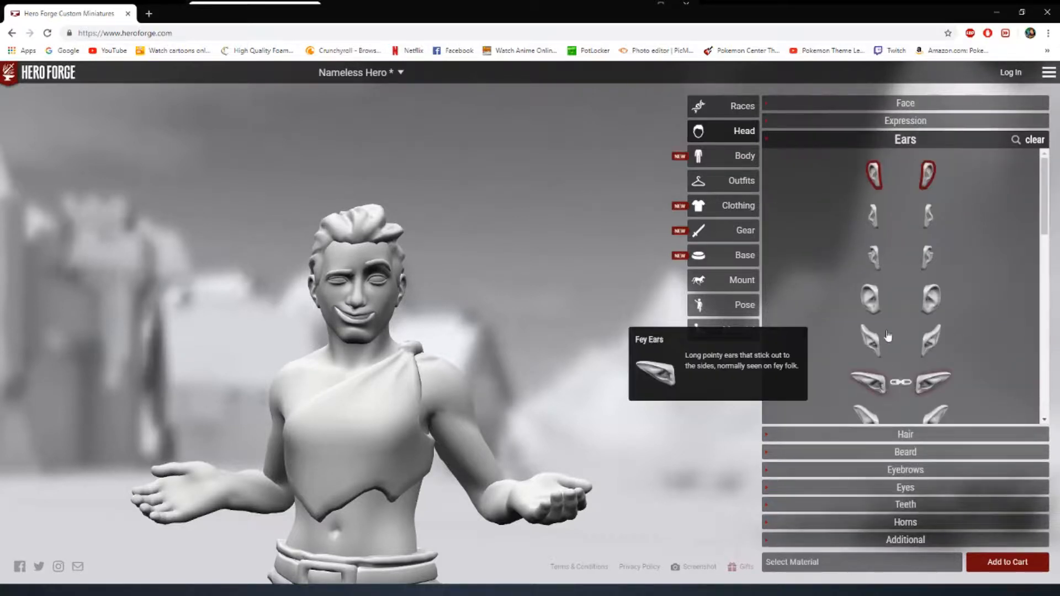
click(899, 383)
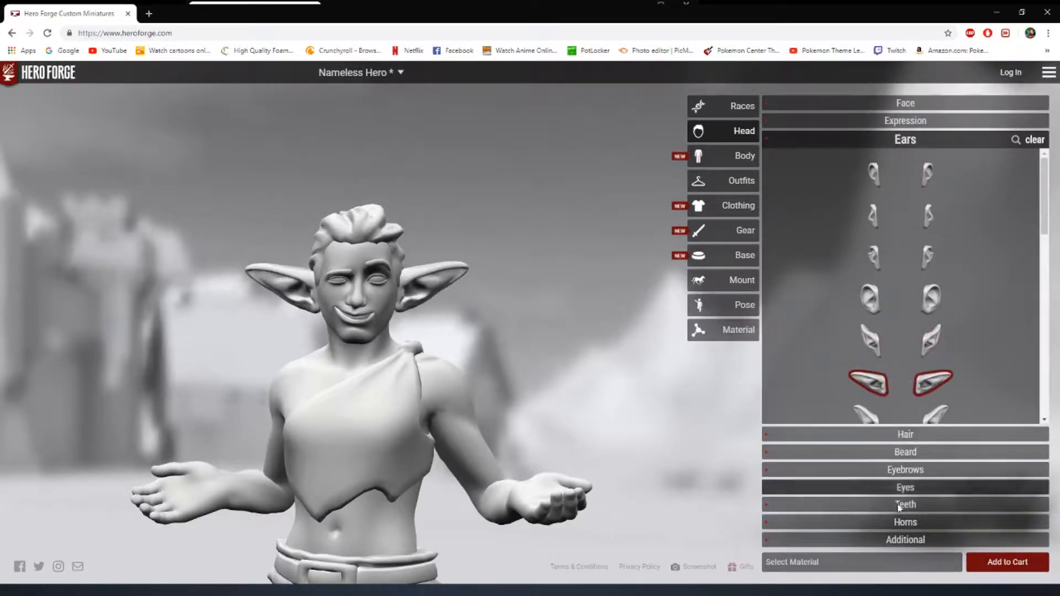
click(906, 522)
click(871, 362)
Step: Set the teeth to the pair of upward-pointing tusks and both eyes to the large, smooth oval style
click(810, 229)
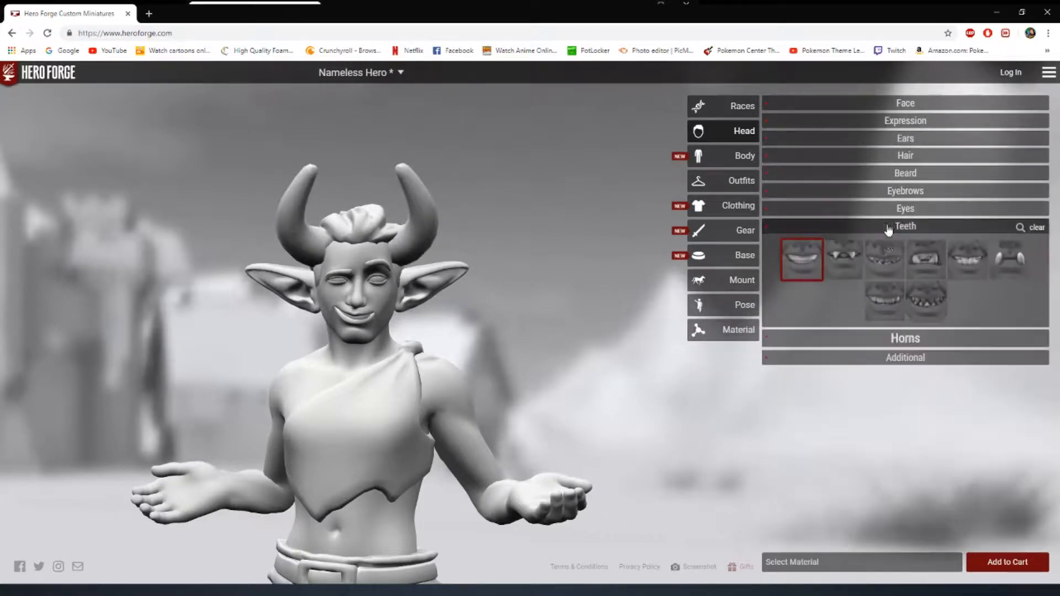
click(994, 268)
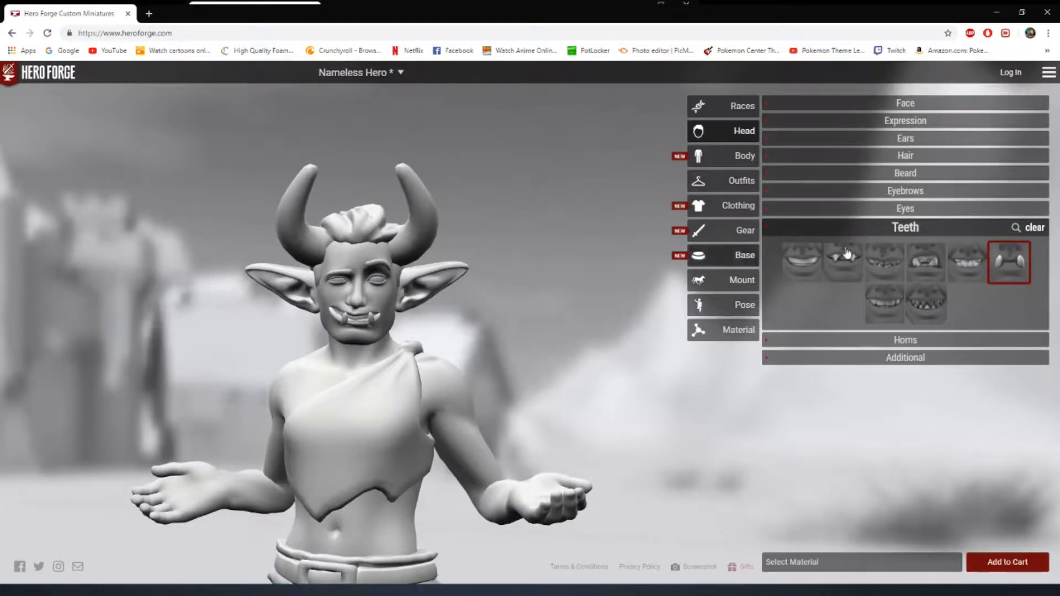
click(876, 209)
click(873, 330)
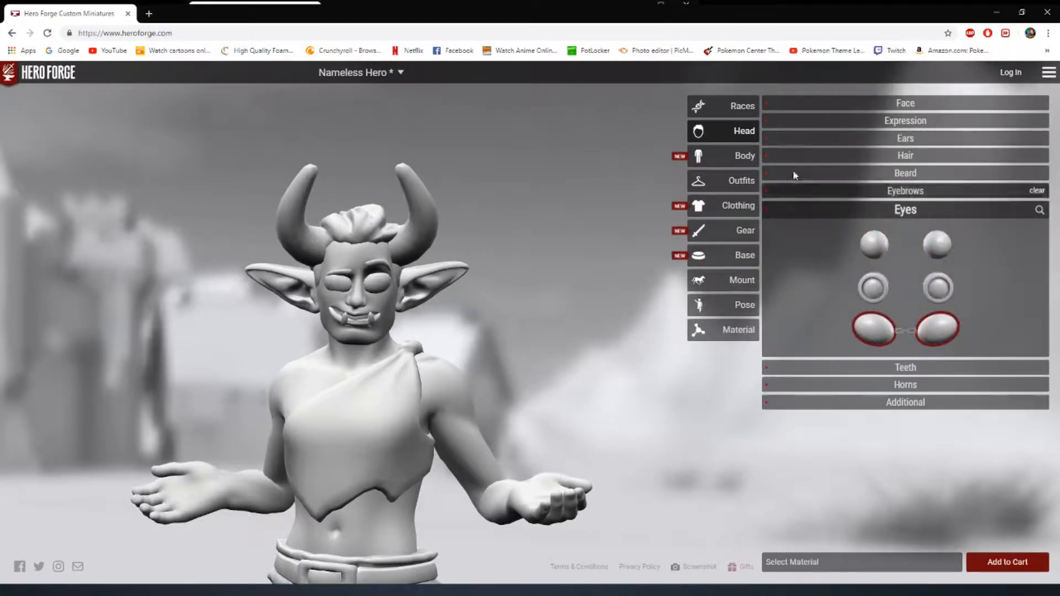
Step: Try the spiky swept-up hairstyle on the head and settle on the short, layered, tousled one
click(856, 156)
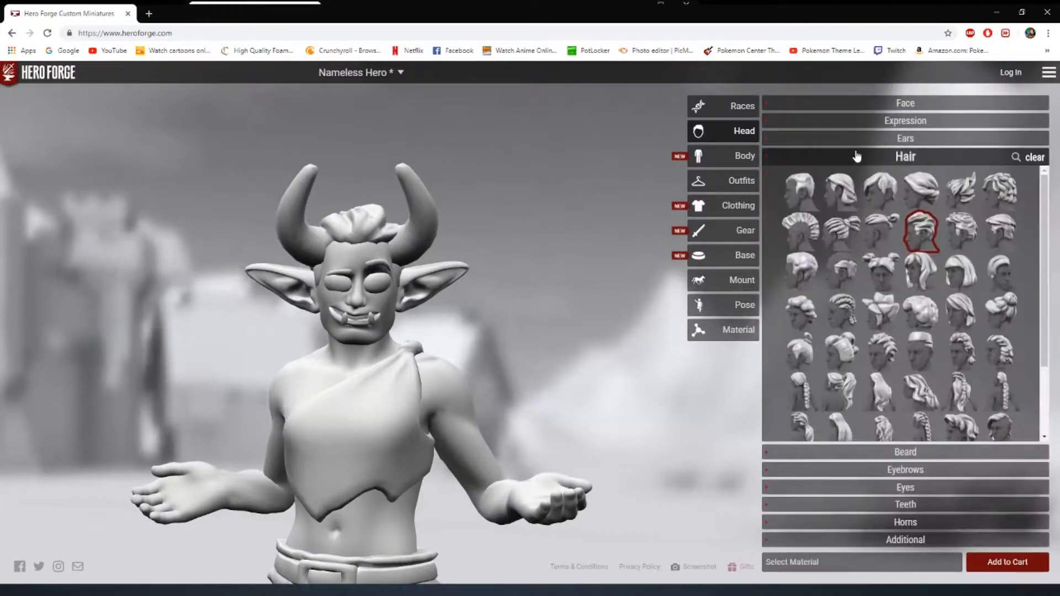
click(969, 194)
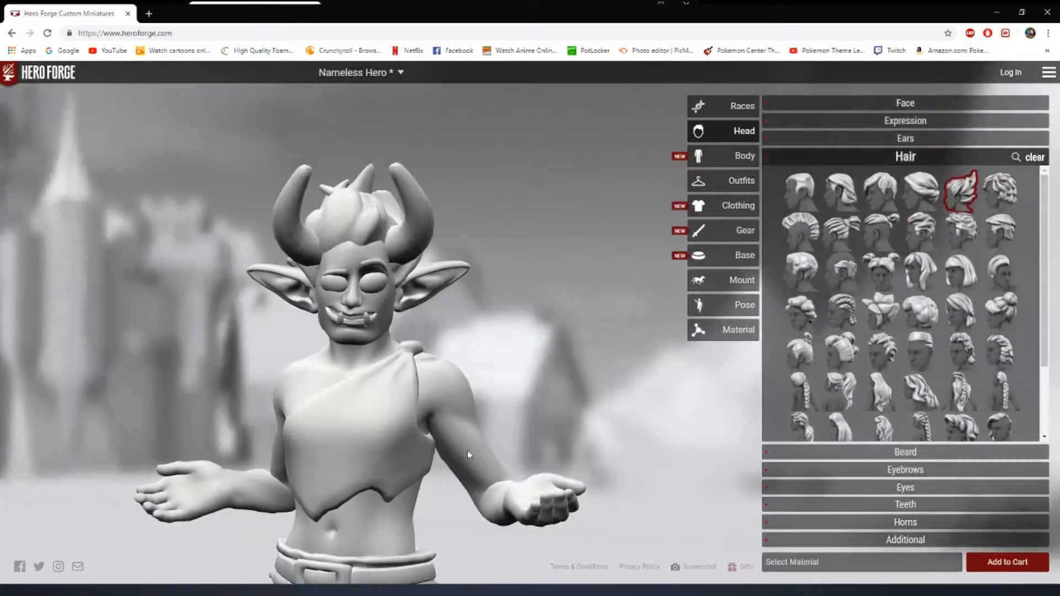
drag(468, 454, 407, 449)
click(882, 314)
drag(281, 415, 409, 405)
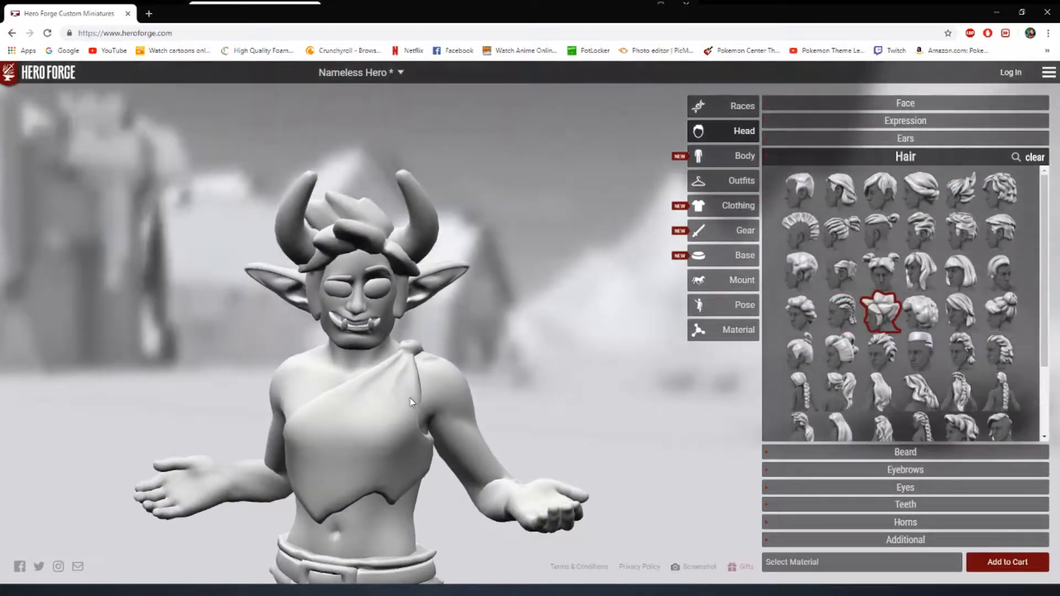
Step: Try the brimmed-helmet outfit on the figure and settle on the armored outfit with the winged helmet and long loincloth
click(735, 181)
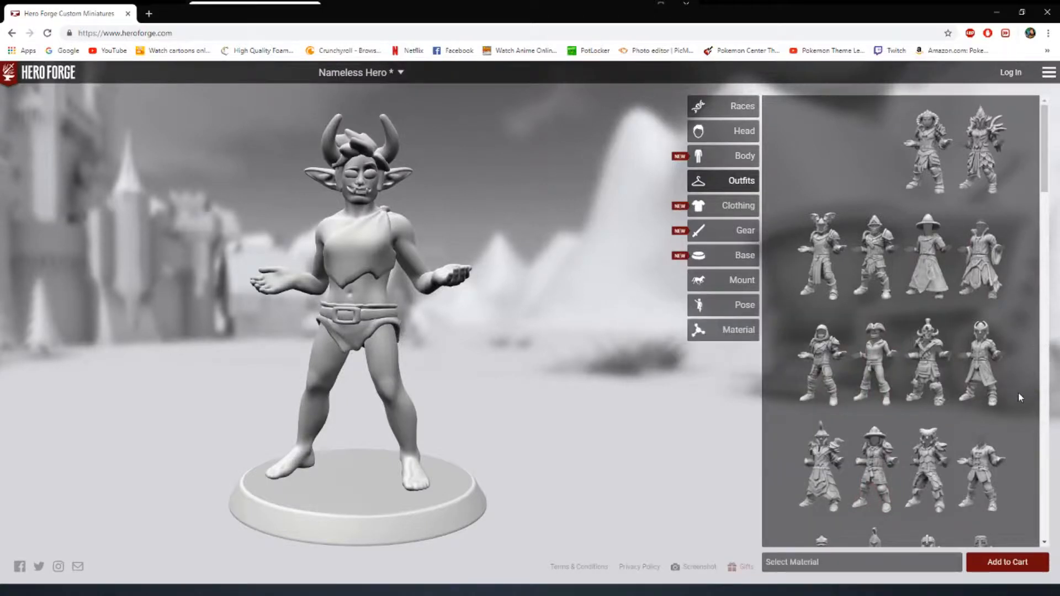
click(982, 374)
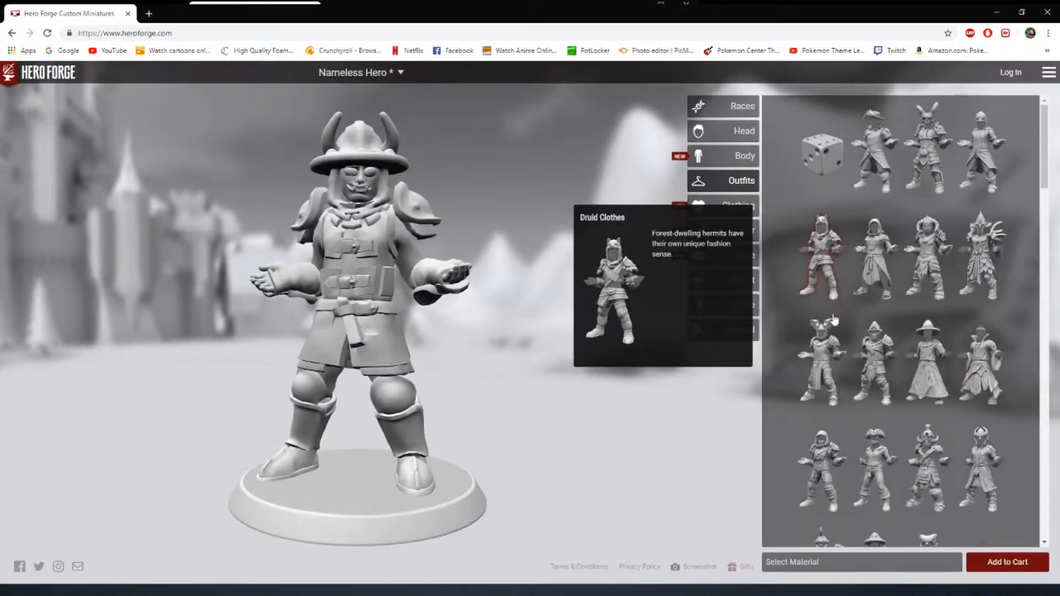
click(825, 352)
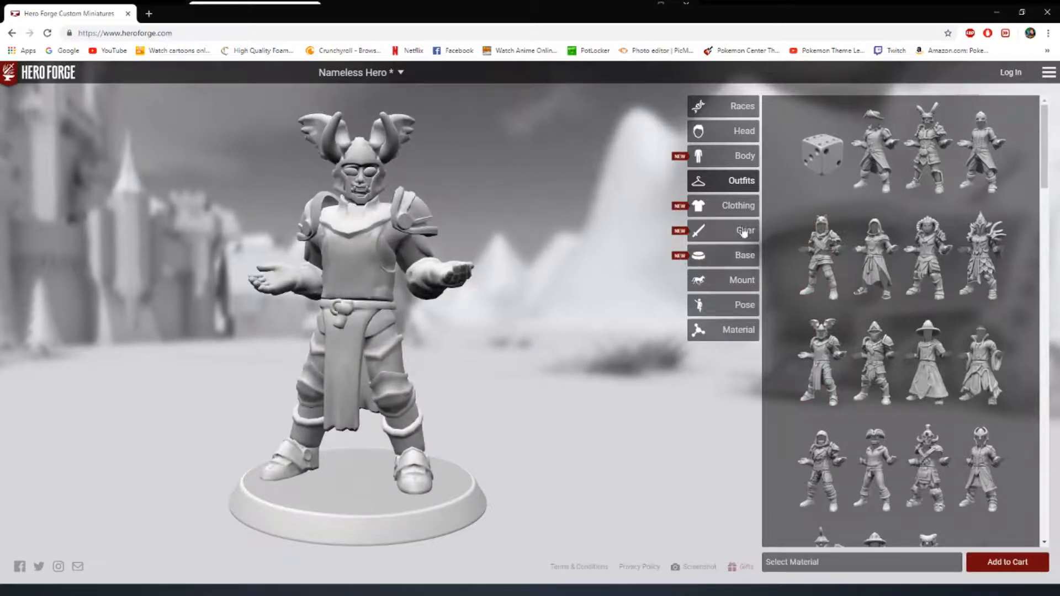
Step: Custom-pose the right arm by swinging its shoulder joint outward, away from the torso
click(725, 313)
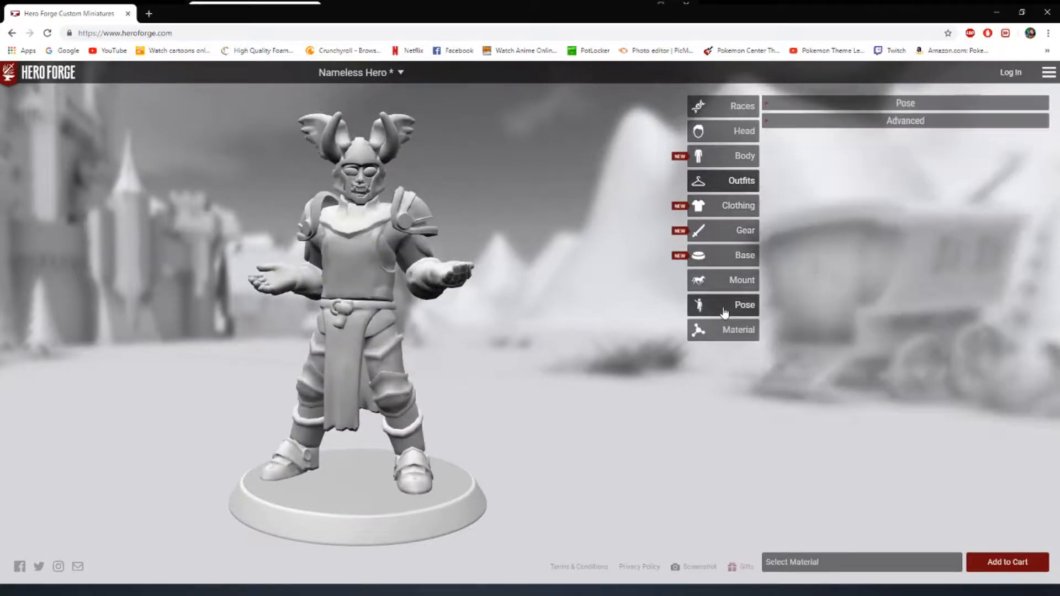
click(862, 121)
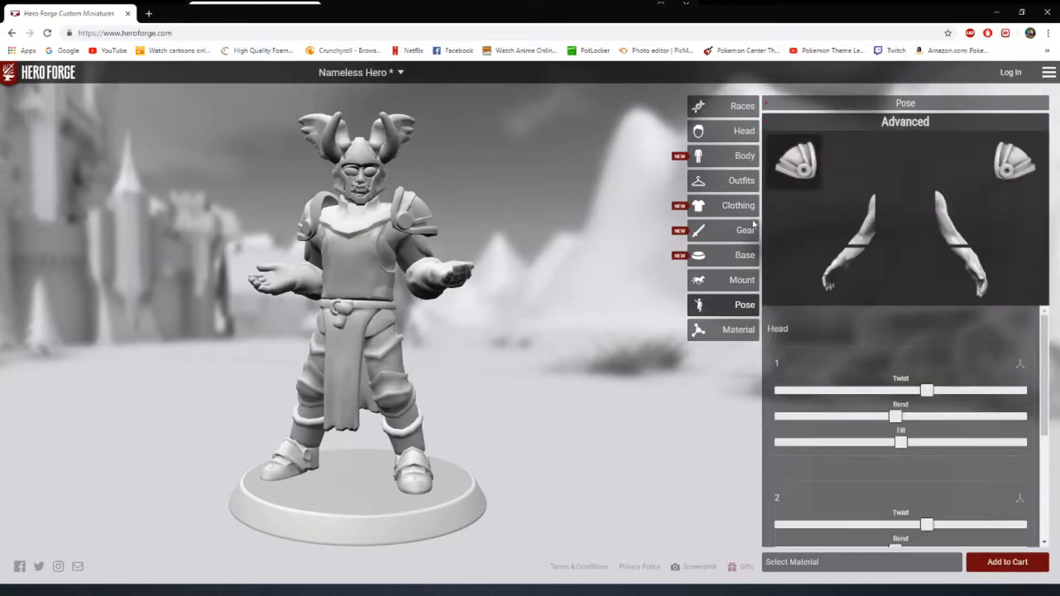
click(872, 241)
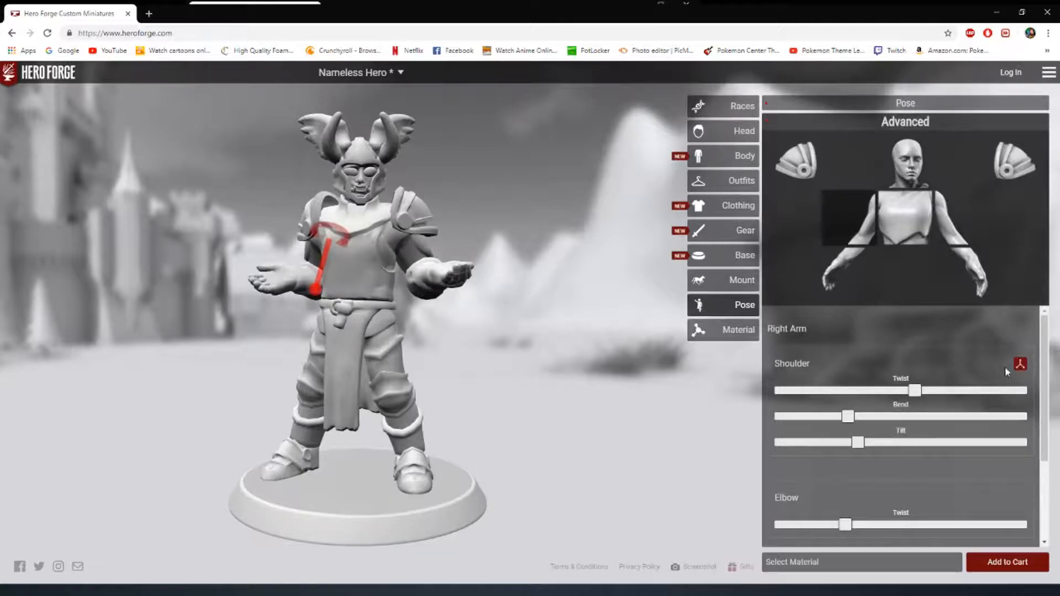
drag(315, 292, 336, 273)
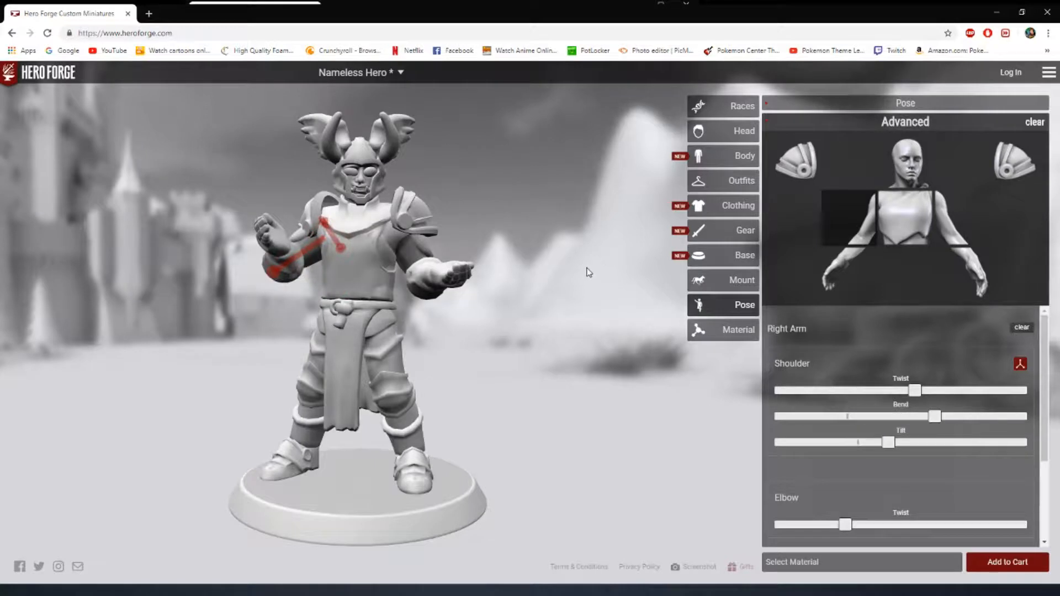
Step: Equip the Mecha Glaive in the figure's right hand, accepting that the custom posing is cleared
click(725, 226)
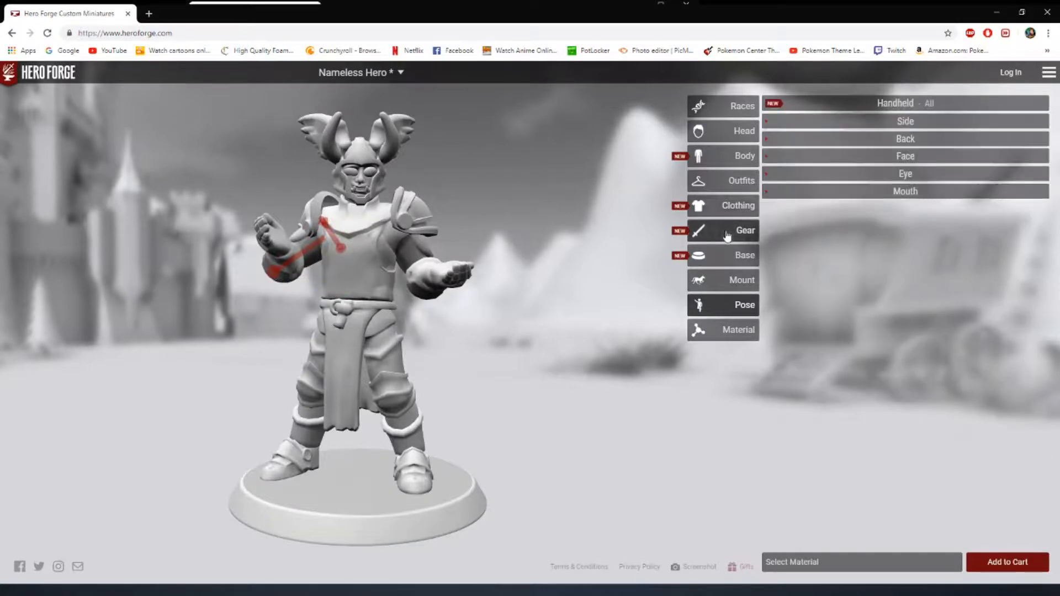
click(934, 104)
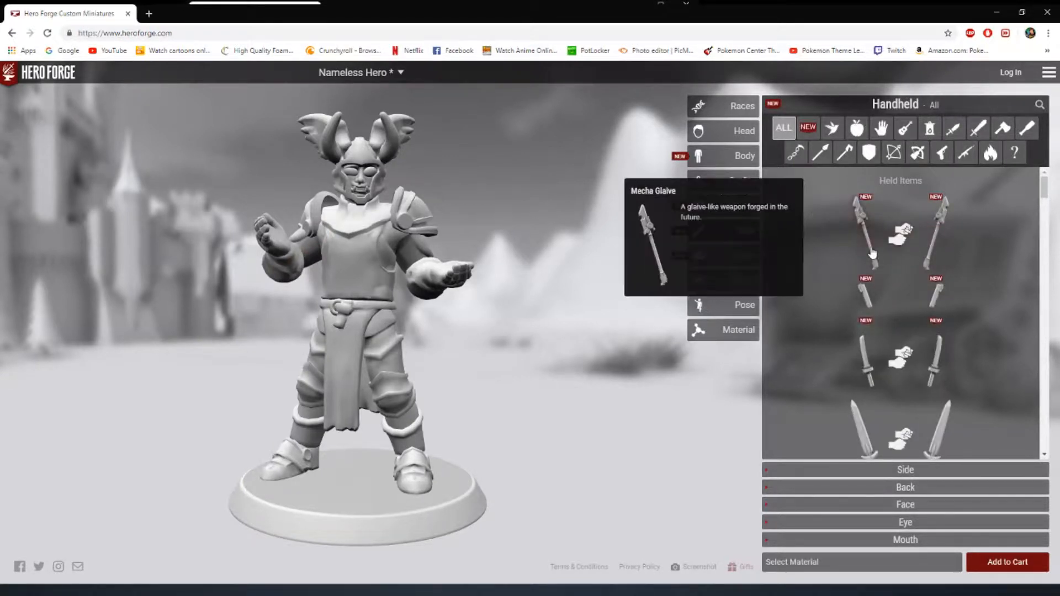
click(872, 249)
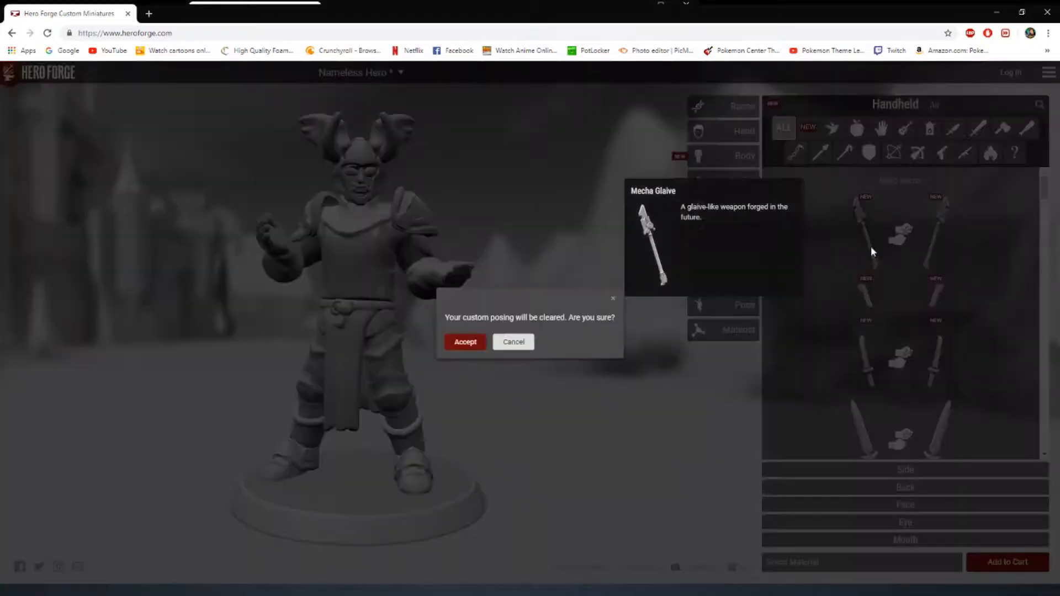
click(466, 343)
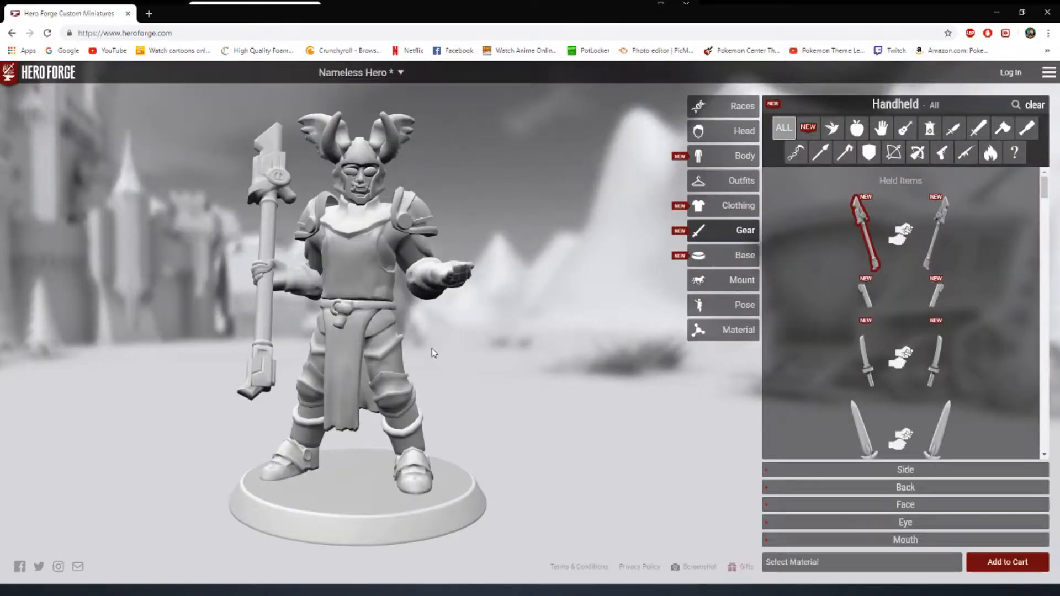
drag(283, 294, 208, 308)
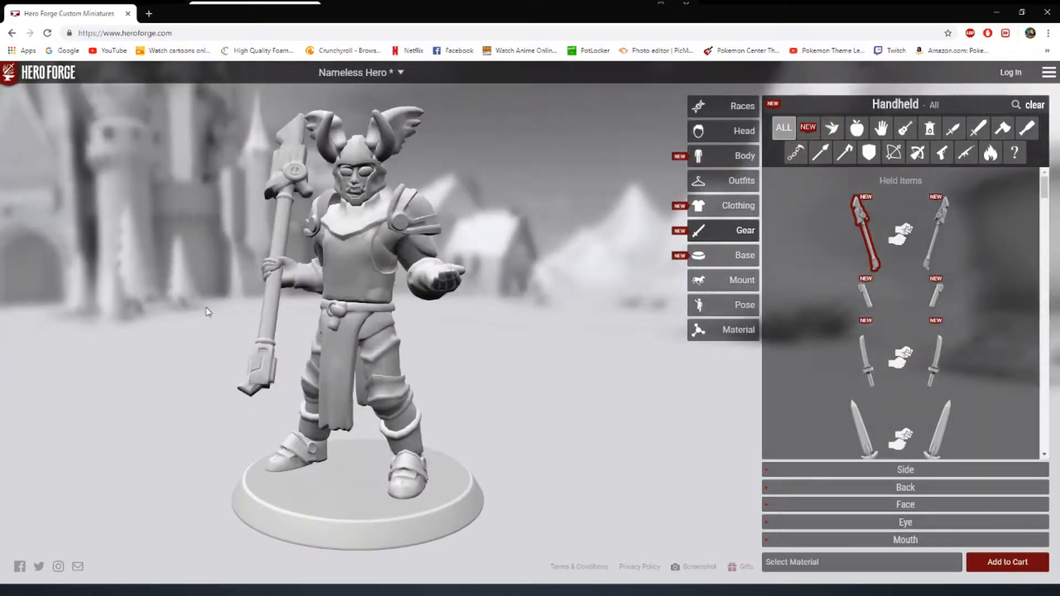
drag(344, 354, 399, 345)
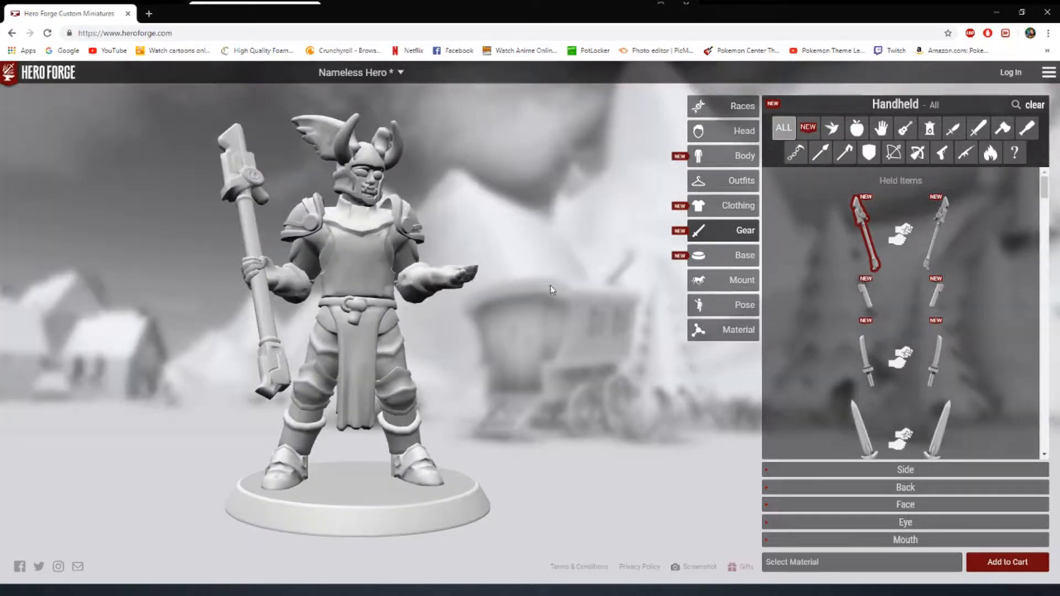
Step: Put the figure on a hexagonal wood-plank base and decorate it with the groups of candles
click(720, 267)
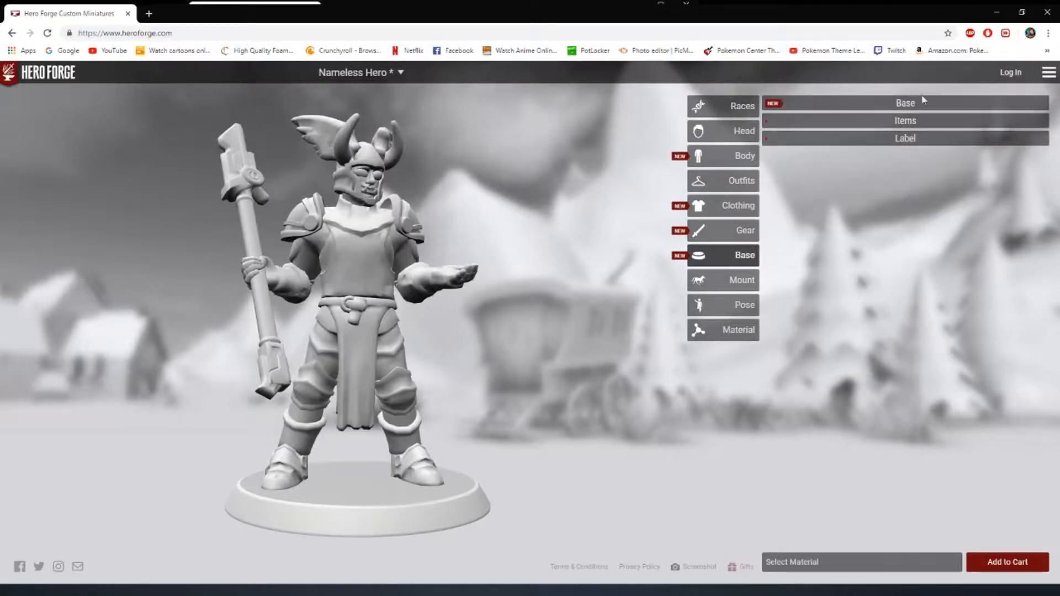
click(919, 103)
click(947, 220)
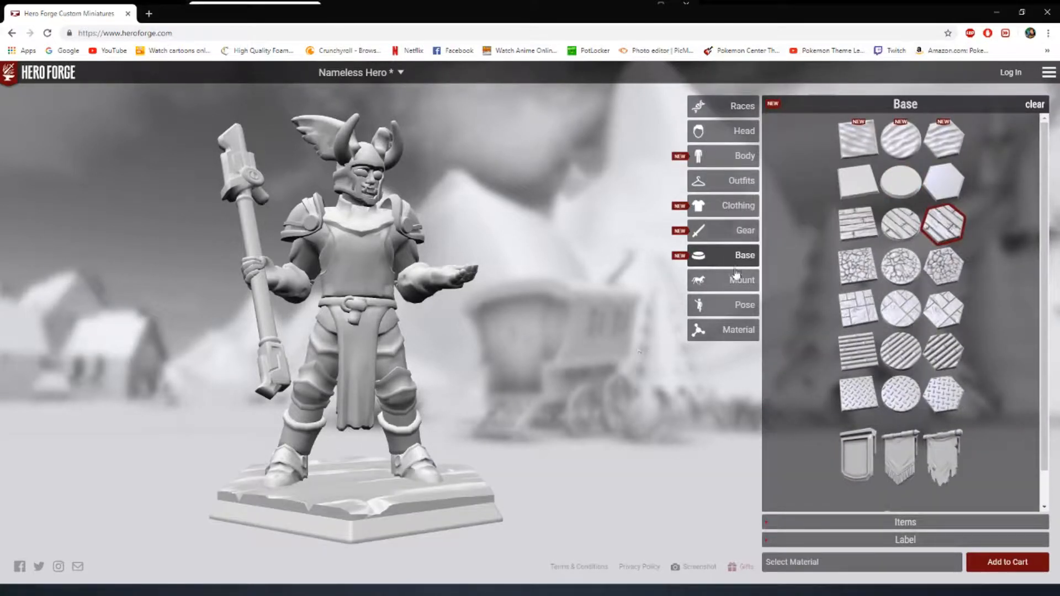
click(911, 531)
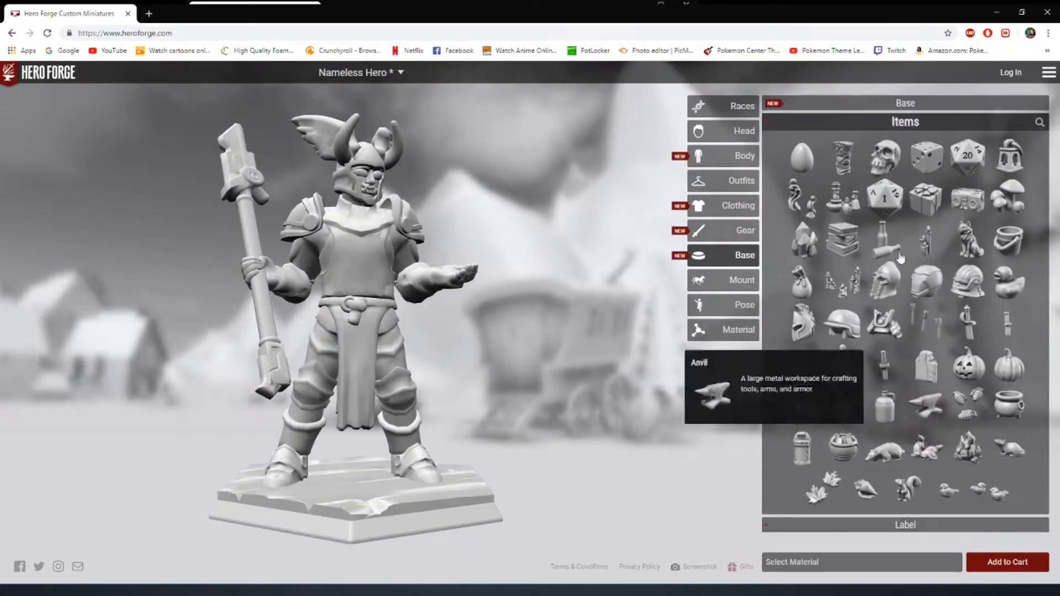
click(852, 294)
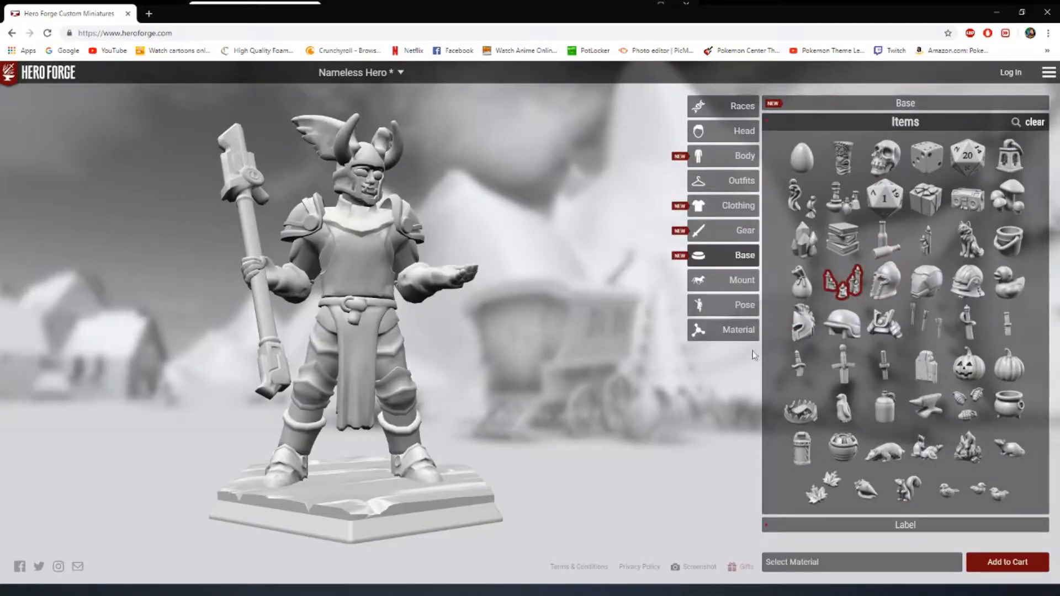
drag(421, 387, 321, 331)
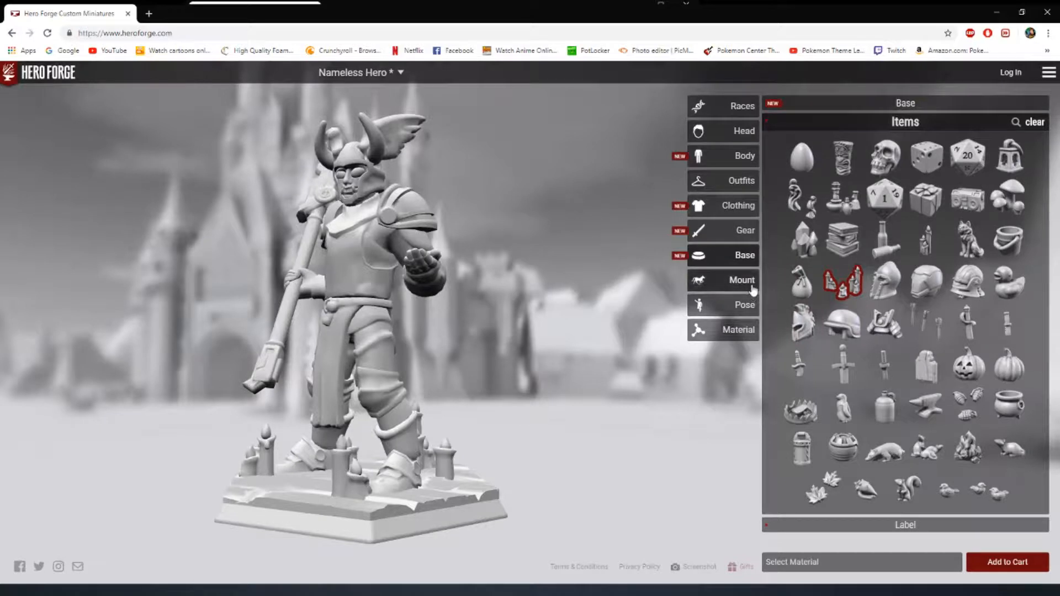
Step: Mount the figure on the taller of the two XXL horses and inspect it from several sides
click(718, 280)
click(861, 199)
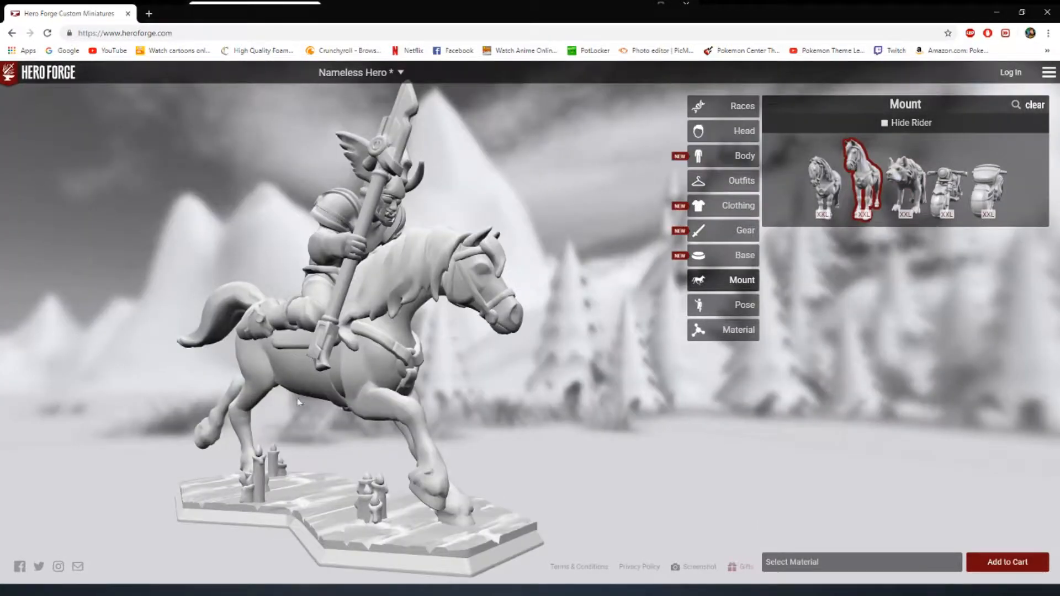
drag(312, 383, 263, 394)
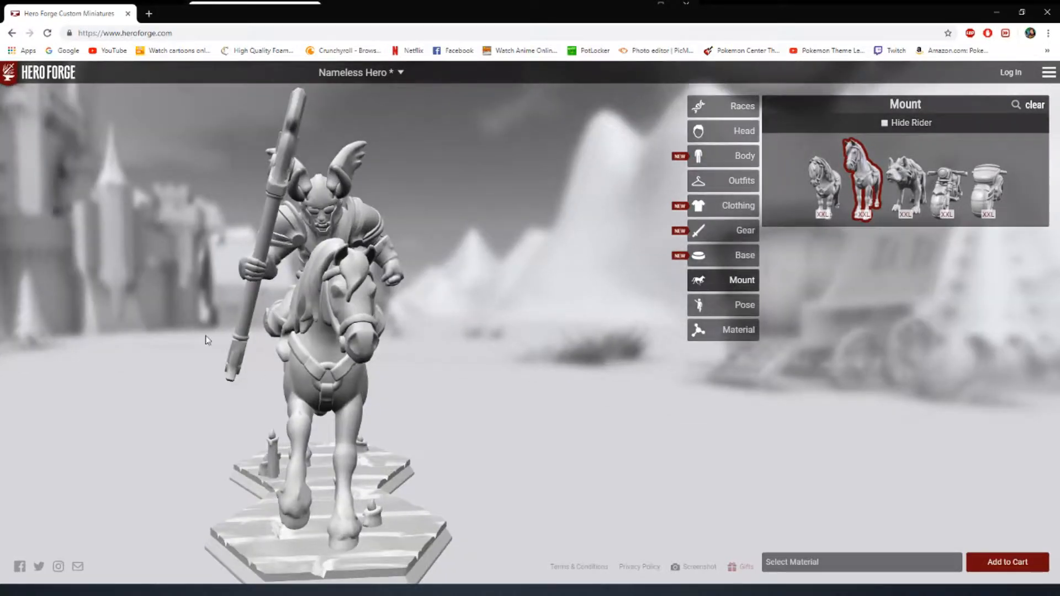
drag(208, 340, 177, 326)
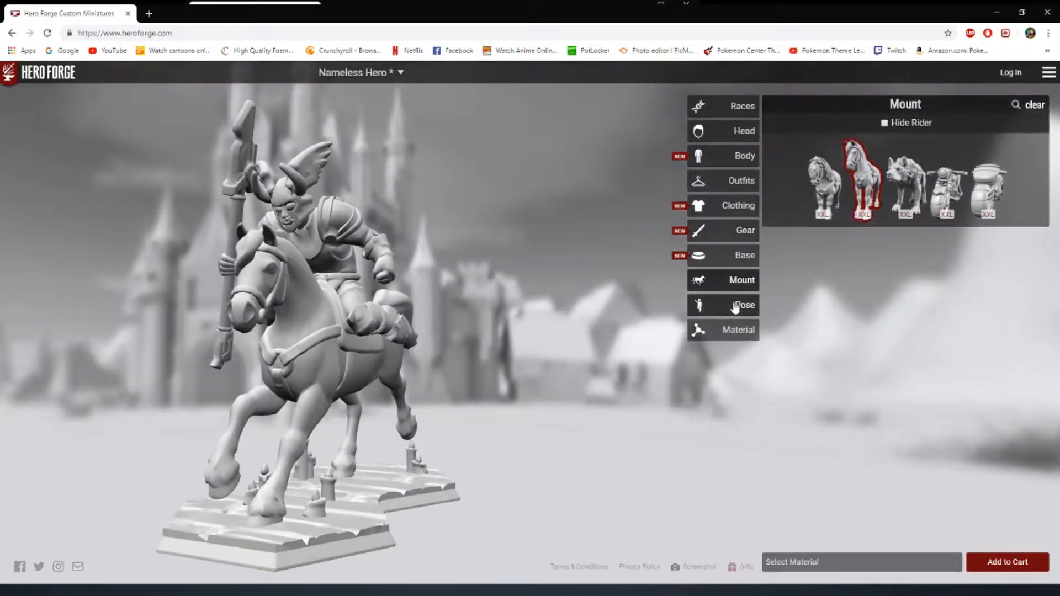
Step: Change the mounted pose to the rider sitting upright on a standing horse
click(735, 308)
click(901, 105)
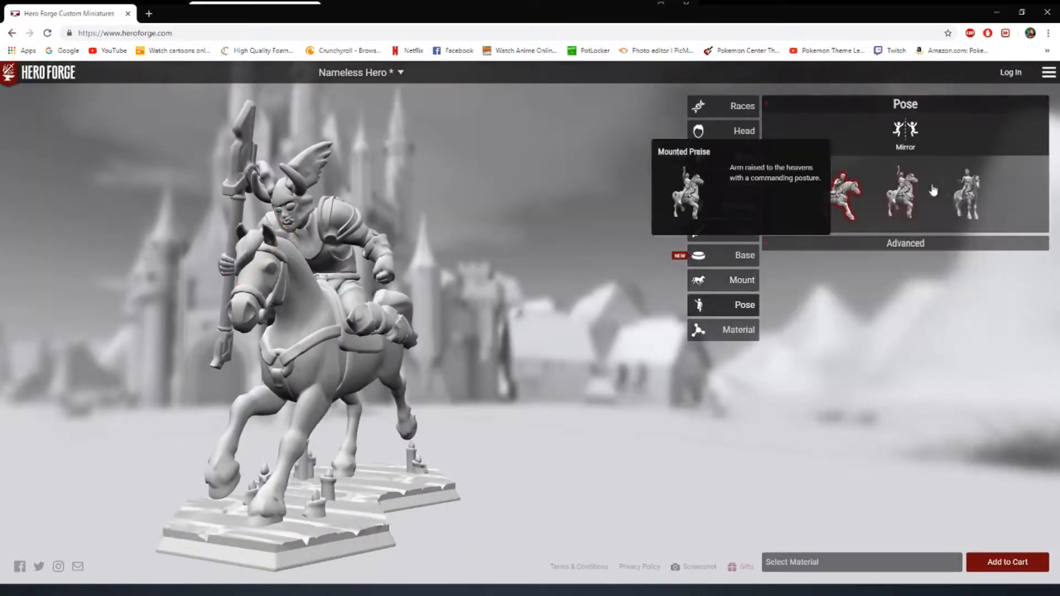
click(966, 195)
drag(366, 353, 423, 303)
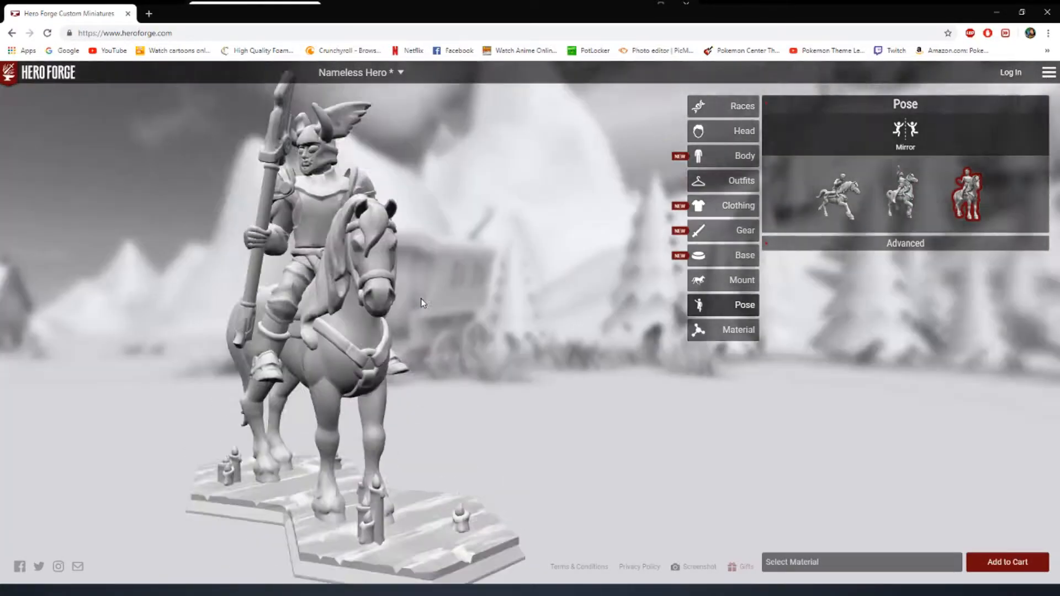
drag(341, 296, 323, 316)
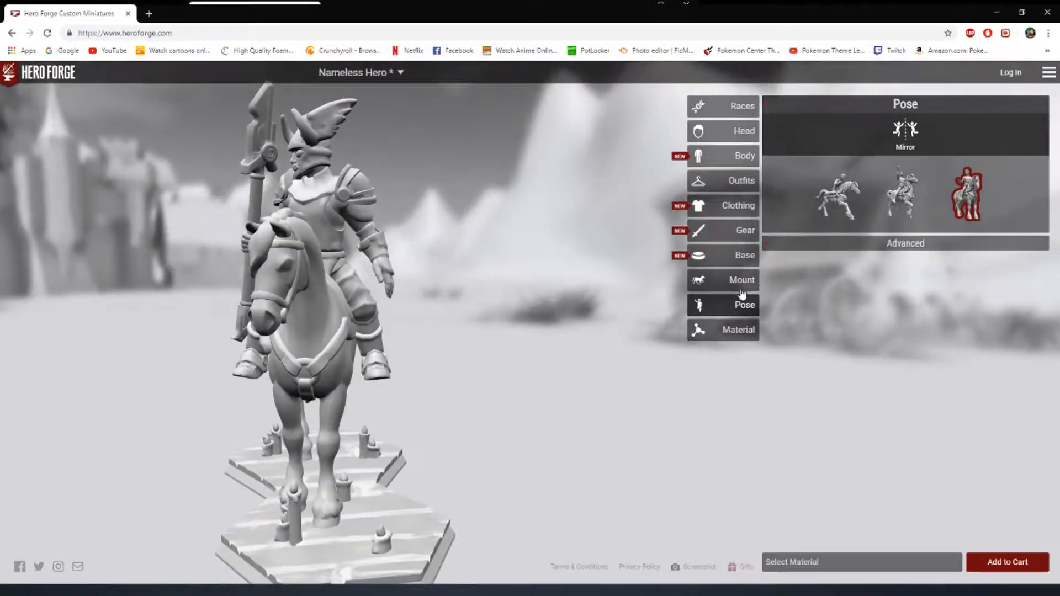
Step: Add the Smile label to the underside of the base
click(739, 265)
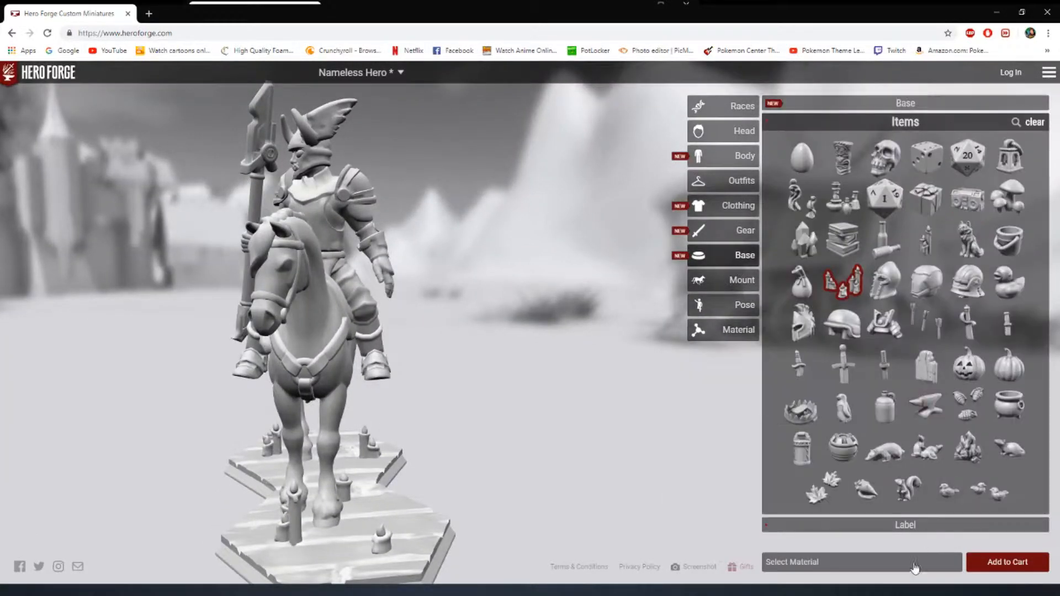
click(907, 528)
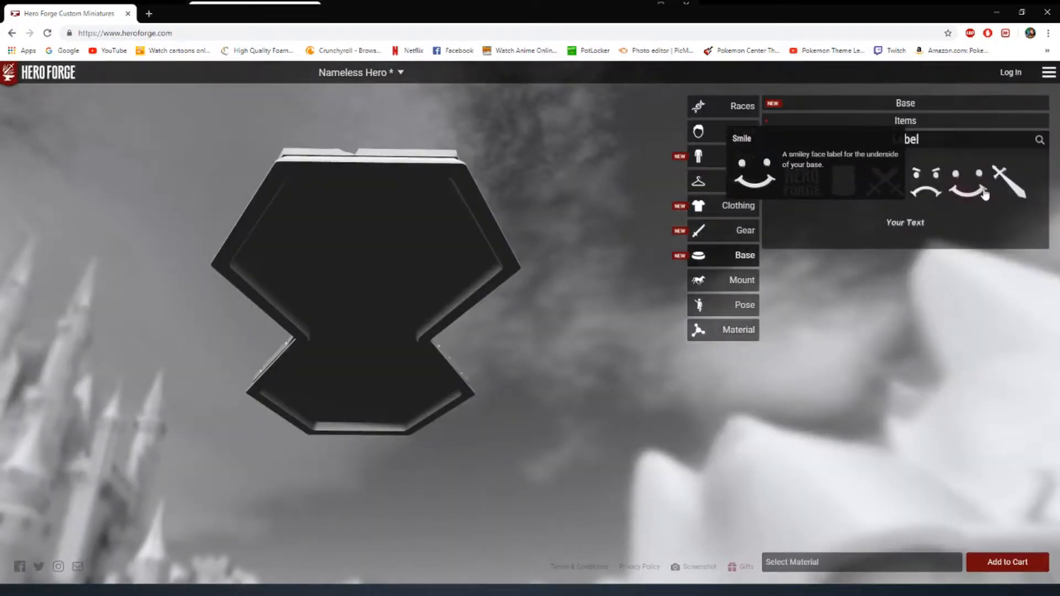
click(985, 194)
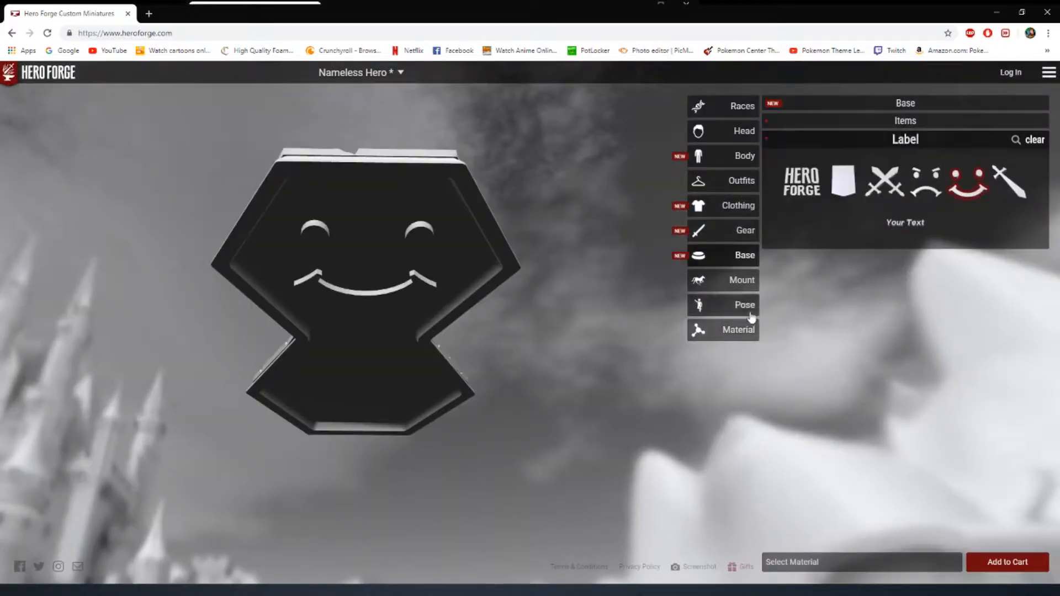
Step: Remove the horse mount and replace the hexagonal base with the tattered hanging banner
click(906, 104)
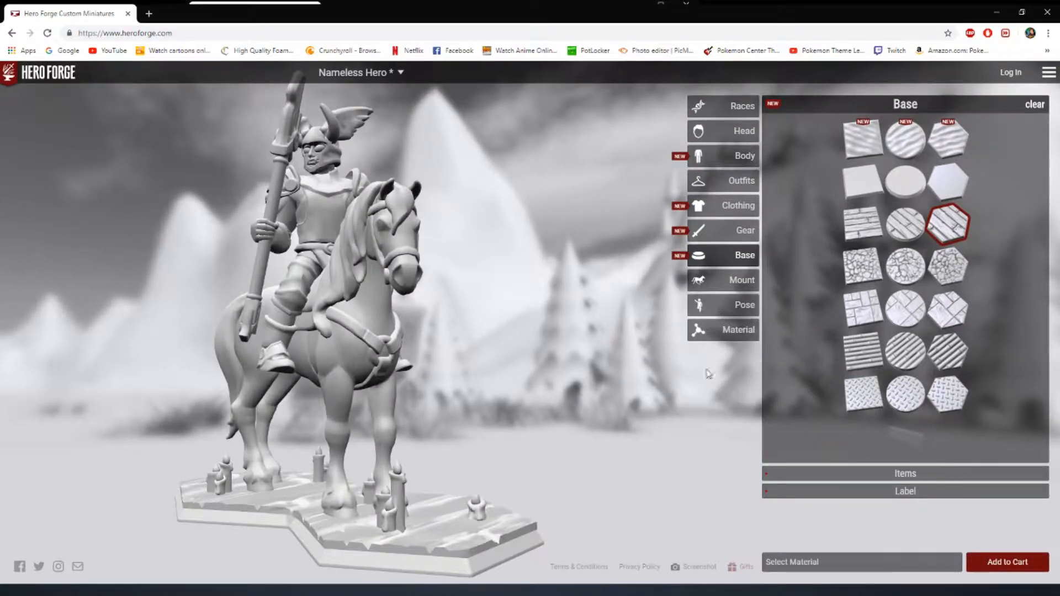
click(712, 280)
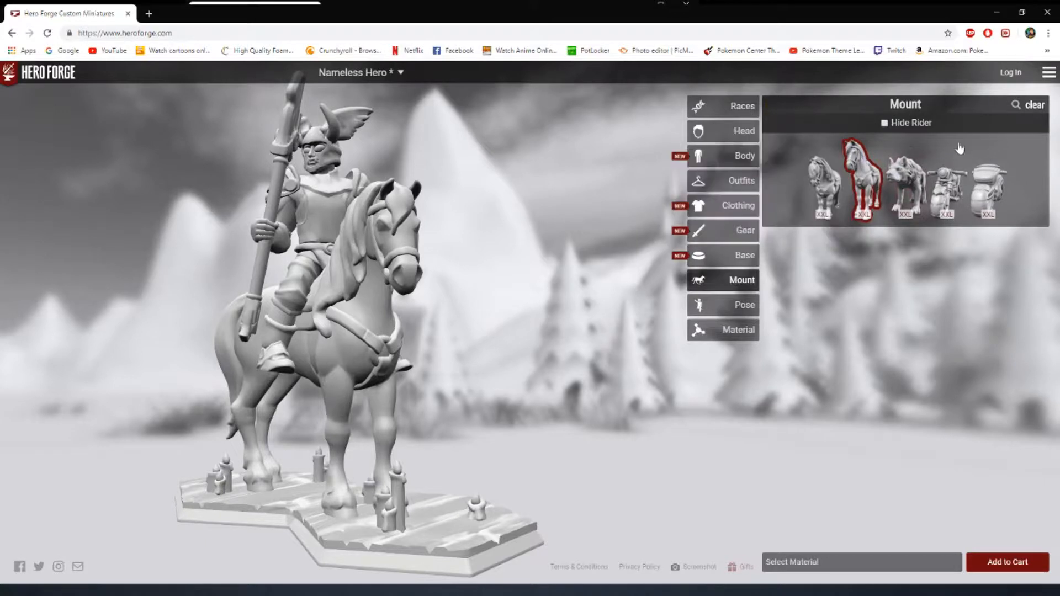
click(1035, 106)
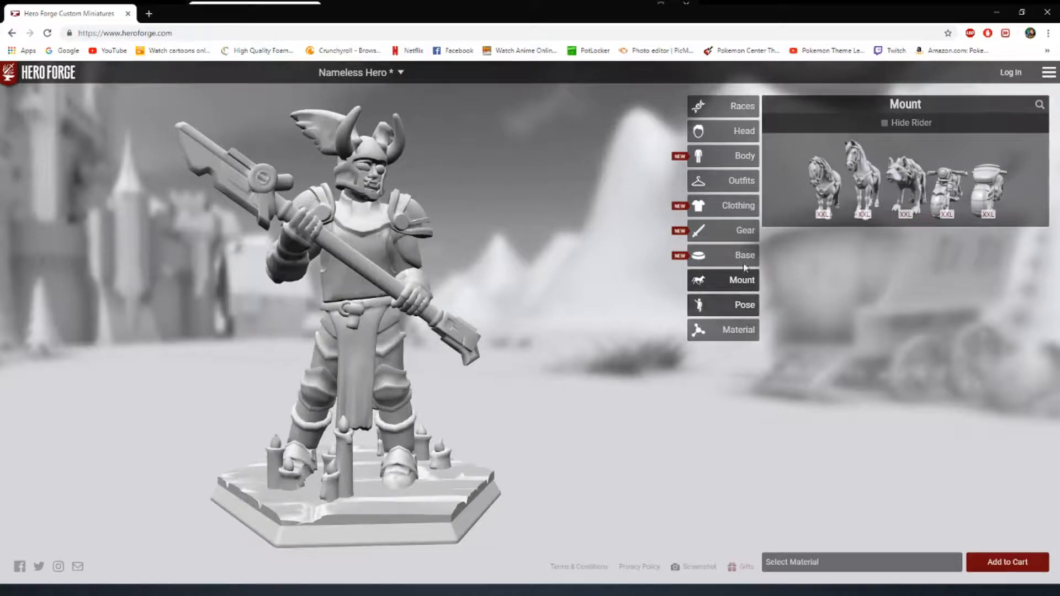
click(741, 256)
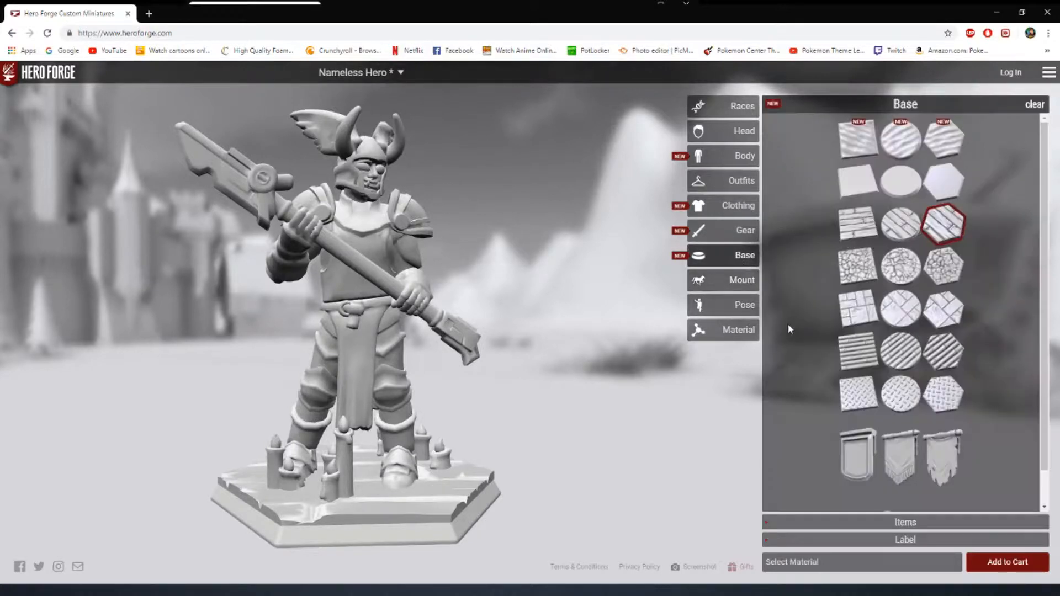
click(942, 453)
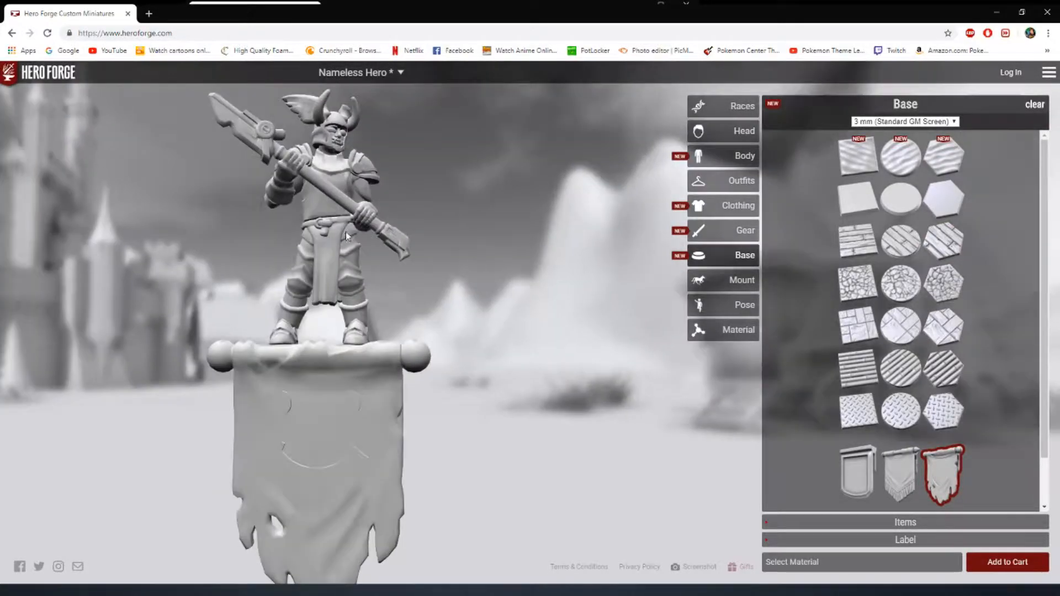
Step: Inspect the tattered banner base from several sides and replace it with the narrow rectangular block base
drag(354, 236, 240, 233)
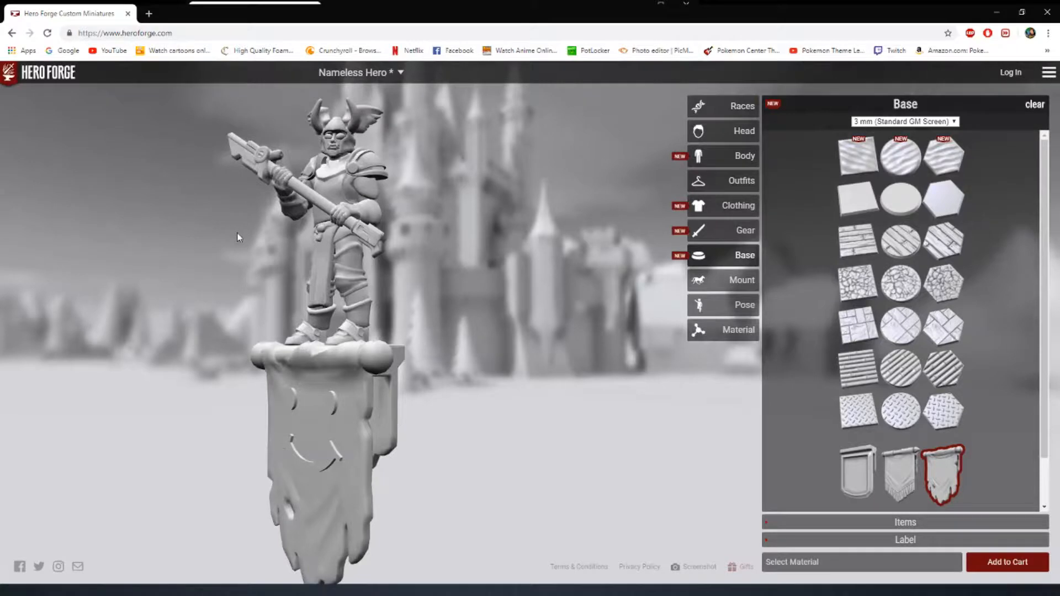
drag(363, 352, 172, 284)
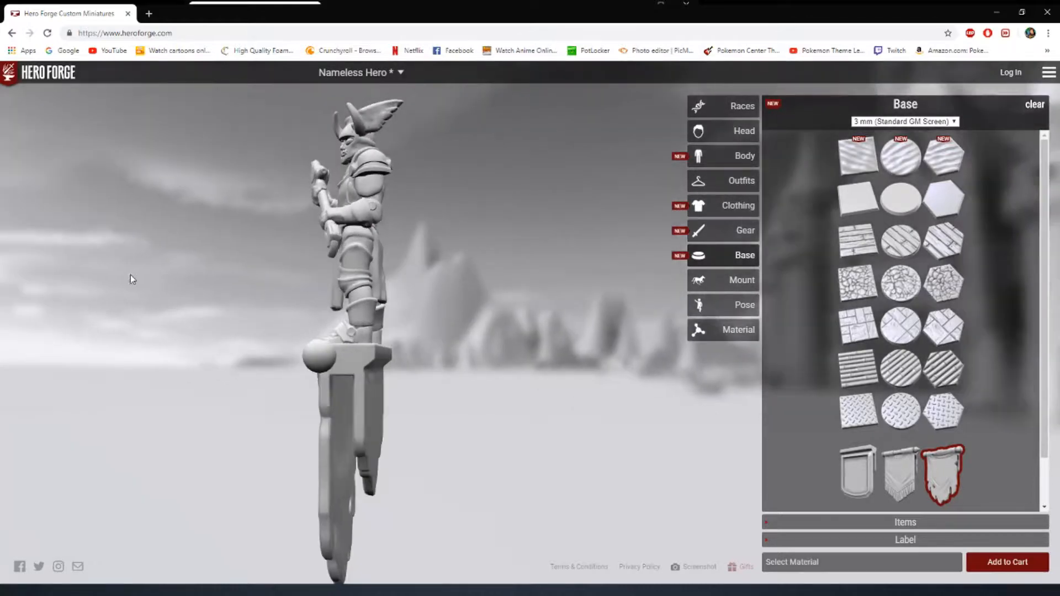
drag(409, 295, 551, 234)
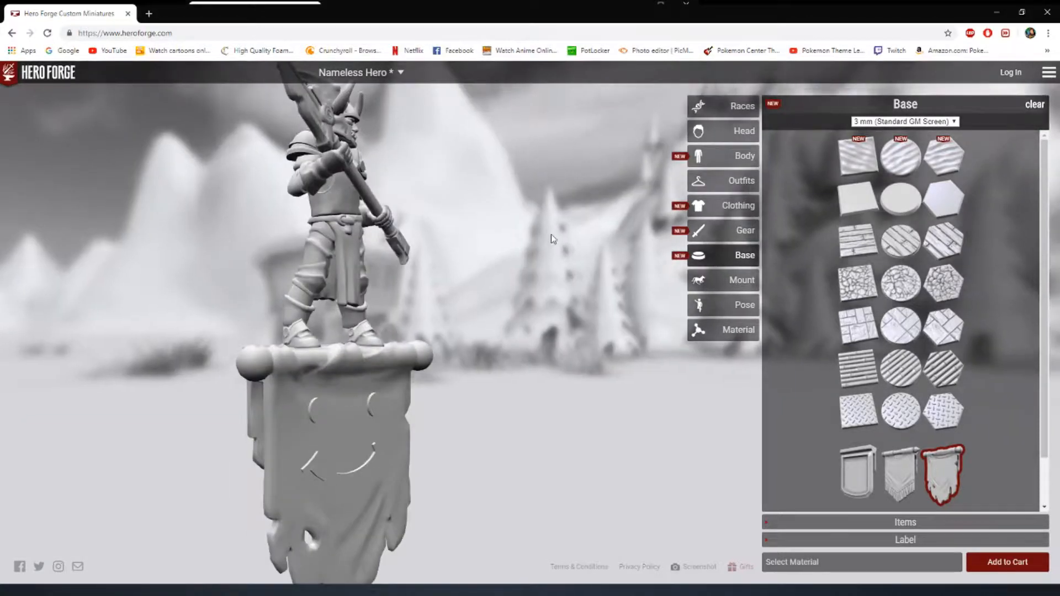
scroll(938, 414, down, 1)
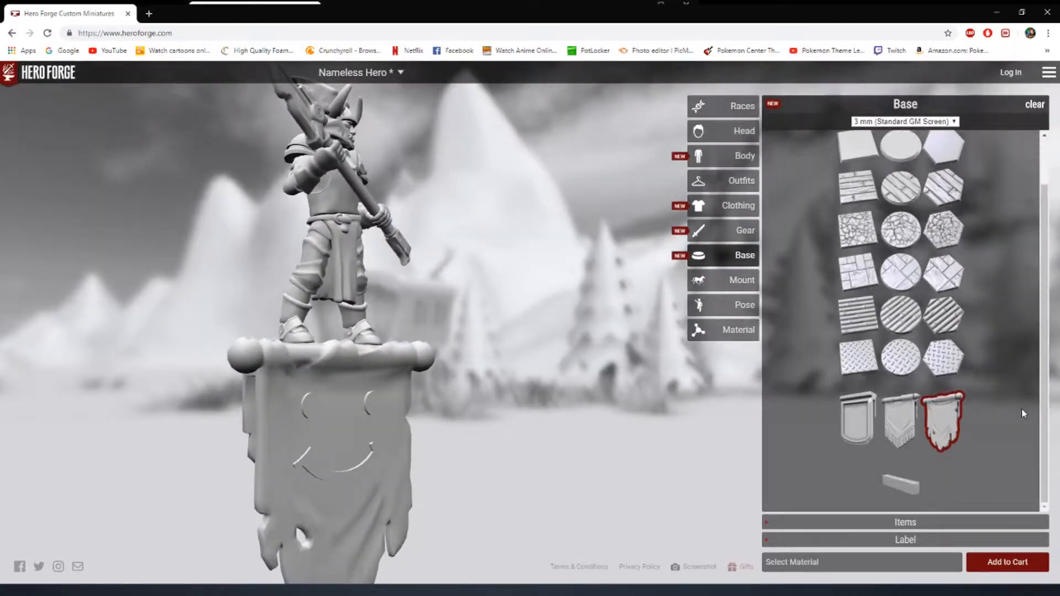
click(911, 482)
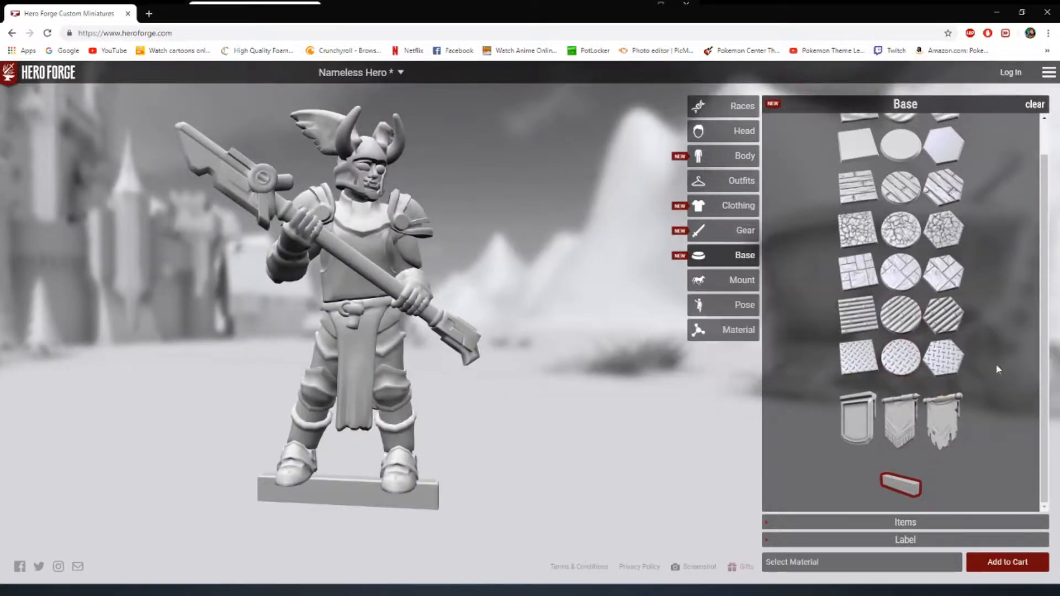
drag(439, 450, 723, 238)
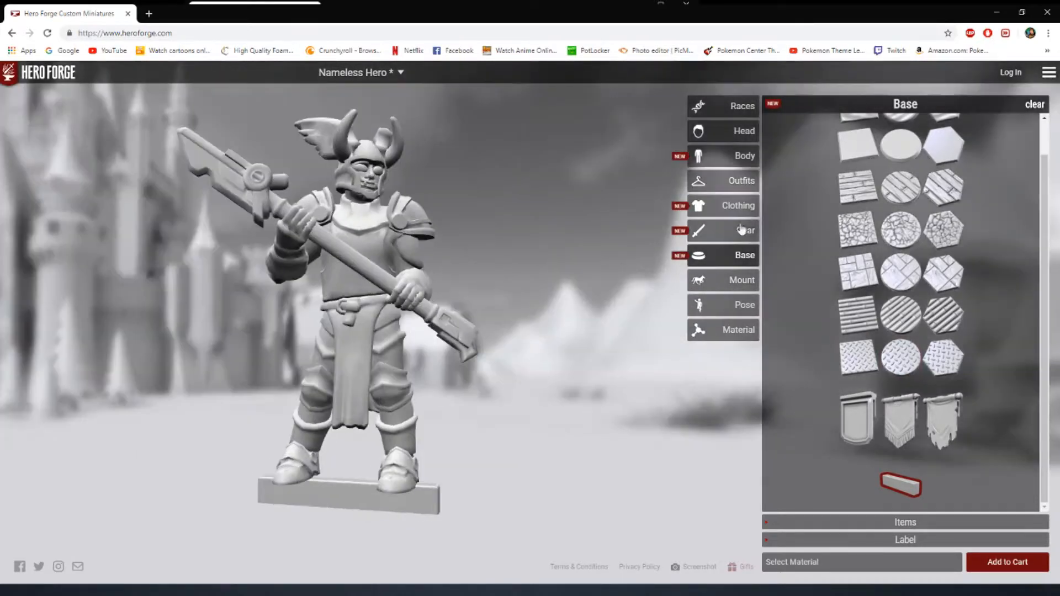
Step: Replace the winged helmet with the horned Bone Mask headwear
click(734, 209)
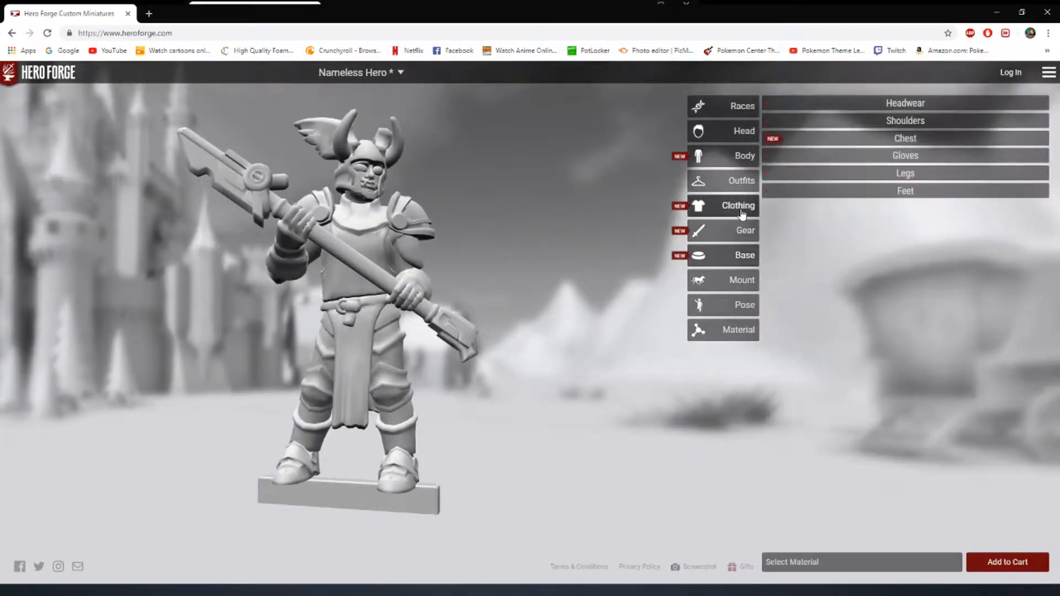
click(906, 103)
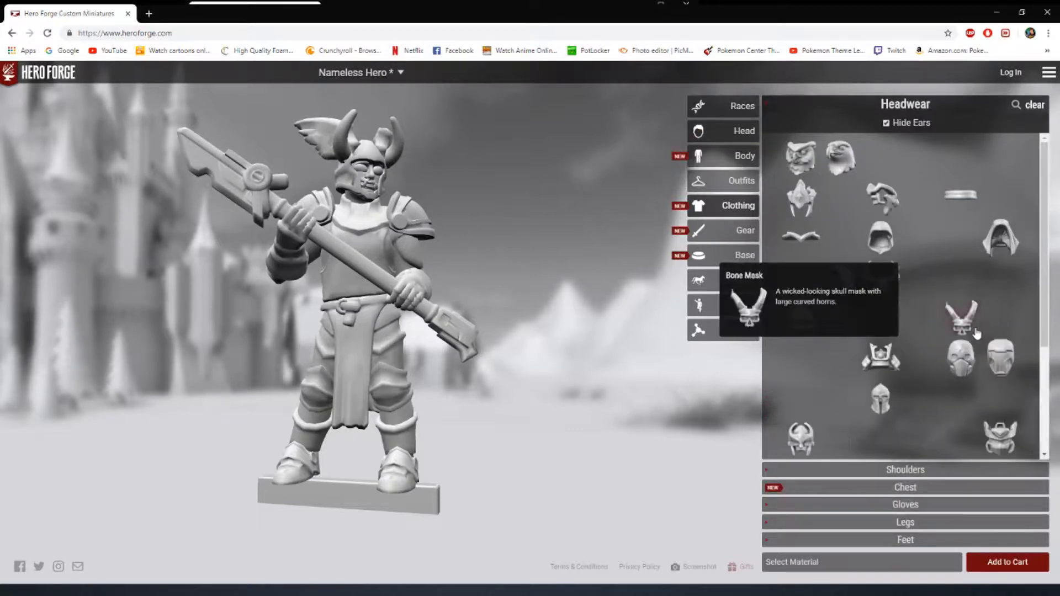
click(974, 331)
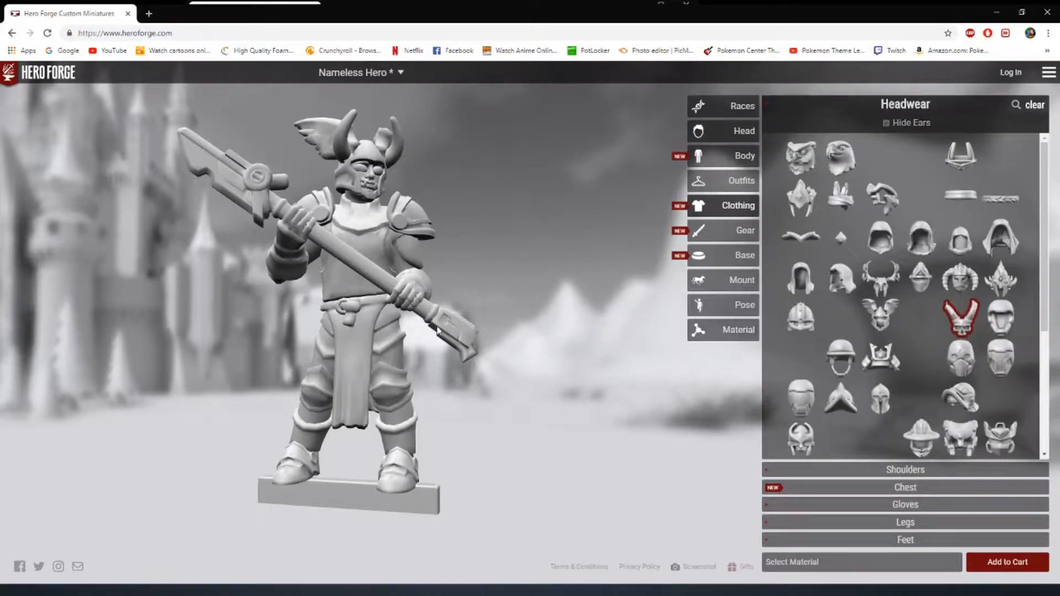
drag(446, 379, 390, 379)
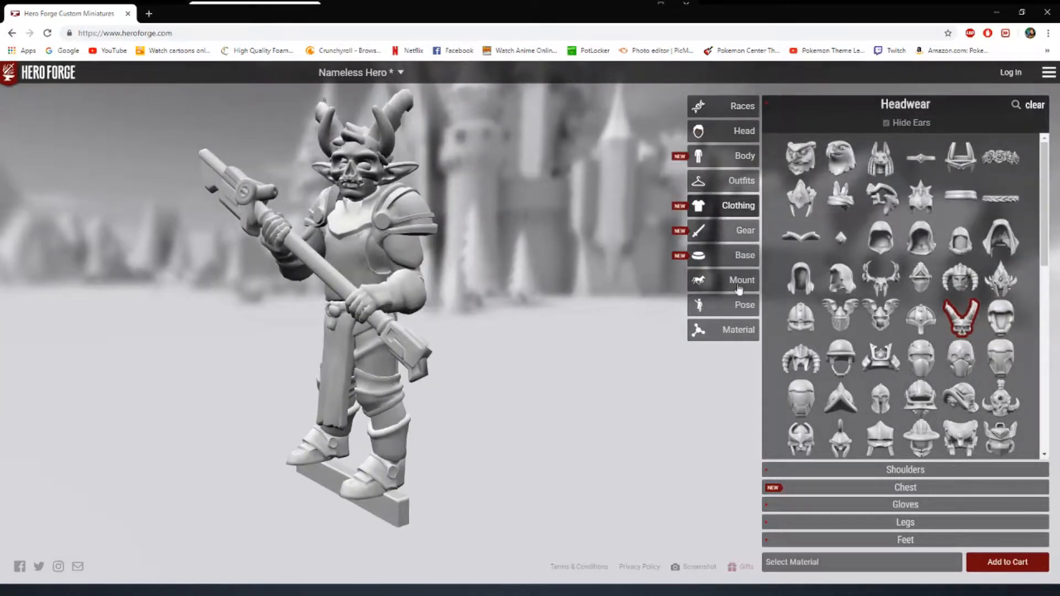
Step: Replace both shoulder plates with the matching pair of large antler-like spiked shoulder pieces
click(874, 471)
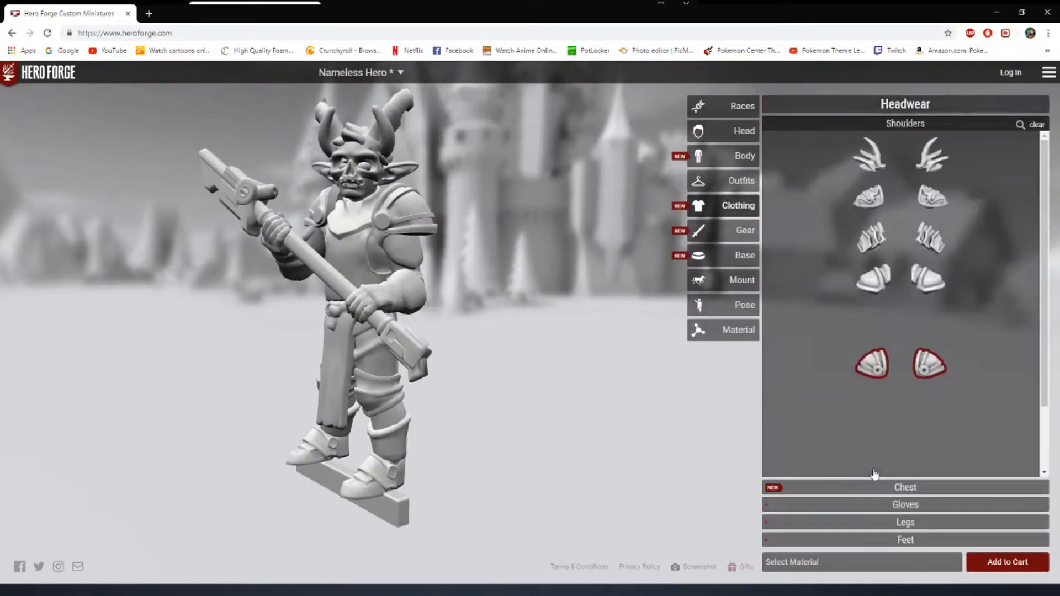
click(870, 155)
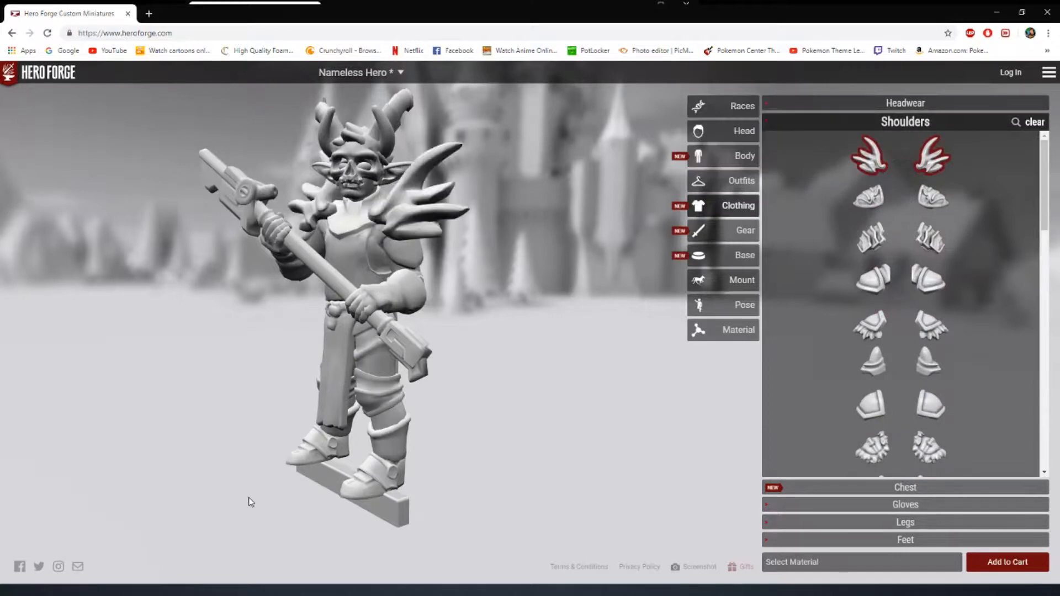
drag(448, 366, 542, 369)
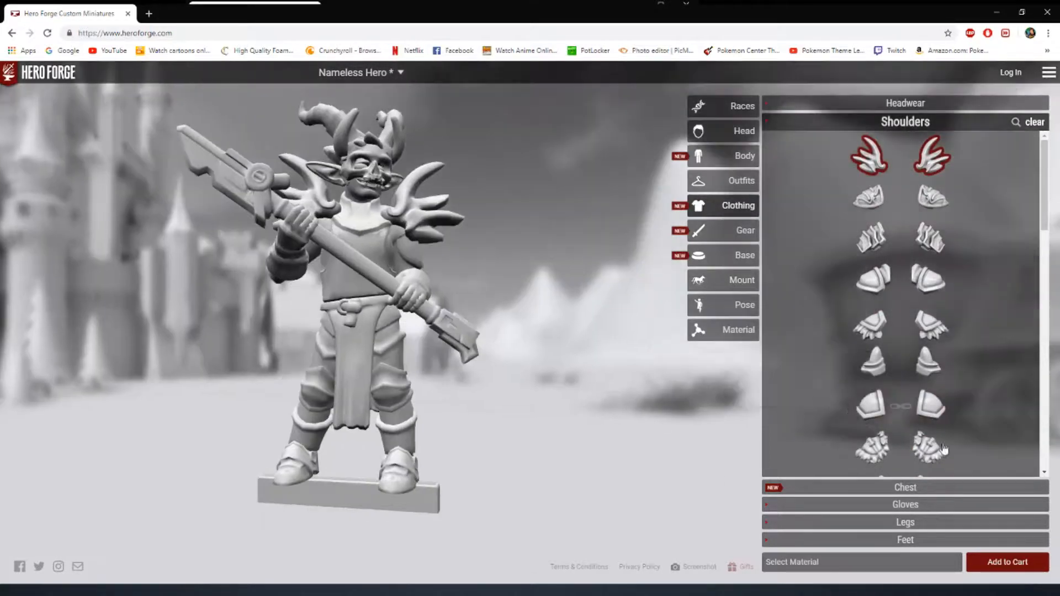
Step: Dress the figure's chest in the Female Stealth Leather Chest Piece
click(915, 489)
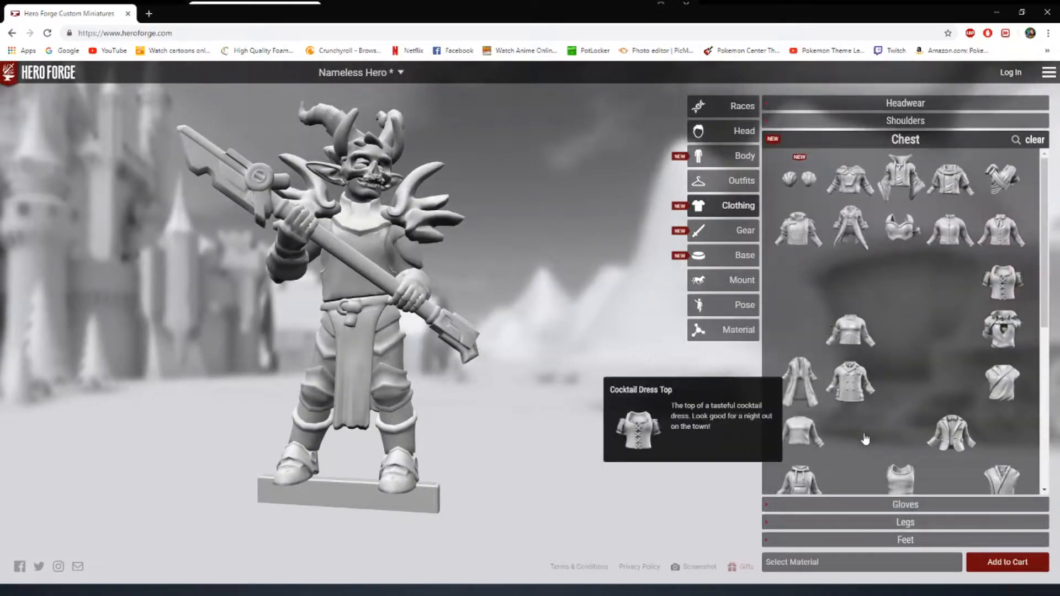
scroll(861, 436, down, 5)
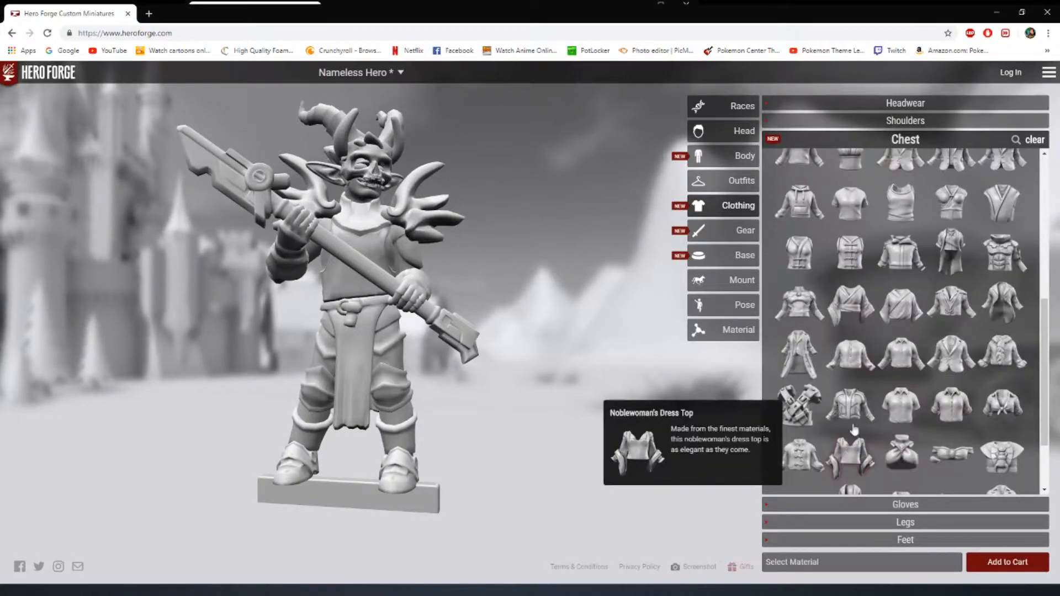
scroll(904, 381, down, 3)
scroll(904, 381, down, 2)
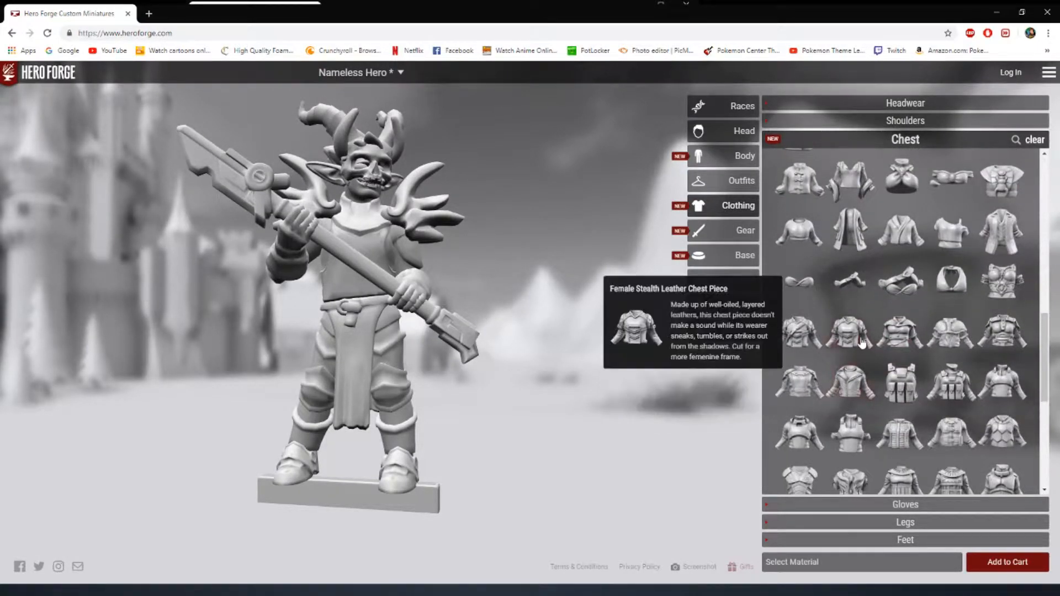
click(862, 343)
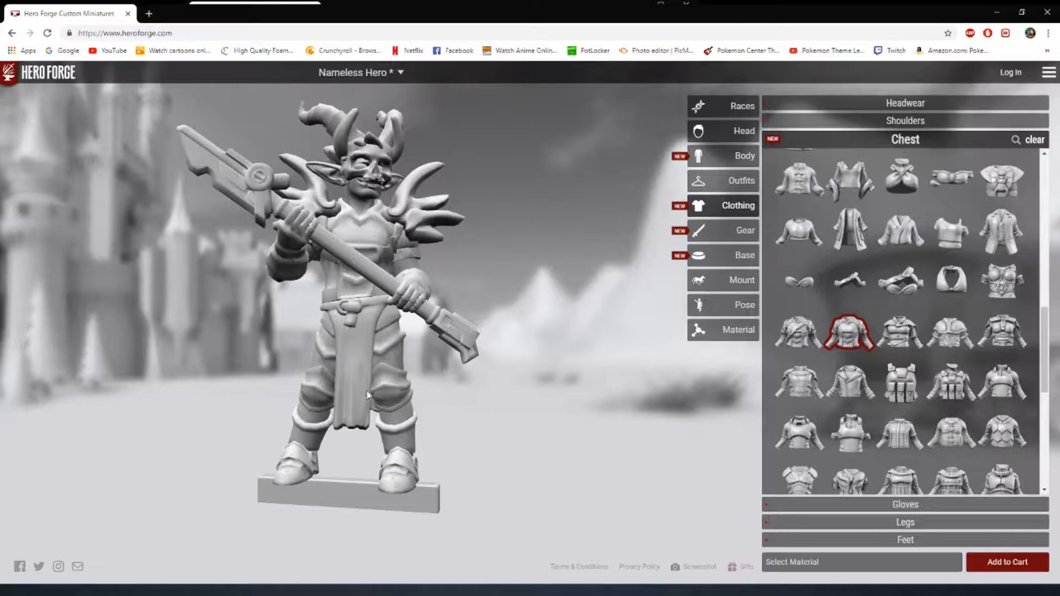
drag(422, 386, 592, 174)
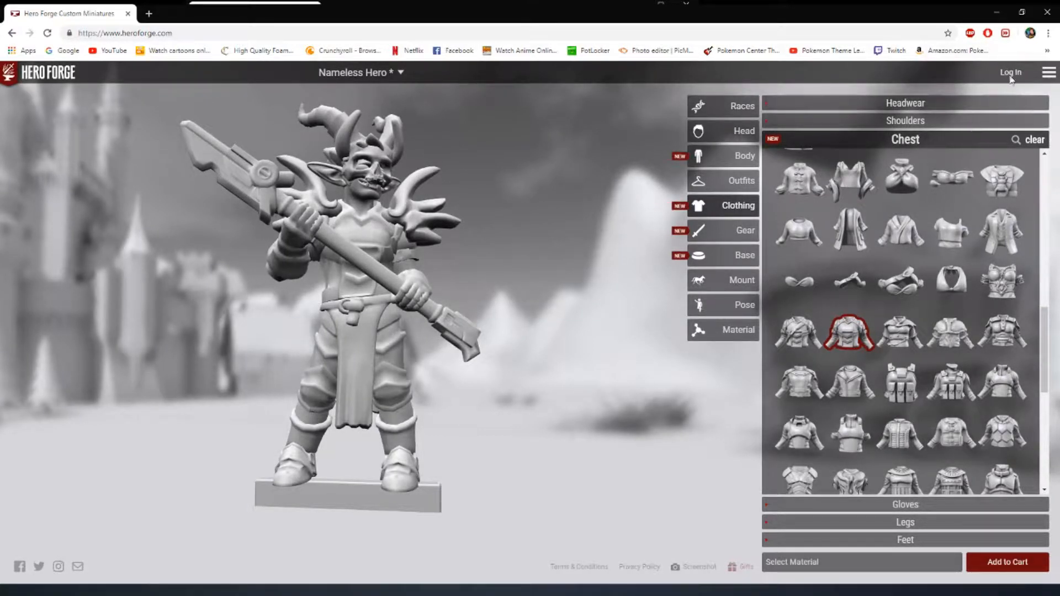
Step: Try to open the list of saved heroes and dismiss the login dialog
click(401, 74)
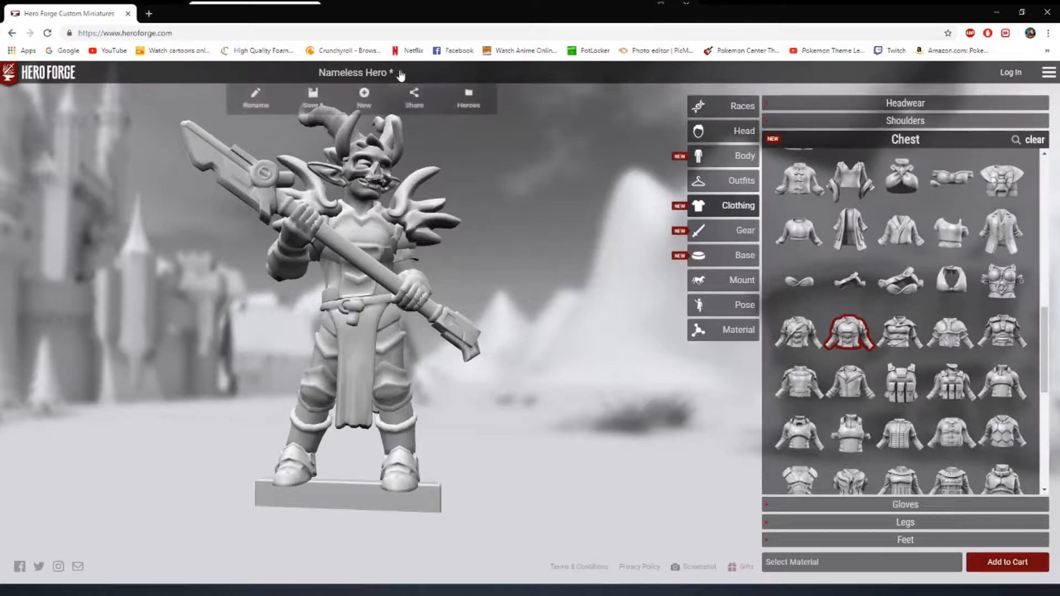
click(474, 110)
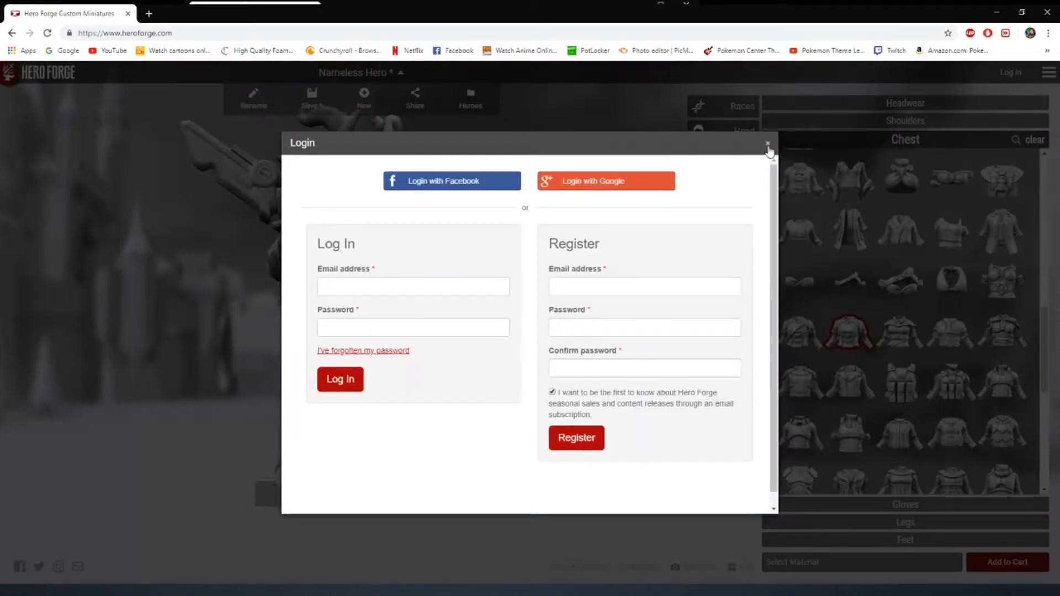
click(768, 145)
Step: Change the chest clothing to the bare-chested strap harness with a tooth necklace, the last chest option
drag(411, 414, 284, 426)
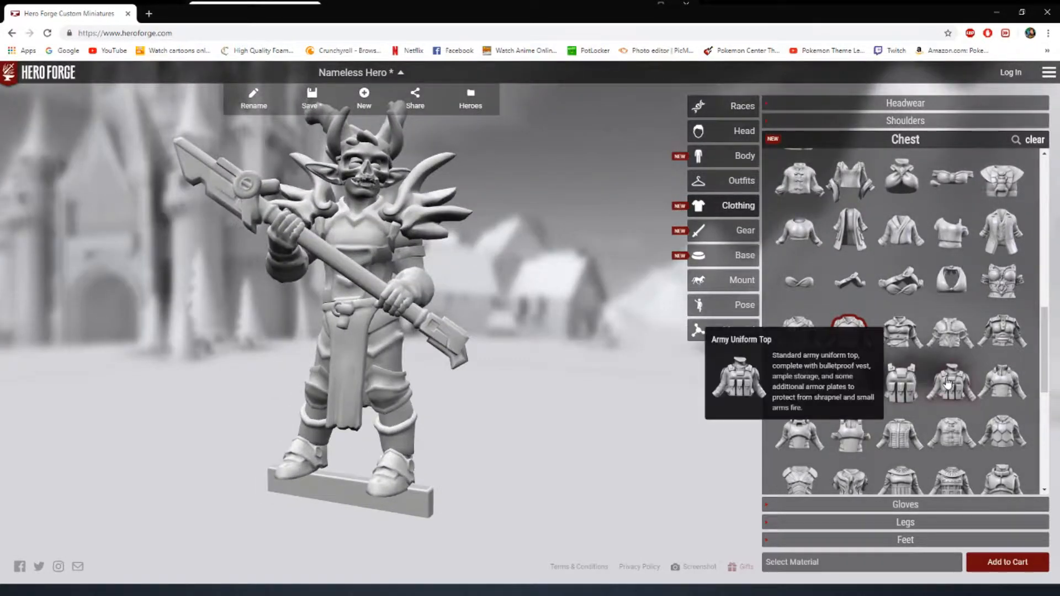
scroll(897, 384, down, 6)
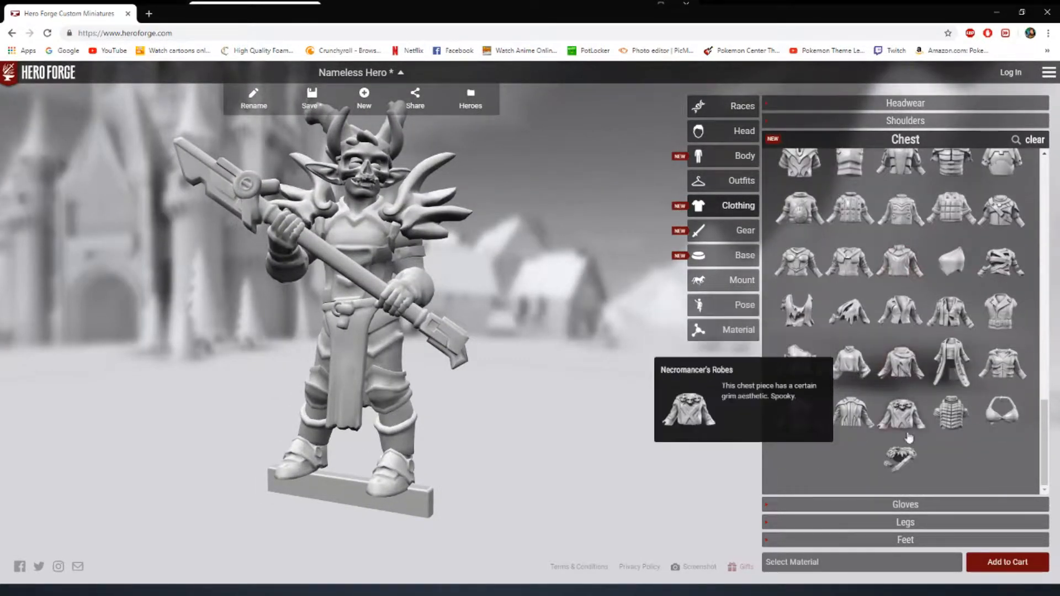
click(900, 457)
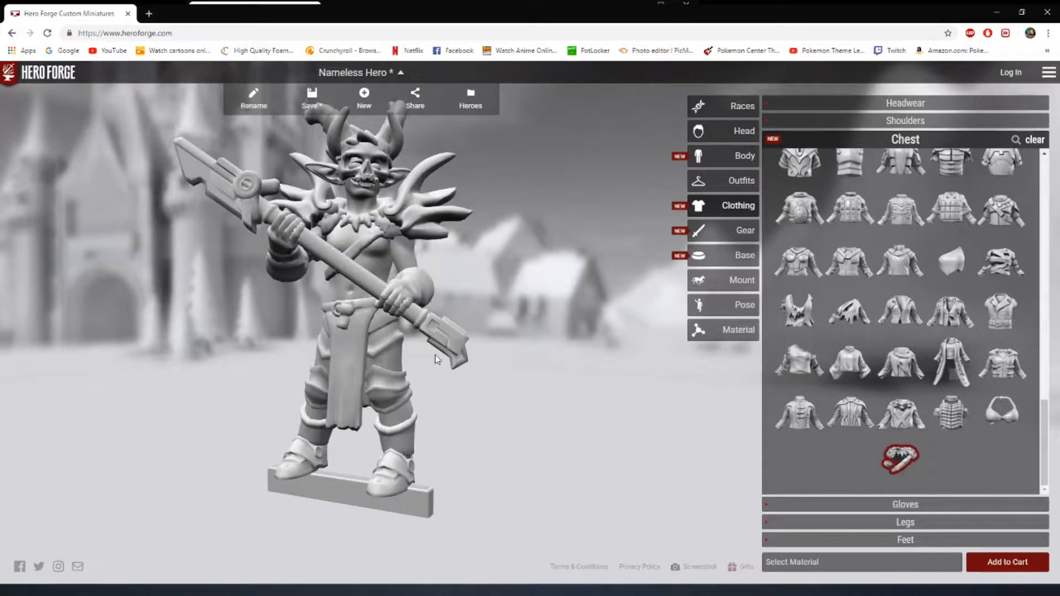
mouse_move(438, 313)
mouse_down()
mouse_move(476, 305)
mouse_move(418, 307)
mouse_up()
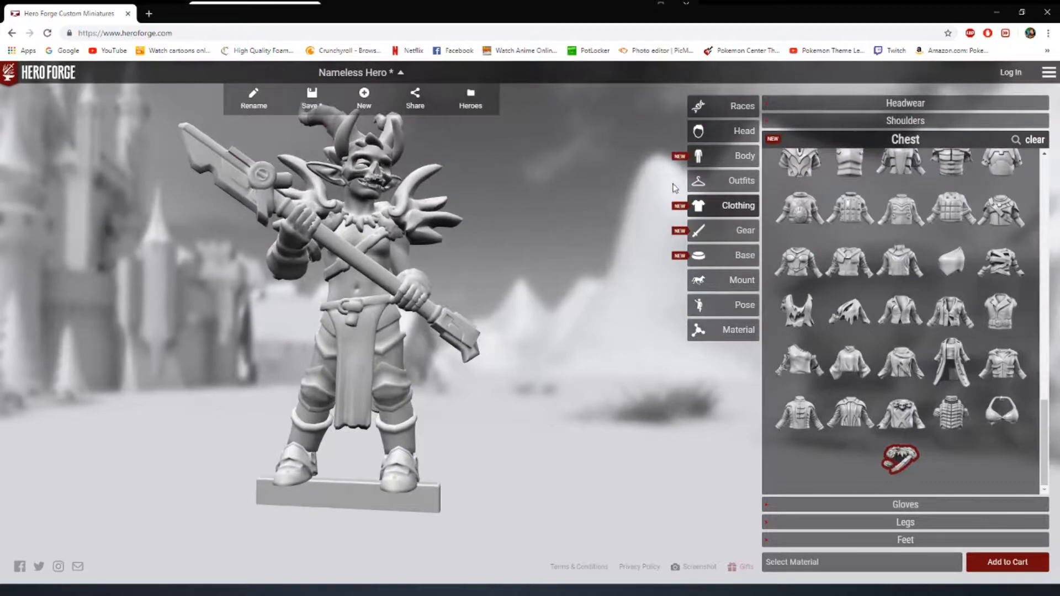
Step: Give the body the skeletal torso and the clawed legs shown between the Lizardlike Legs and the skeleton legs
click(740, 156)
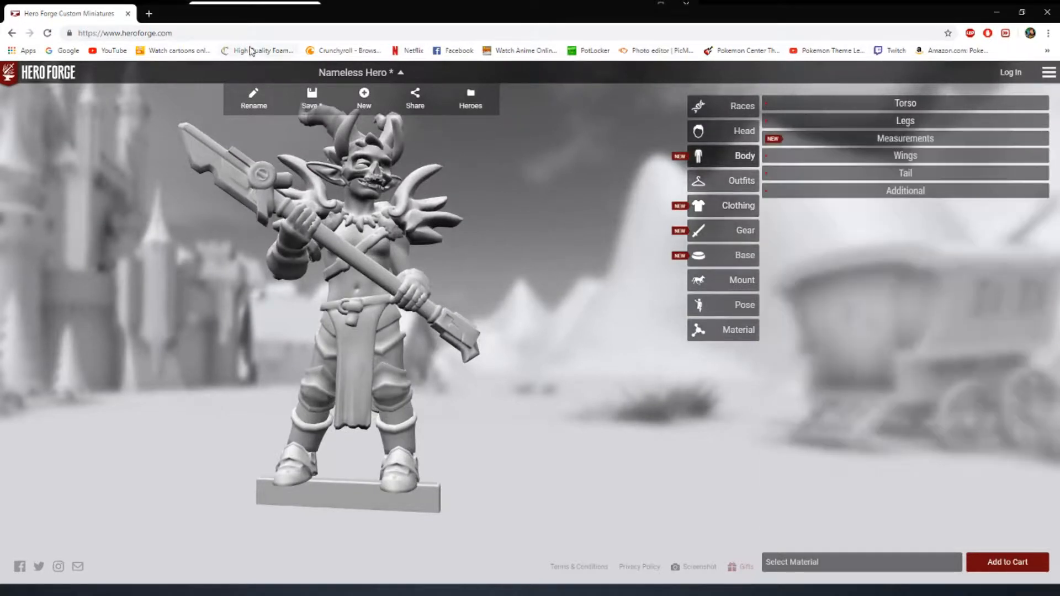
click(902, 106)
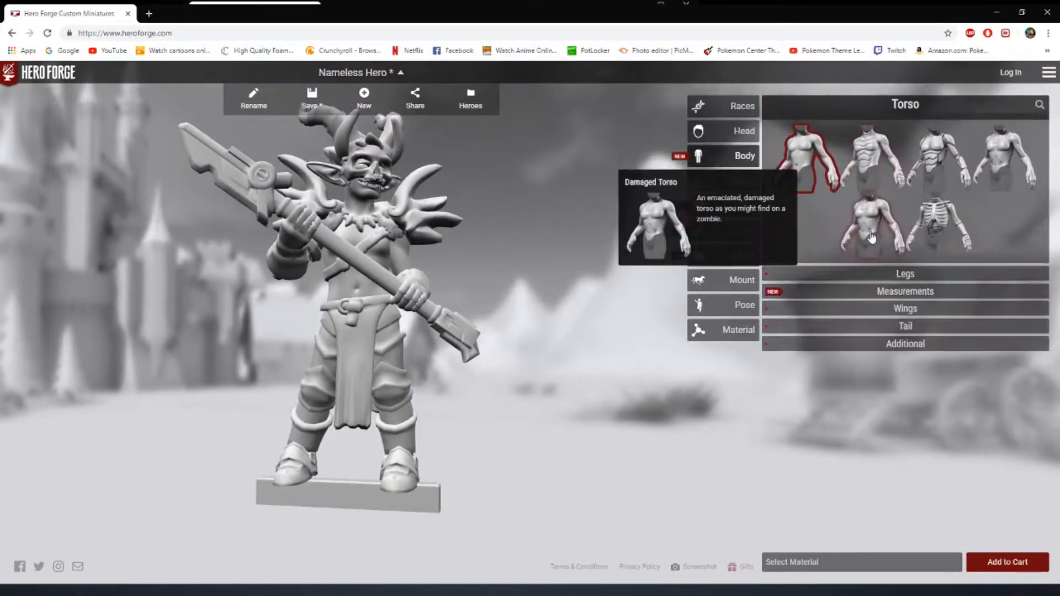
click(870, 161)
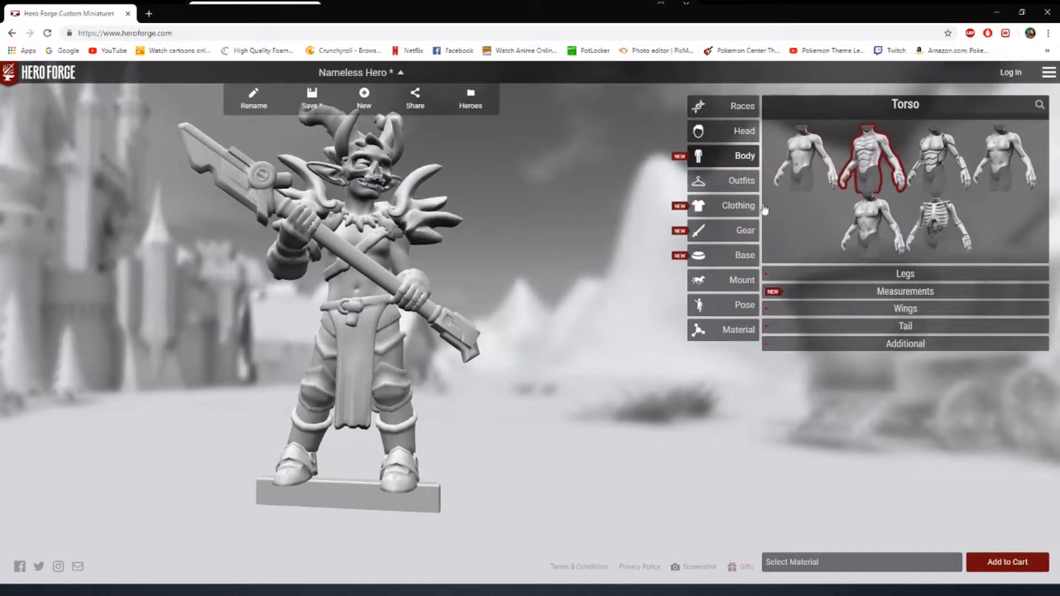
mouse_move(954, 173)
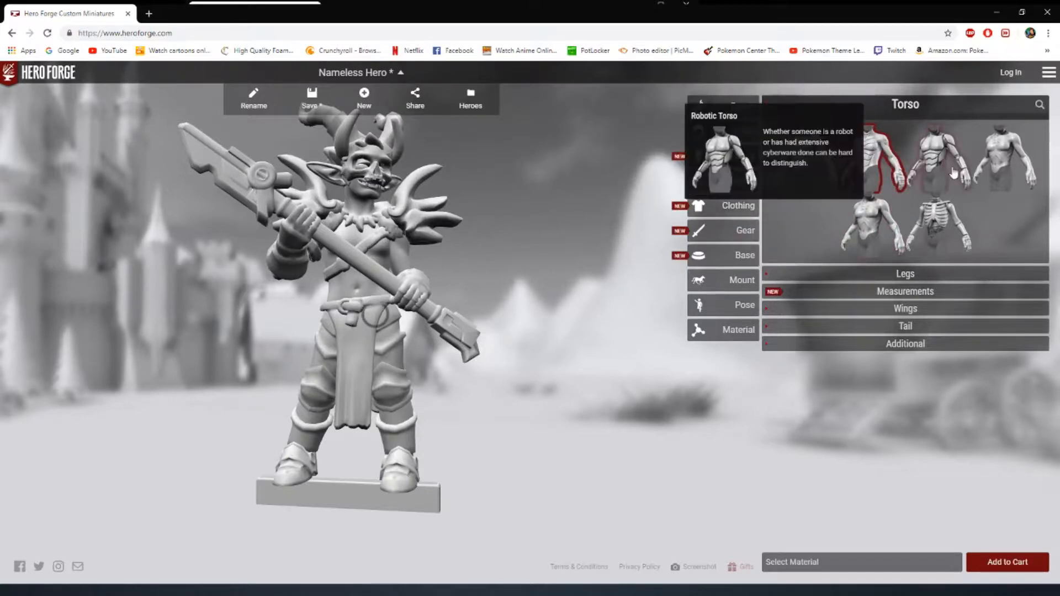
click(939, 216)
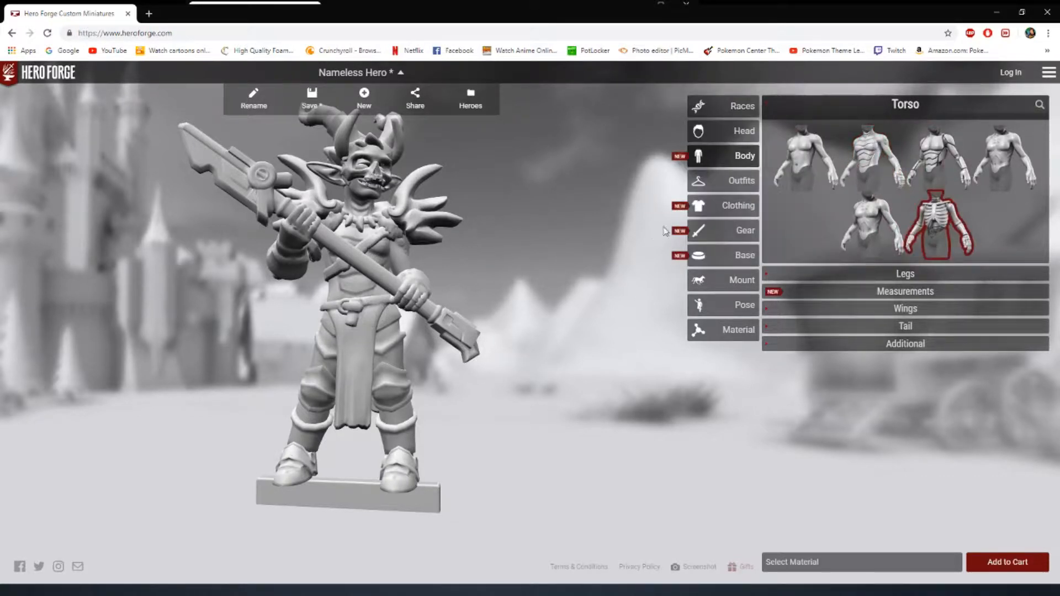
click(873, 270)
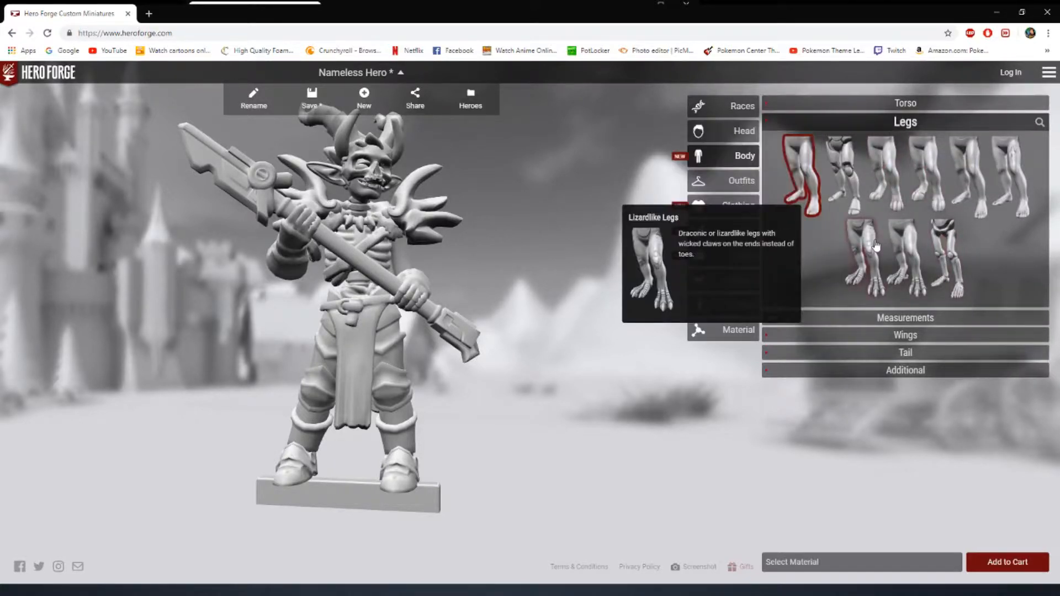
click(904, 251)
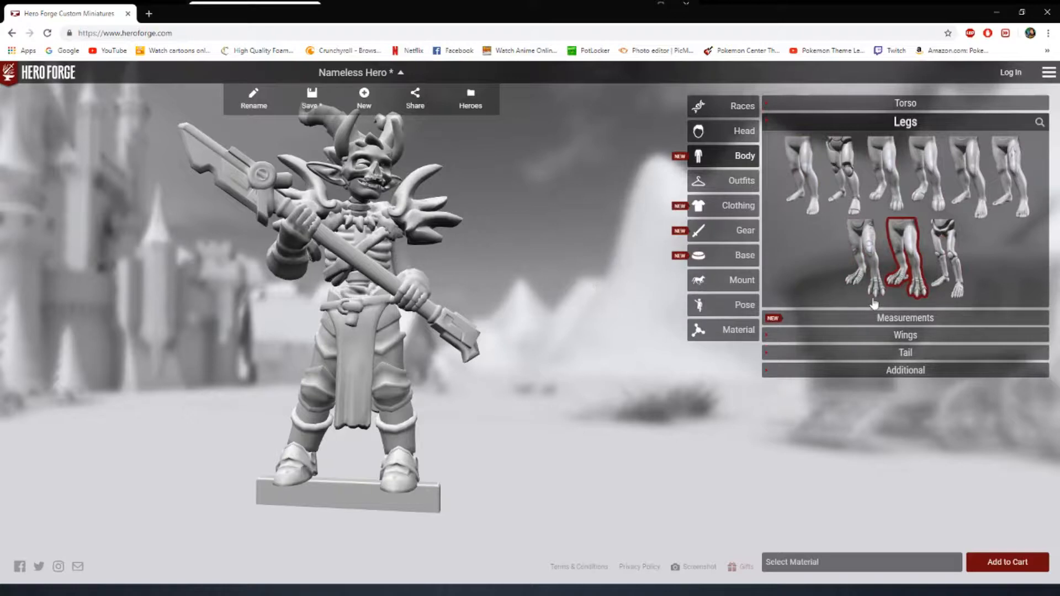
Step: Raise the figure's height in the body measurements to 7, the tallest size available
click(870, 319)
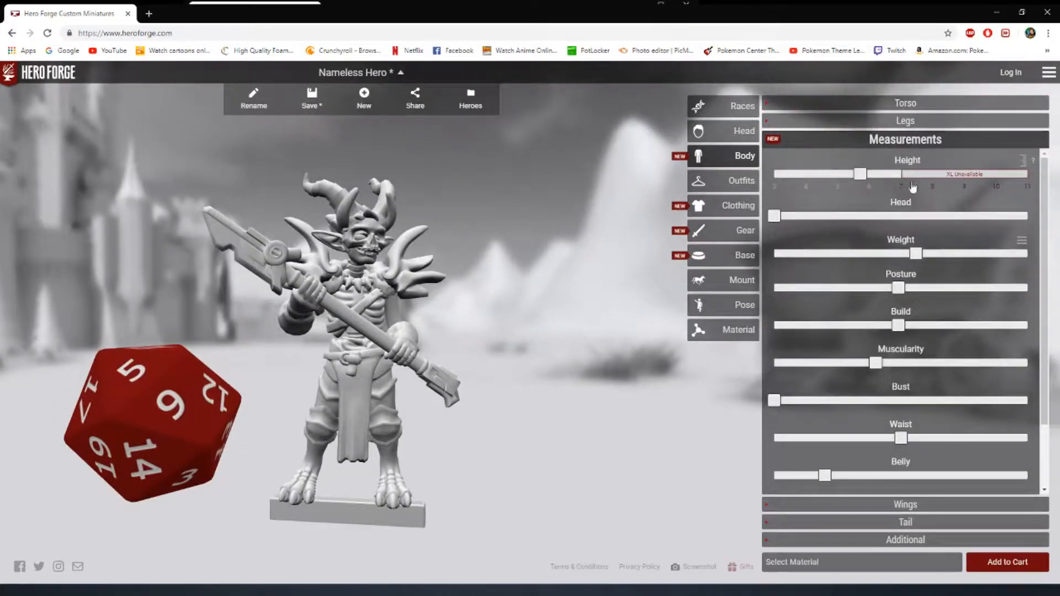
drag(860, 174, 948, 177)
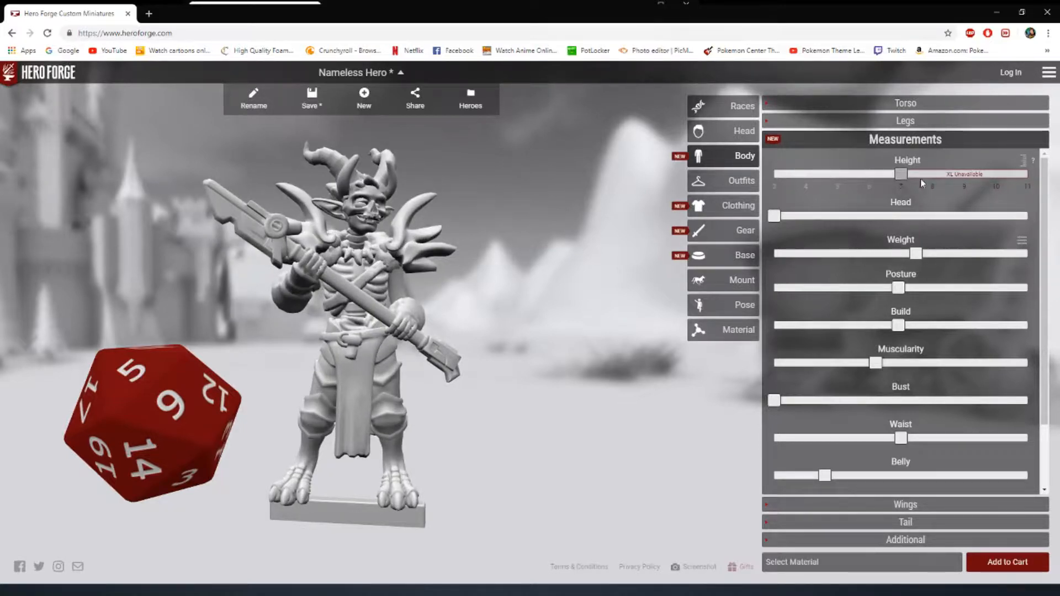
drag(485, 319, 364, 323)
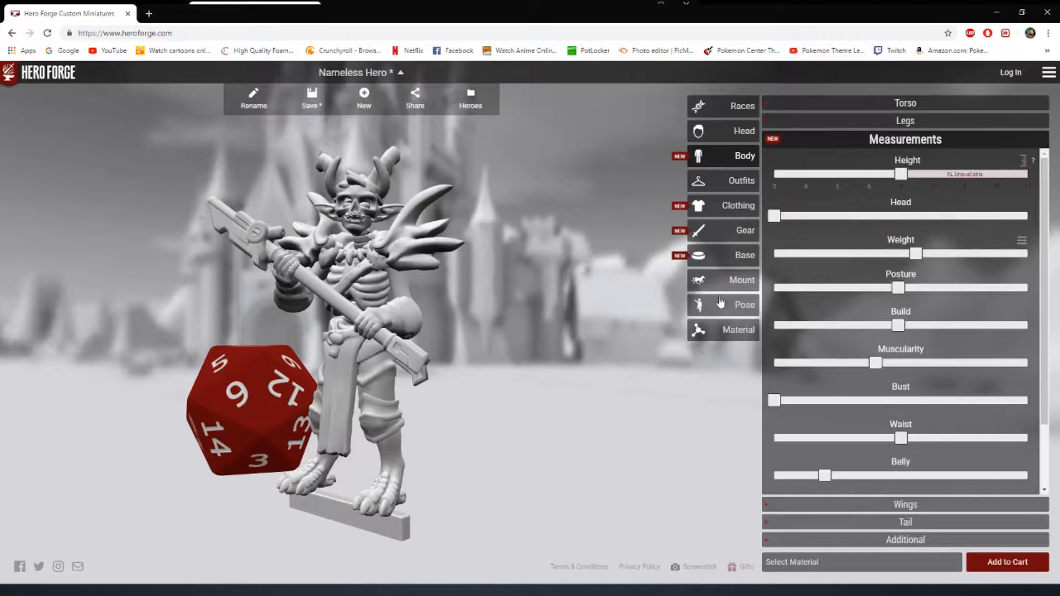
Step: Replace the narrow block base with the plain round base
click(728, 255)
click(901, 182)
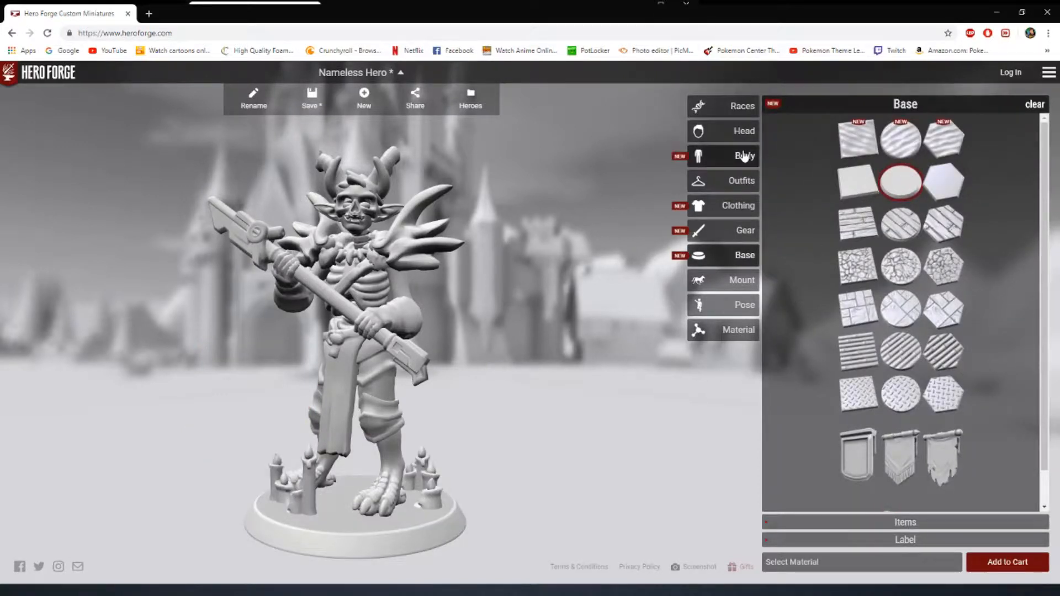
Step: Extend the figure's height into the XL range up to 11, and compare its shortest and tallest sizes on the height chart
click(744, 156)
drag(943, 180, 1032, 184)
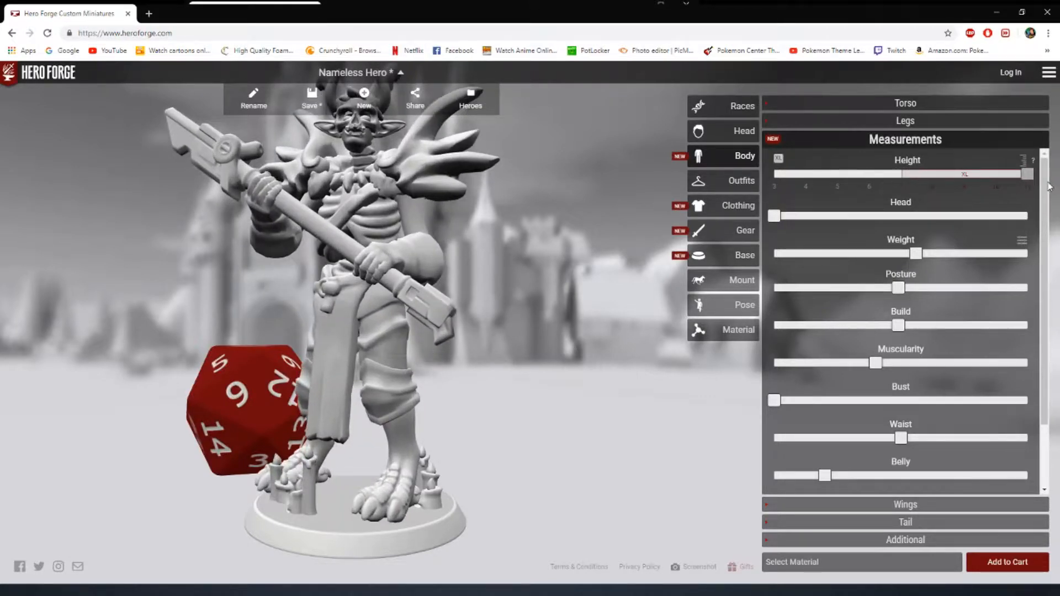
click(1023, 160)
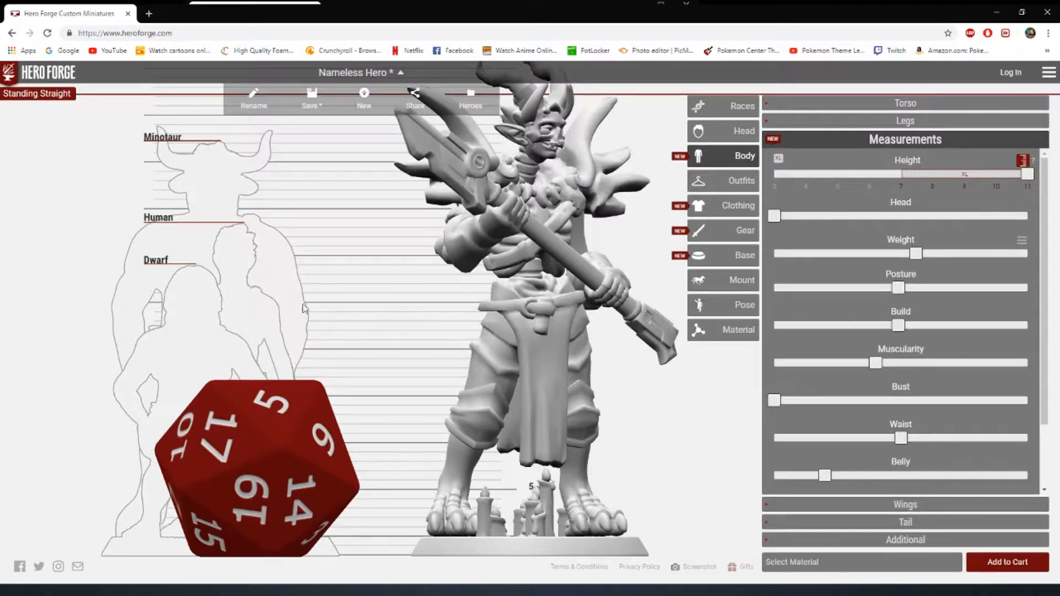
drag(1029, 181, 774, 182)
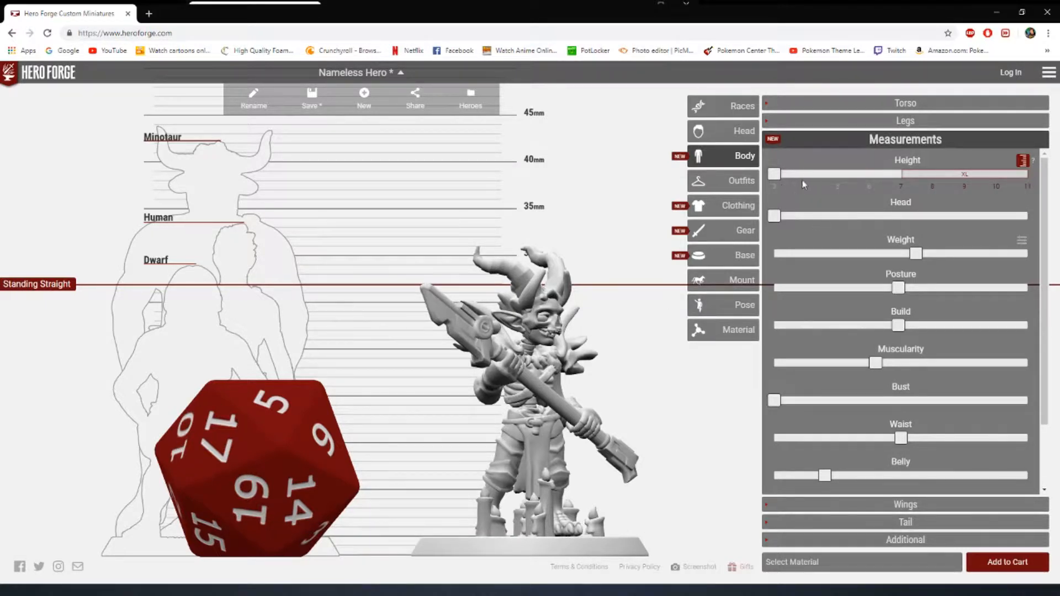
drag(775, 174, 1038, 181)
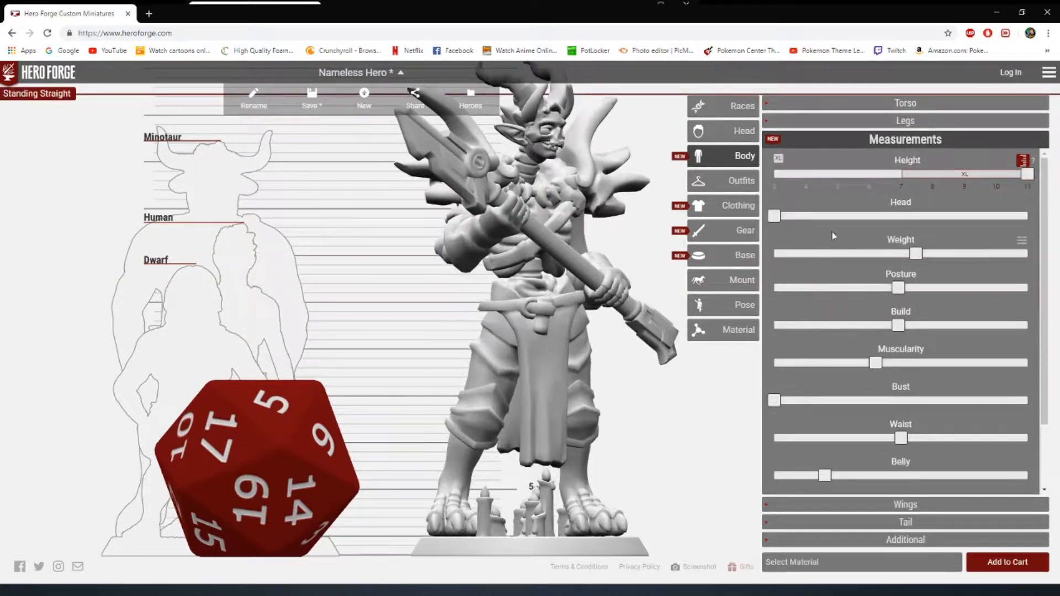
Step: Lower the figure's overall weight to about a third of its range and set the posture to its minimum
drag(925, 258, 895, 258)
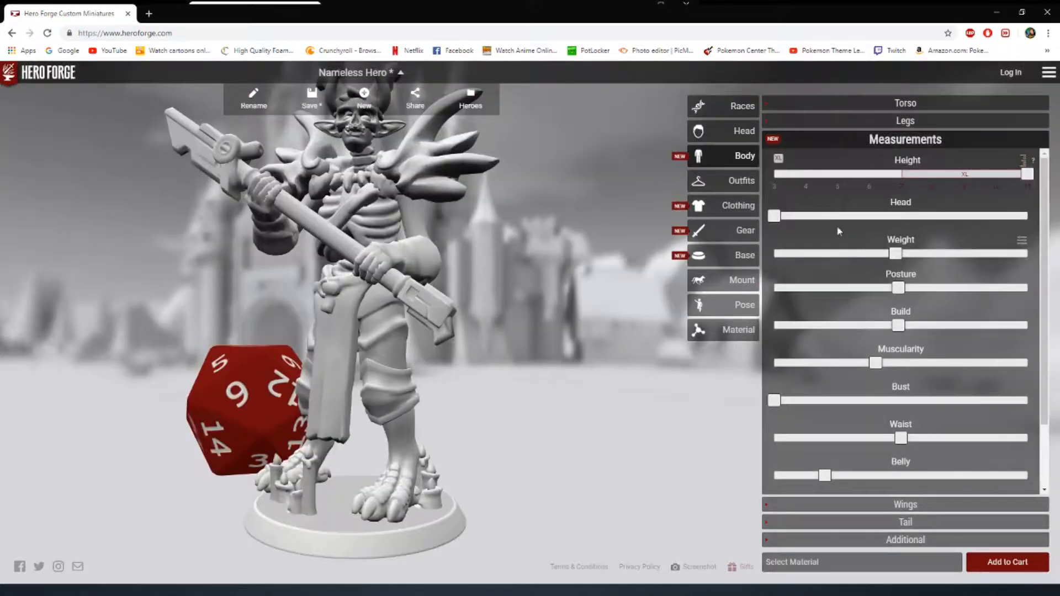
mouse_move(779, 220)
mouse_down()
mouse_move(988, 219)
mouse_move(762, 230)
mouse_up()
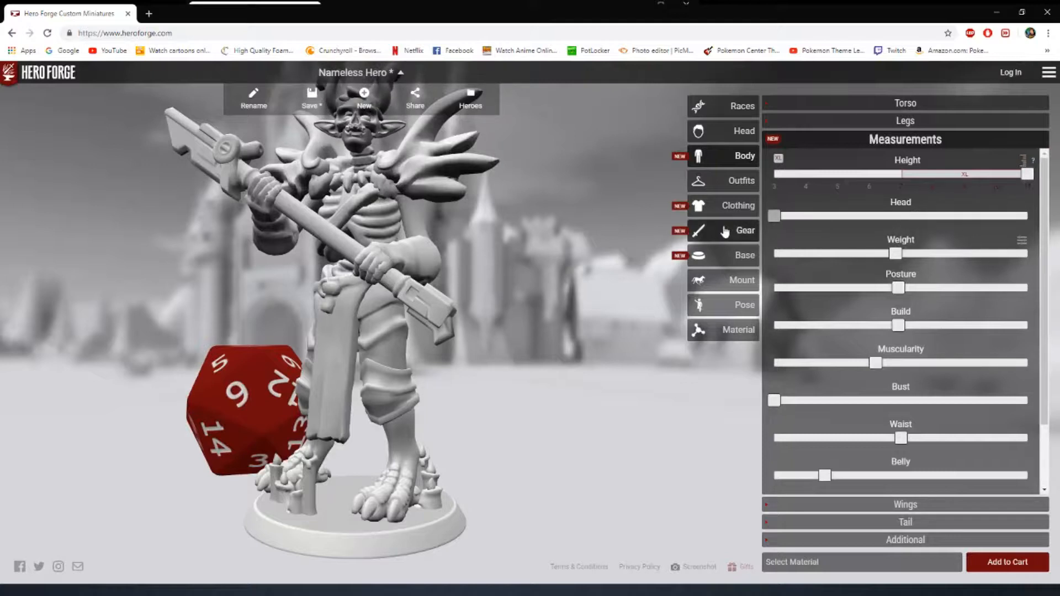
drag(889, 255, 858, 254)
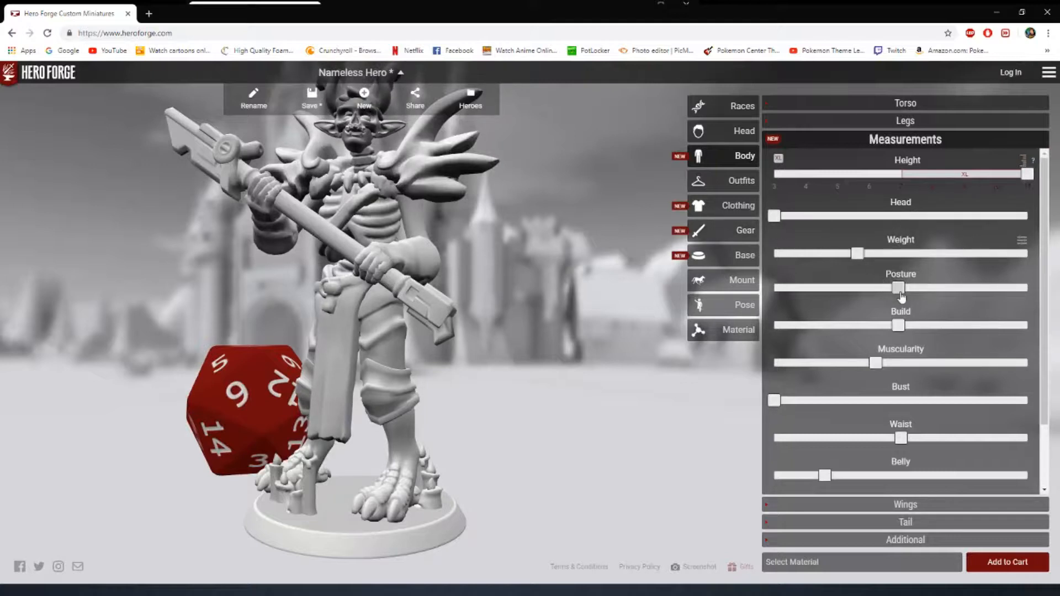
drag(849, 297, 778, 295)
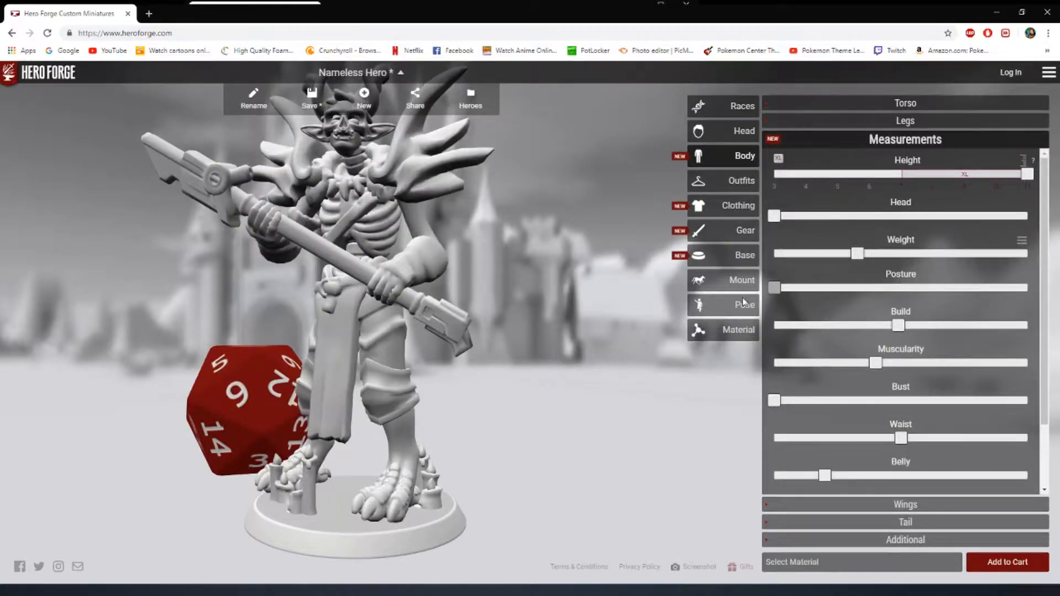
mouse_move(356, 322)
mouse_down()
mouse_move(517, 324)
mouse_move(357, 337)
mouse_up()
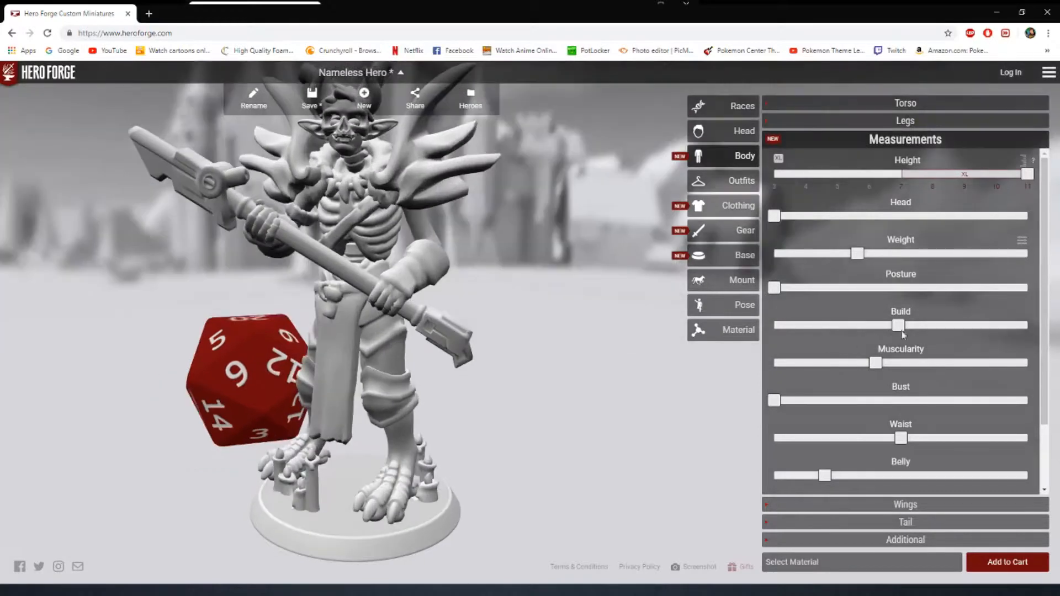
Step: Set the build slightly below the middle of its range and raise the muscularity to about 70 percent
drag(849, 334, 972, 325)
drag(1042, 328, 1028, 326)
click(879, 329)
drag(875, 363, 781, 363)
drag(980, 369, 951, 364)
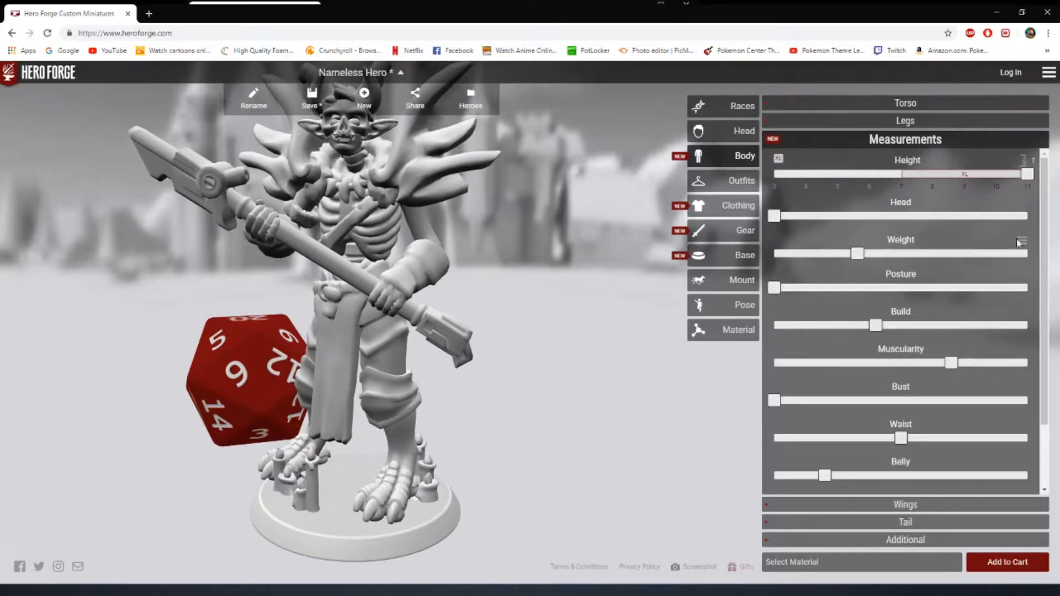
Step: In the detailed weight settings, raise the arms to about 90 percent, minimize the upper body and set the lower body to about two thirds
click(1021, 242)
drag(863, 285, 988, 284)
drag(864, 309, 794, 309)
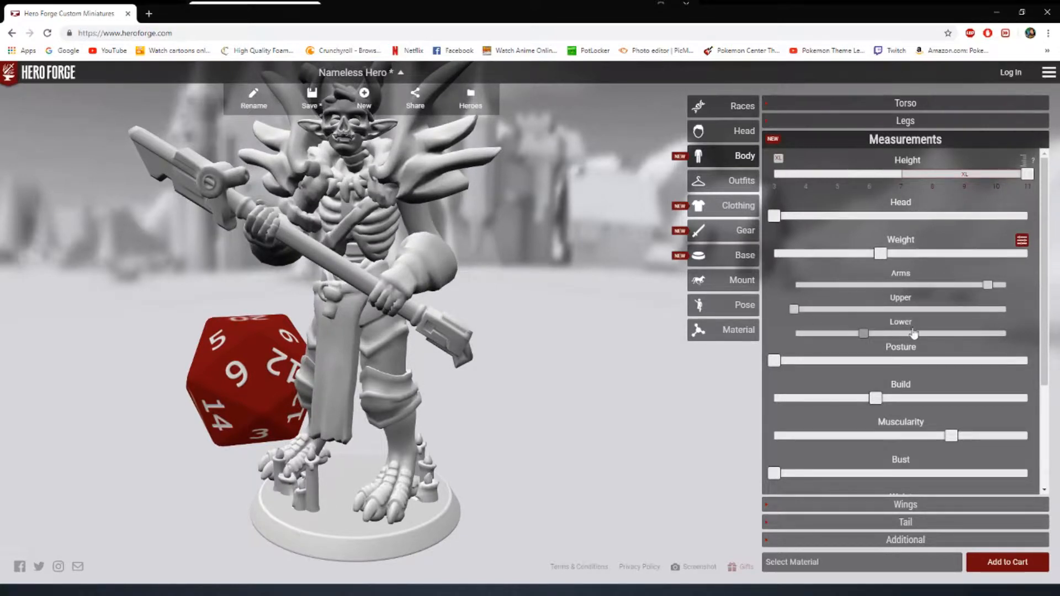
drag(912, 332, 933, 334)
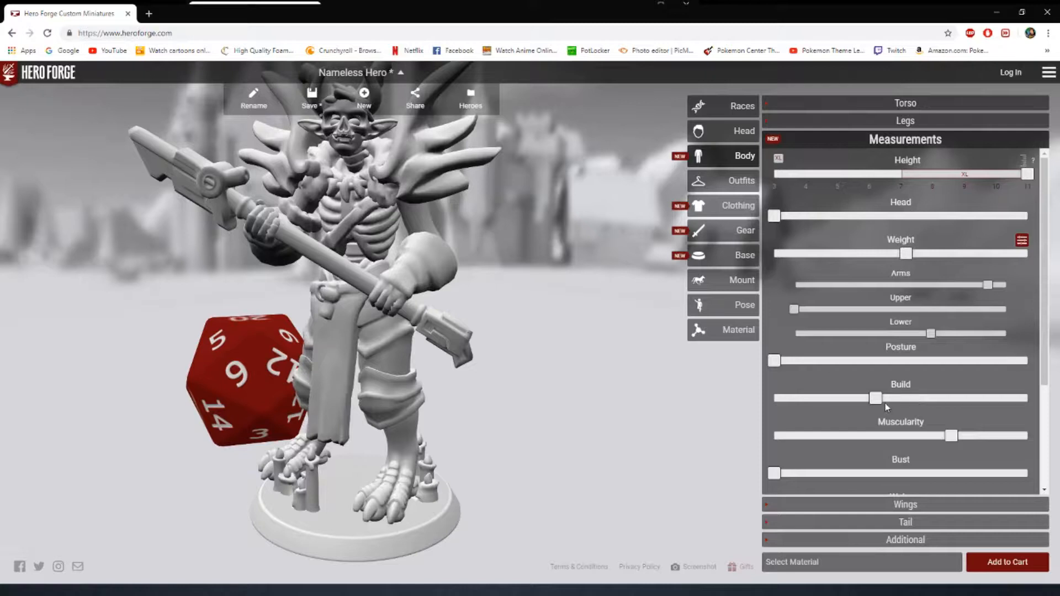
Step: Set the bust to about a tenth of its range, lower the curves to near minimum and the booty to its minimum
drag(782, 475, 1034, 449)
click(800, 474)
scroll(994, 386, down, 3)
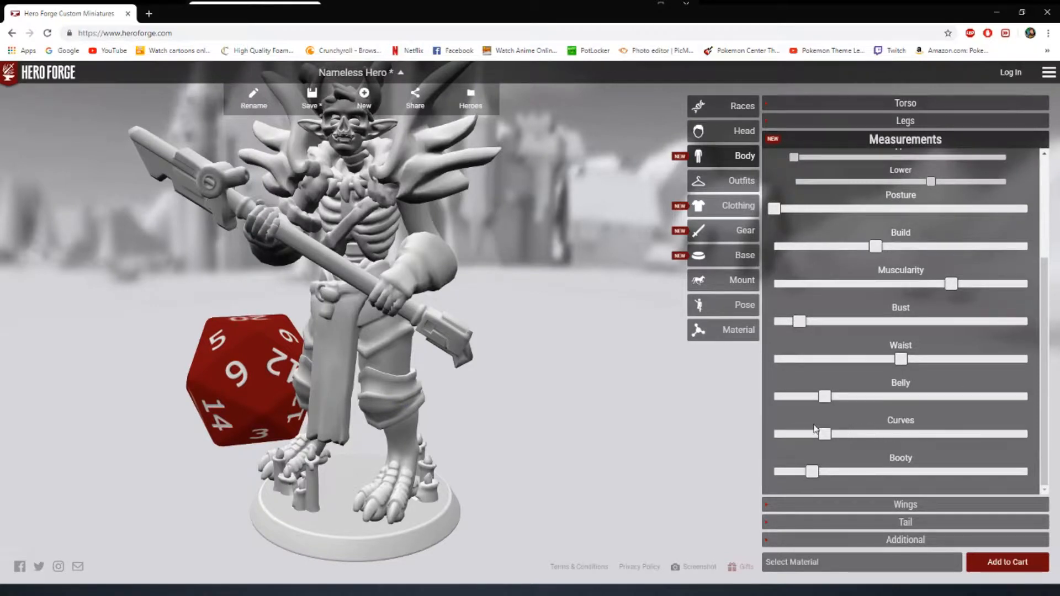
drag(826, 433, 790, 436)
drag(809, 472, 764, 476)
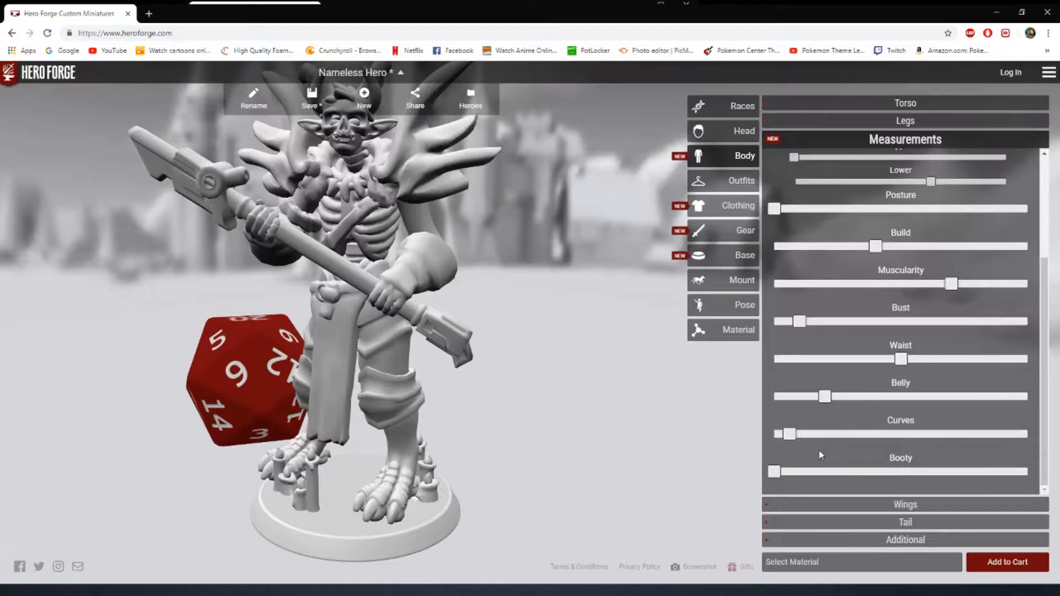
Step: Add the spread bat-like wings, the third wing option, to the figure's back
click(821, 506)
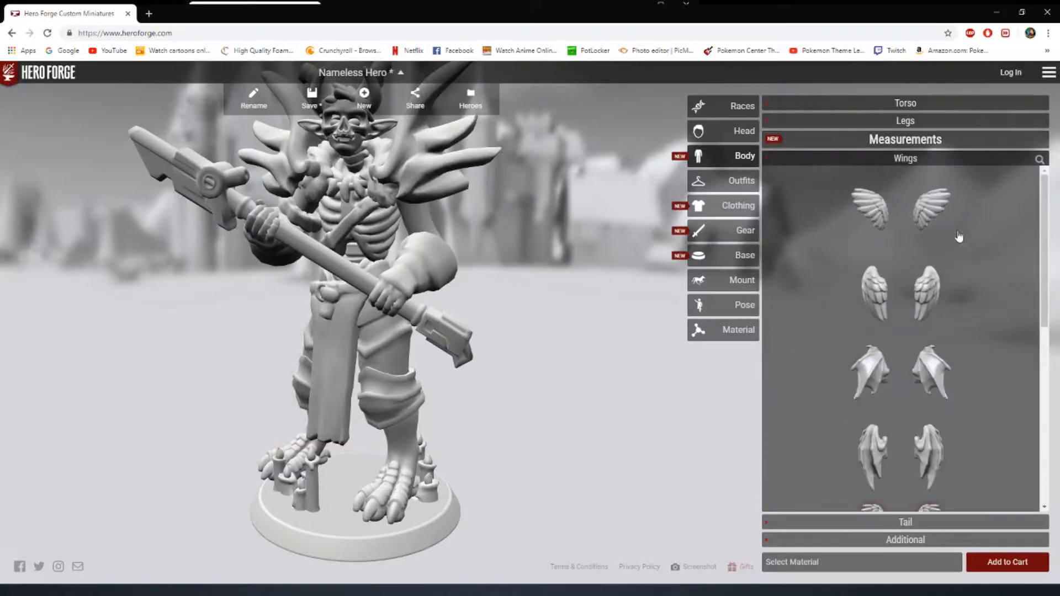
click(928, 374)
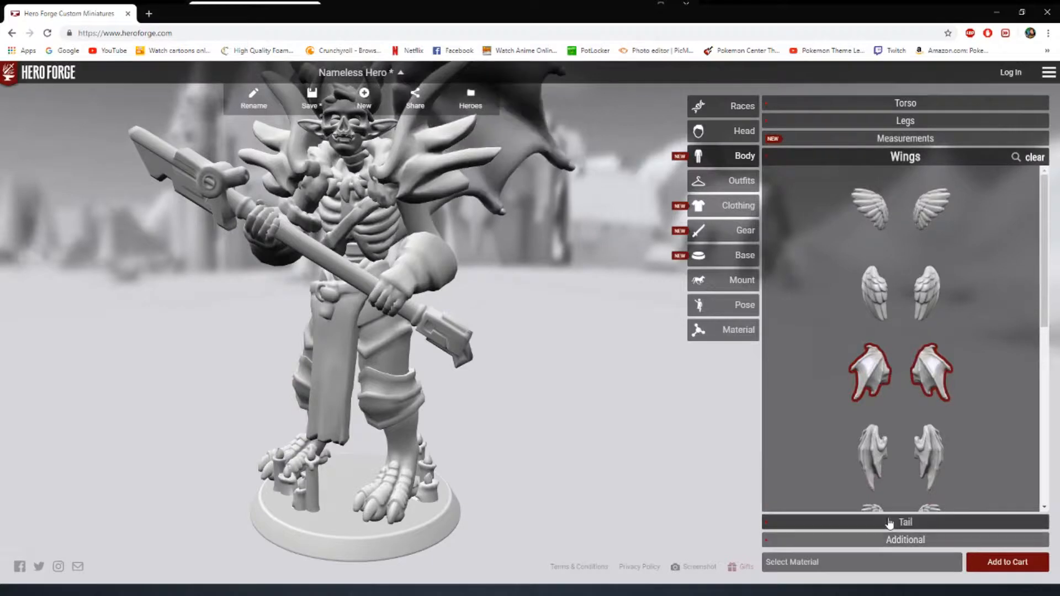
drag(415, 370, 614, 333)
Step: Give the figure the Demon Tail and inspect it from behind
click(849, 250)
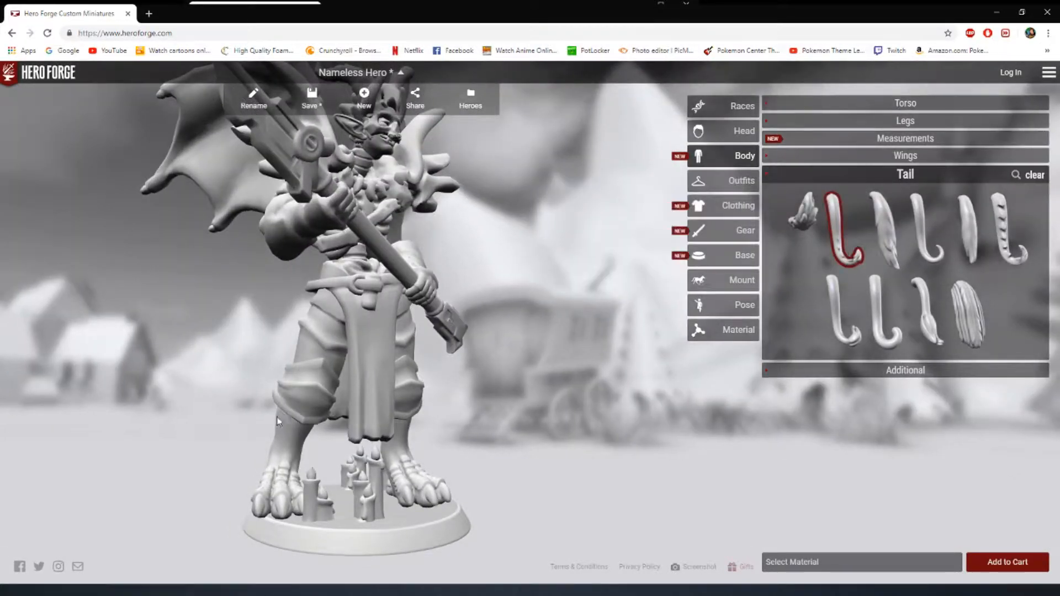
mouse_move(974, 327)
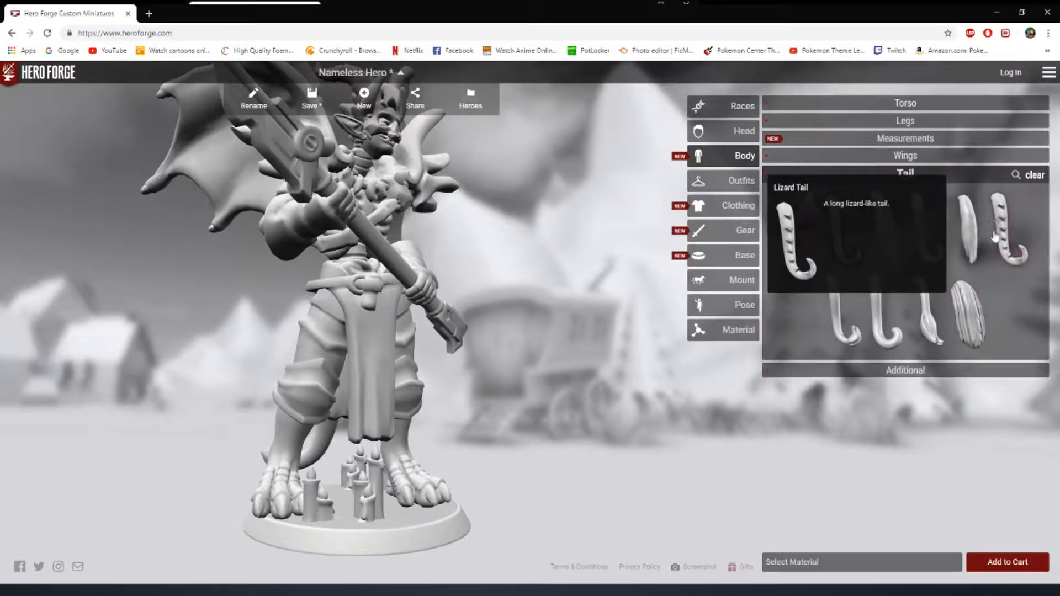
mouse_move(978, 261)
mouse_move(939, 261)
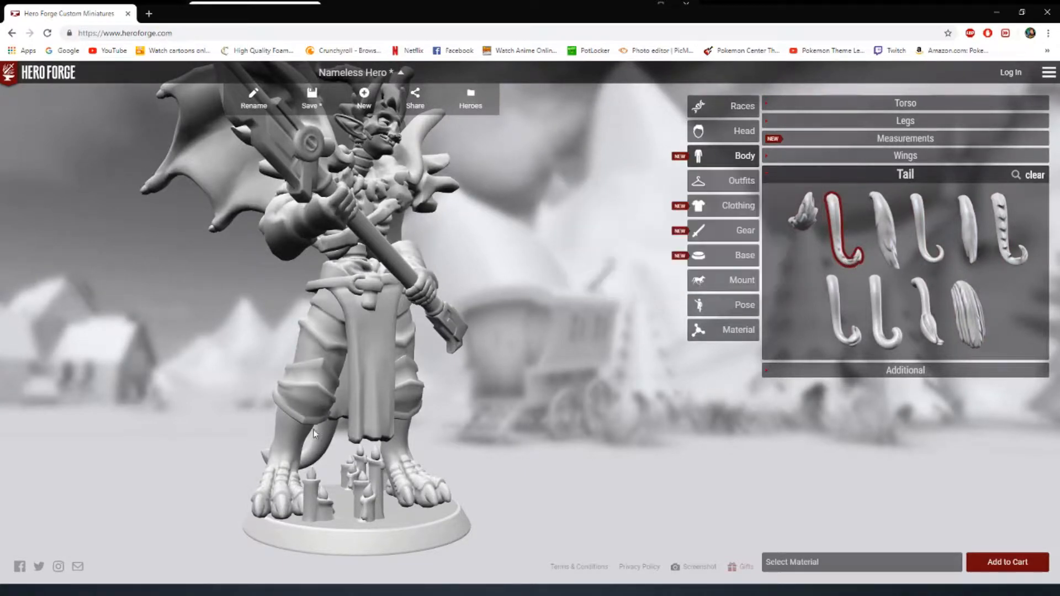
drag(502, 416, 671, 393)
drag(415, 395, 655, 306)
mouse_move(841, 259)
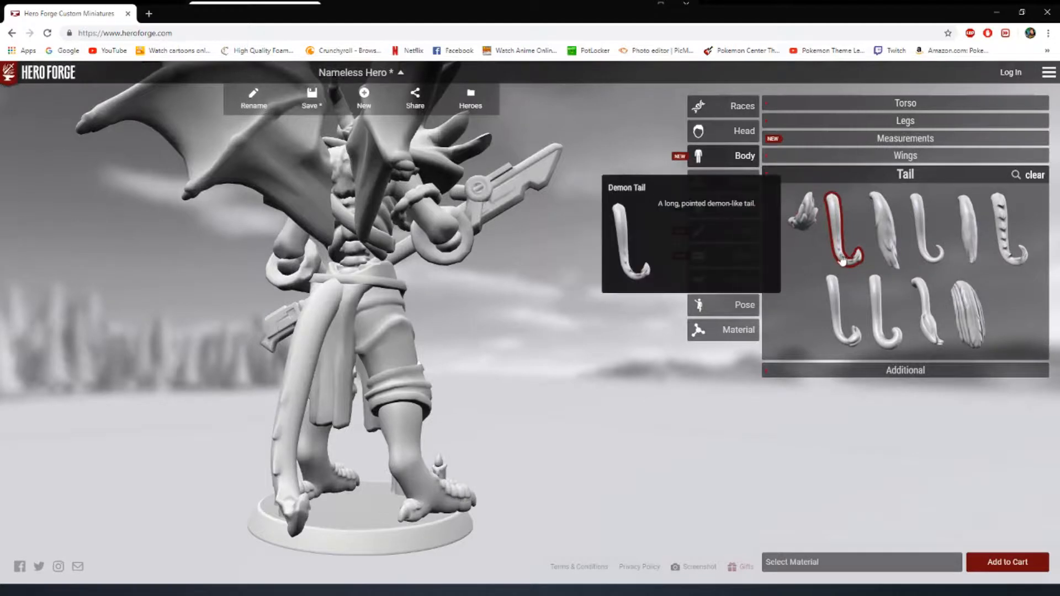
Step: Try the plain curled tail on the figure and switch back to the Demon Tail
click(933, 248)
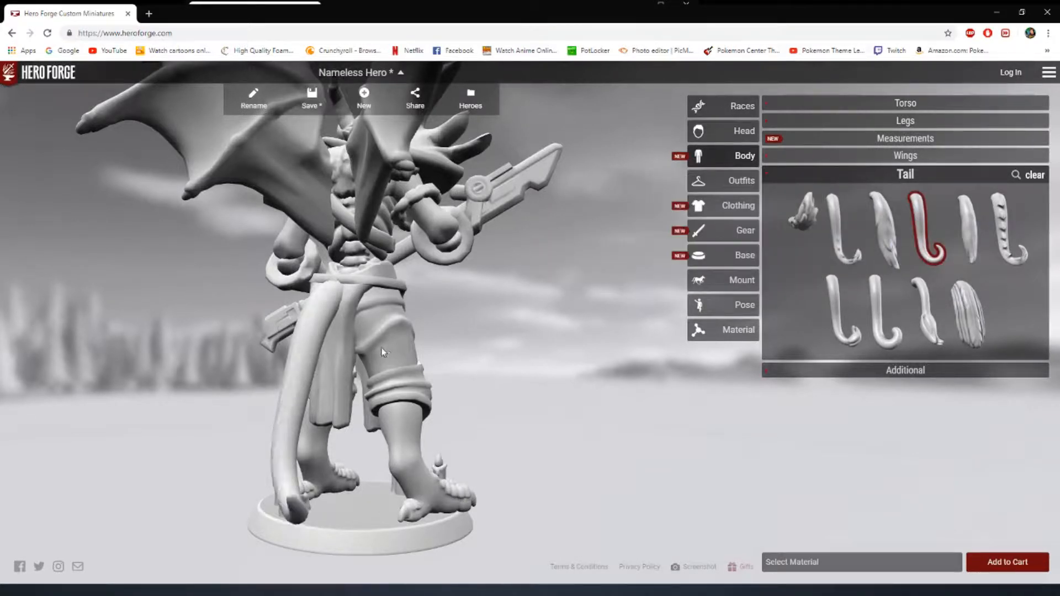
drag(453, 353, 645, 319)
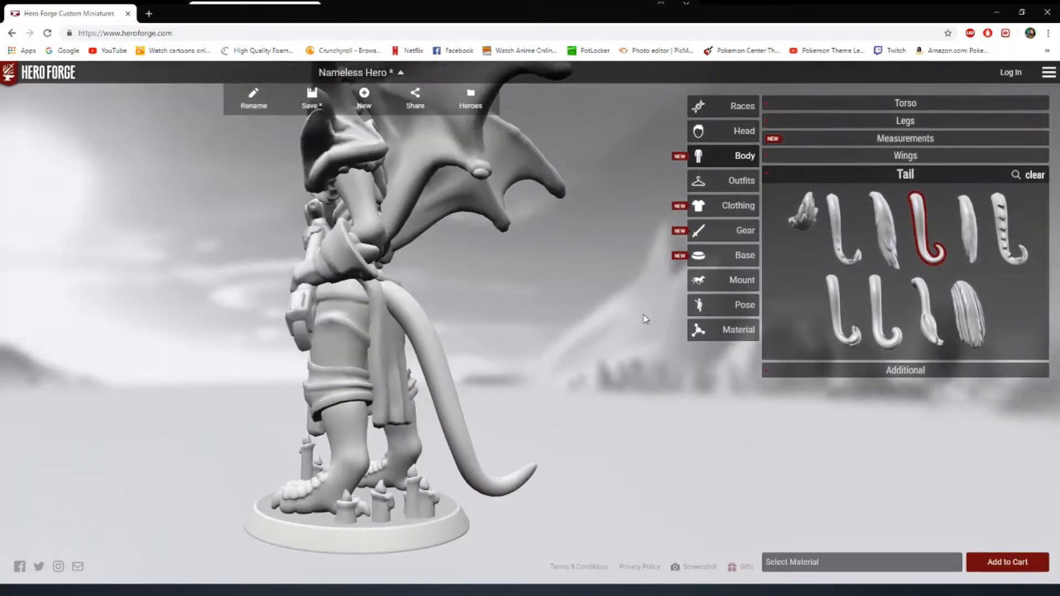
click(843, 232)
drag(264, 396, 665, 327)
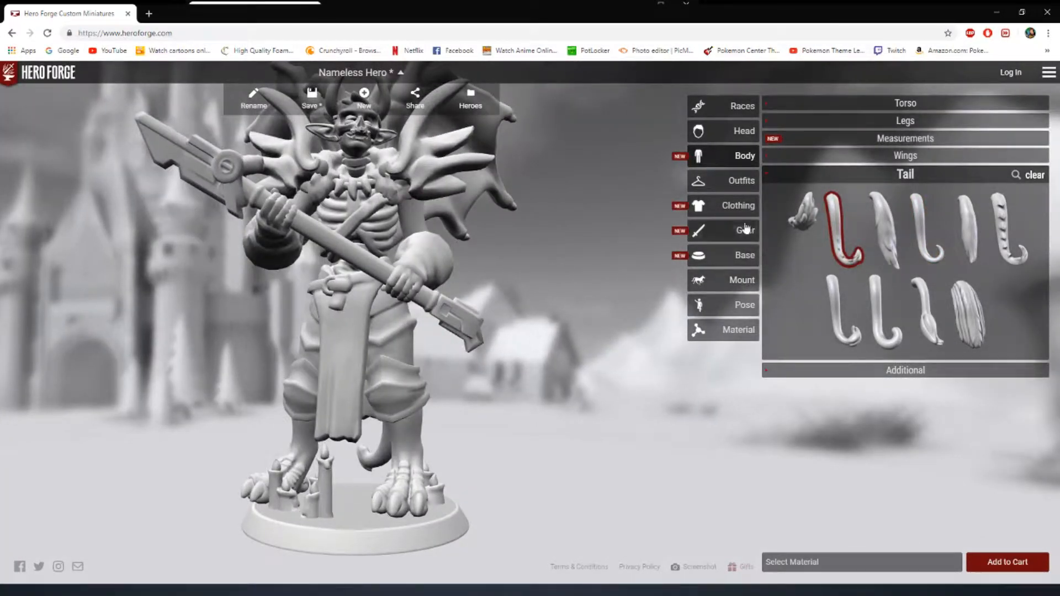
Step: Give the head the thin jawline beard, the last beard option
click(879, 374)
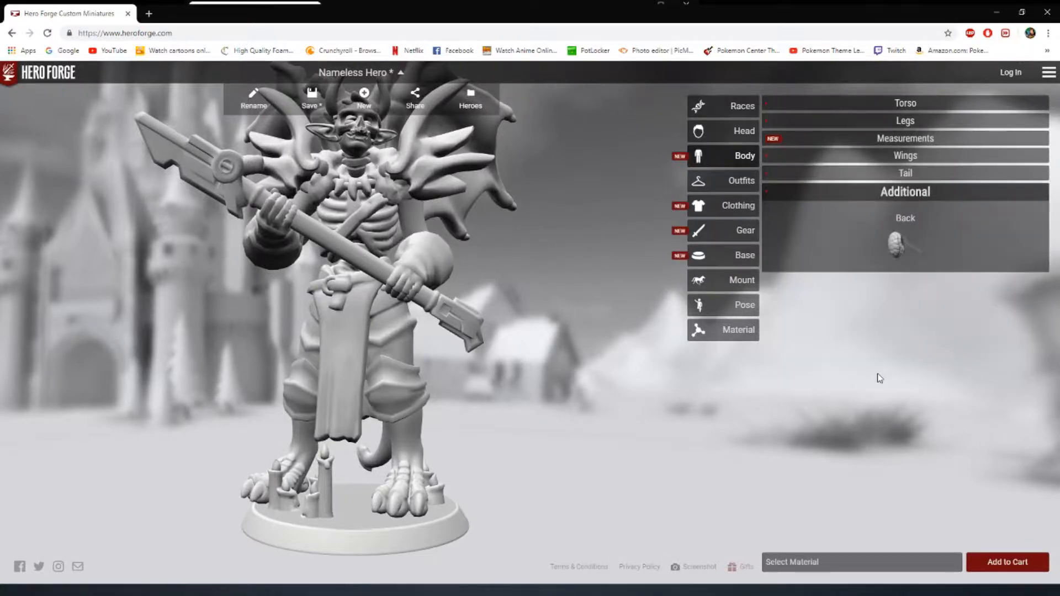
click(735, 134)
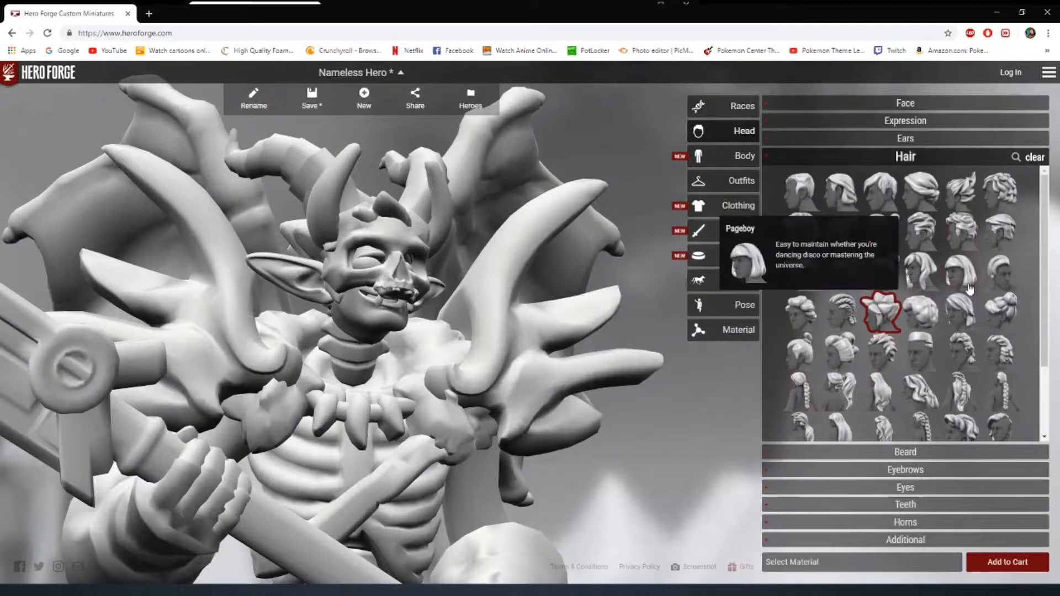
scroll(889, 376, down, 2)
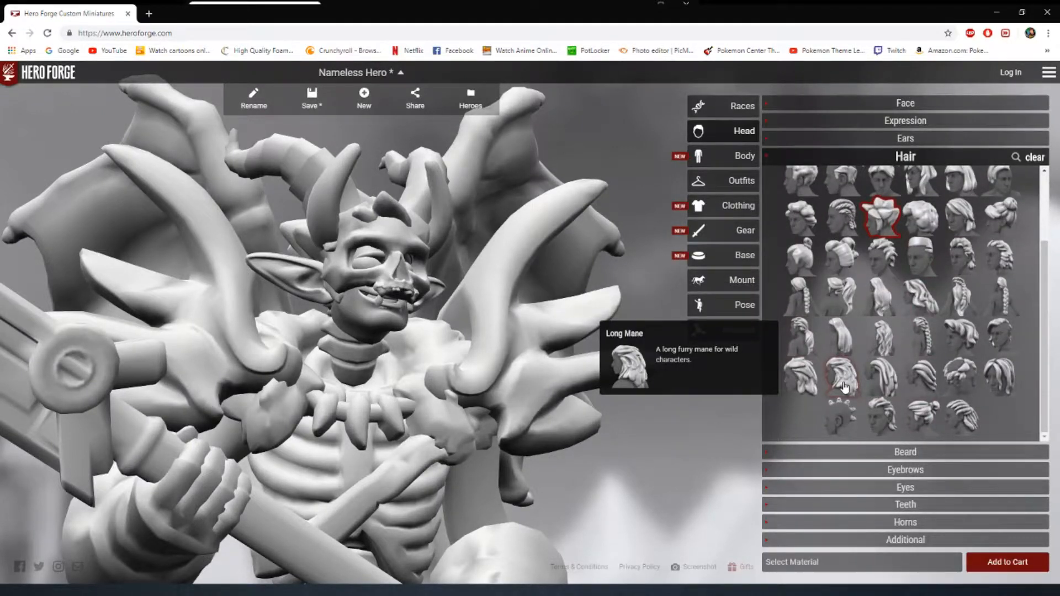
click(882, 453)
click(947, 290)
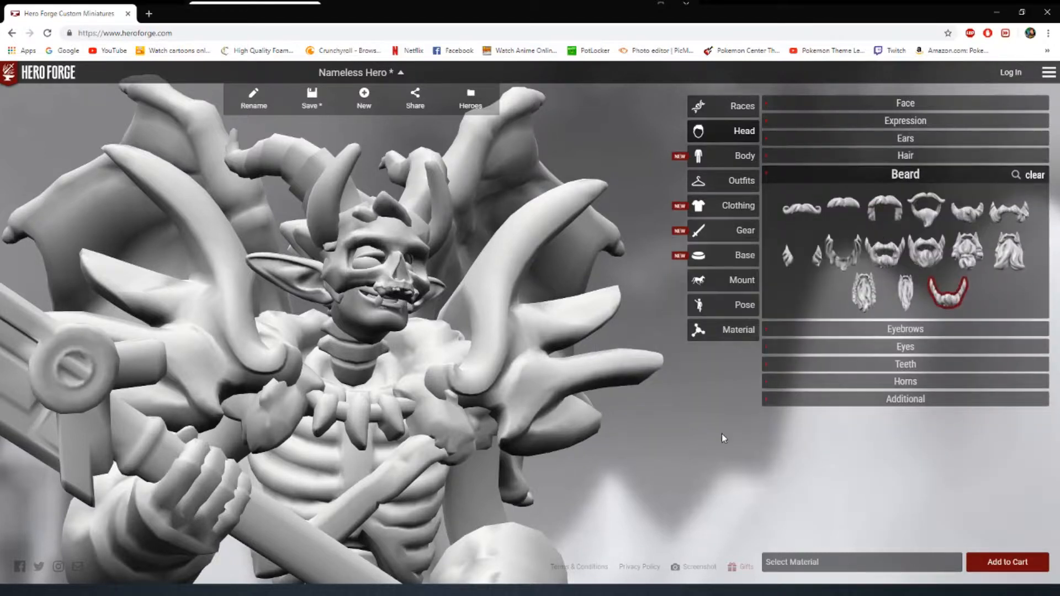
Step: Compare the antennae, Eye Stalks and Head Sail as forehead additions, and choose the multi-finned crest, the last forehead option
click(942, 330)
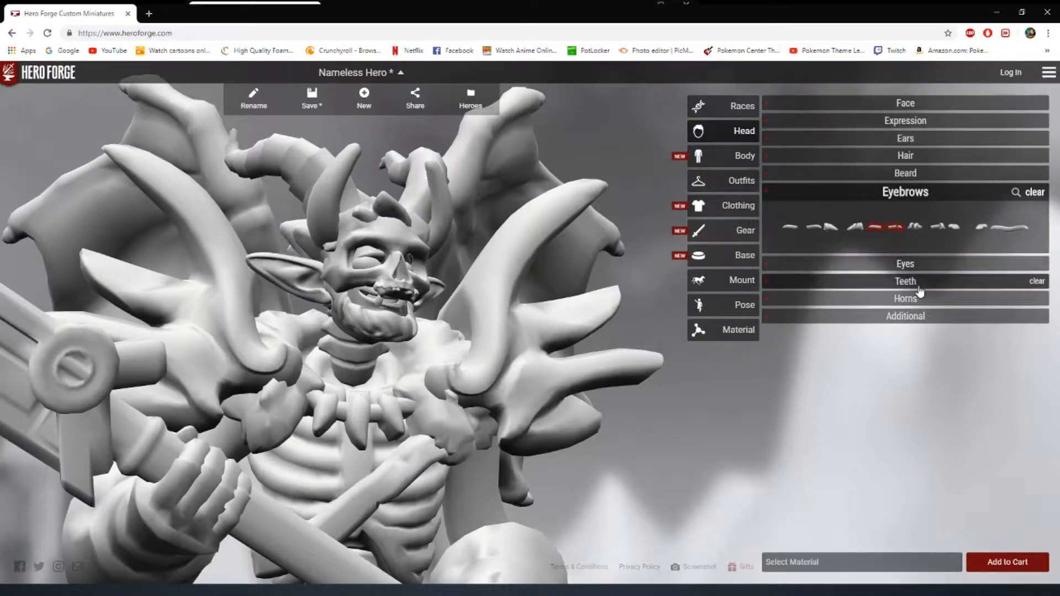
click(919, 317)
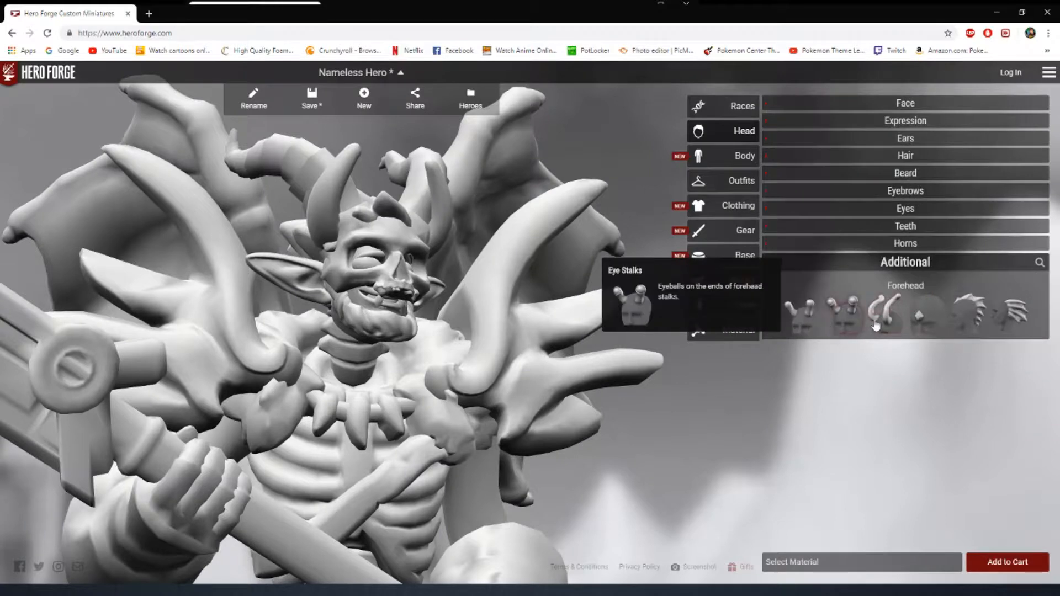
click(886, 321)
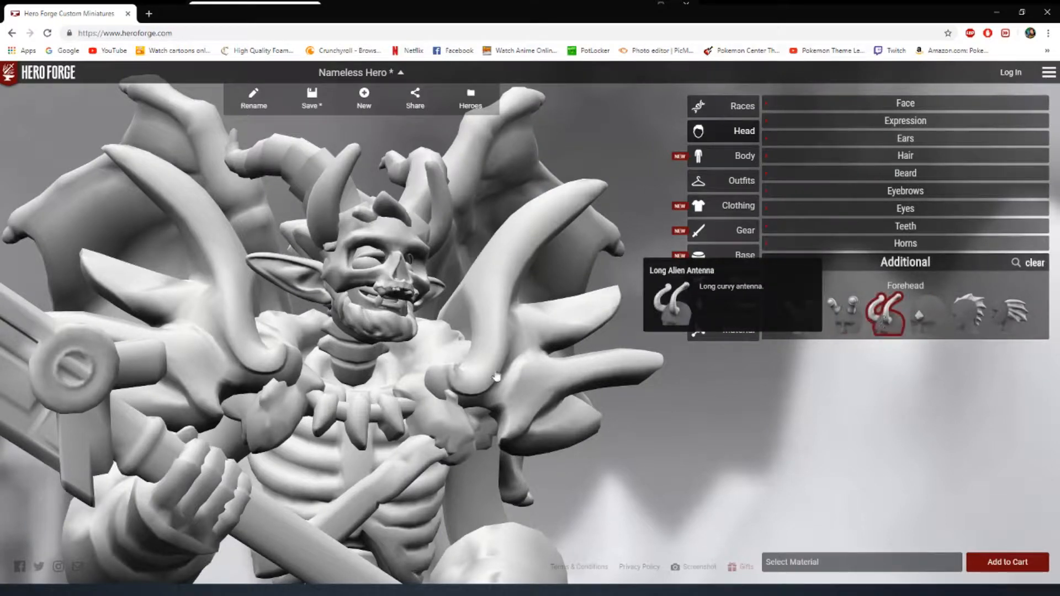
drag(422, 394, 413, 392)
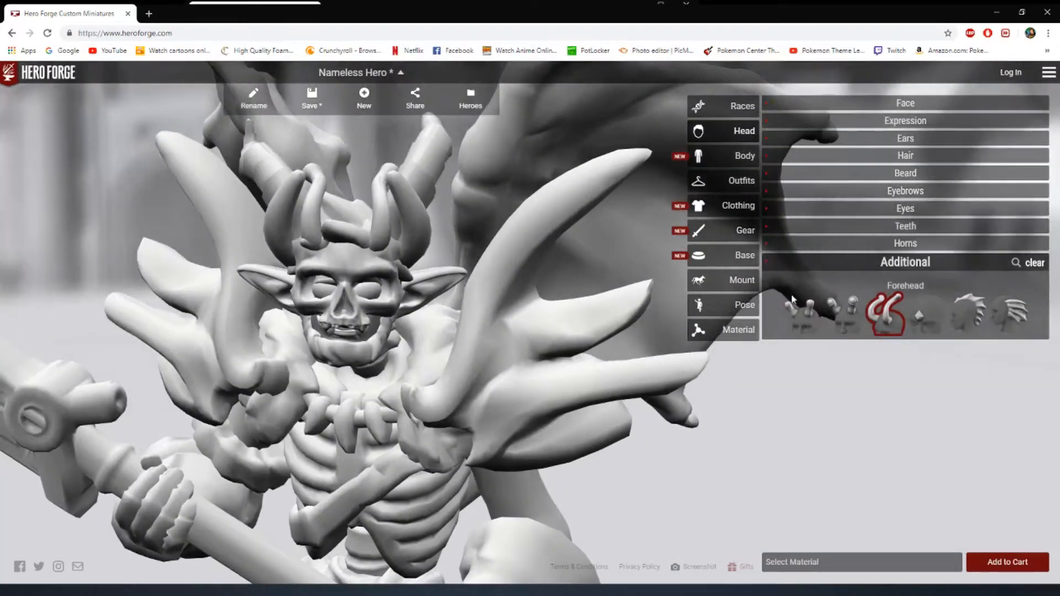
click(803, 315)
click(854, 323)
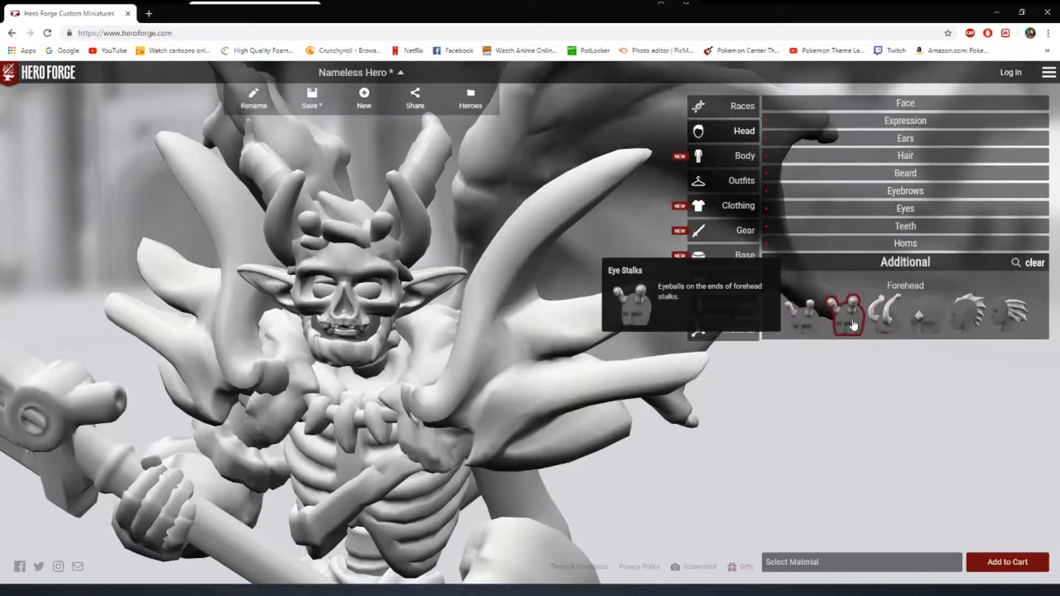
click(886, 314)
click(966, 317)
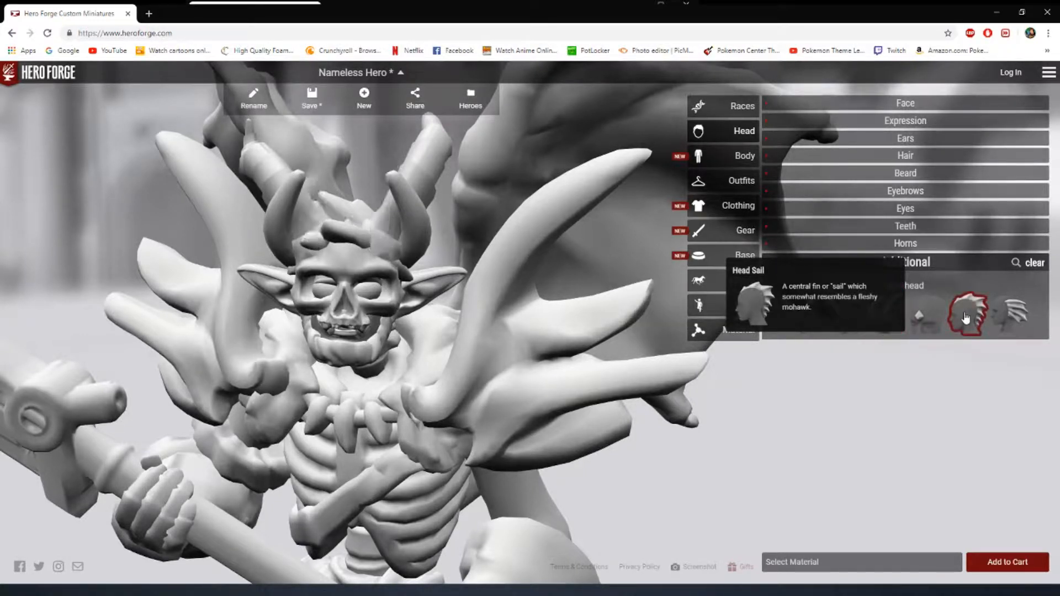
click(1010, 314)
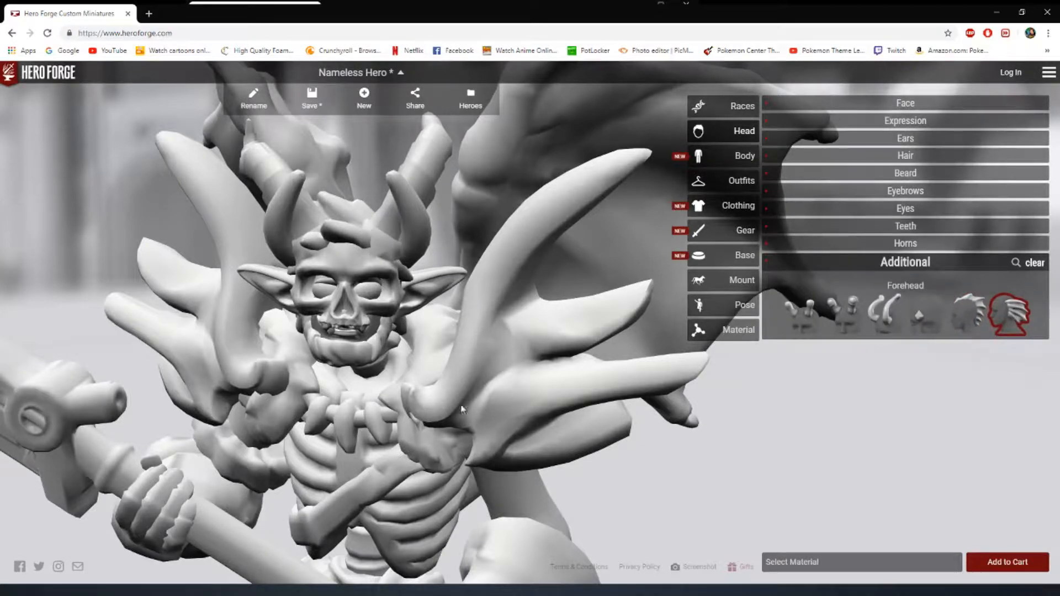
drag(479, 406, 403, 276)
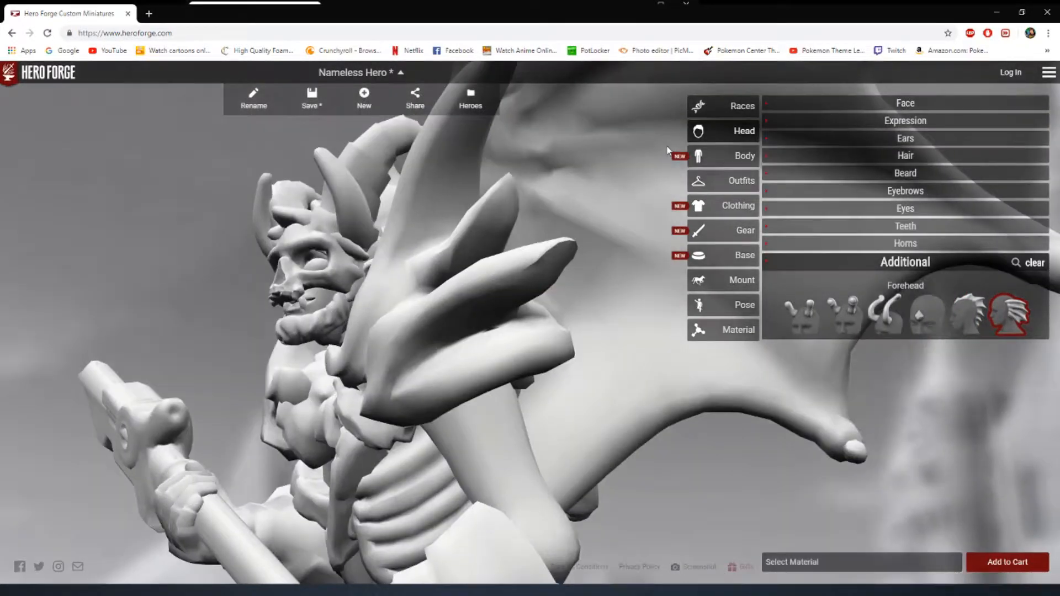
Step: Choose Plastic as the miniature's material and inspect the figure from several angles
mouse_move(617, 397)
mouse_down()
mouse_move(694, 382)
mouse_move(619, 402)
mouse_up()
click(739, 332)
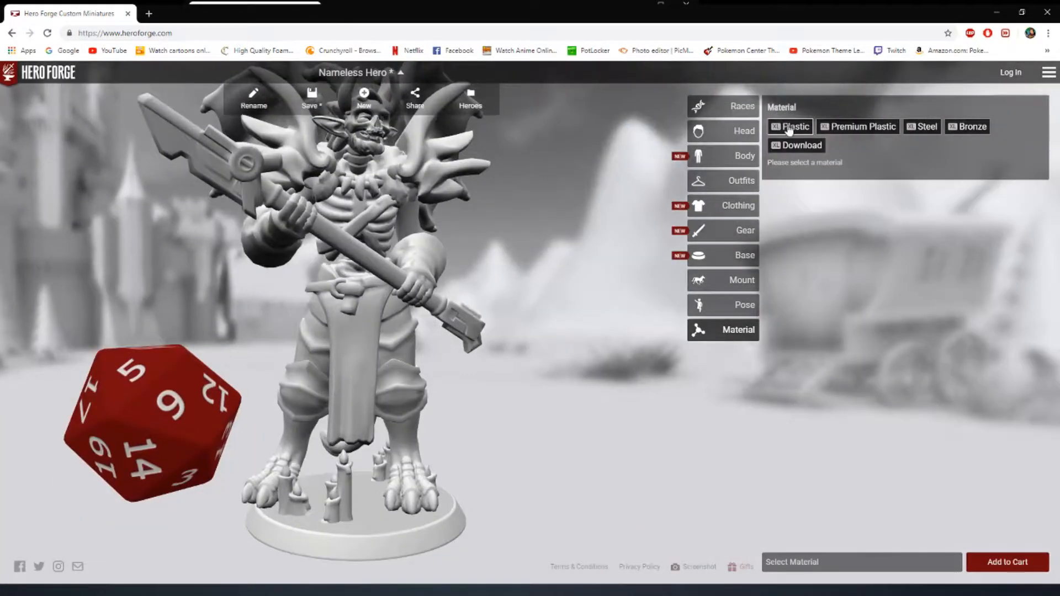
click(788, 128)
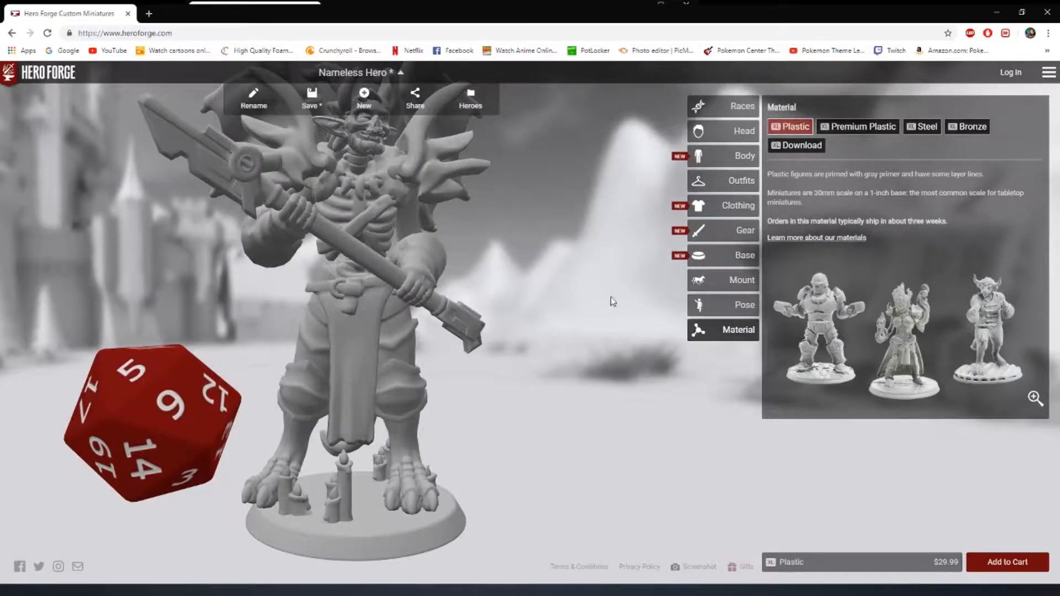
drag(394, 357, 587, 361)
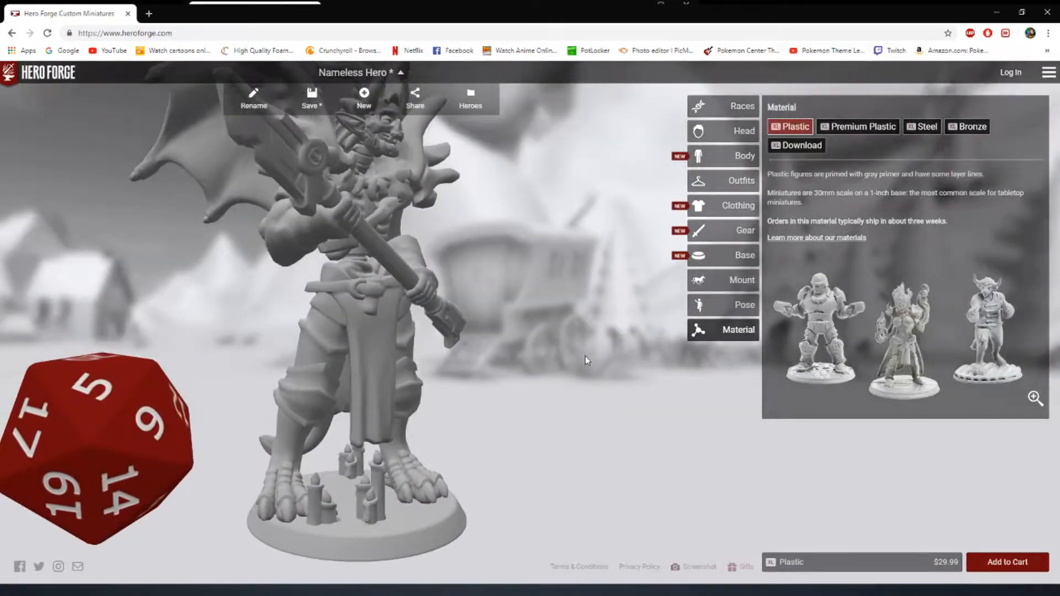
drag(494, 375, 415, 422)
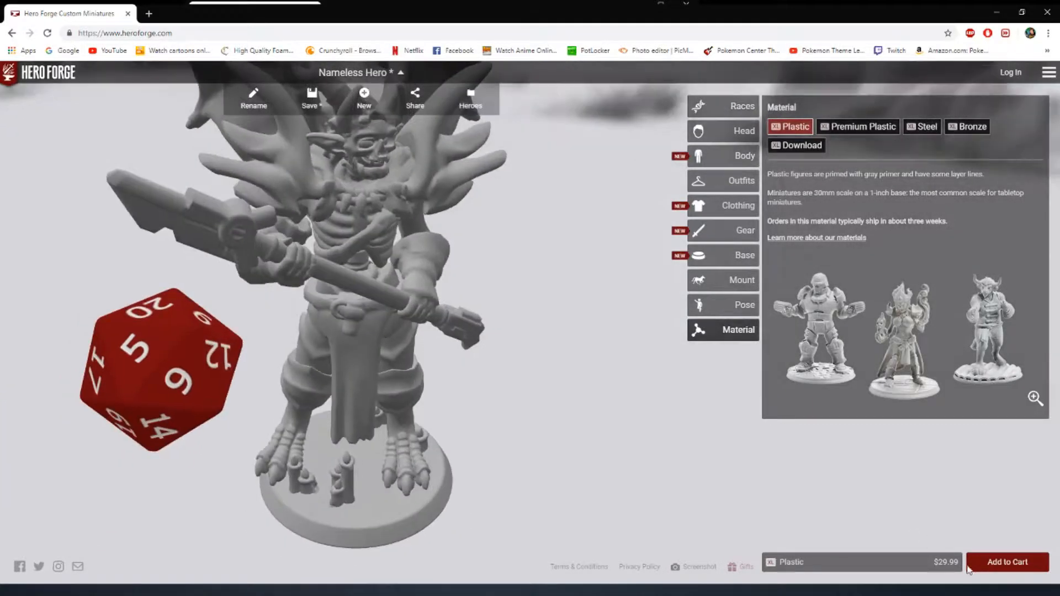
drag(460, 352, 449, 312)
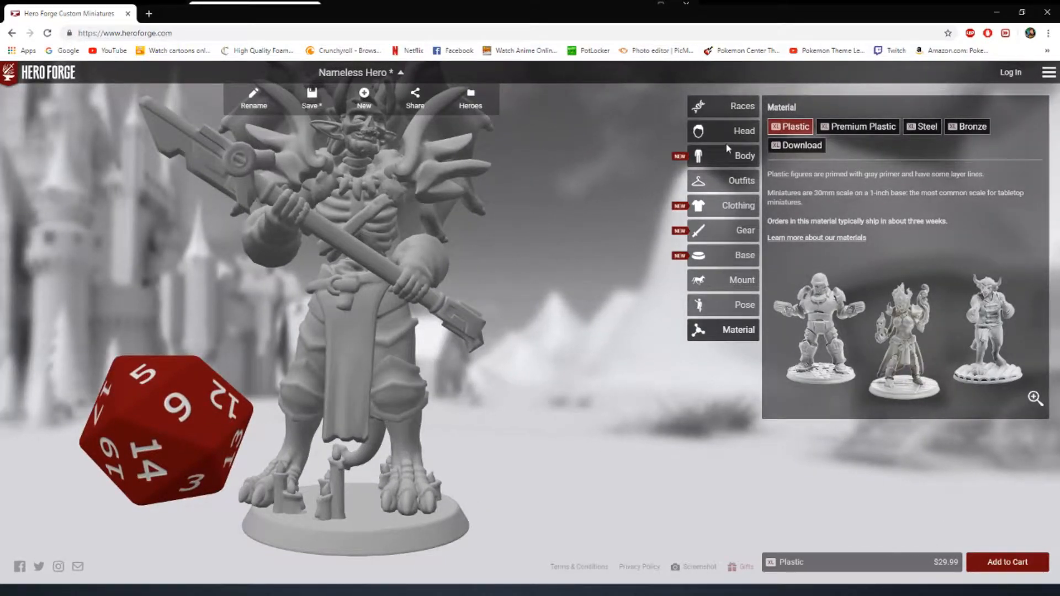
Step: Reduce the figure's height to just under 7 and check the Plastic material's price for the smaller size
click(735, 156)
click(917, 145)
drag(1027, 175, 895, 175)
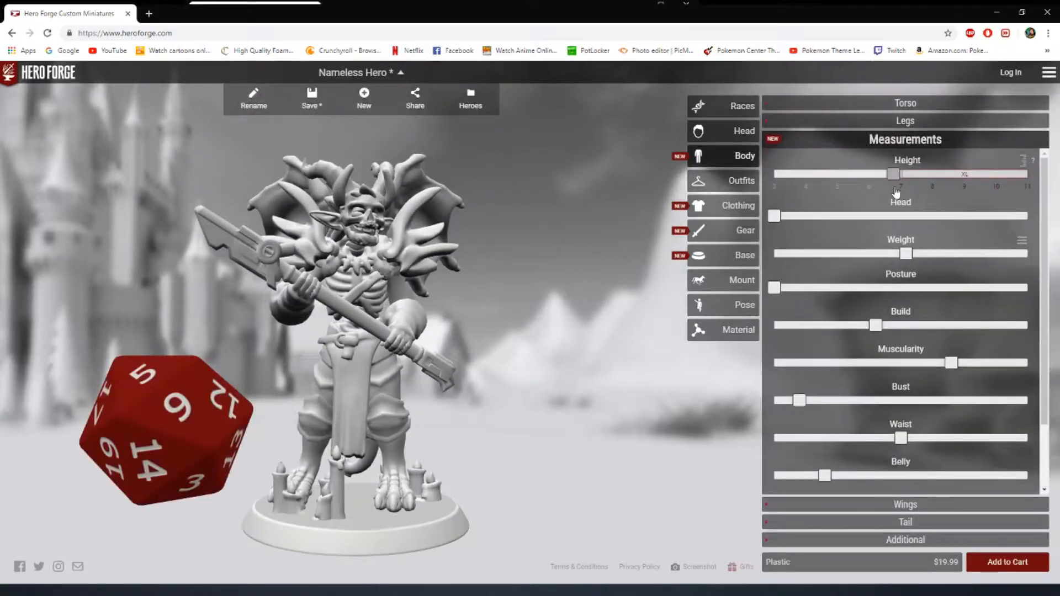
click(740, 332)
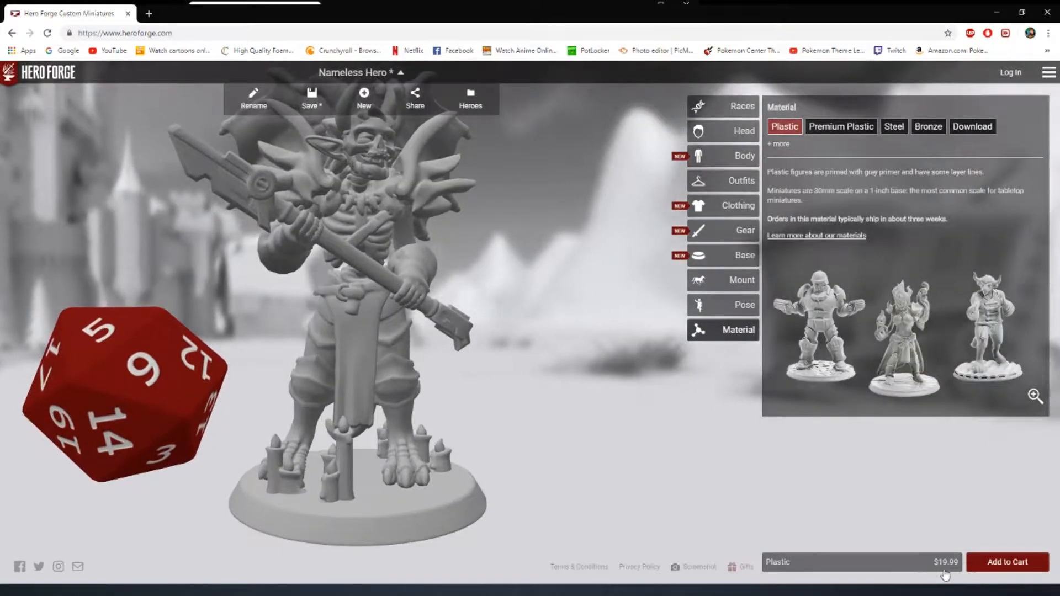
drag(522, 447, 314, 429)
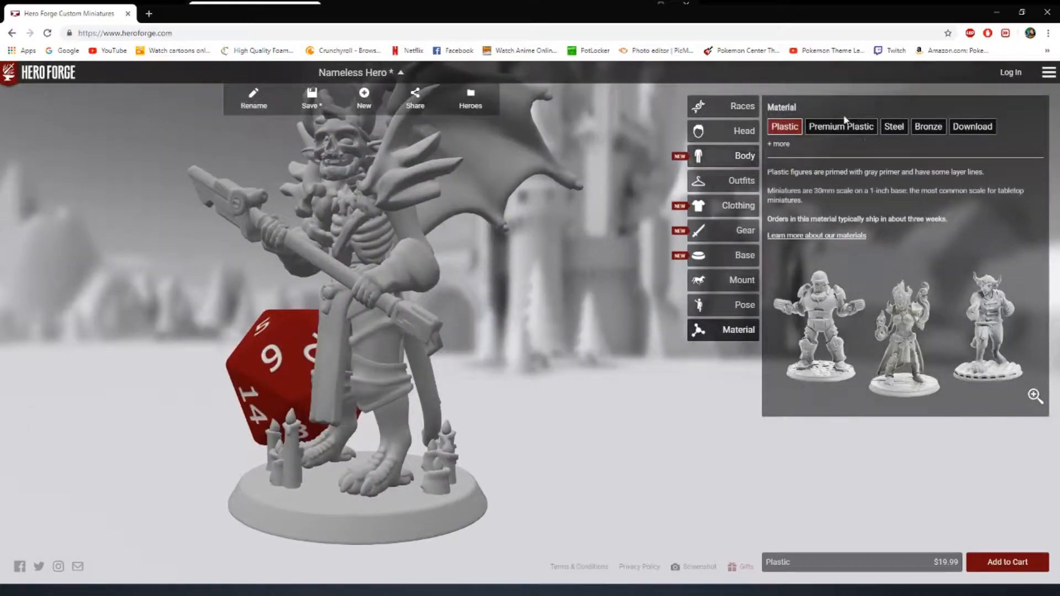
Step: Change the material to Premium Plastic and inspect the glossy figure from different angles
click(838, 132)
drag(254, 376, 534, 424)
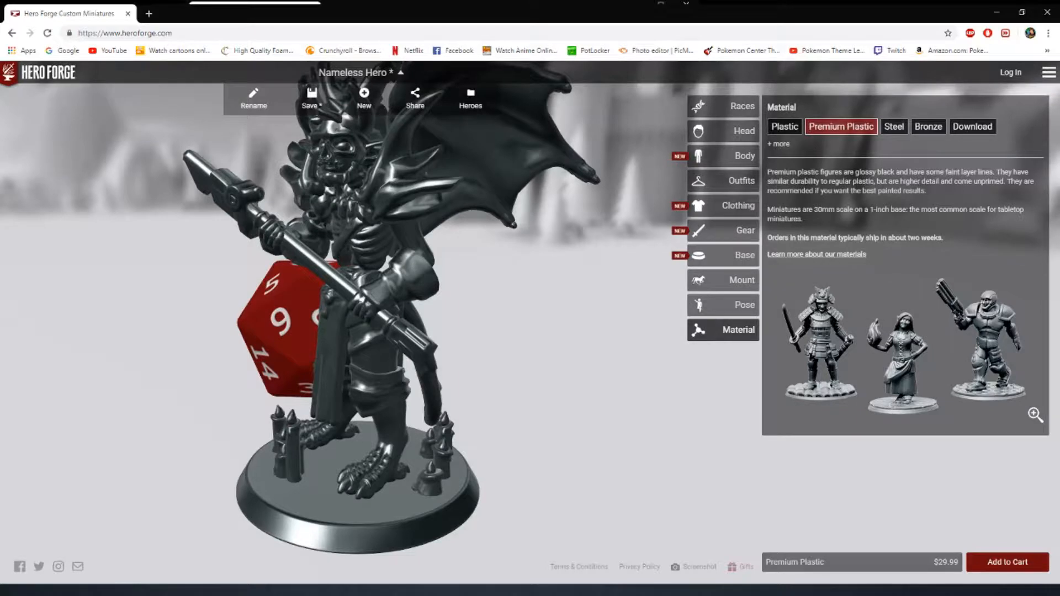
drag(374, 338, 425, 306)
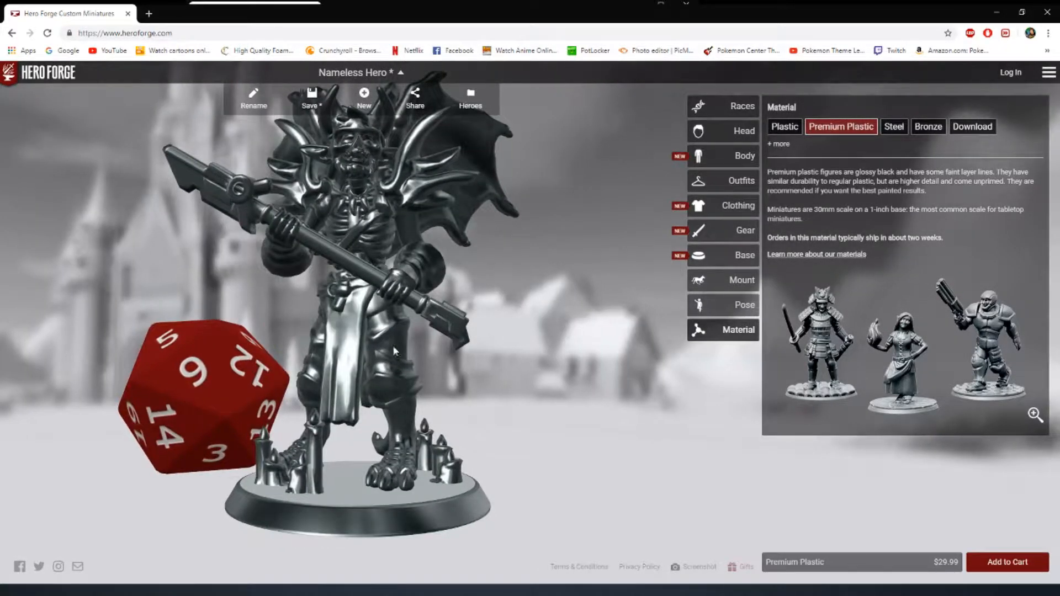
drag(394, 352, 385, 276)
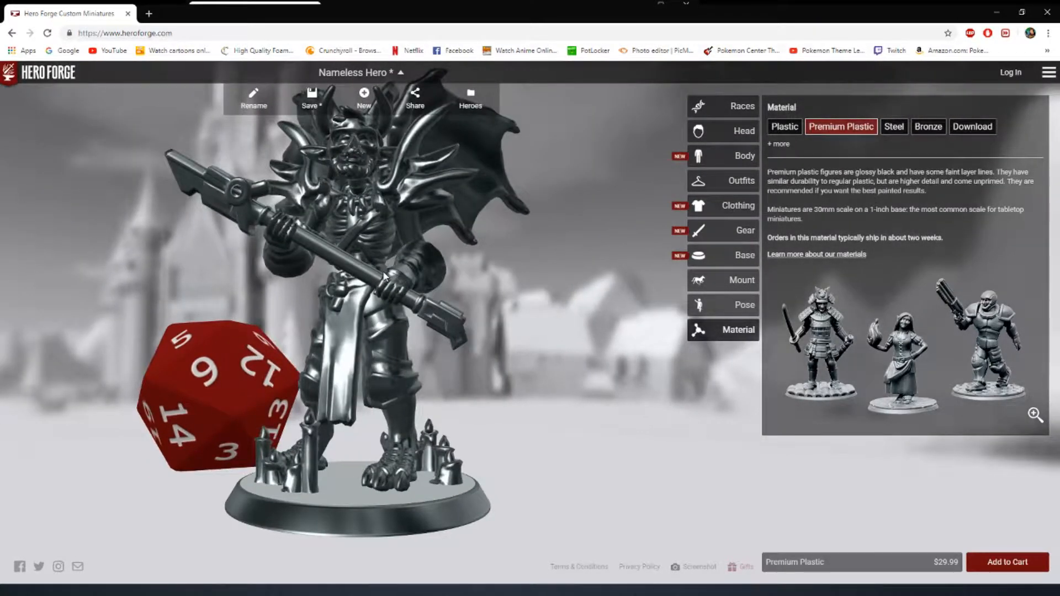
drag(356, 345, 300, 366)
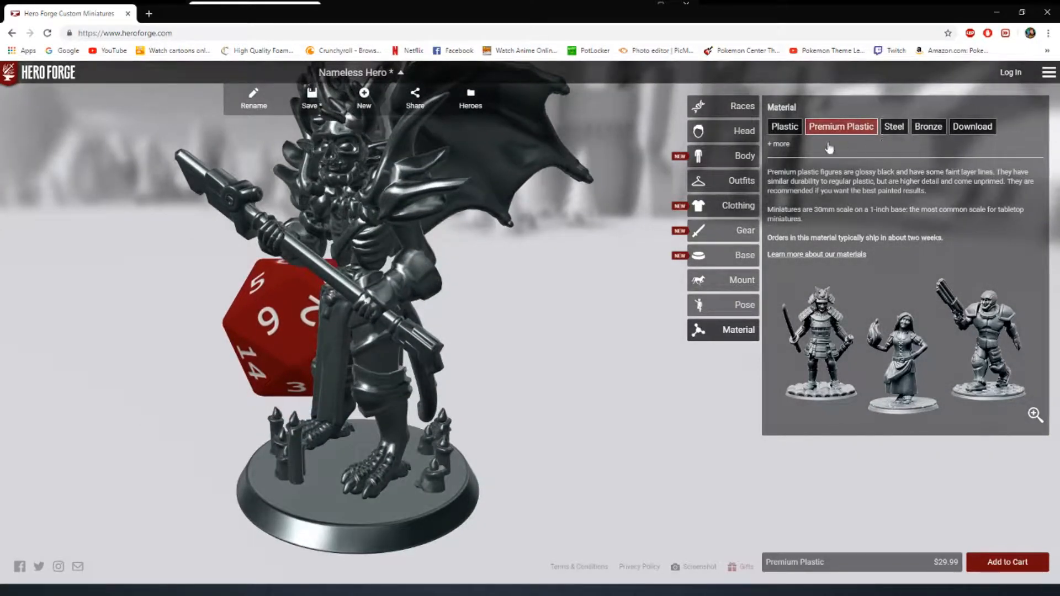
Step: Compare the figure in regular Plastic and switch back to Premium Plastic
click(786, 126)
drag(380, 251, 436, 239)
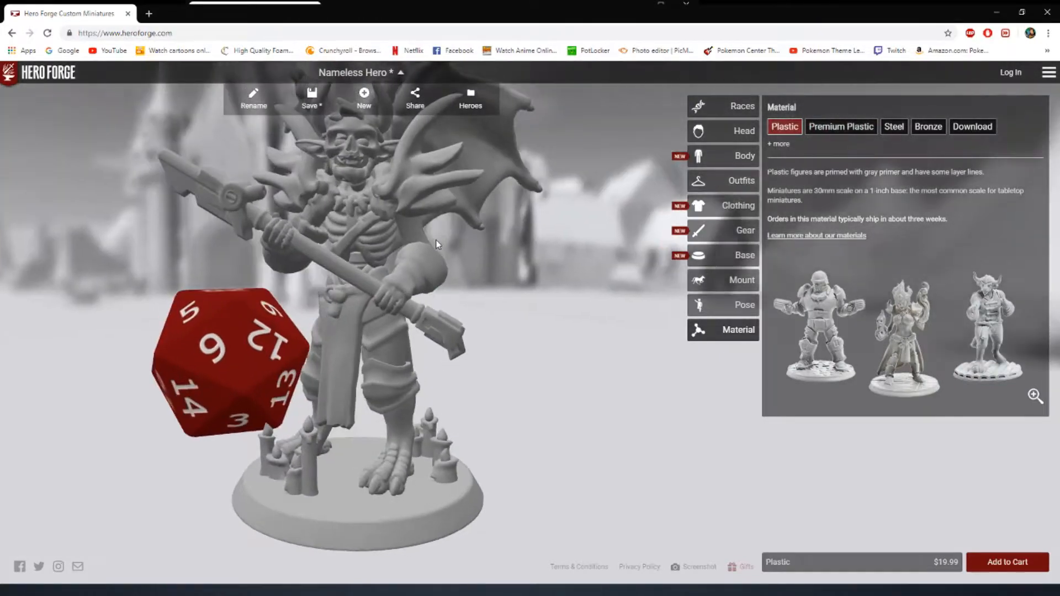
click(842, 131)
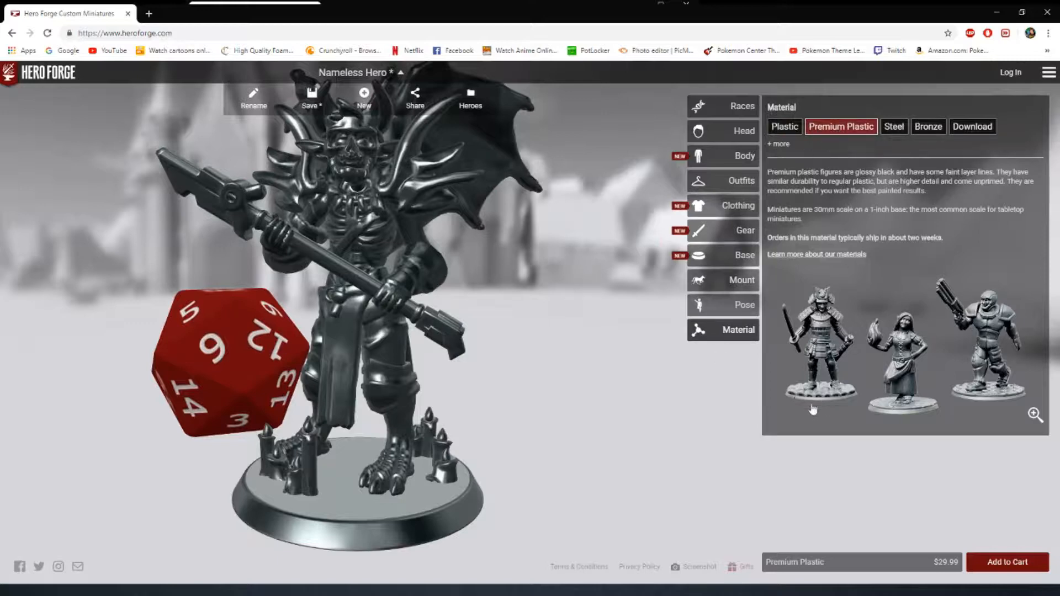
drag(426, 476, 427, 450)
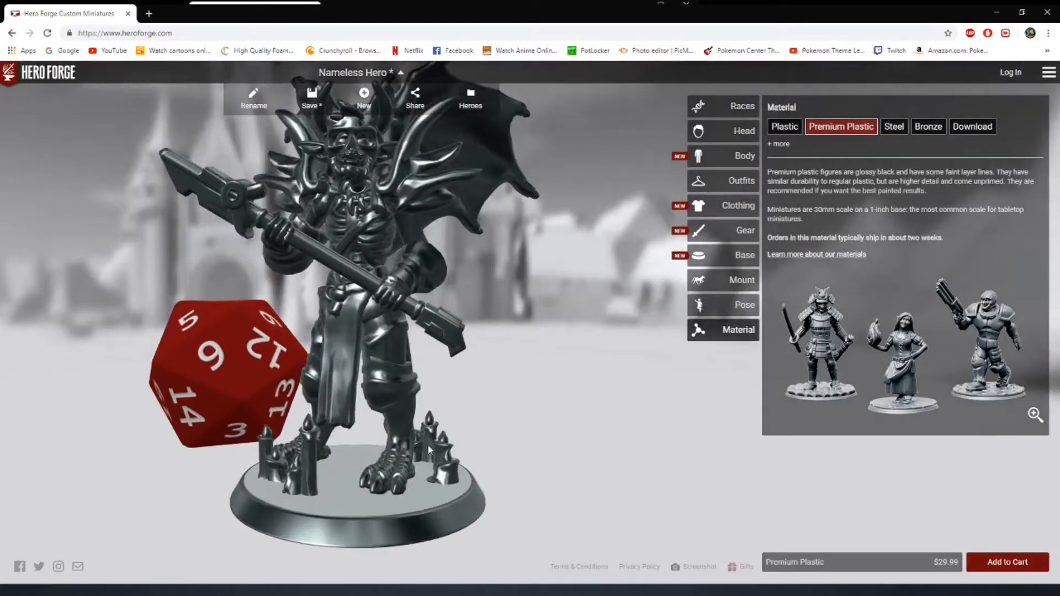
Step: Capture a screenshot of the finished figure and bring up the downloaded image file
click(688, 572)
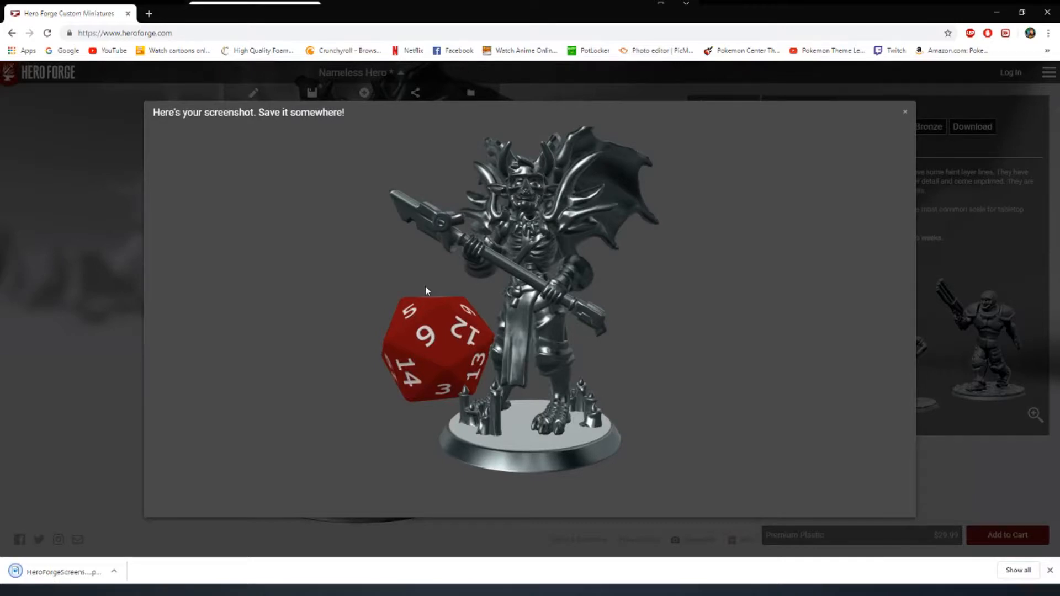
click(114, 572)
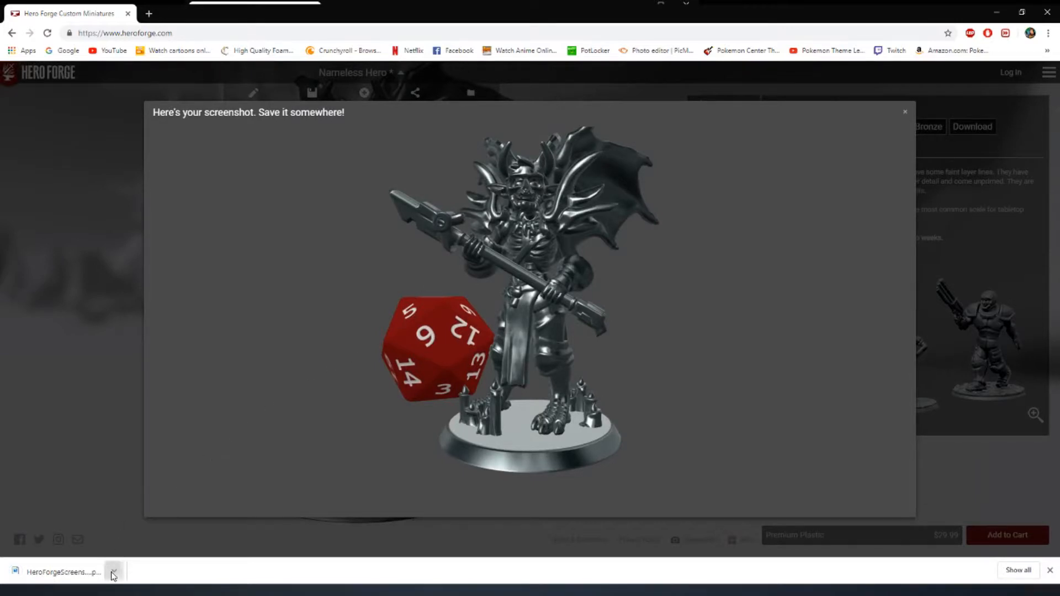
click(152, 537)
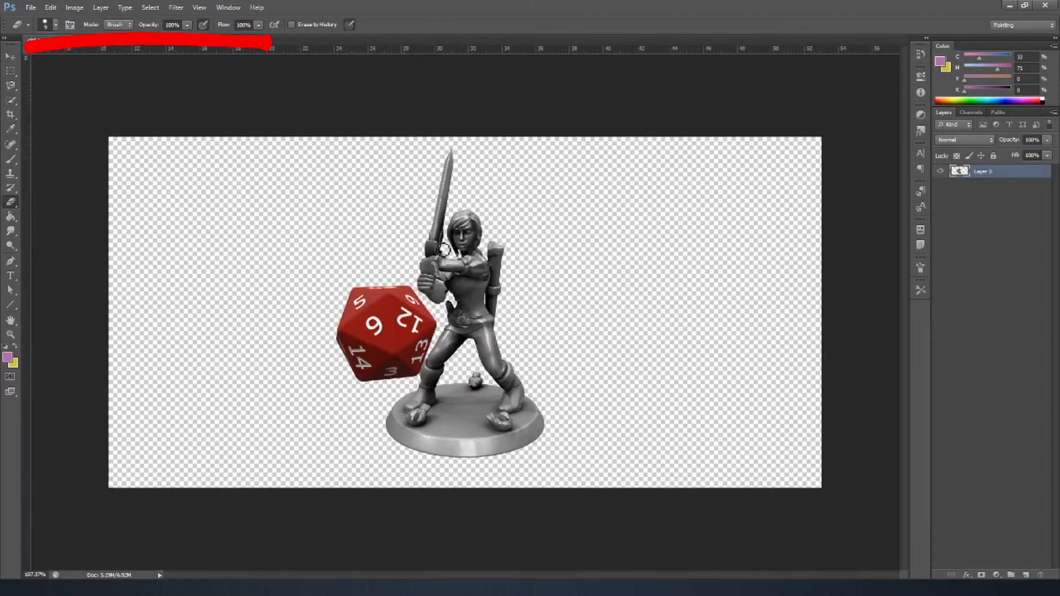
Step: In Photoshop, look over the sword-bearing figure's image and add an empty layer above Layer 0
scroll(460, 256, up, 2)
scroll(606, 190, down, 1)
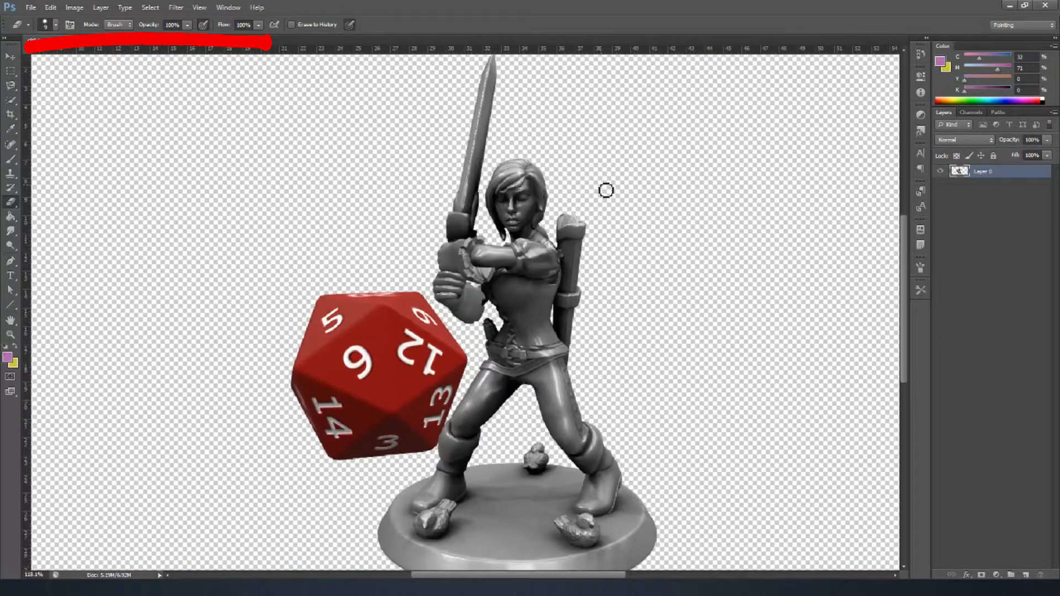
scroll(613, 190, down, 2)
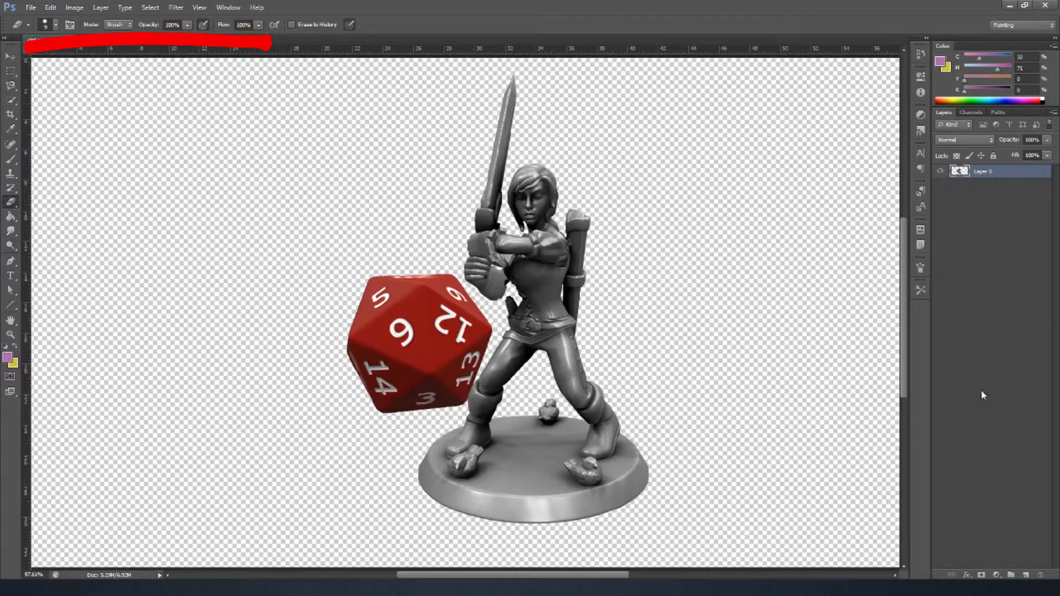
click(1026, 575)
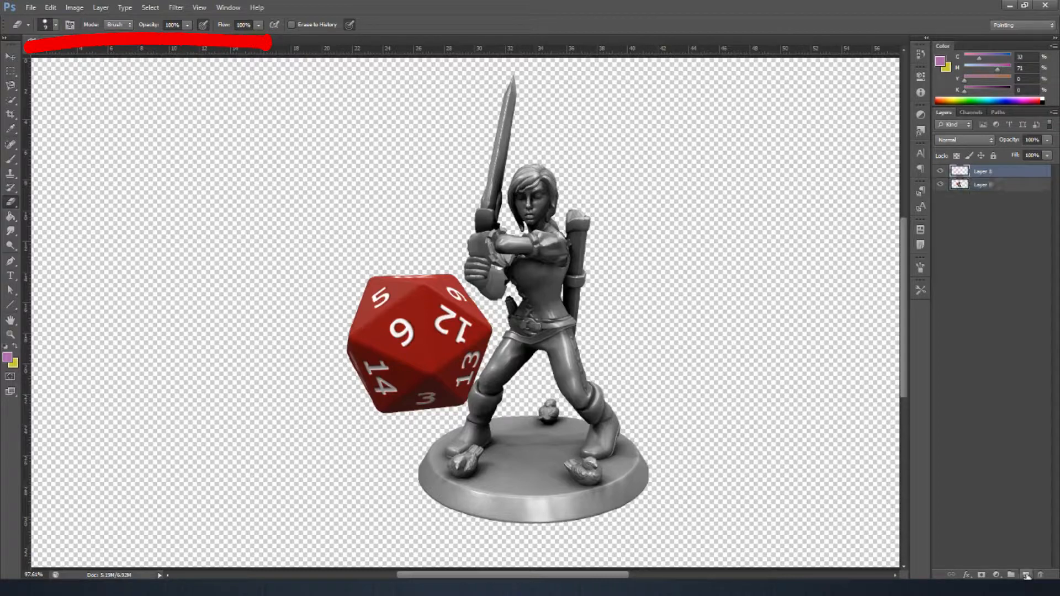
Step: Outline the red die on Layer 0 with the Magnetic Lasso, delete it and clear the selection
click(994, 190)
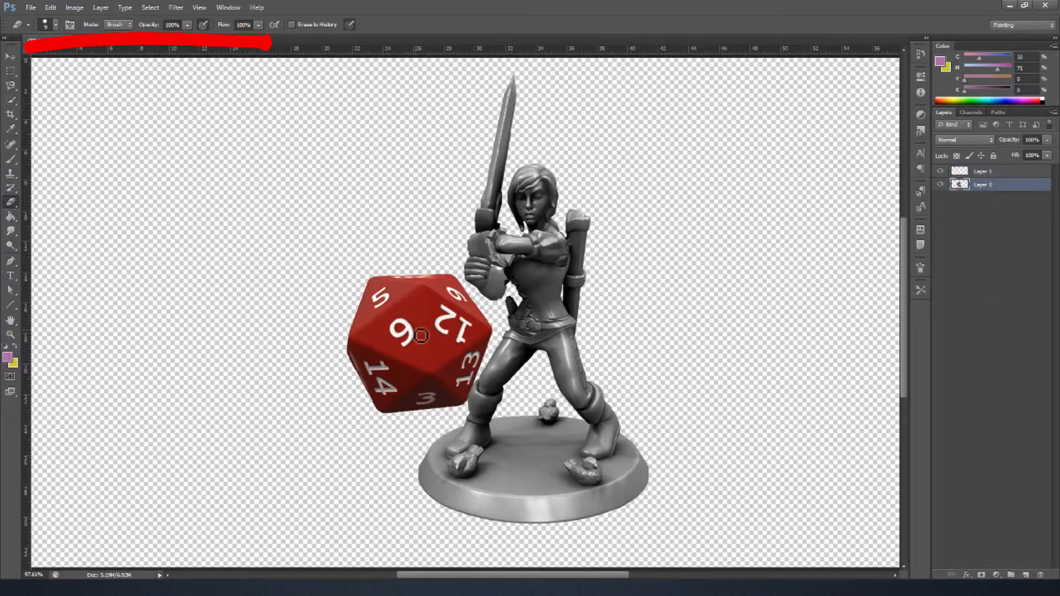
click(11, 85)
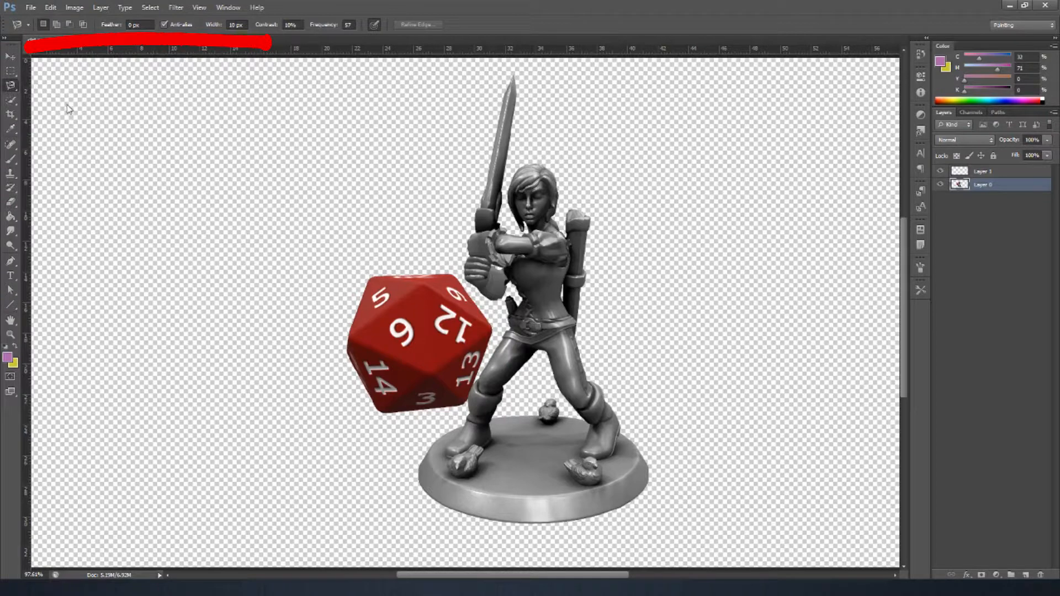
scroll(381, 289, up, 5)
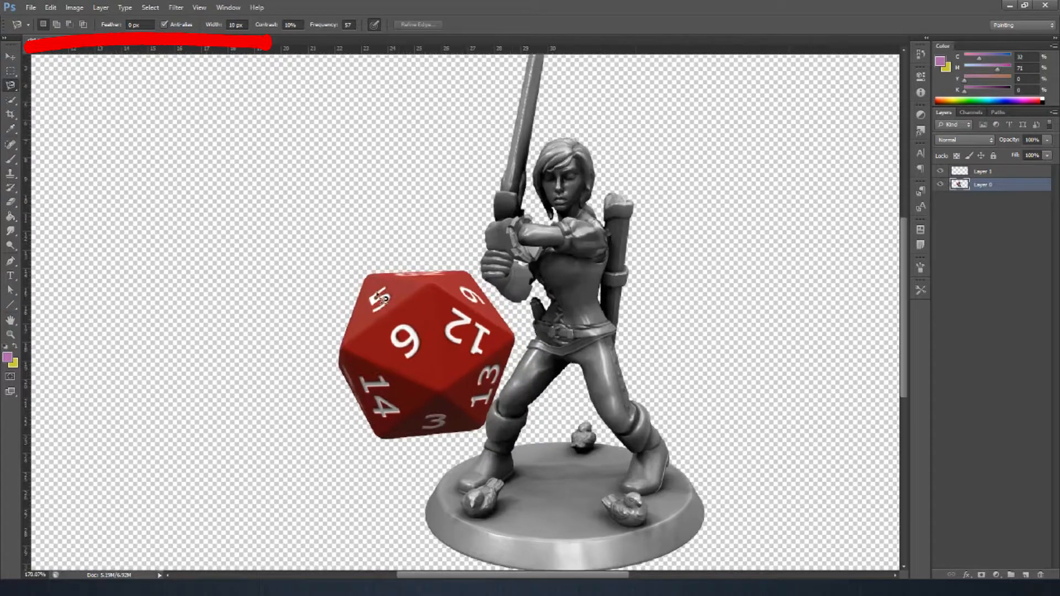
scroll(404, 289, up, 1)
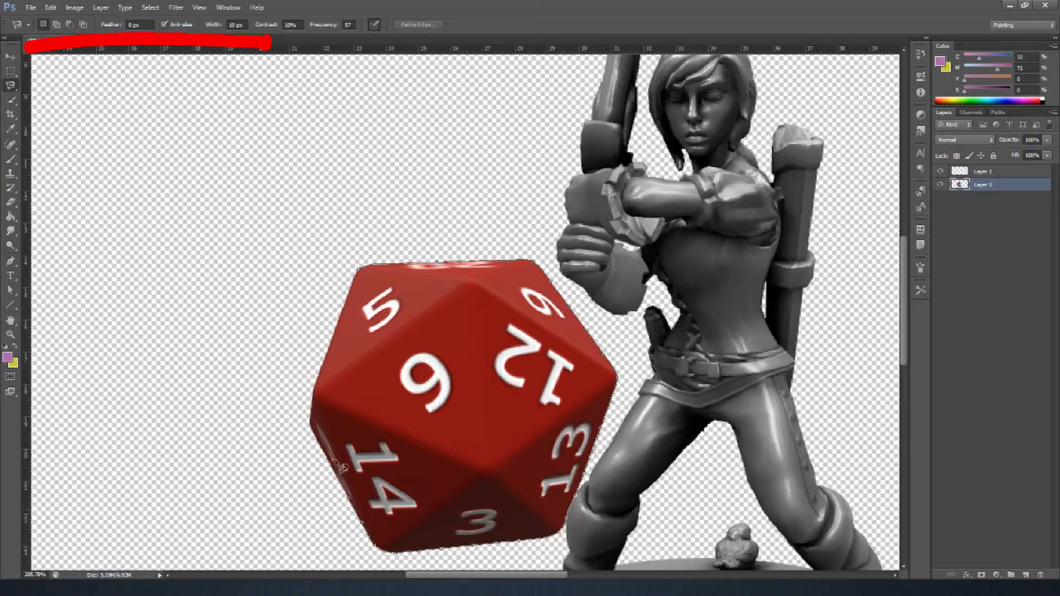
click(367, 278)
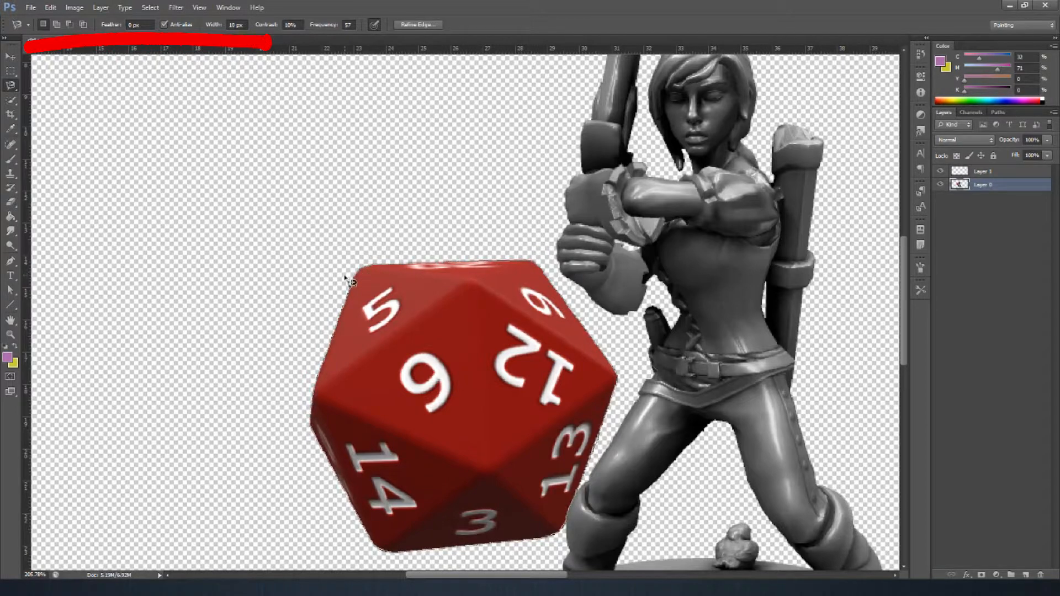
key(Delete)
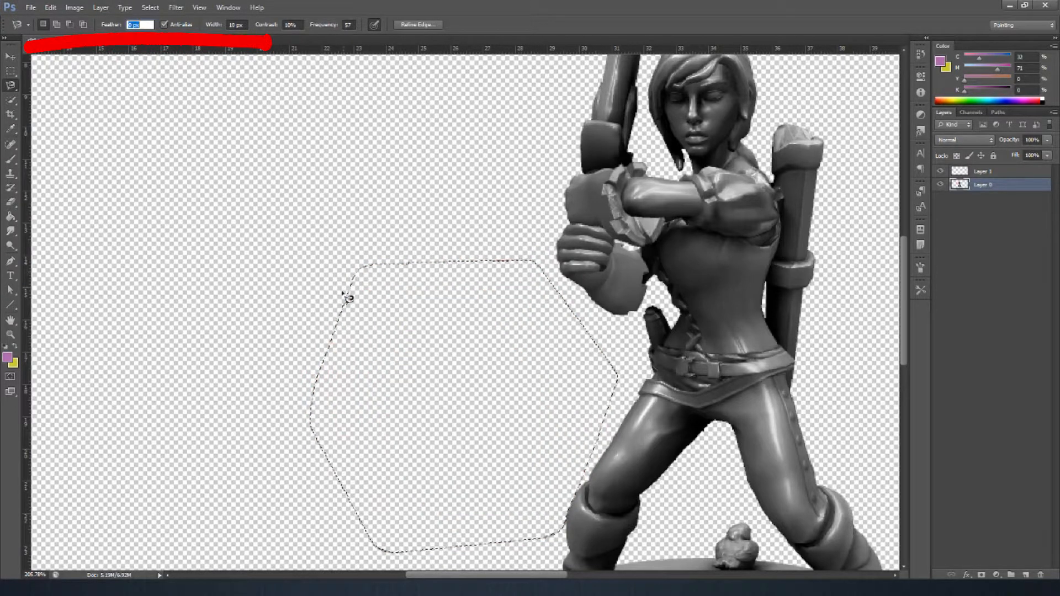
key(BackSpace)
click(1007, 173)
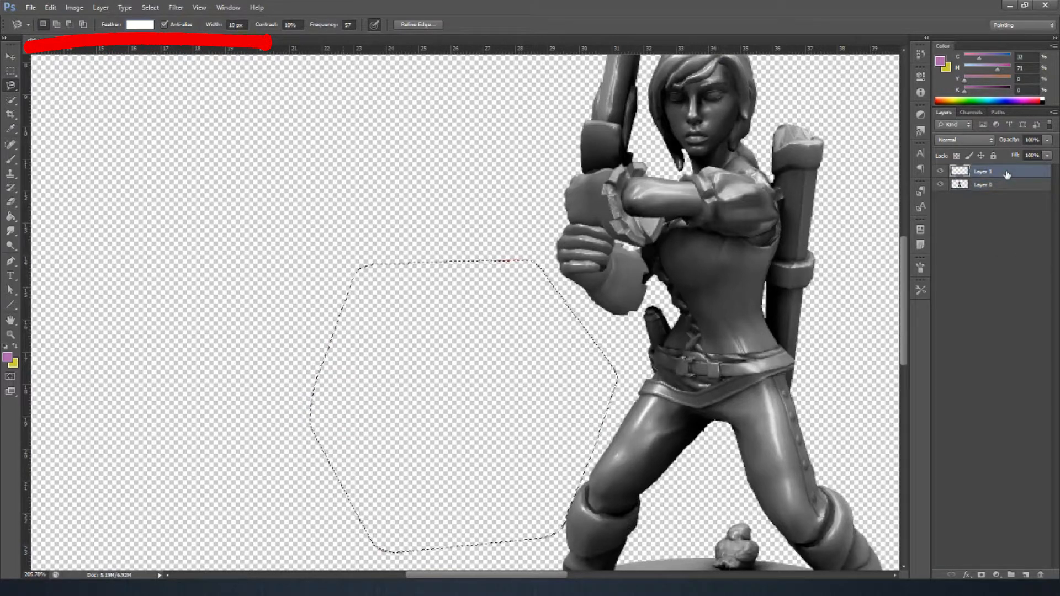
key(ctrl+d)
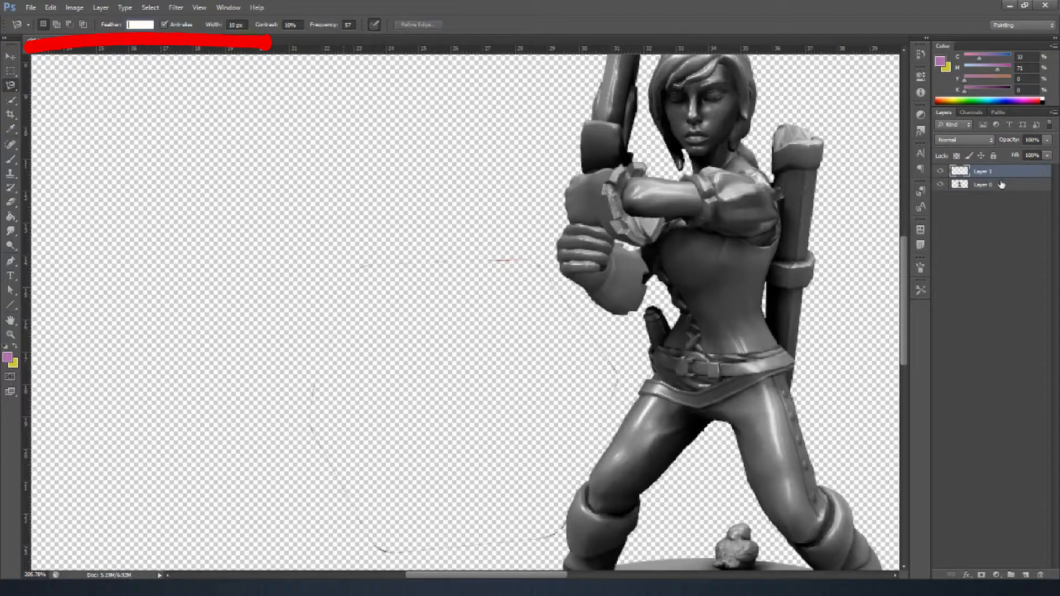
Step: Add another empty layer and place it beneath the figure's layer, Layer 0
click(984, 186)
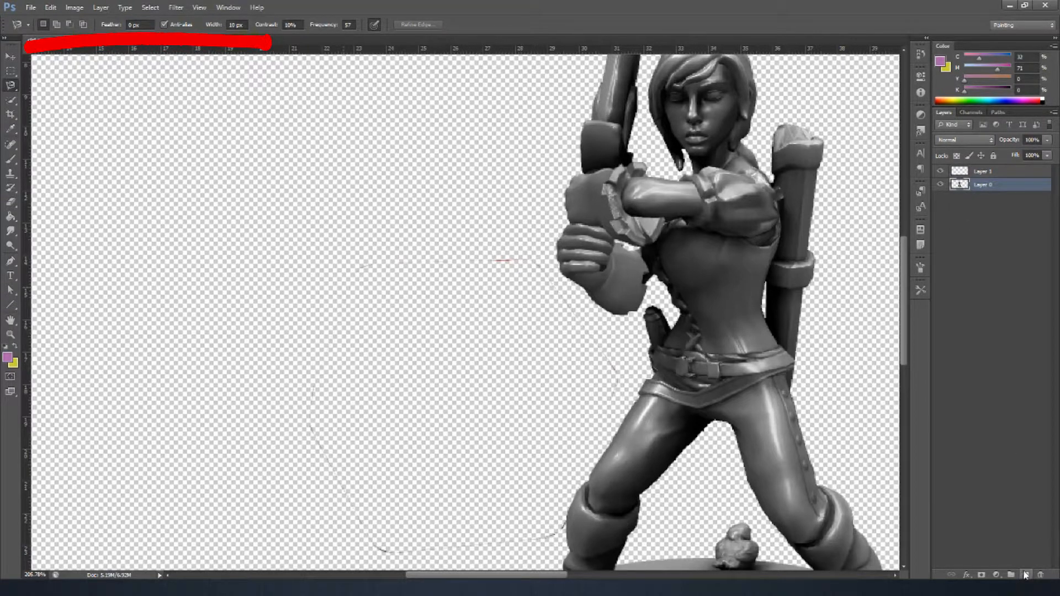
key(ctrl+shift+alt+n)
drag(994, 185, 994, 204)
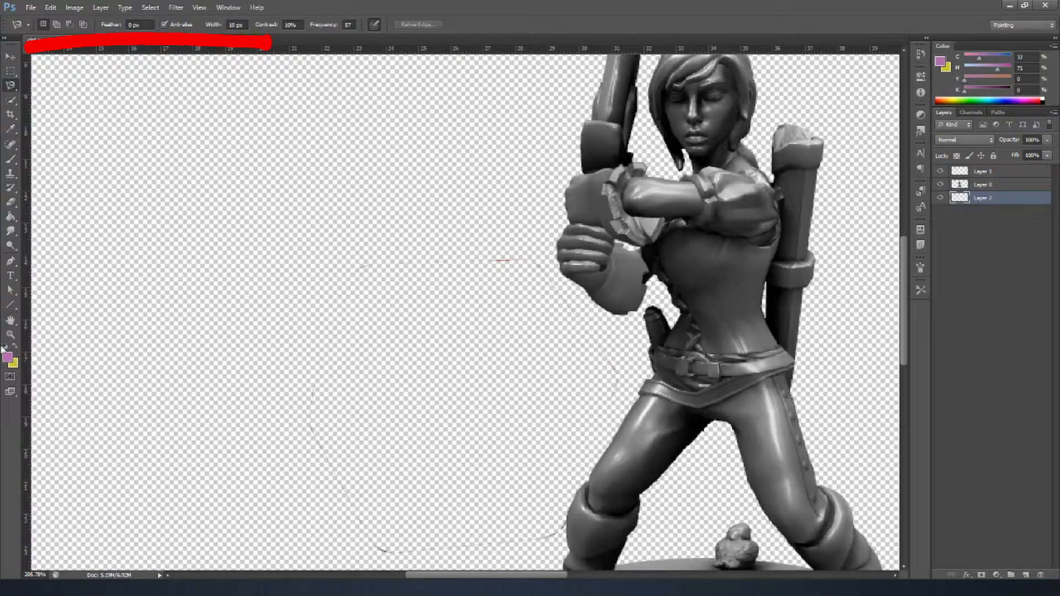
Step: Reset the colours to default black and white and fill the bottommost layer with black using the Paint Bucket
key(x)
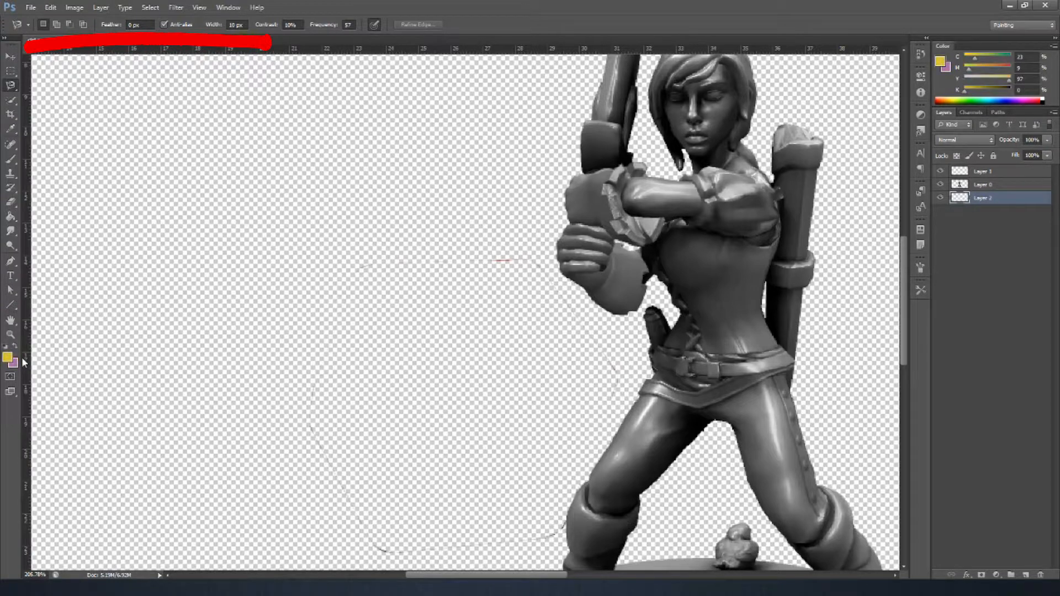
key(v)
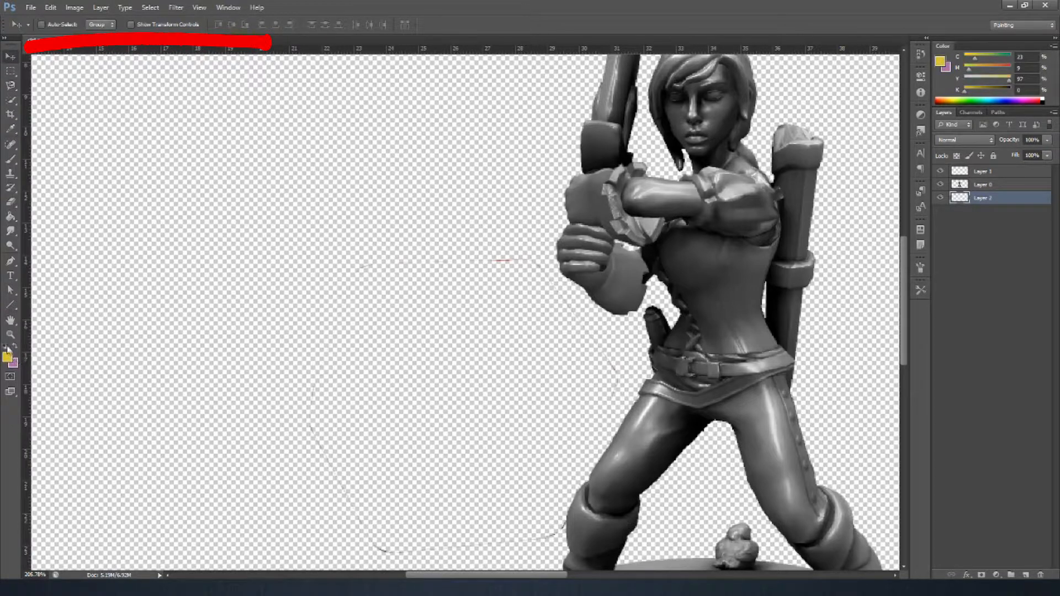
click(6, 348)
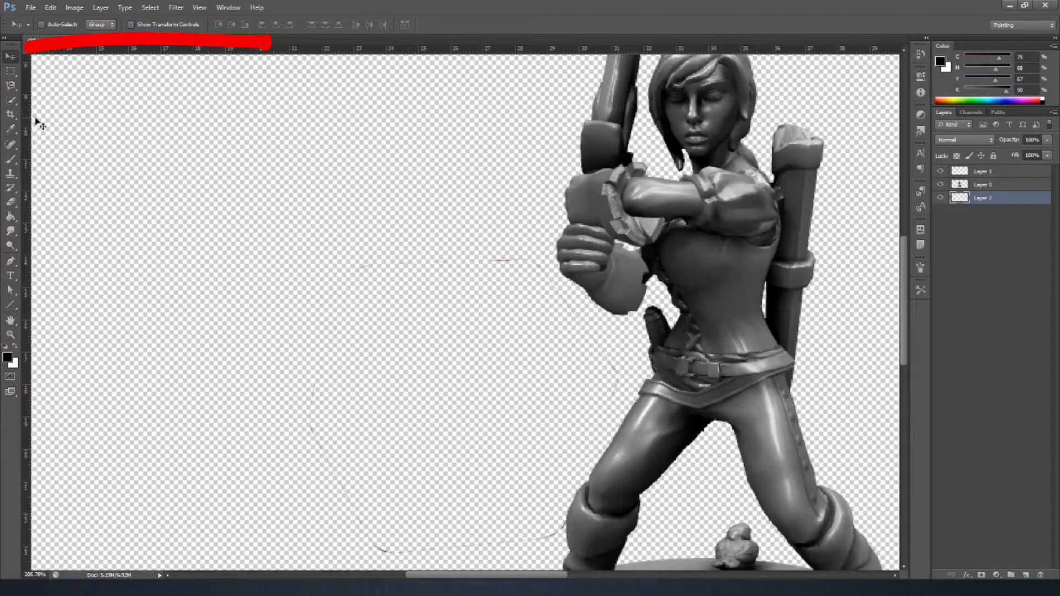
click(10, 217)
click(174, 199)
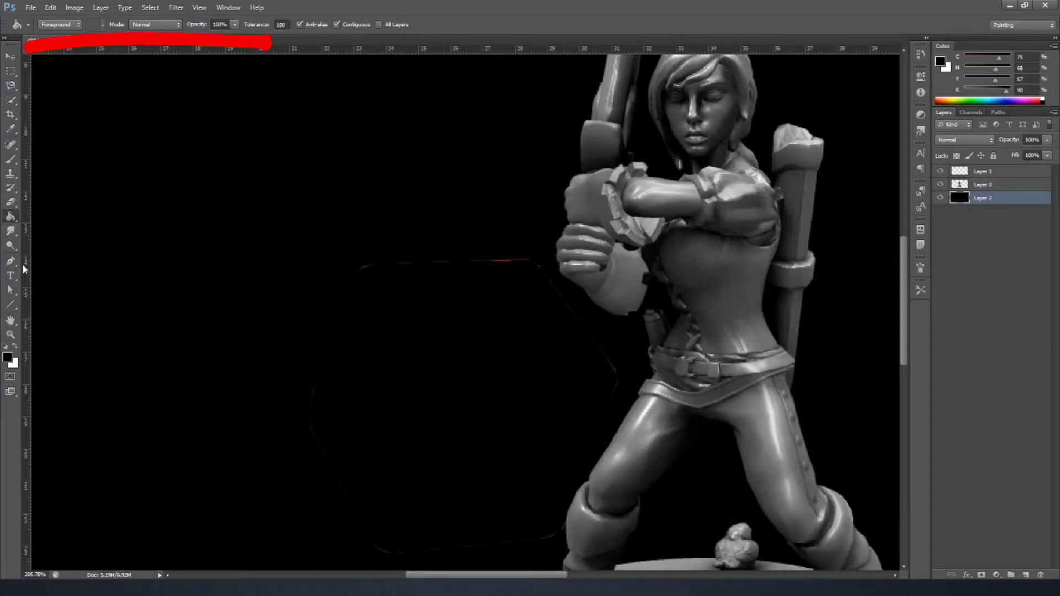
Step: Erase the thin red outline left over from the deleted die on Layer 0 with the Eraser tool
click(10, 202)
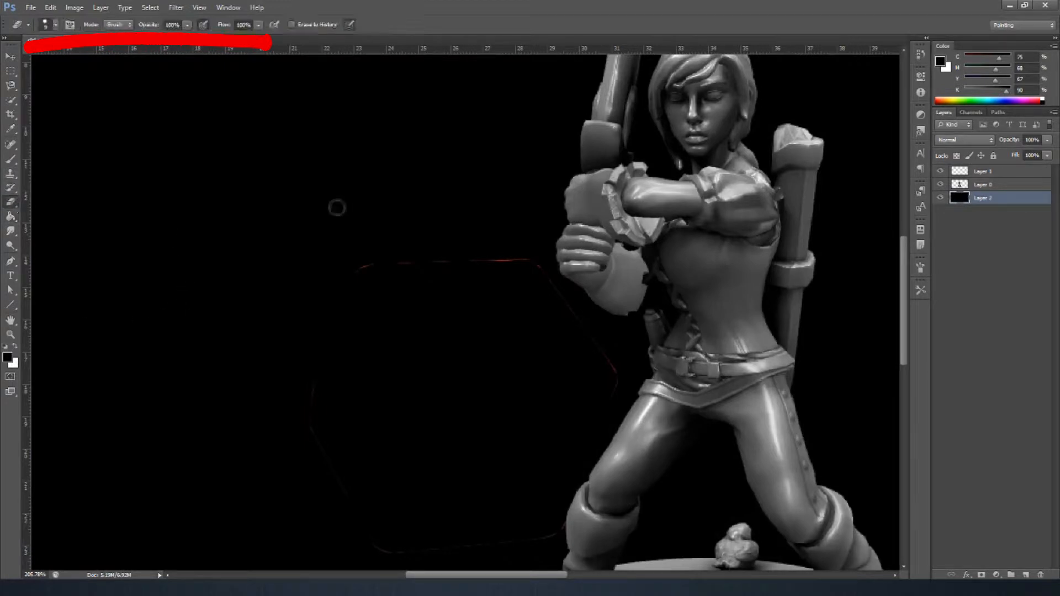
click(1004, 184)
mouse_move(558, 232)
mouse_down()
mouse_move(540, 269)
mouse_move(487, 263)
mouse_up()
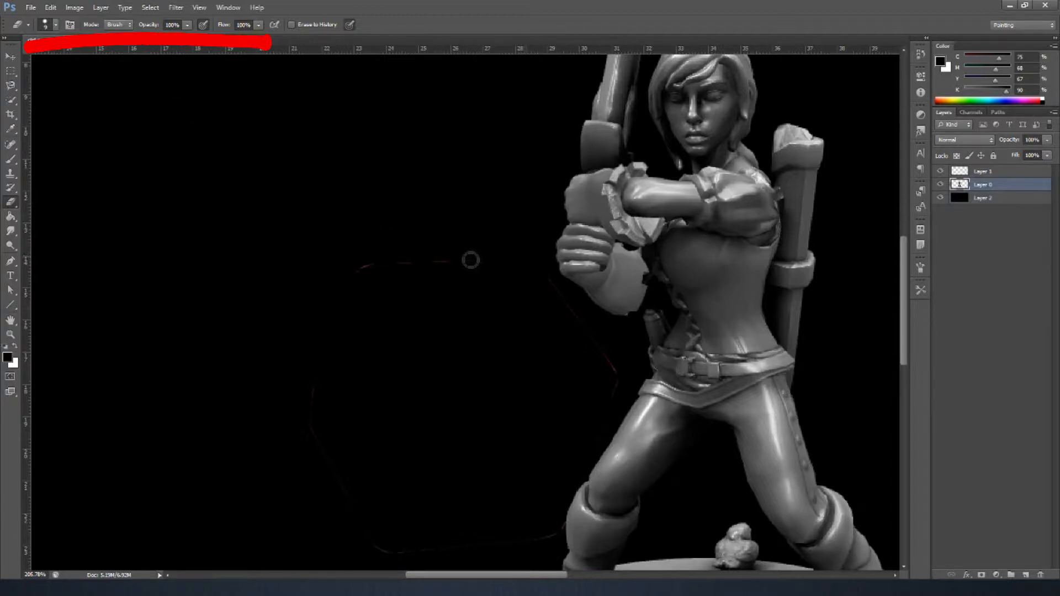
mouse_move(530, 261)
mouse_down()
mouse_move(362, 268)
mouse_move(318, 373)
mouse_move(318, 453)
mouse_move(388, 556)
mouse_move(447, 560)
mouse_move(592, 515)
mouse_up()
scroll(534, 522, down, 1)
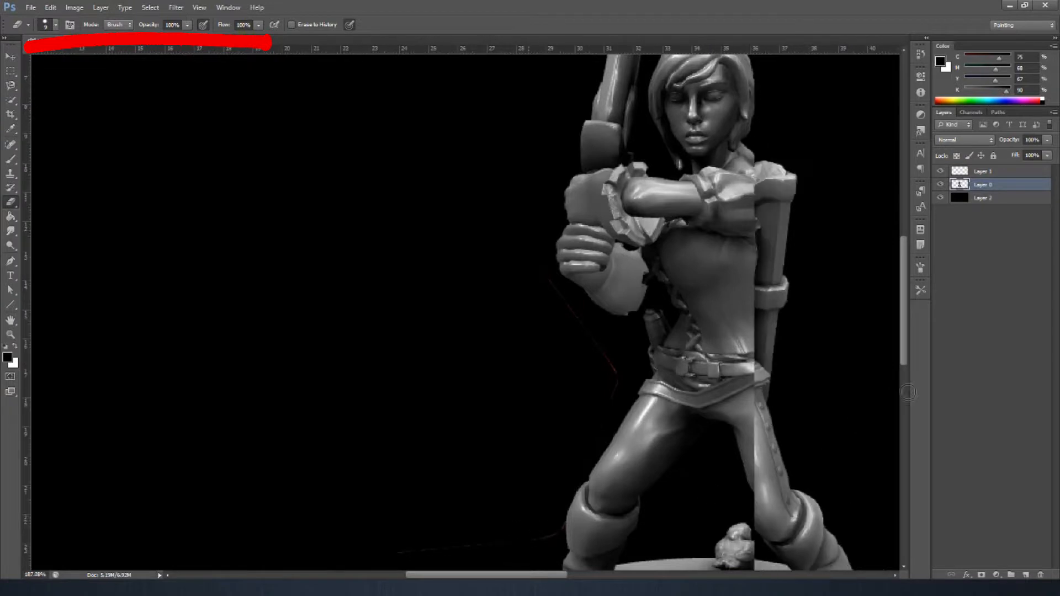
drag(906, 358, 905, 385)
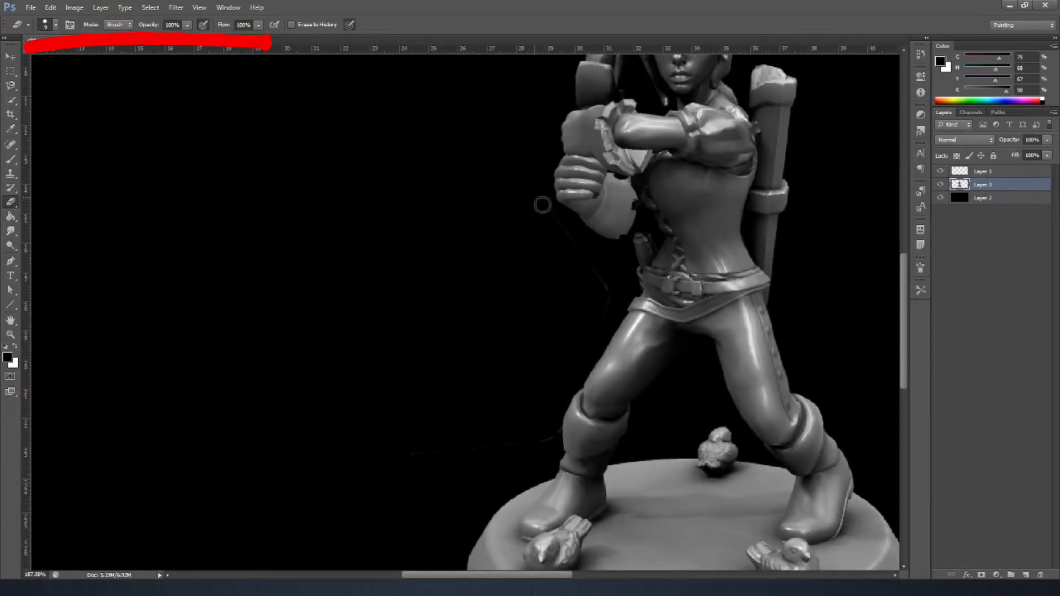
mouse_move(541, 200)
mouse_down()
mouse_move(606, 278)
mouse_move(610, 315)
mouse_up()
drag(533, 444, 398, 457)
Step: Hide the black Layer 2, rename Layer 0 as "Figure" and rename Layer 1 as "Hair"
click(940, 198)
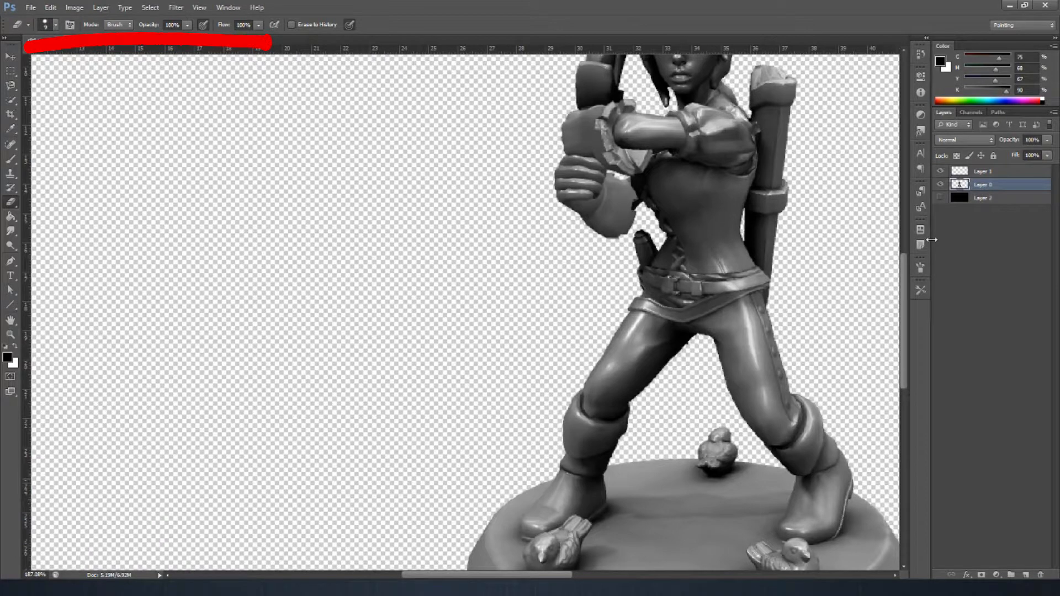
click(993, 170)
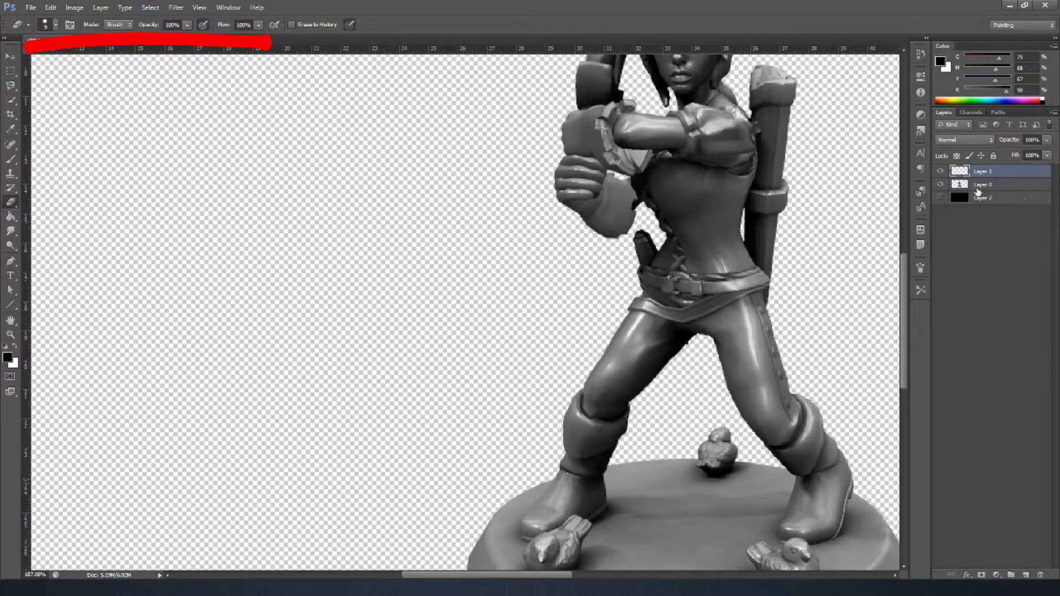
double_click(981, 185)
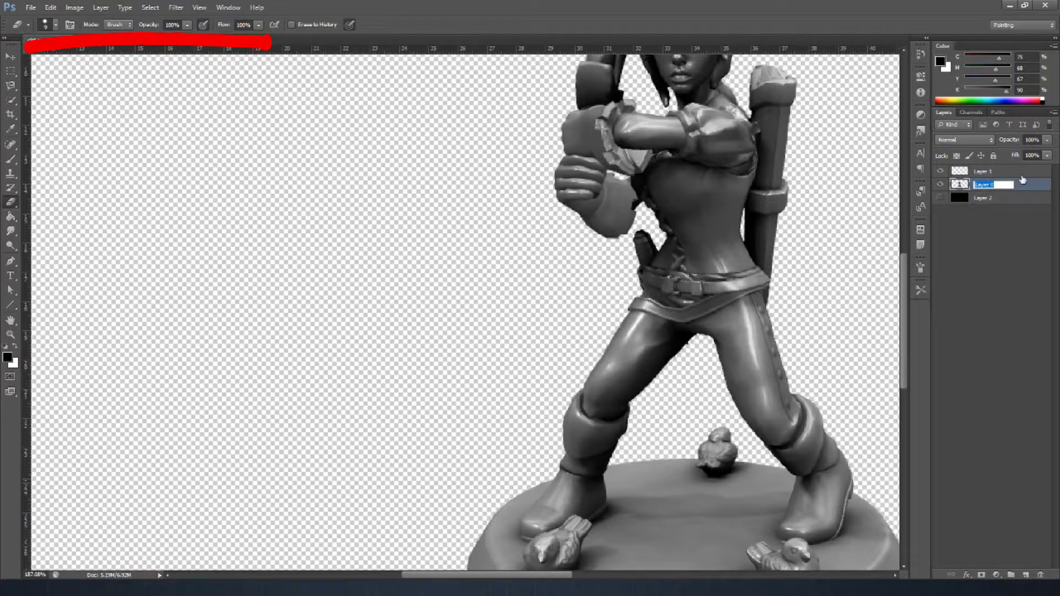
text(Figure)
key(Return)
double_click(983, 172)
text(Hair)
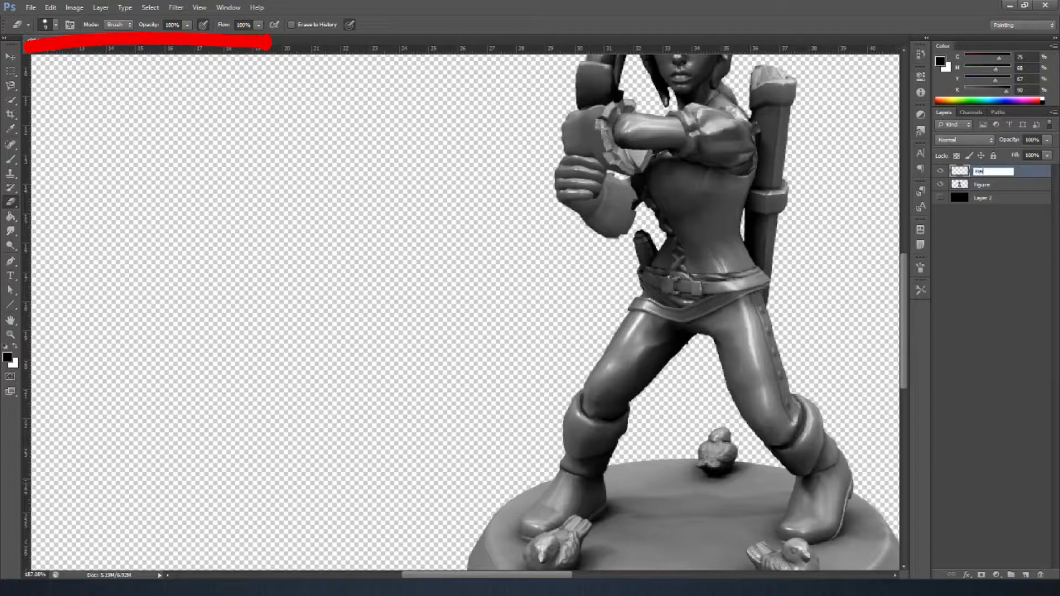
key(Return)
Step: Select the figure's hair with the Magnetic Lasso, tracing its outer edge and around the face, with the Hair layer active
scroll(835, 308, up, 5)
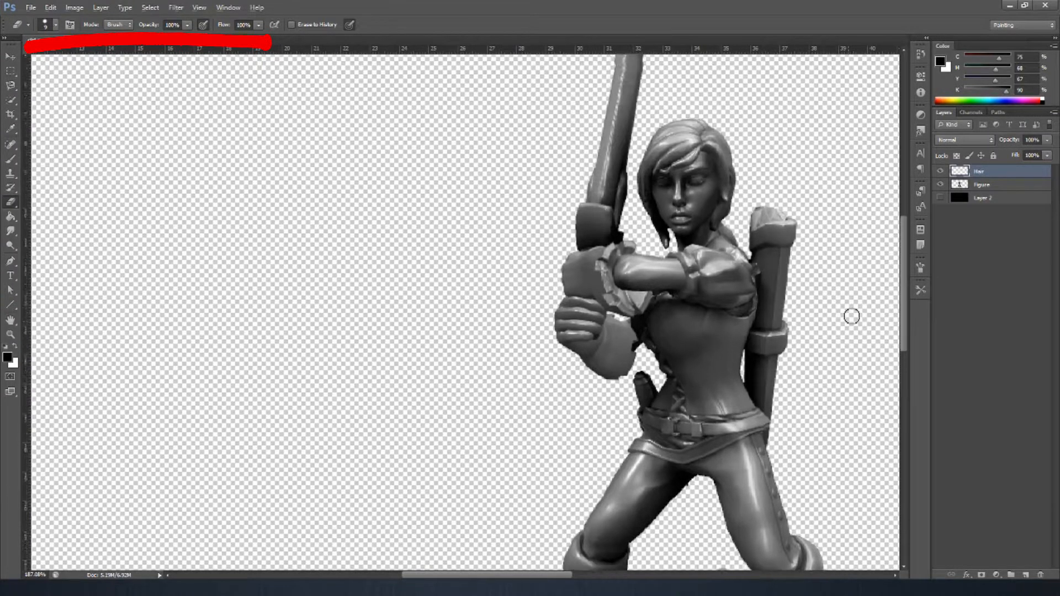
scroll(851, 316, up, 1)
scroll(890, 238, up, 1)
drag(903, 237, 902, 222)
scroll(814, 277, up, 3)
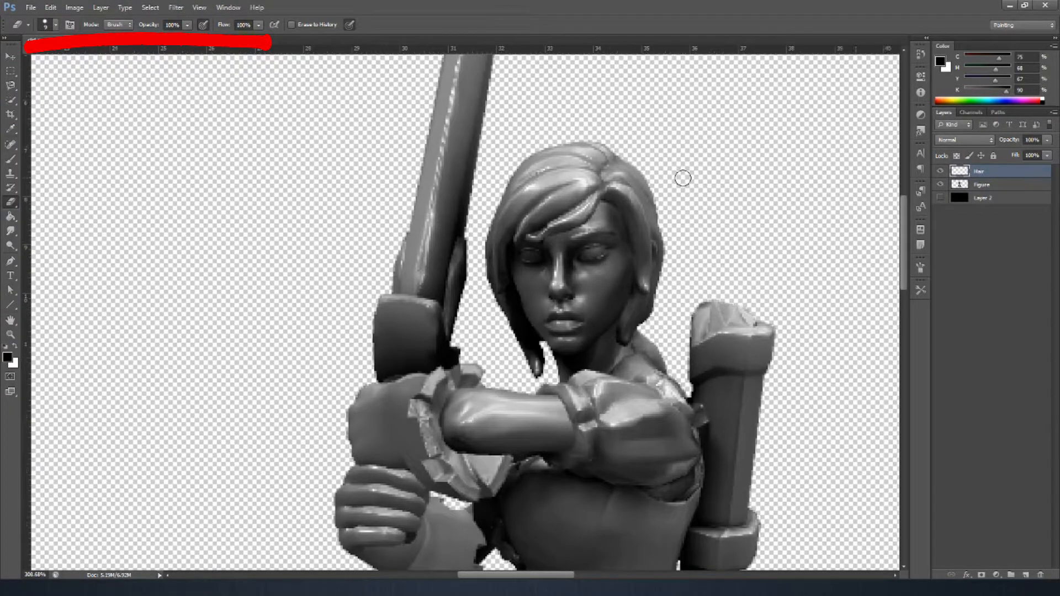
scroll(683, 177, down, 2)
scroll(682, 177, up, 1)
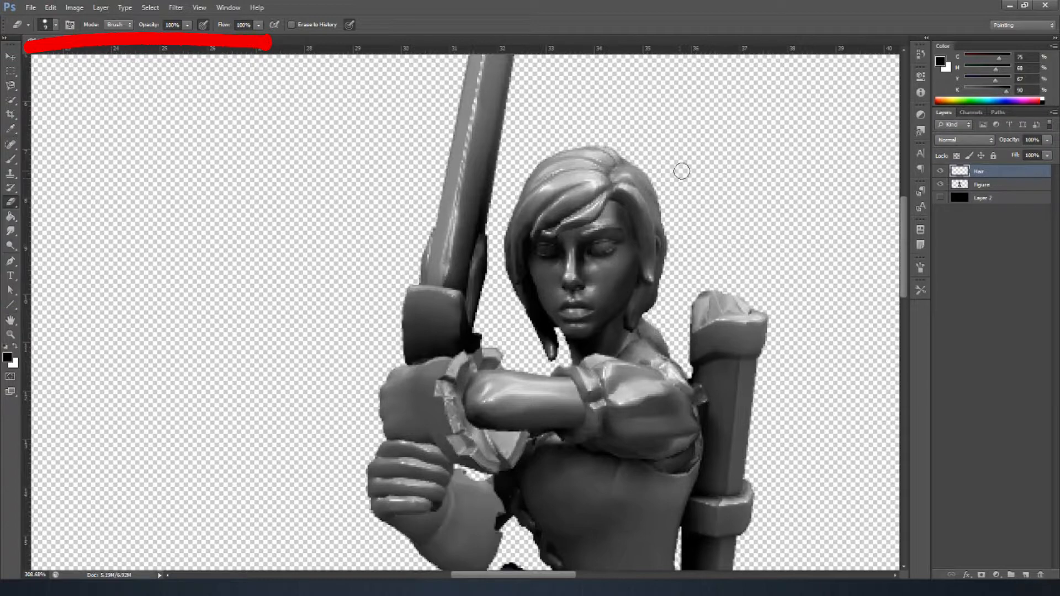
scroll(679, 169, up, 2)
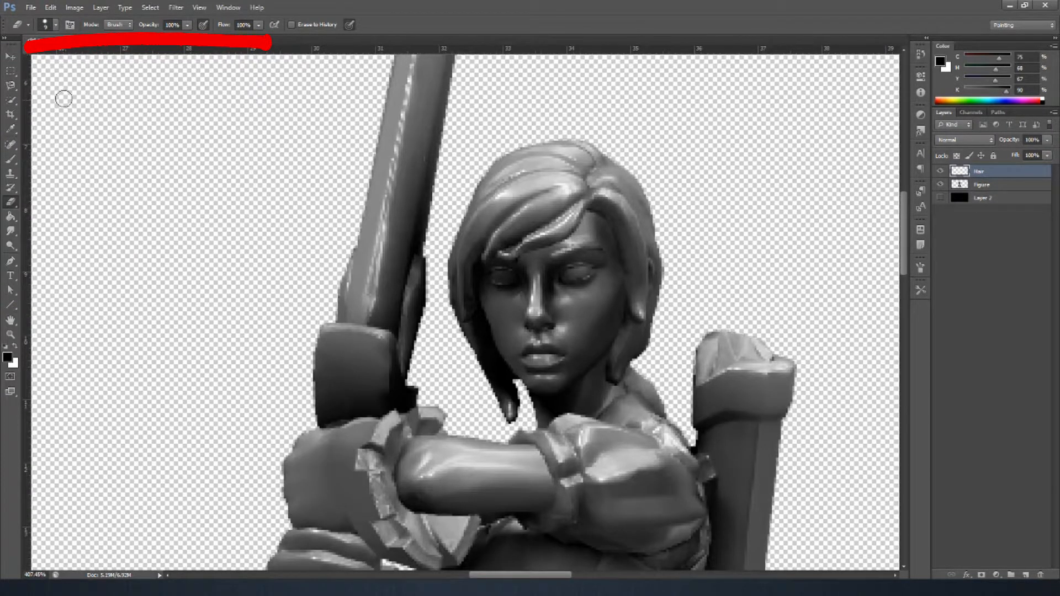
click(11, 85)
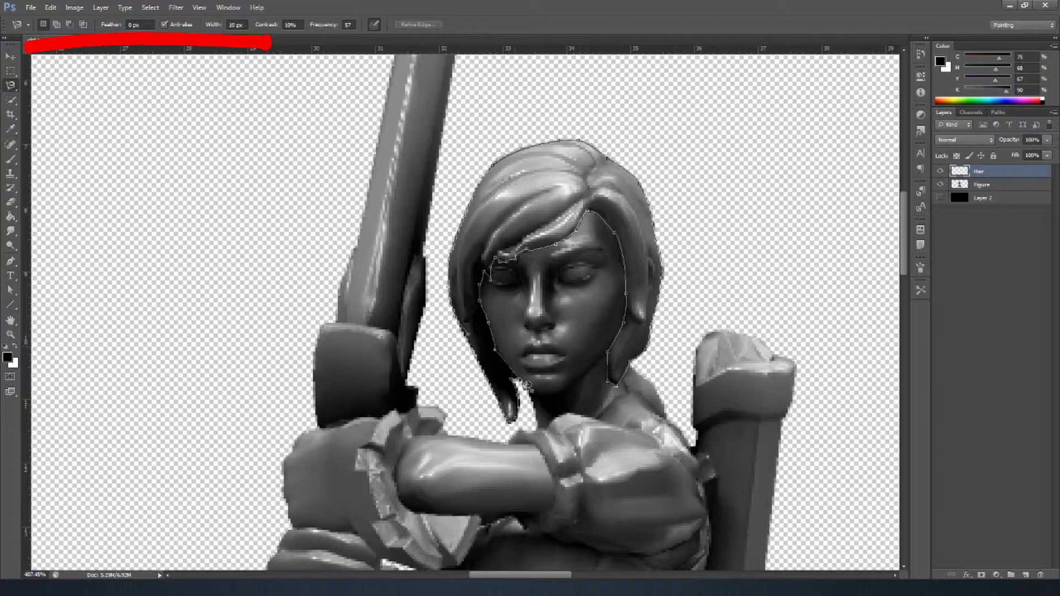
double_click(524, 390)
scroll(533, 314, up, 5)
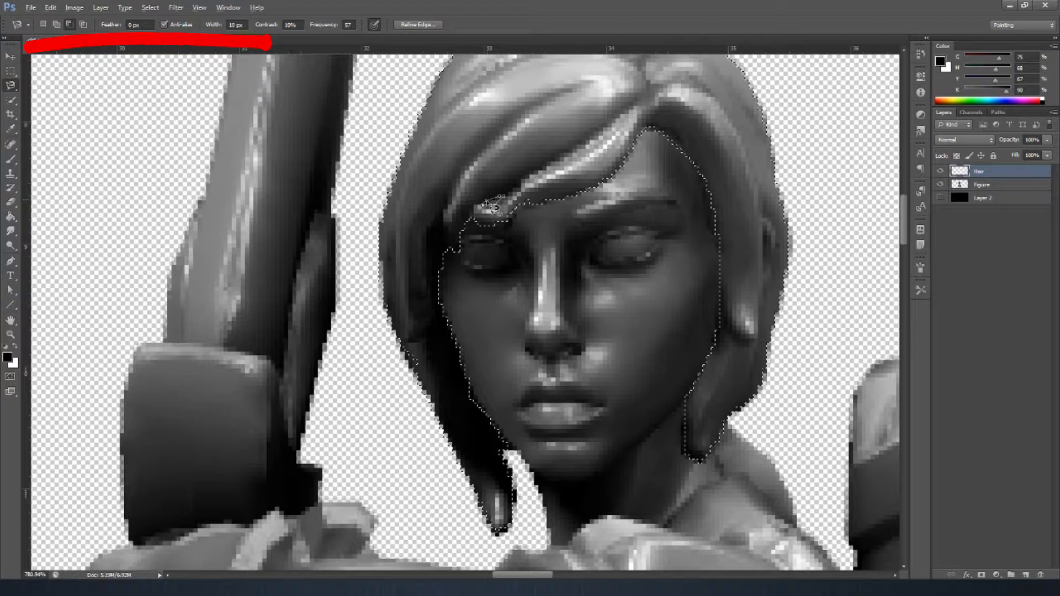
scroll(493, 208, down, 3)
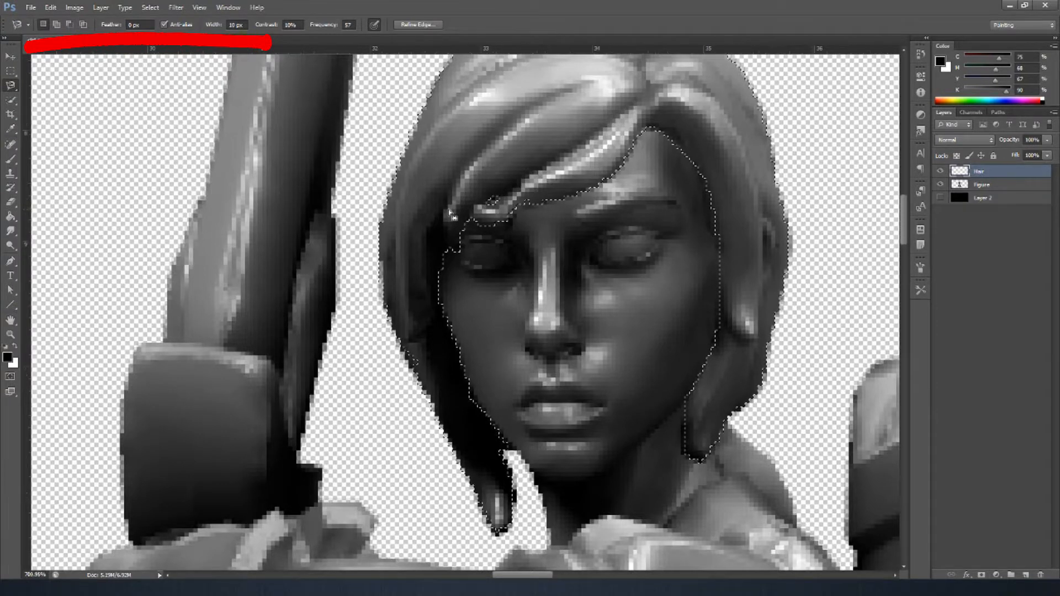
scroll(470, 234, down, 2)
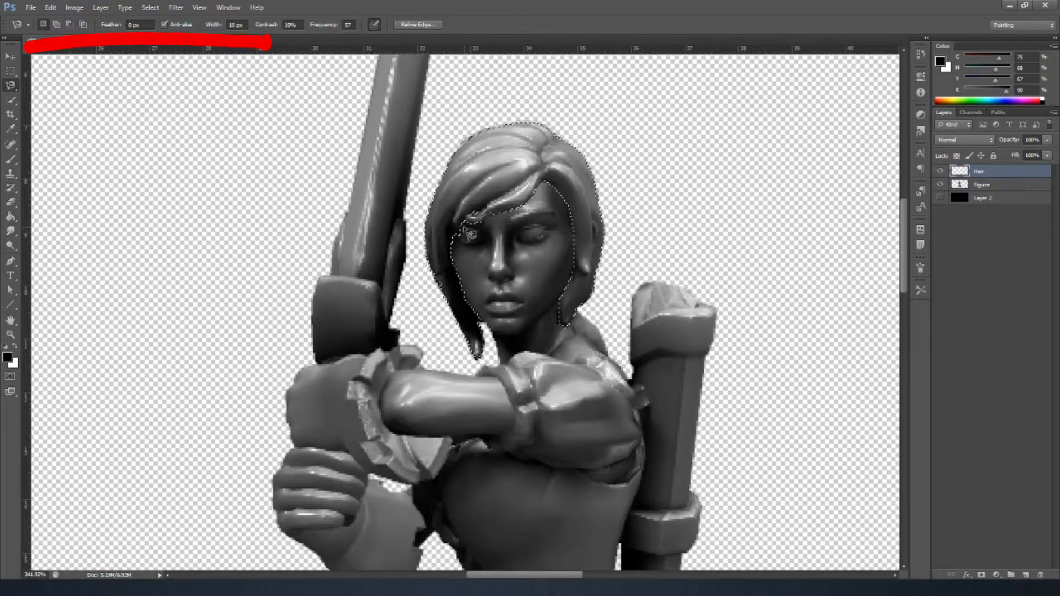
Step: Fill the hair selection with white on the Hair layer and set that layer's blending mode to Overlay
click(15, 347)
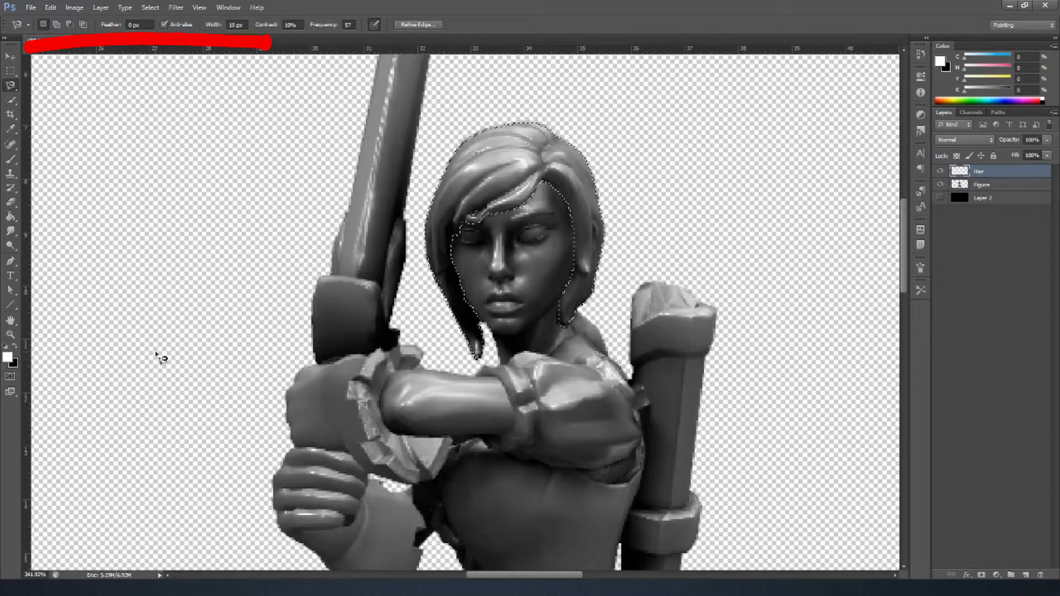
key(alt)
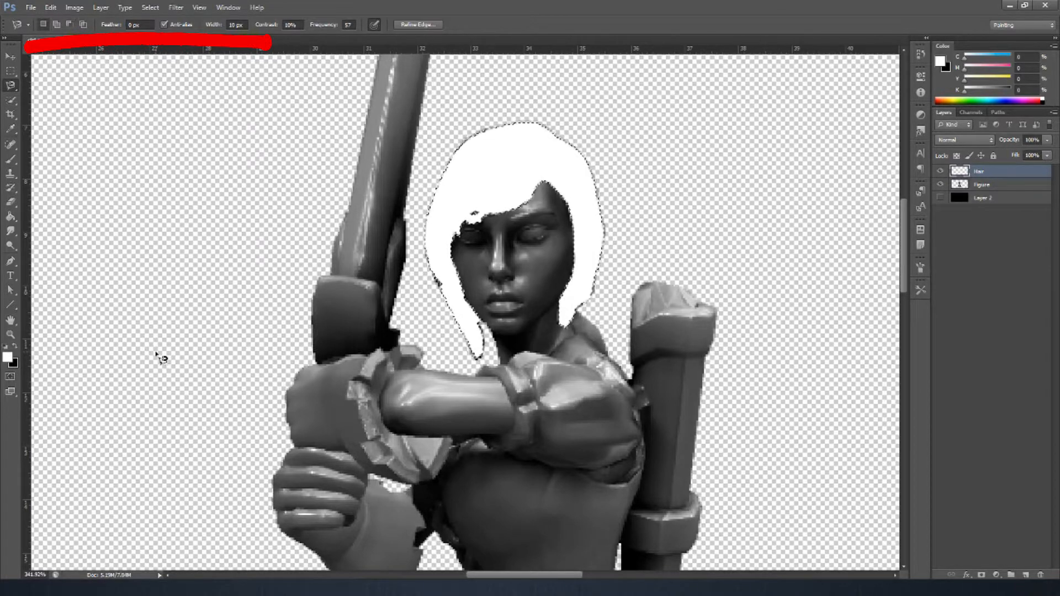
key(alt)
key(alt)
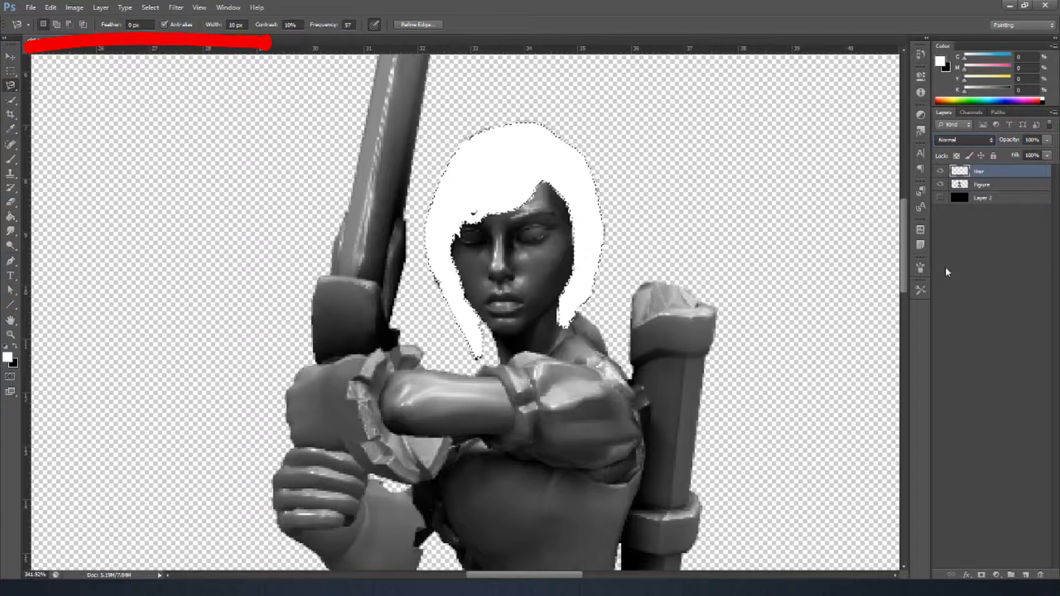
key(shift+alt+o)
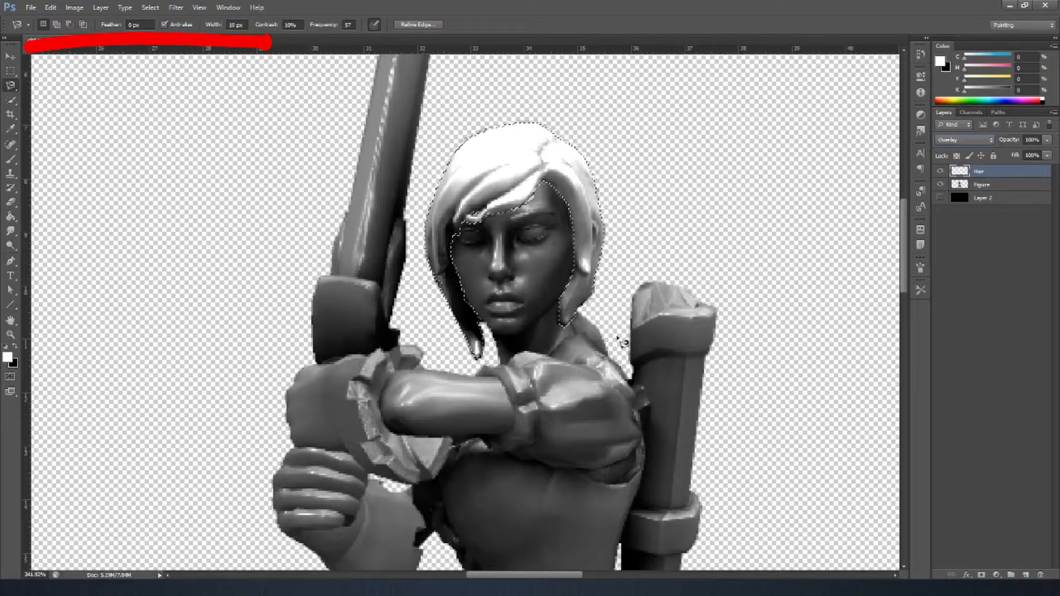
click(10, 56)
scroll(569, 314, up, 5)
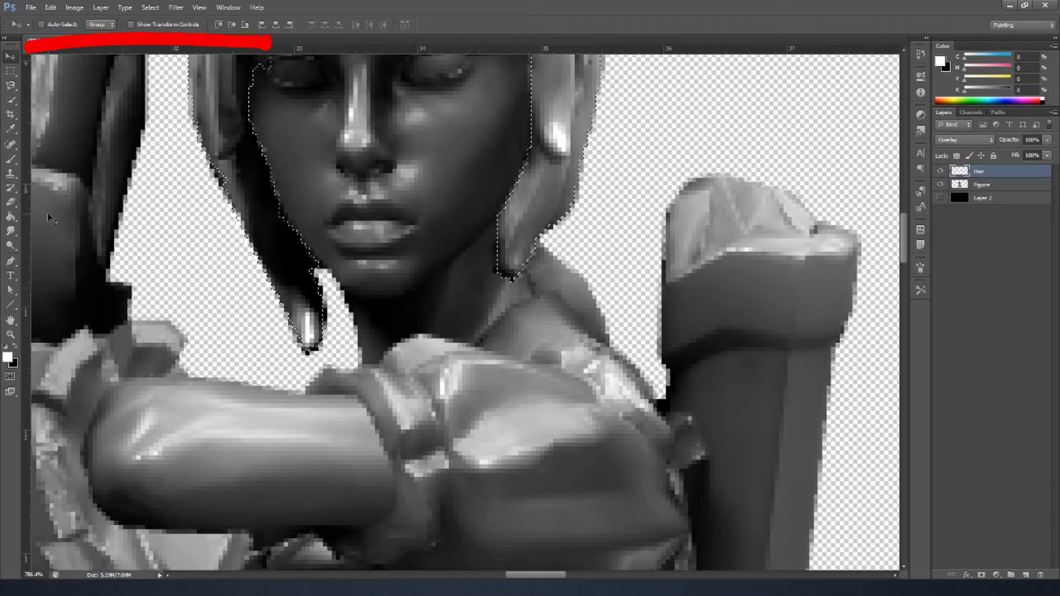
click(11, 86)
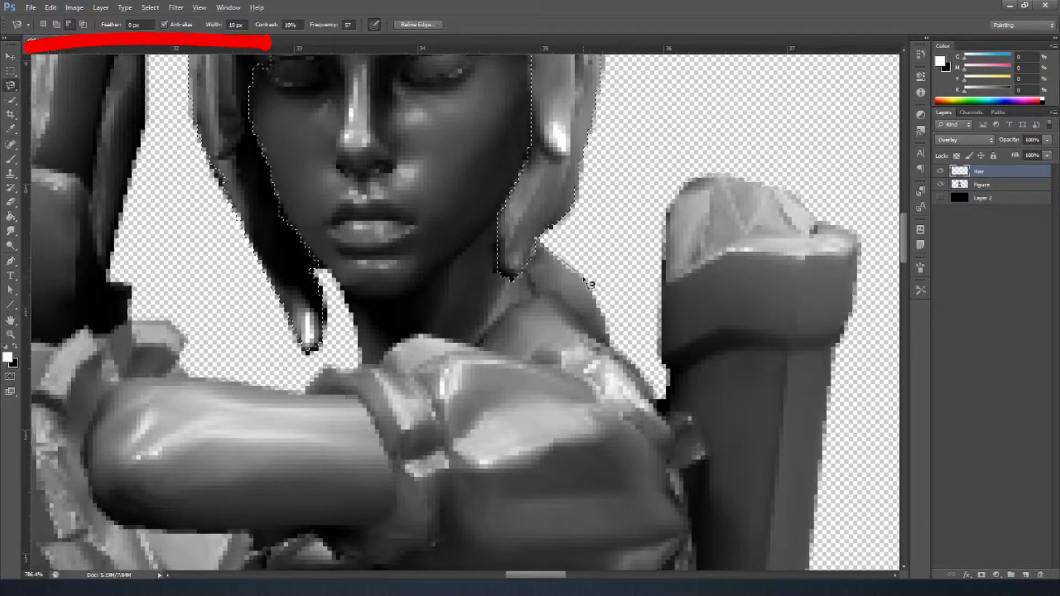
click(608, 342)
click(523, 265)
key(Escape)
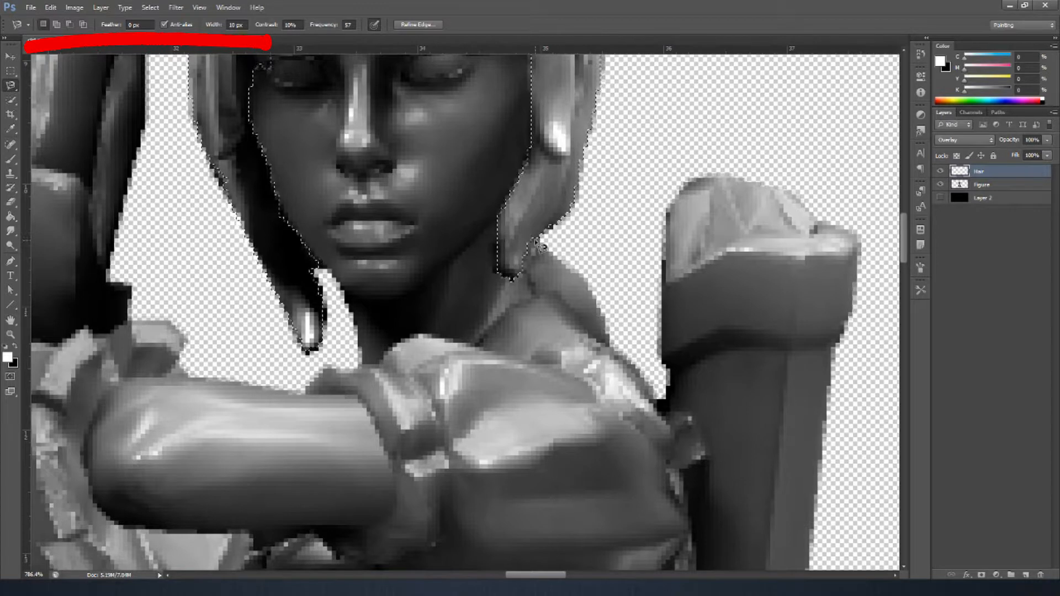
Step: Add the lock of hair behind the neck to the selection, fill it with white on the Hair layer and deselect
key(shift)
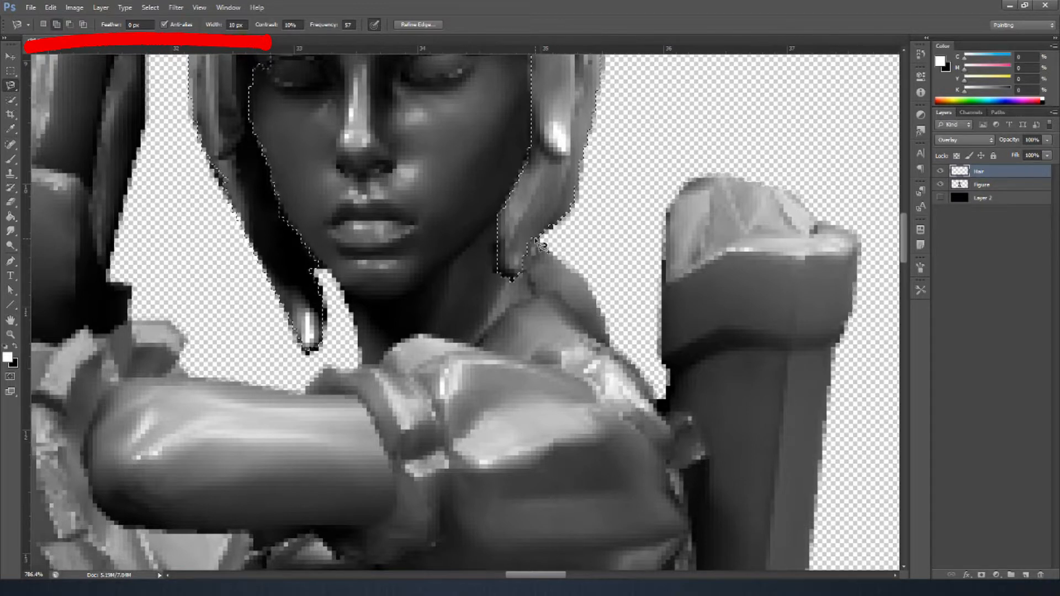
click(531, 239)
click(514, 248)
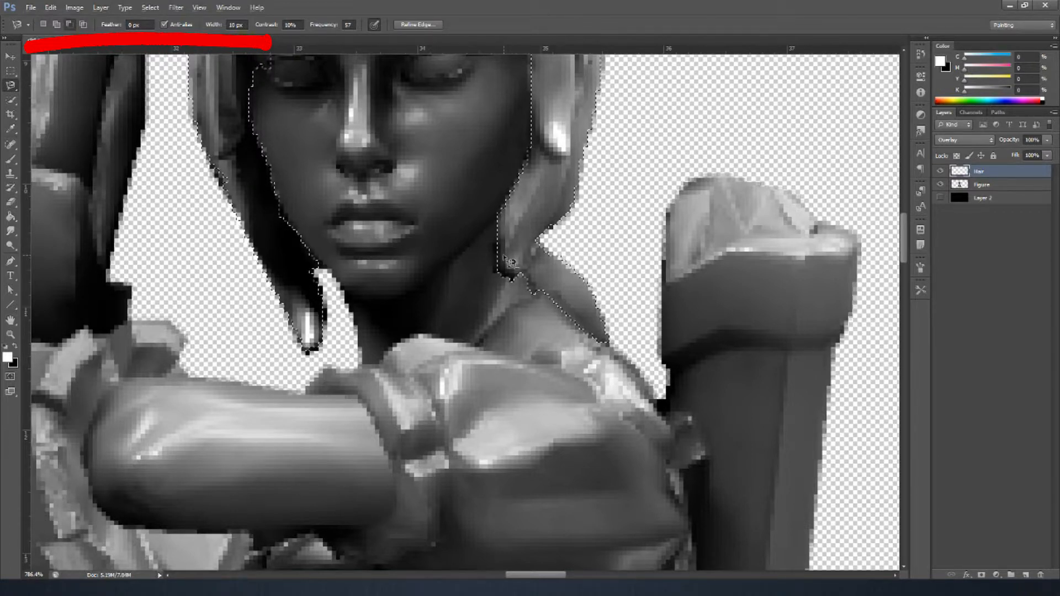
key(alt+BackSpace)
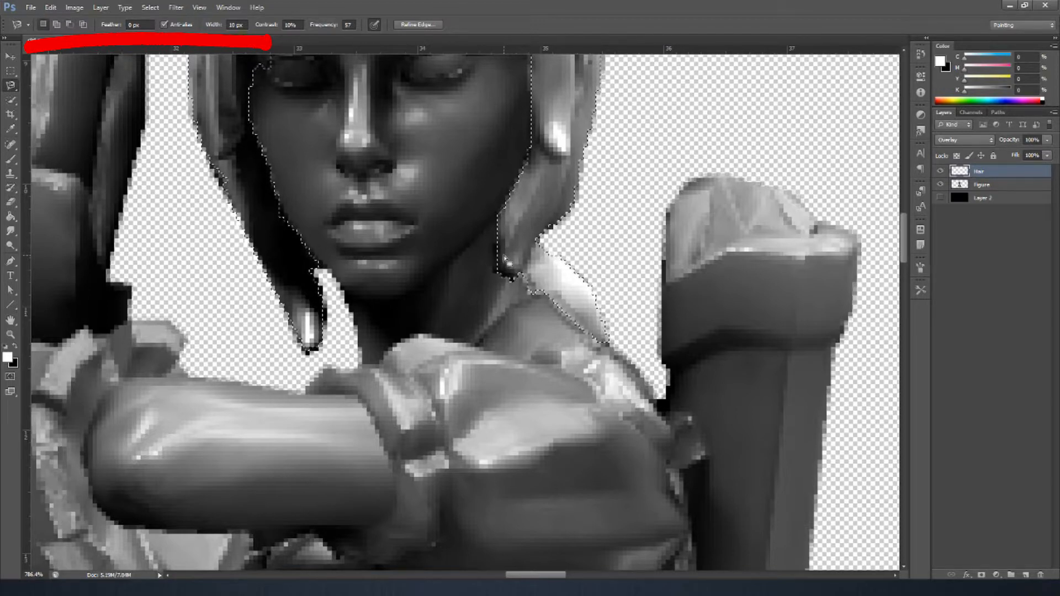
key(ctrl+d)
Step: Examine the whitened hair on the figure both from a distance and close up
scroll(502, 254, down, 5)
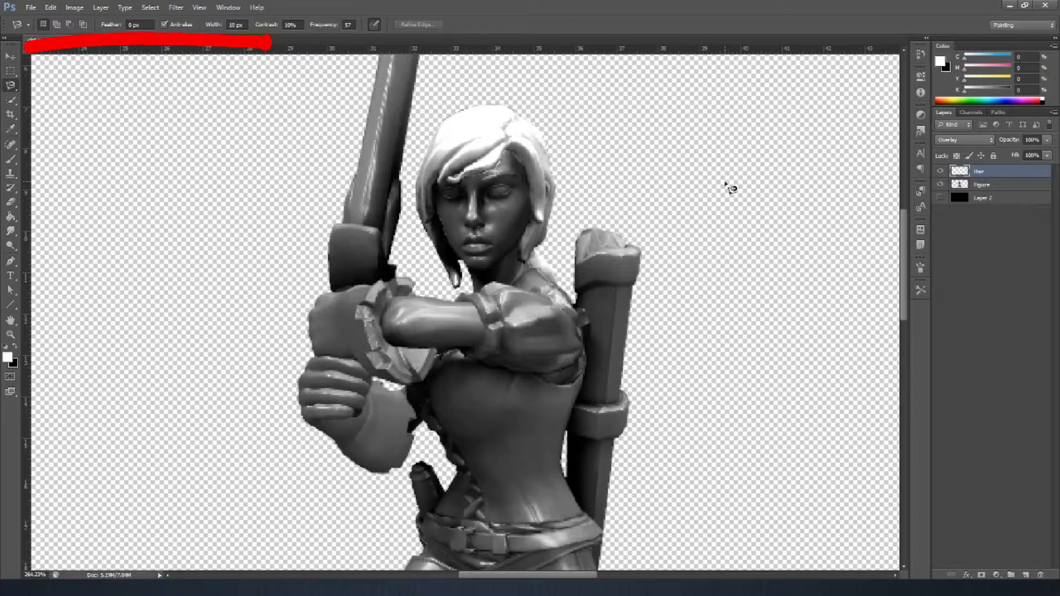
scroll(561, 309, down, 5)
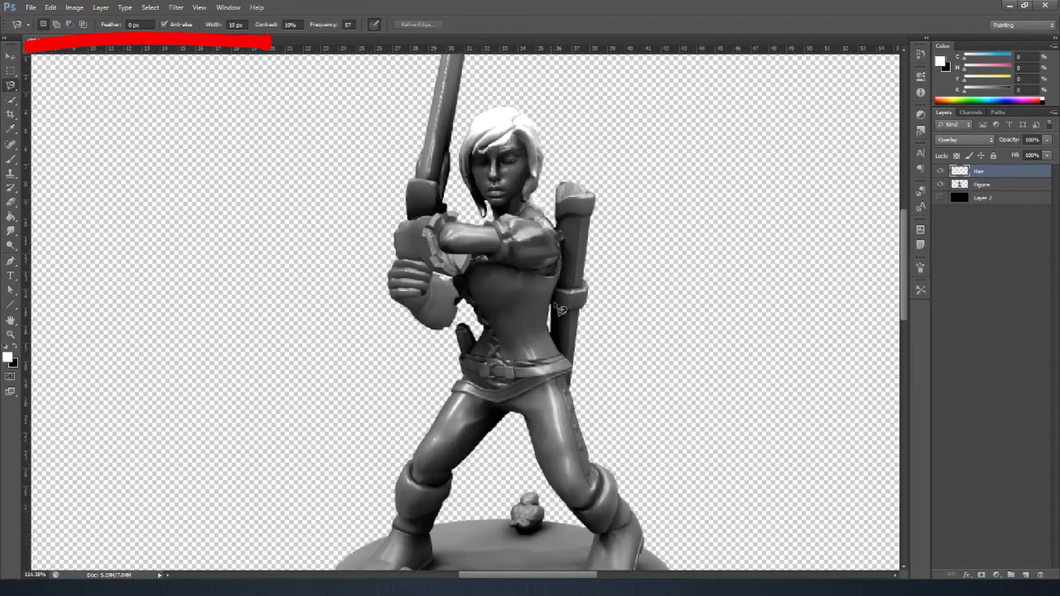
scroll(526, 172, up, 3)
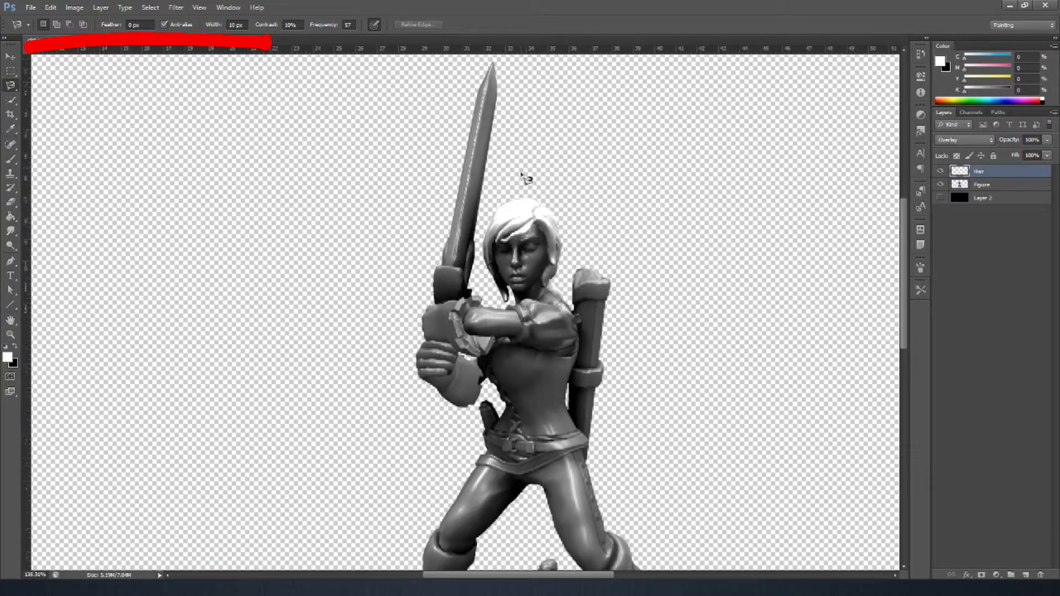
scroll(585, 358, down, 3)
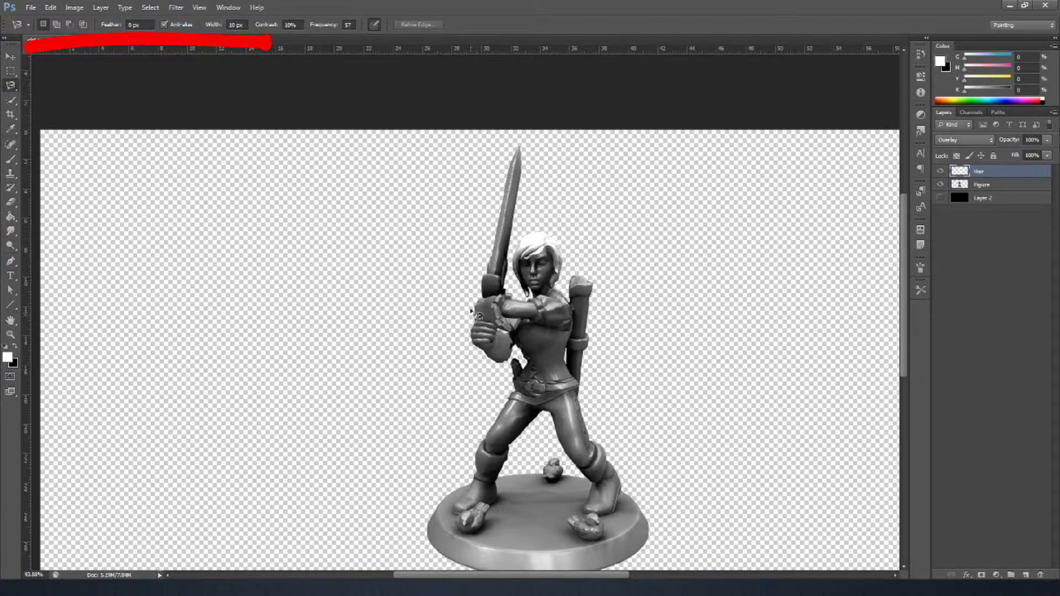
scroll(539, 243, up, 3)
scroll(536, 241, up, 4)
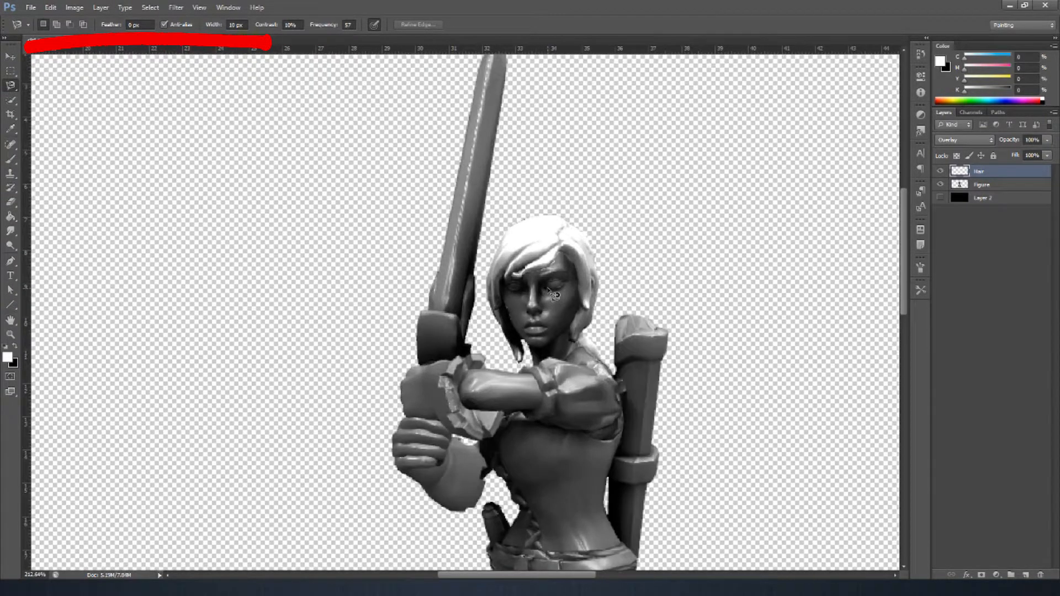
scroll(593, 263, up, 1)
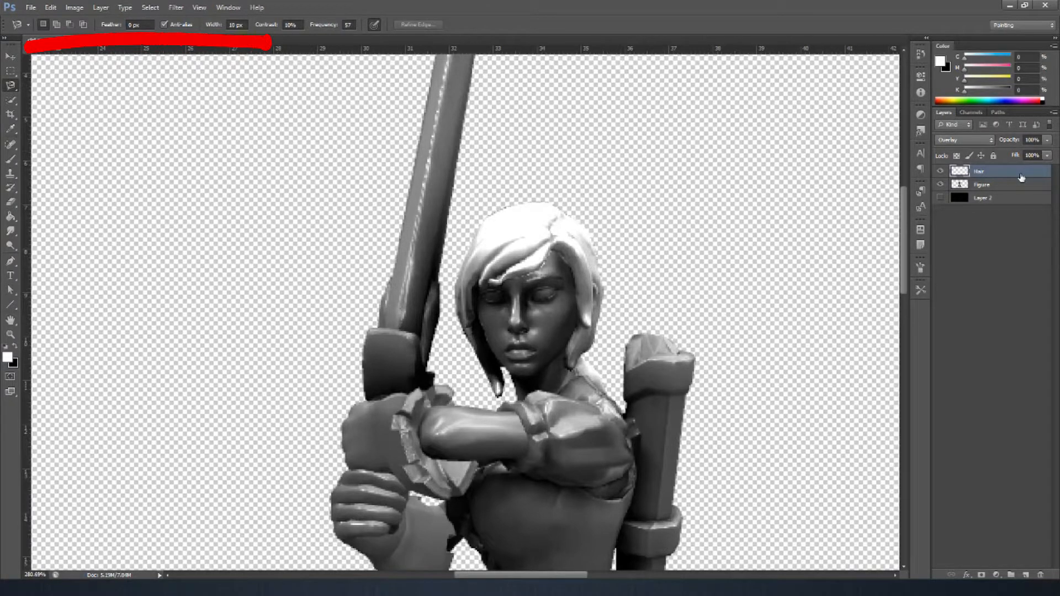
Step: Show the black background layer, Layer 2, behind the figure again
key(space)
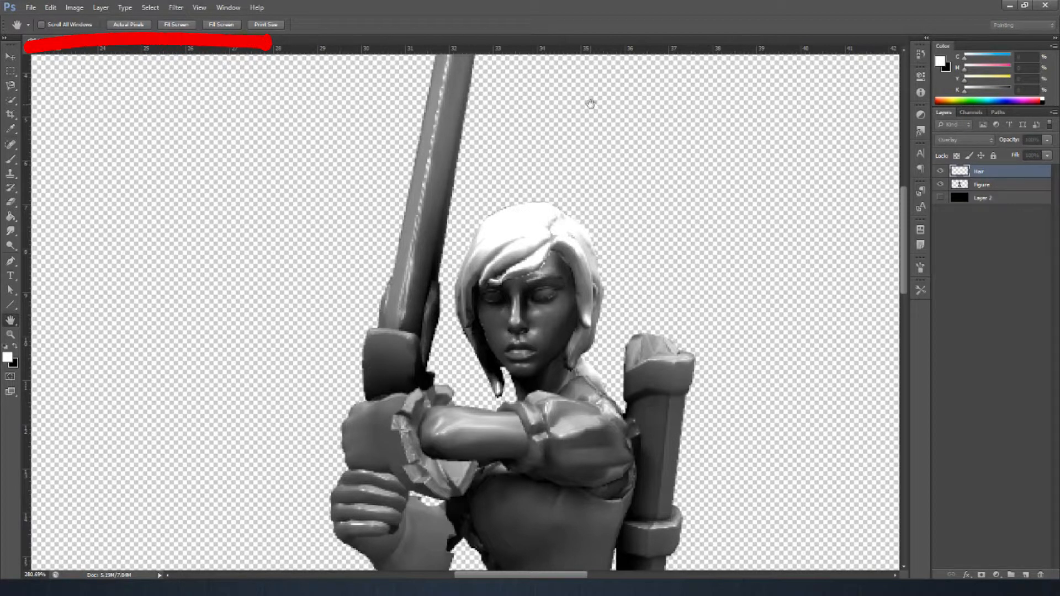
click(941, 197)
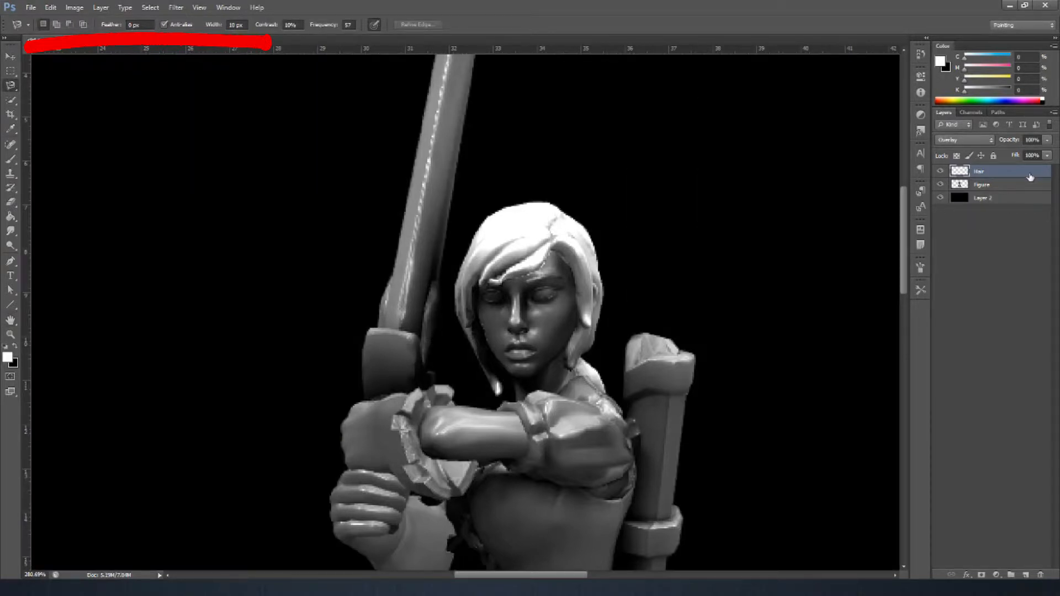
key(h)
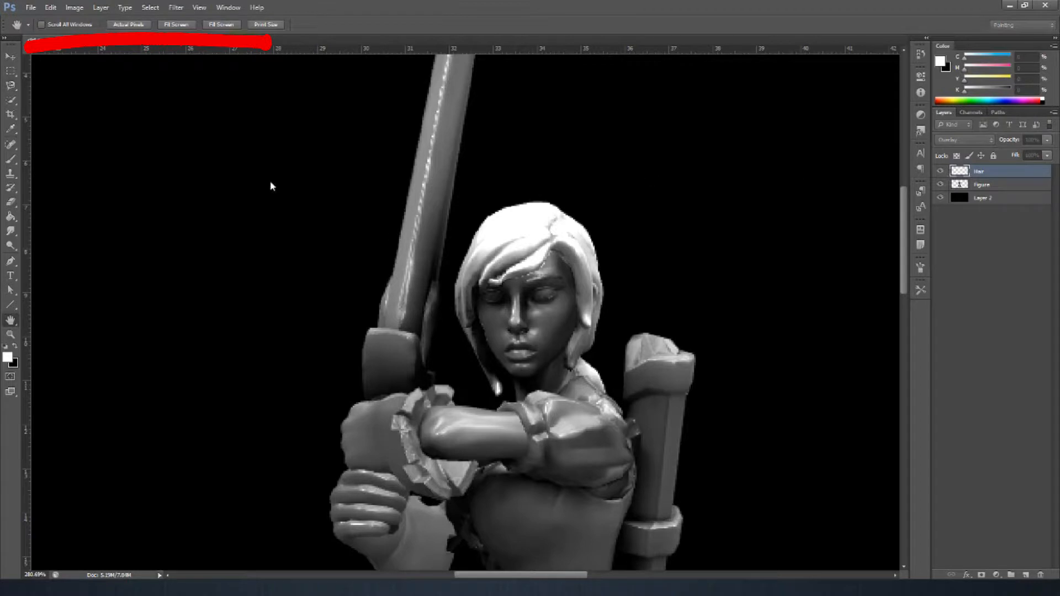
Step: Try gradient and glow layer-style effects and a lower opacity on the Hair layer
click(139, 264)
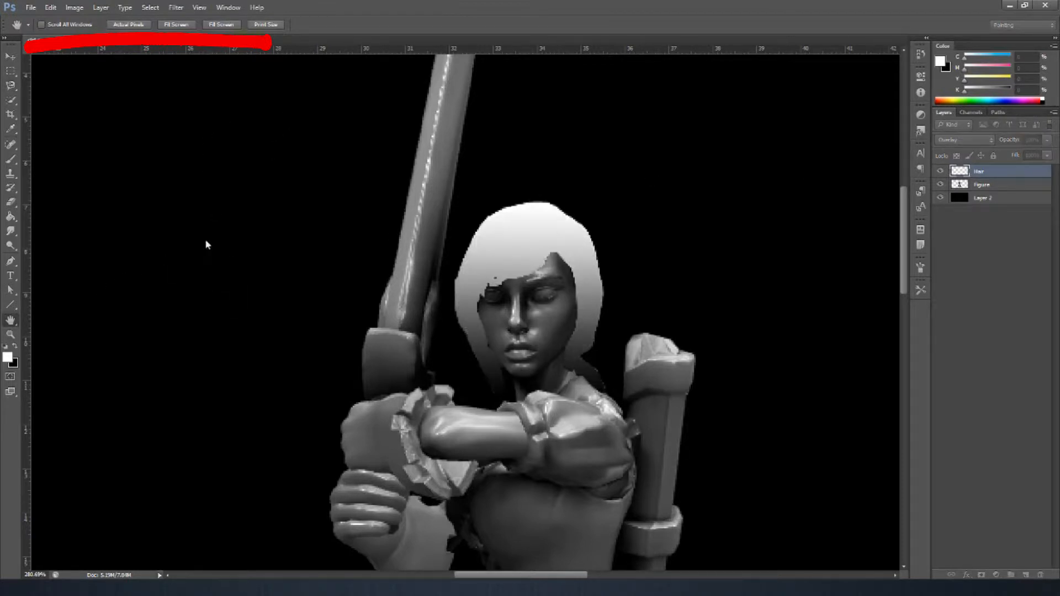
drag(338, 176, 297, 183)
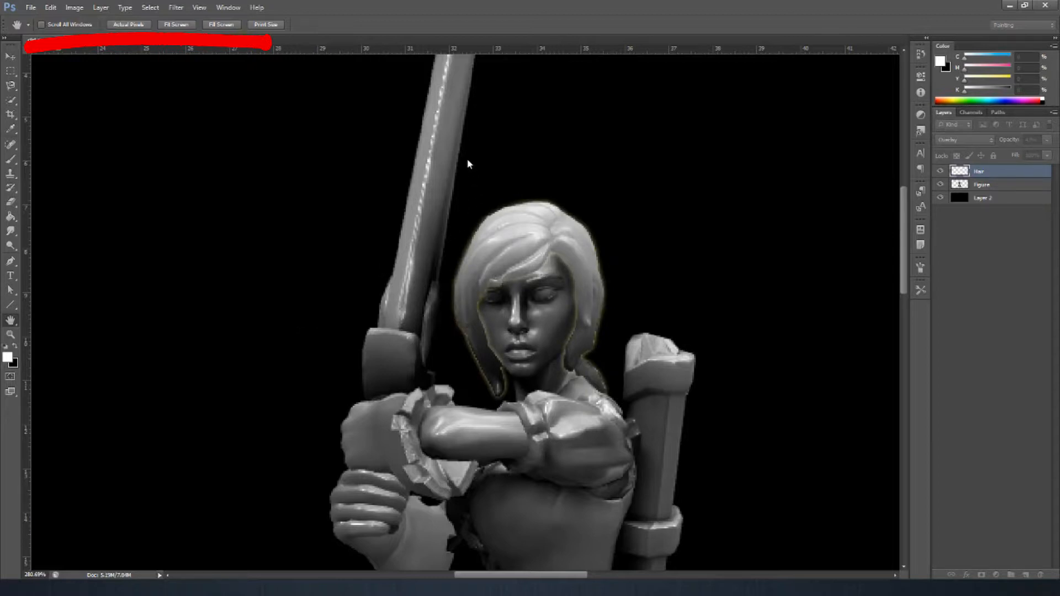
key(l)
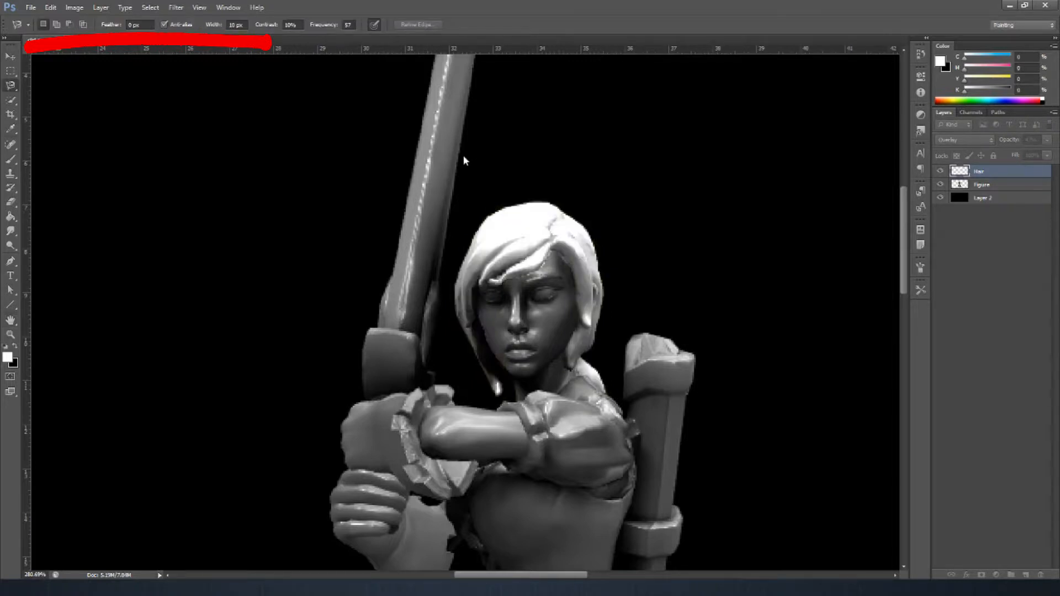
Step: Add a new layer above the Hair layer and set its blending mode to Overlay
scroll(661, 237, down, 6)
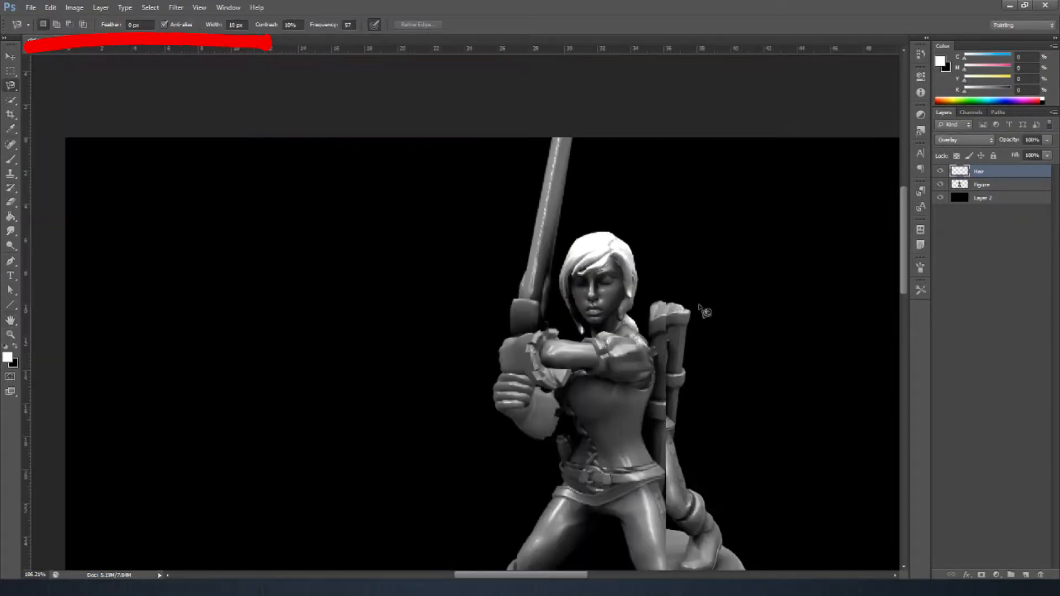
scroll(762, 361, down, 1)
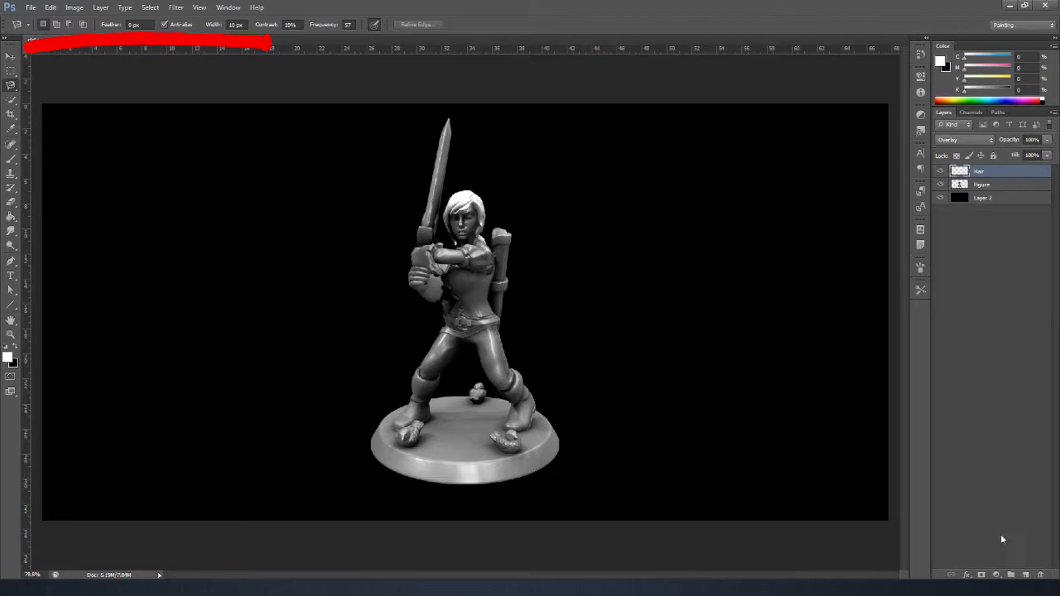
click(1025, 574)
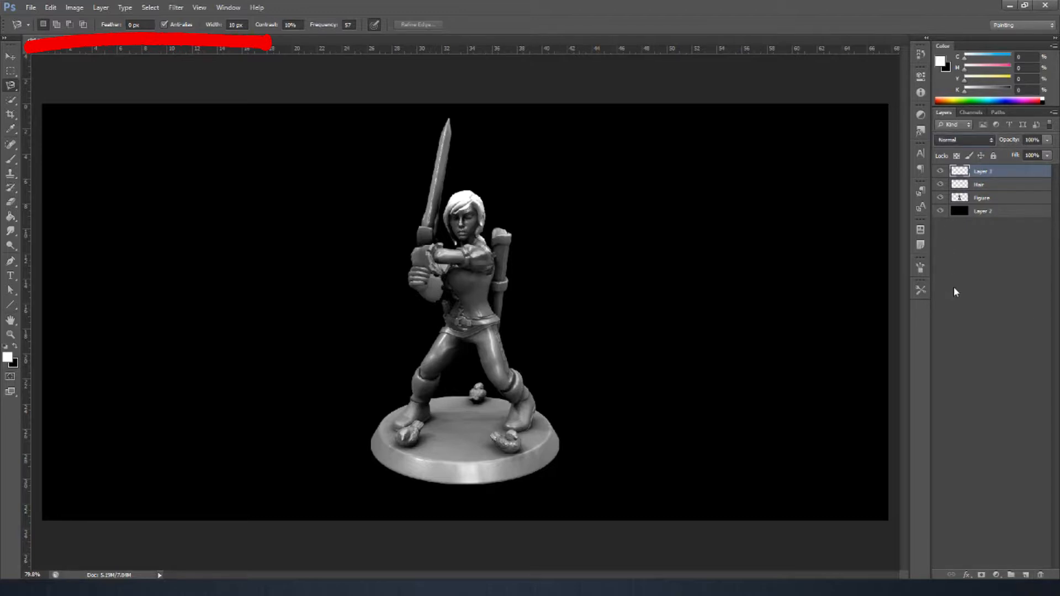
key(shift+alt+o)
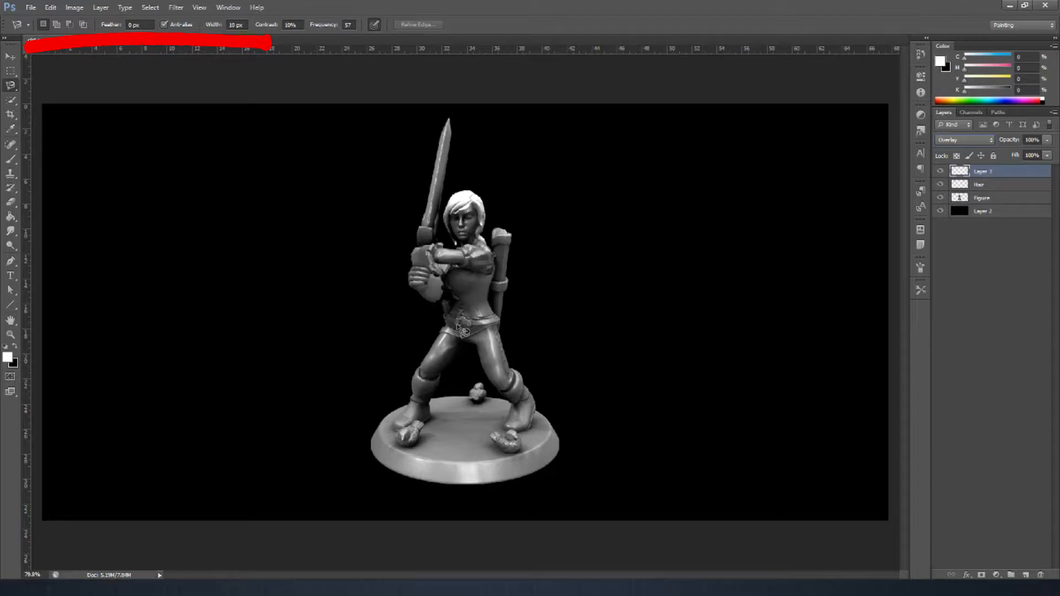
Step: Try the Vivid Light blending mode on the new layer and return it to Overlay
click(960, 311)
click(980, 142)
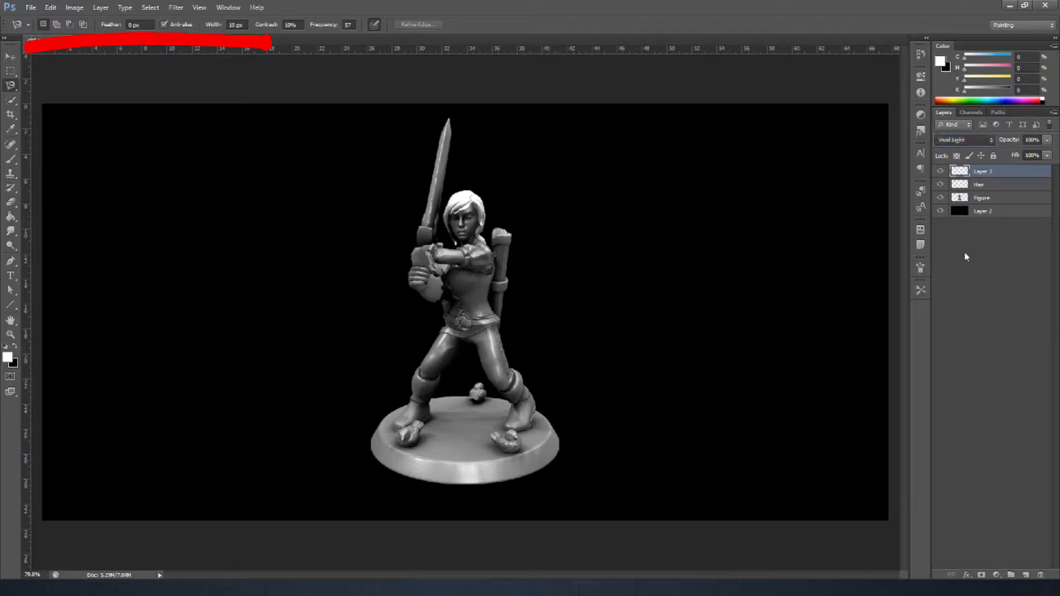
click(958, 287)
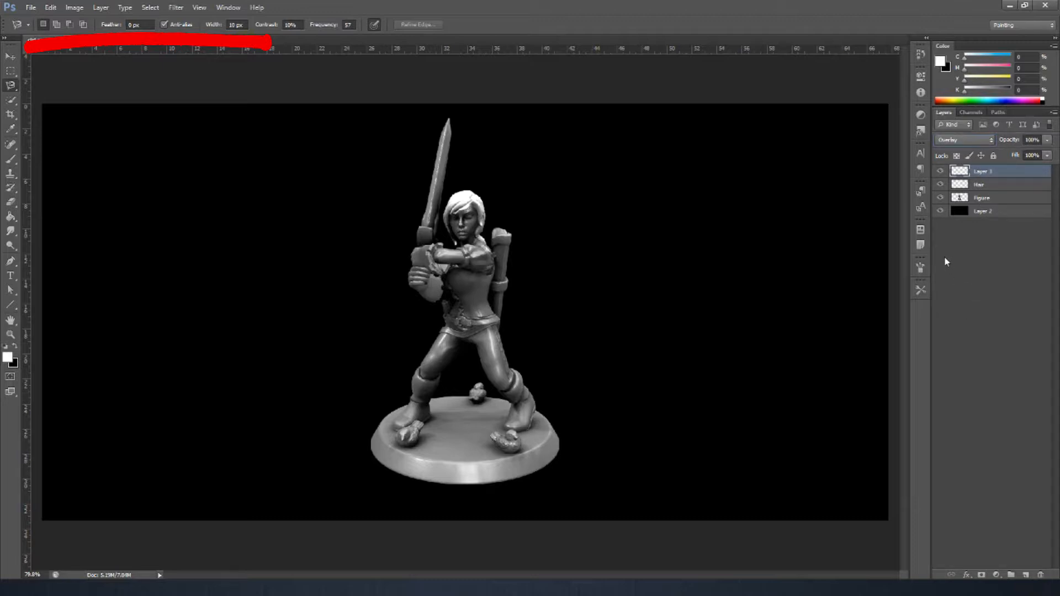
Step: Compare the Hair layer in Normal blending mode and return it to Overlay
click(981, 186)
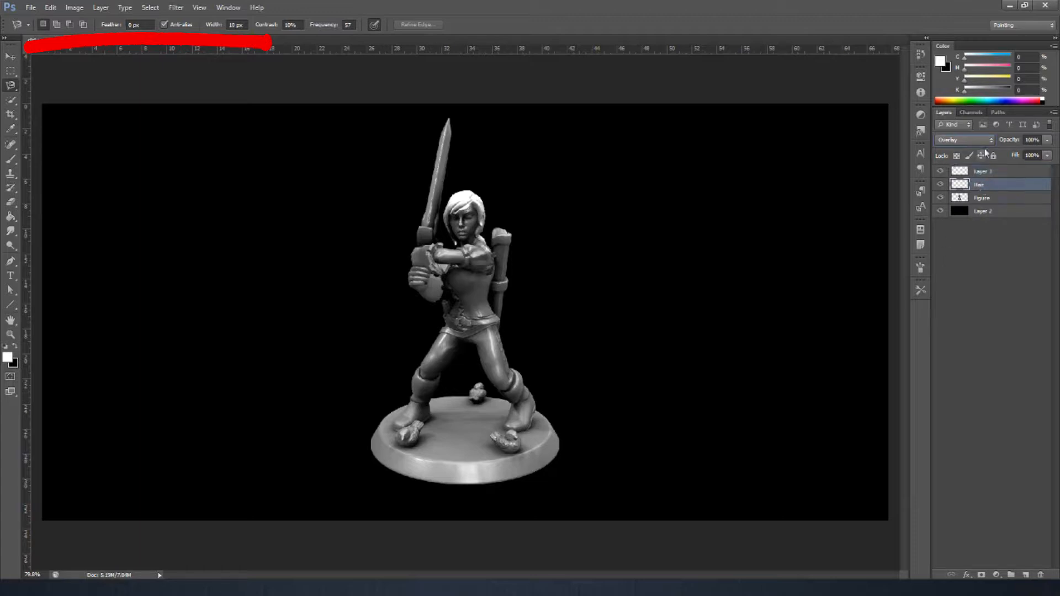
key(shift+alt+n)
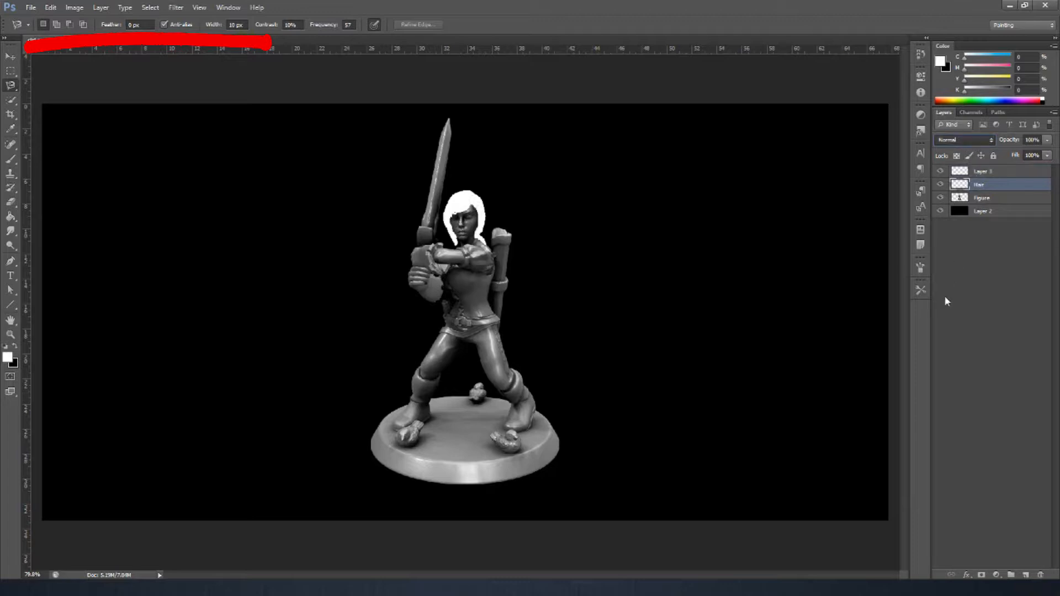
key(shift+alt+o)
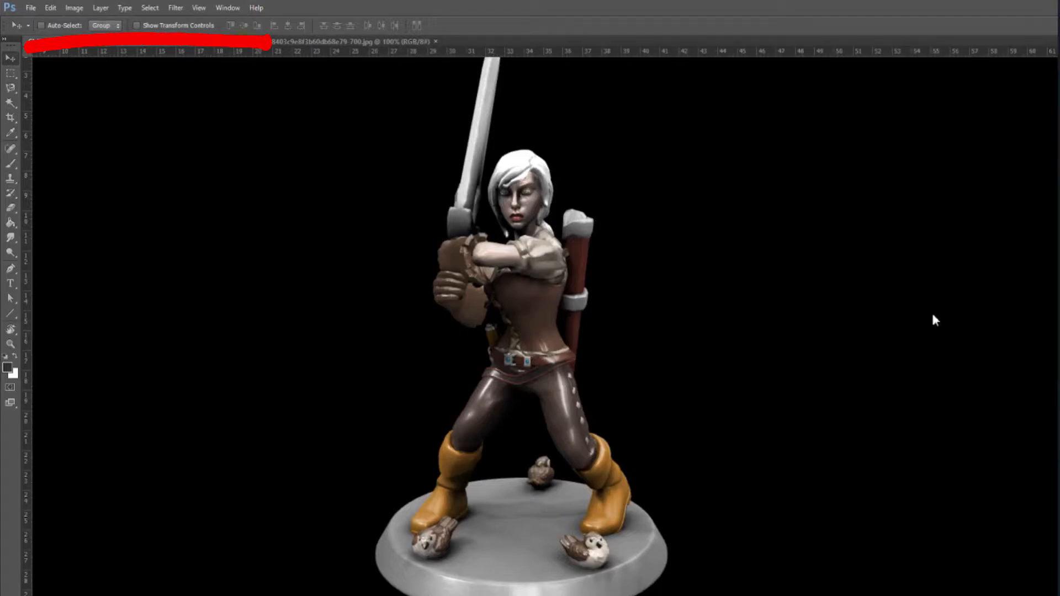
Step: Examine the fully coloured figure from the sword tip down to the boots, birds and base
scroll(932, 310, up, 3)
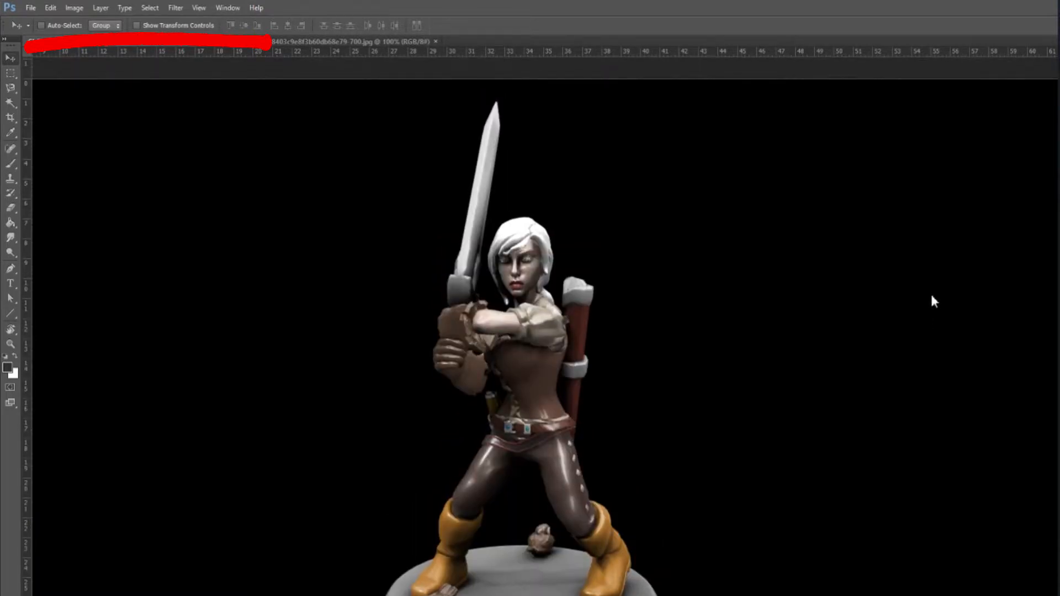
scroll(932, 304, down, 4)
scroll(936, 337, down, 1)
scroll(936, 339, up, 5)
scroll(936, 343, down, 8)
scroll(936, 343, up, 5)
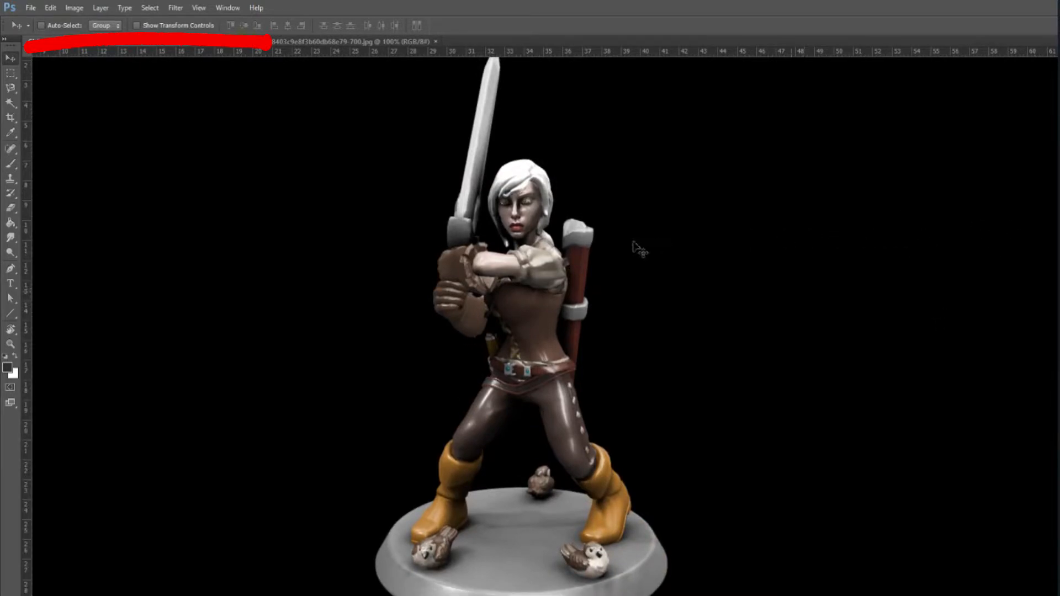
scroll(588, 574, right, 15)
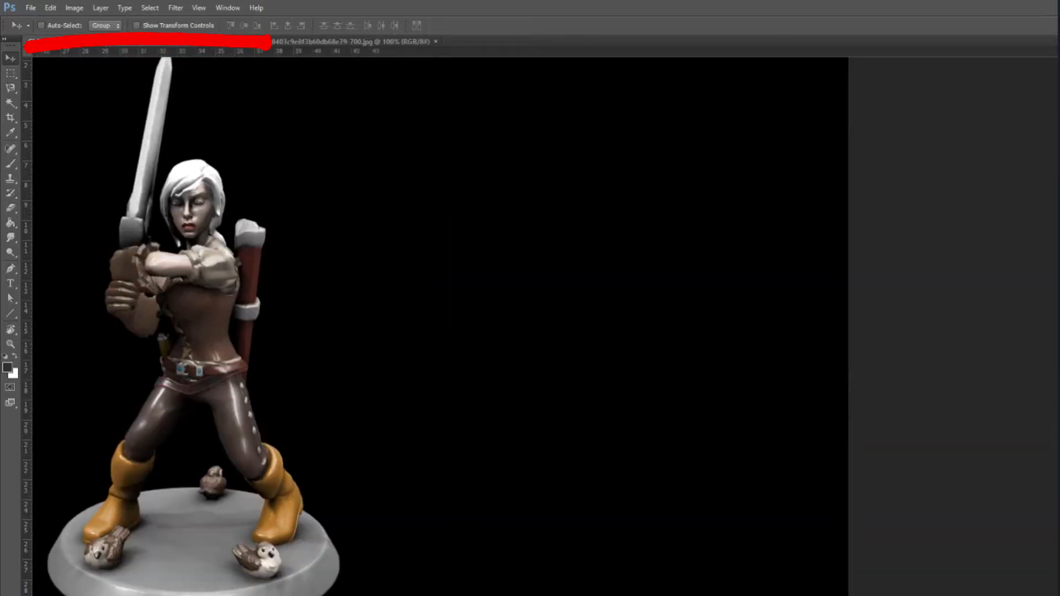
scroll(791, 595, right, 10)
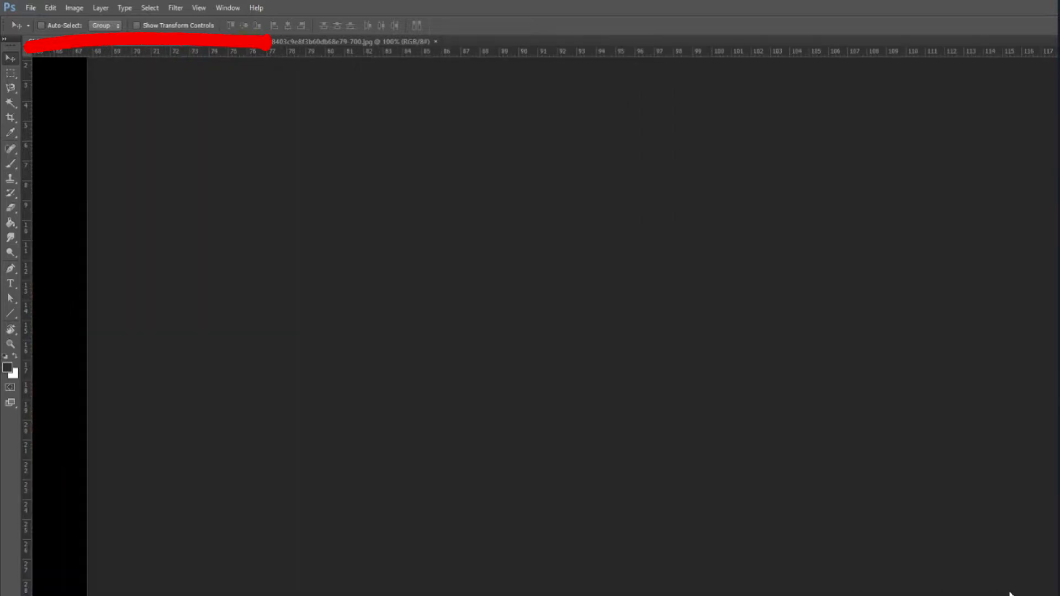
scroll(614, 575, left, 20)
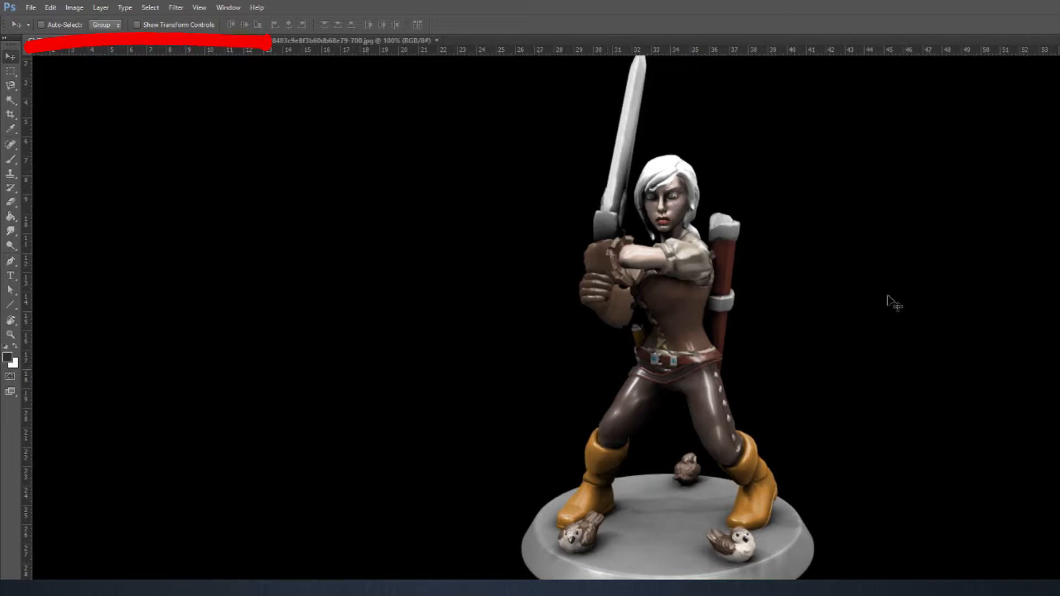
scroll(934, 286, up, 1)
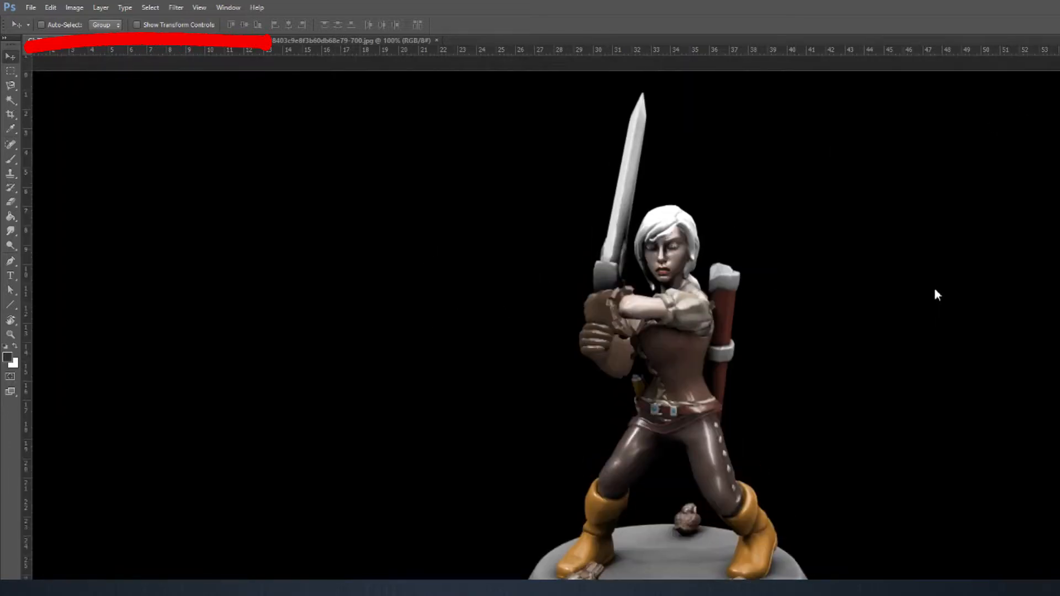
scroll(935, 293, down, 3)
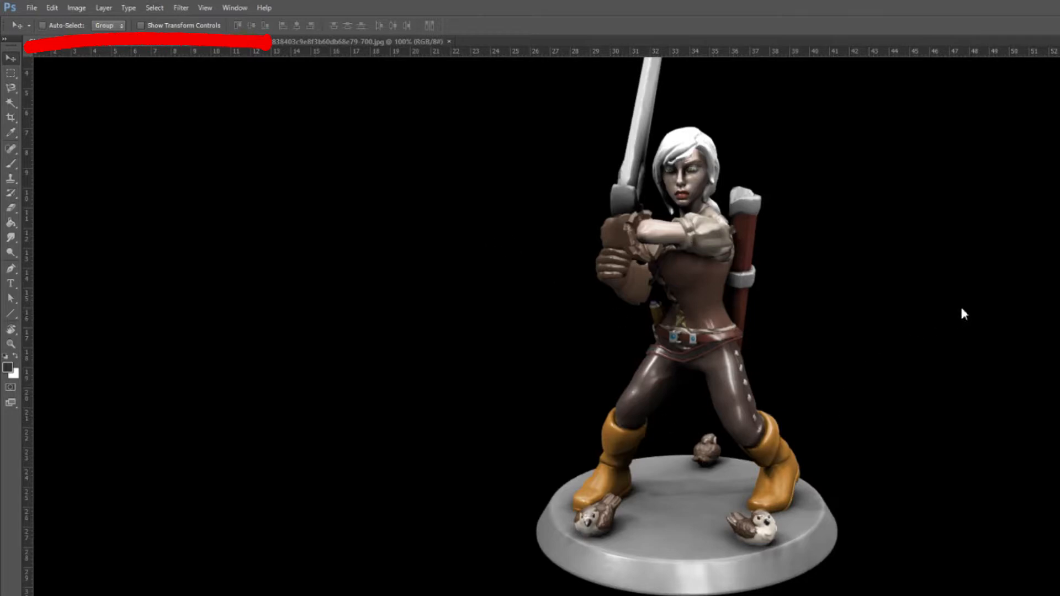
scroll(963, 314, up, 3)
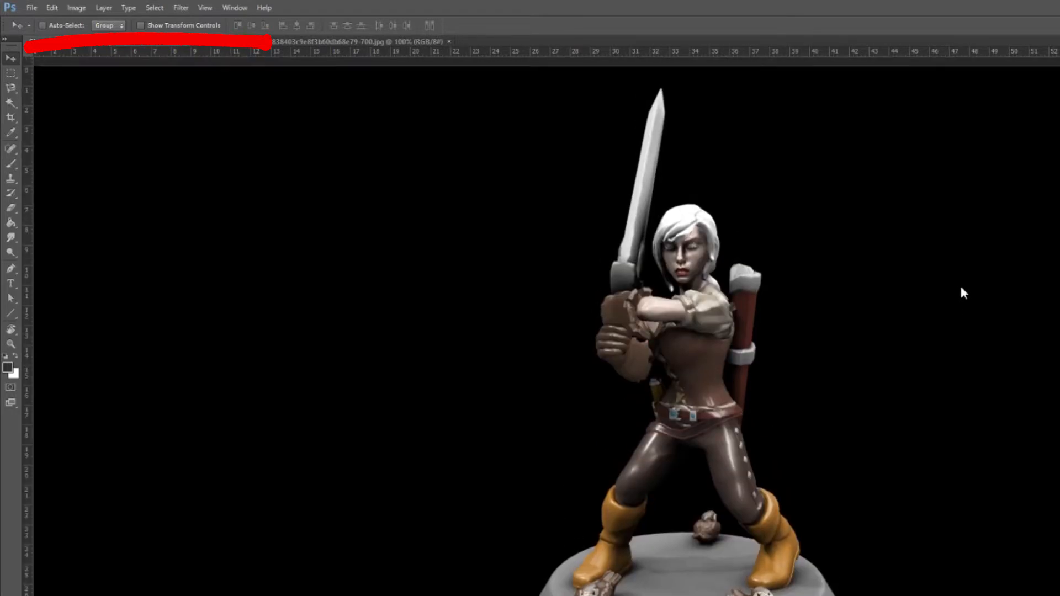
scroll(962, 290, down, 3)
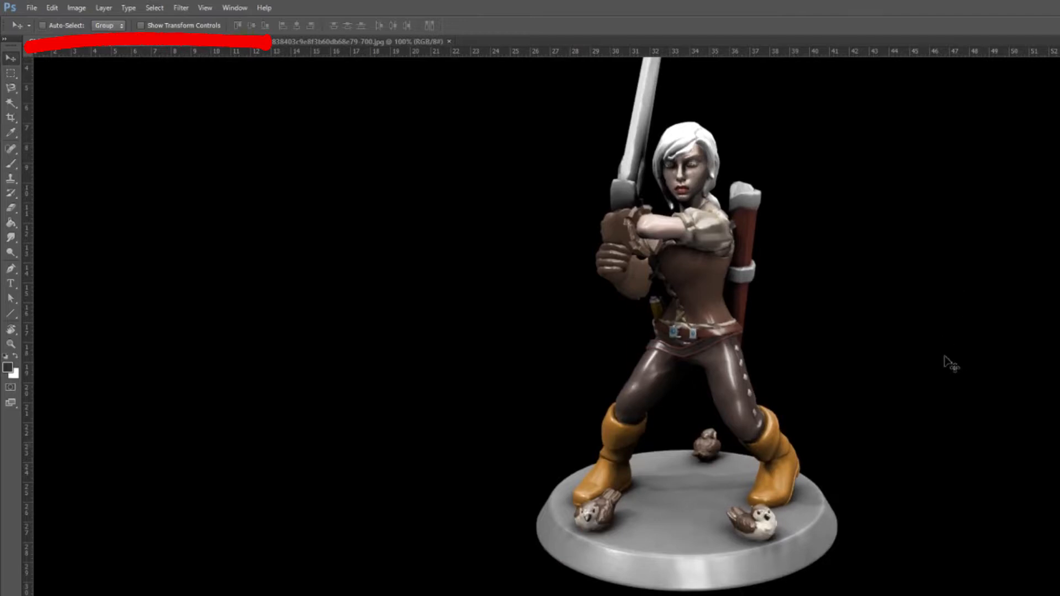
scroll(960, 346, up, 1)
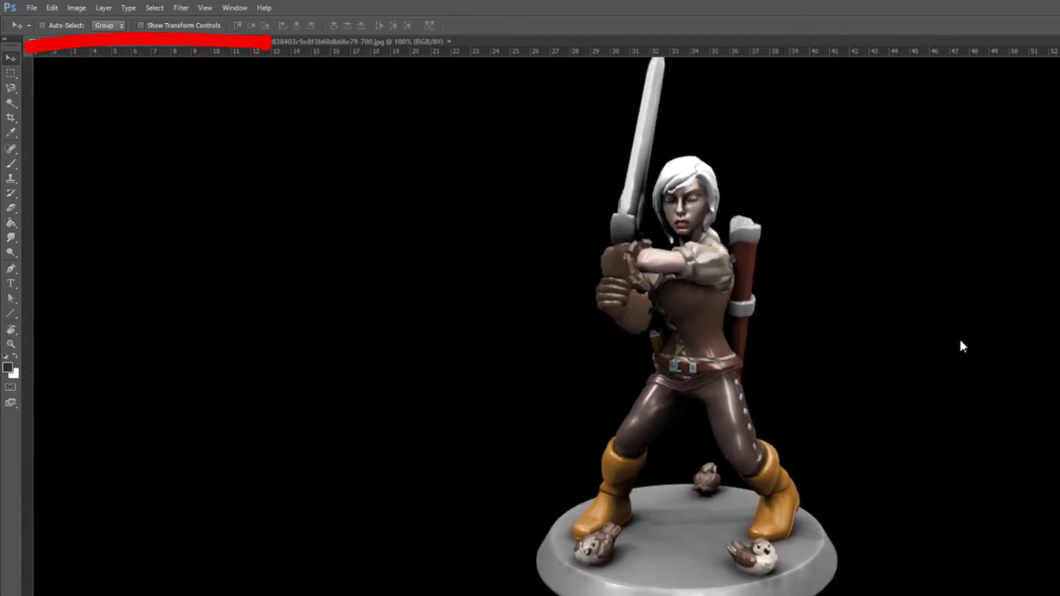
scroll(961, 337, up, 2)
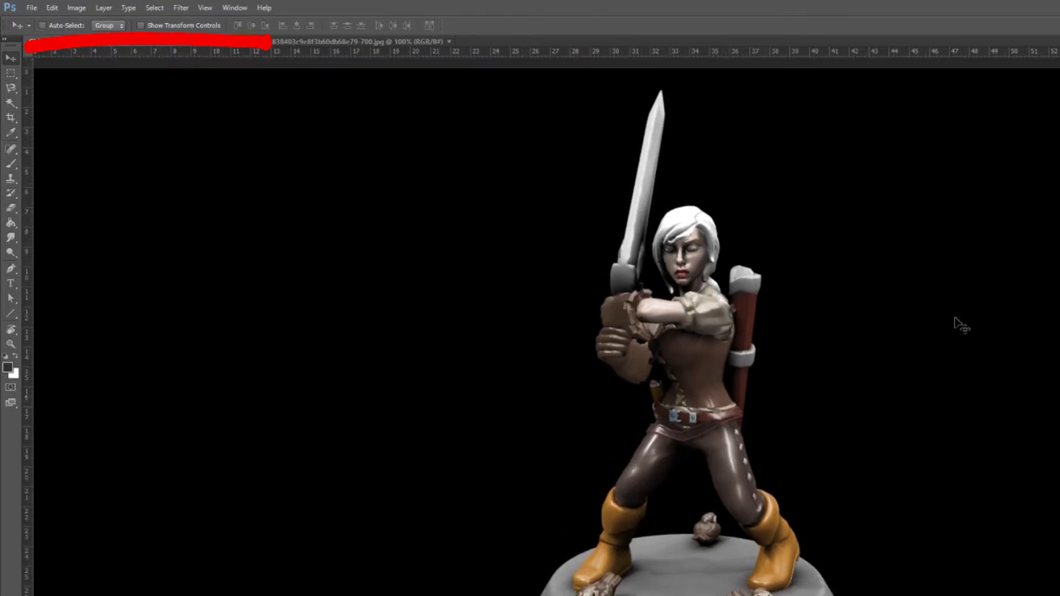
Step: Show the reference statue beside the coloured figure and compare the two down to their bases
click(997, 152)
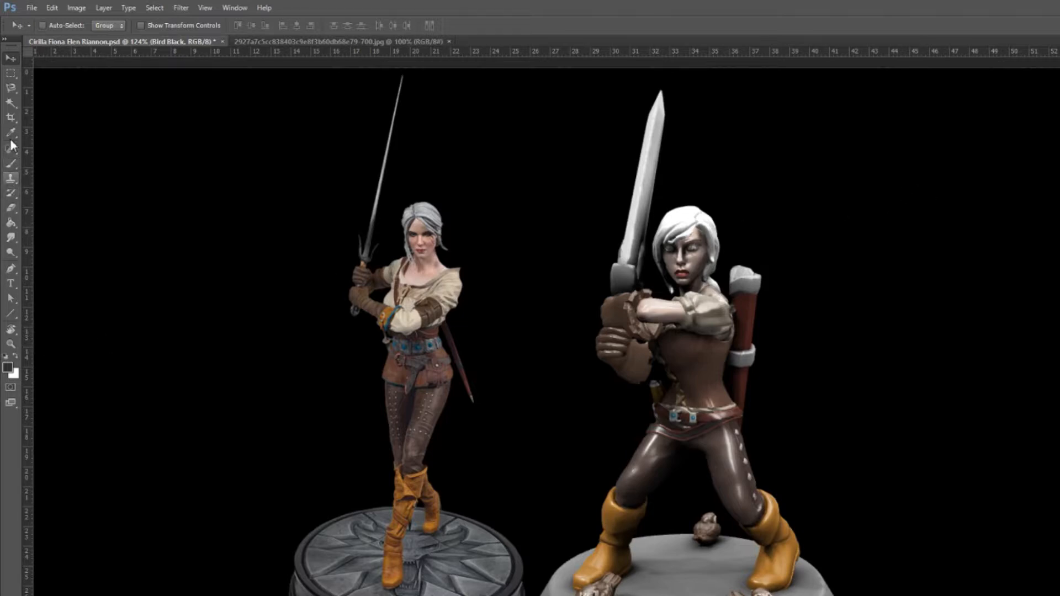
click(11, 163)
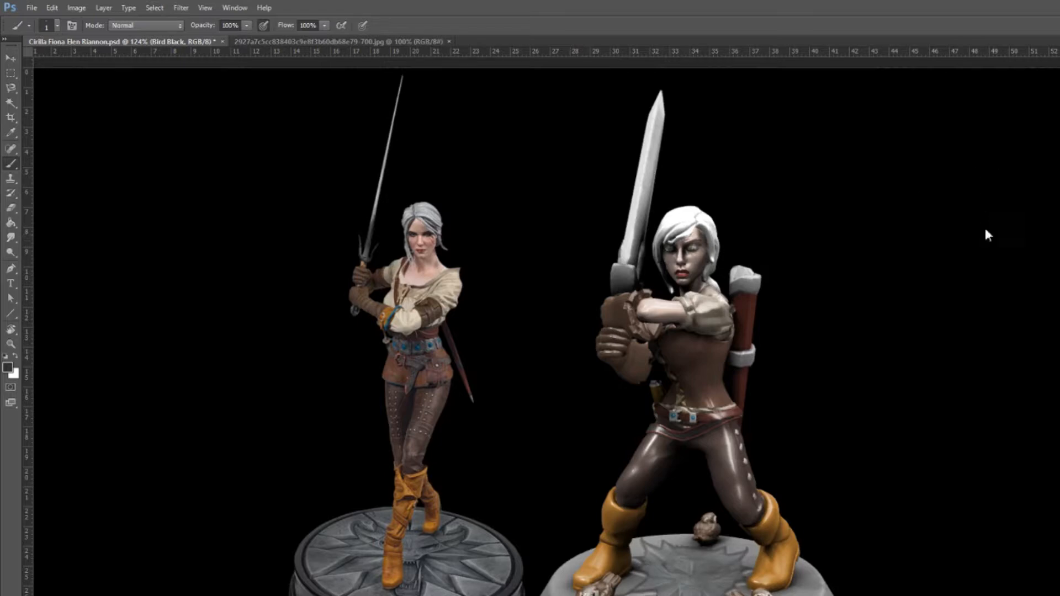
scroll(964, 279, down, 3)
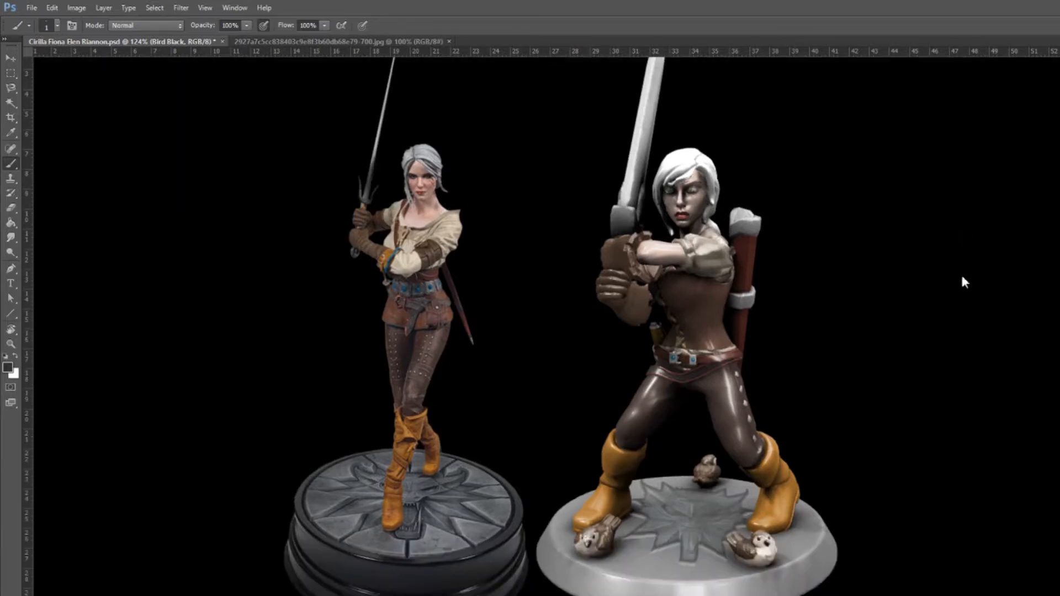
scroll(963, 286, down, 4)
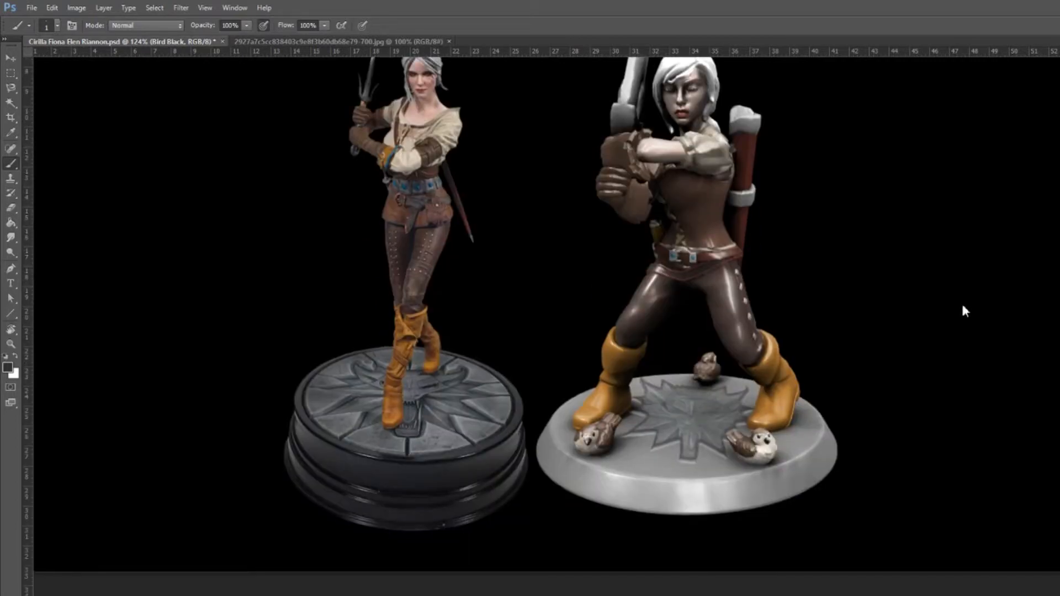
scroll(965, 301, up, 2)
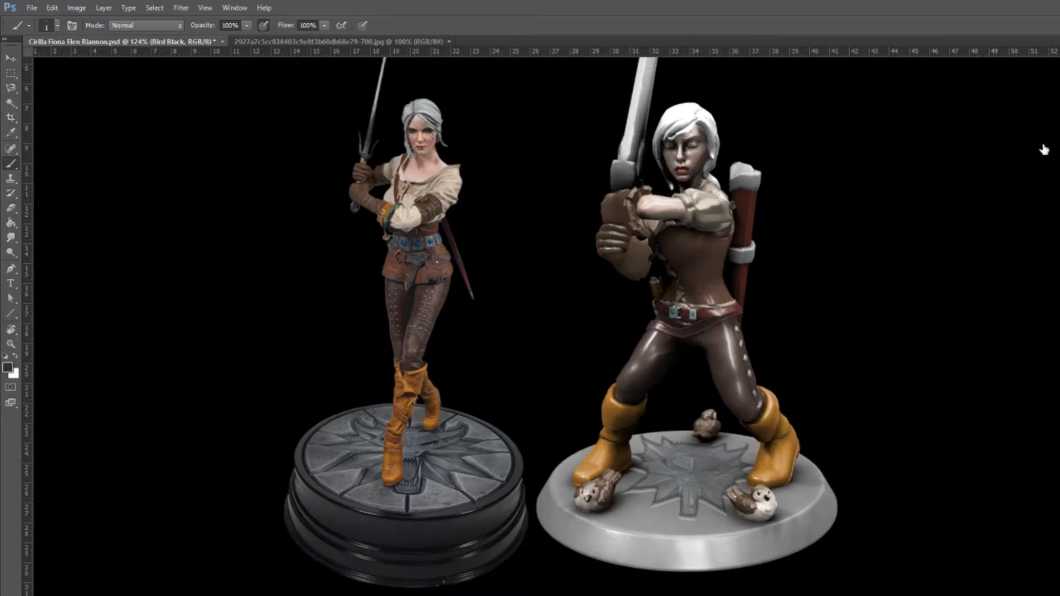
Step: Delete the reference statue's layer, Layer 4, from the document
click(1046, 157)
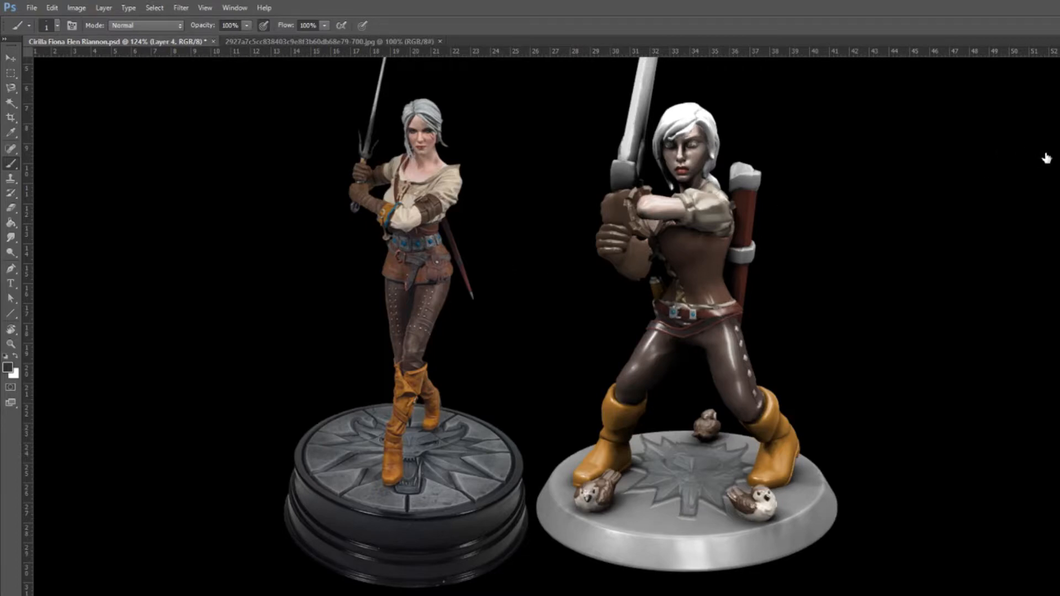
key(Delete)
scroll(971, 287, up, 5)
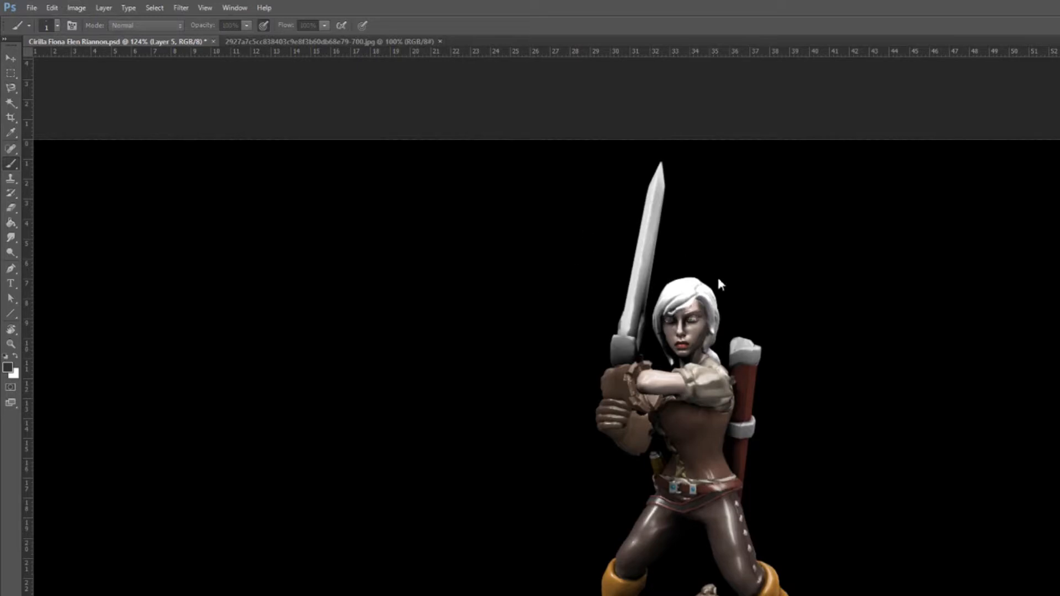
Step: Combine the figure's layers into one group and hide the black background to leave it transparent
scroll(594, 293, down, 2)
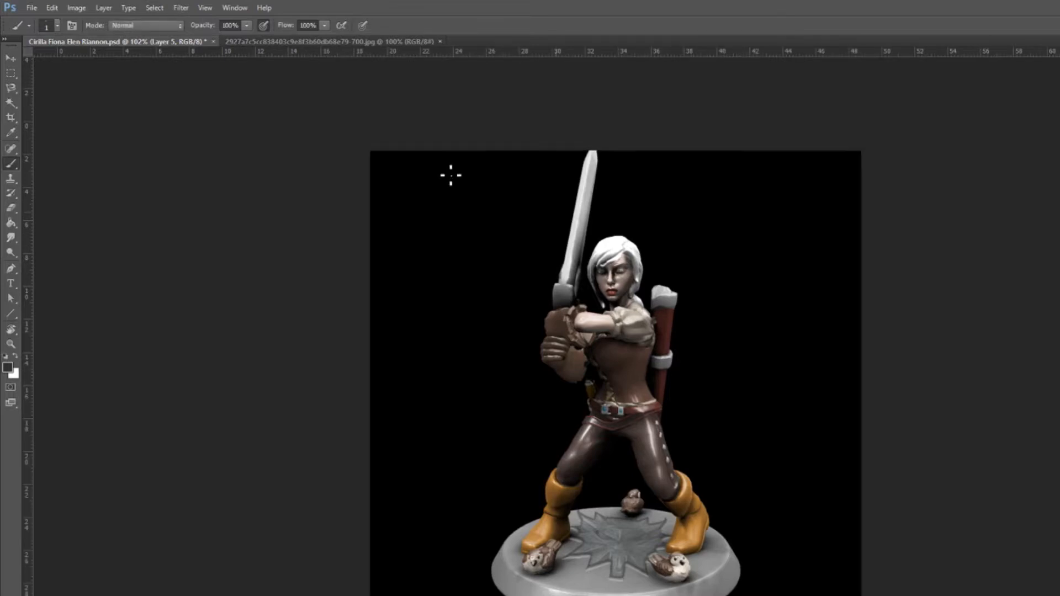
shift+click(1045, 277)
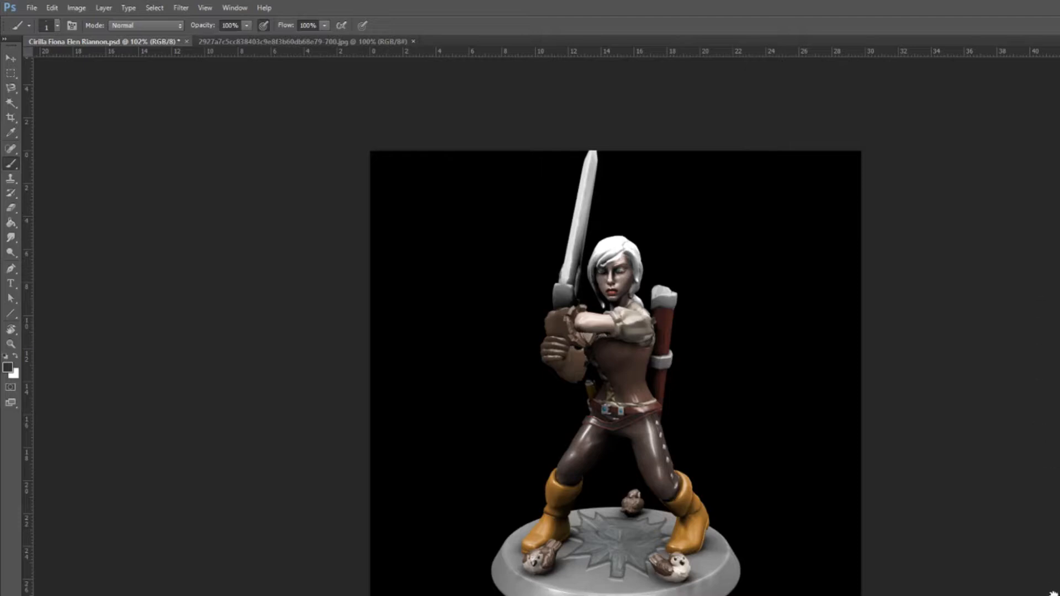
key(ctrl+g)
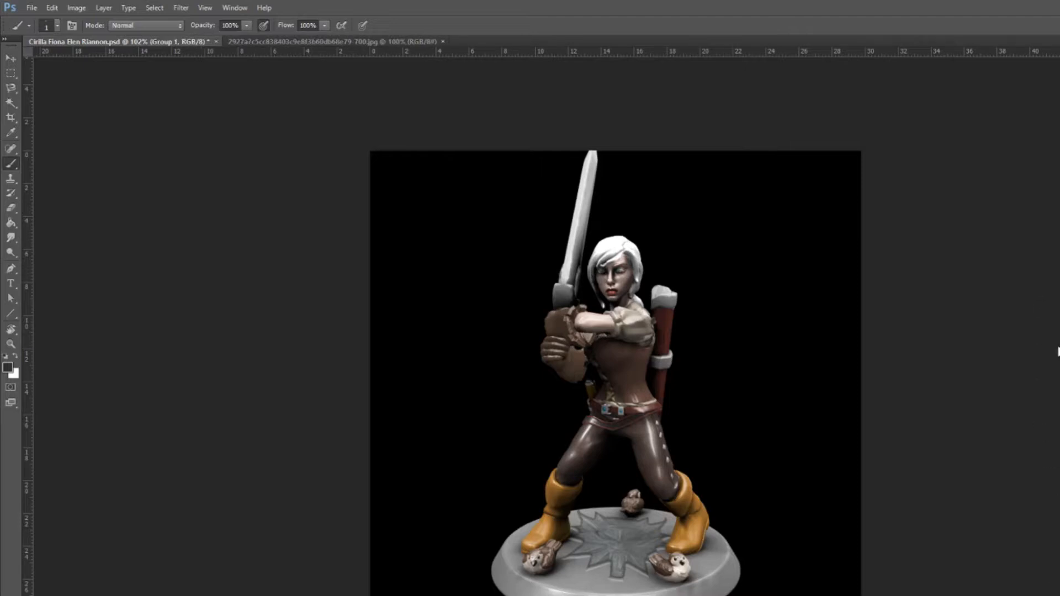
click(10, 57)
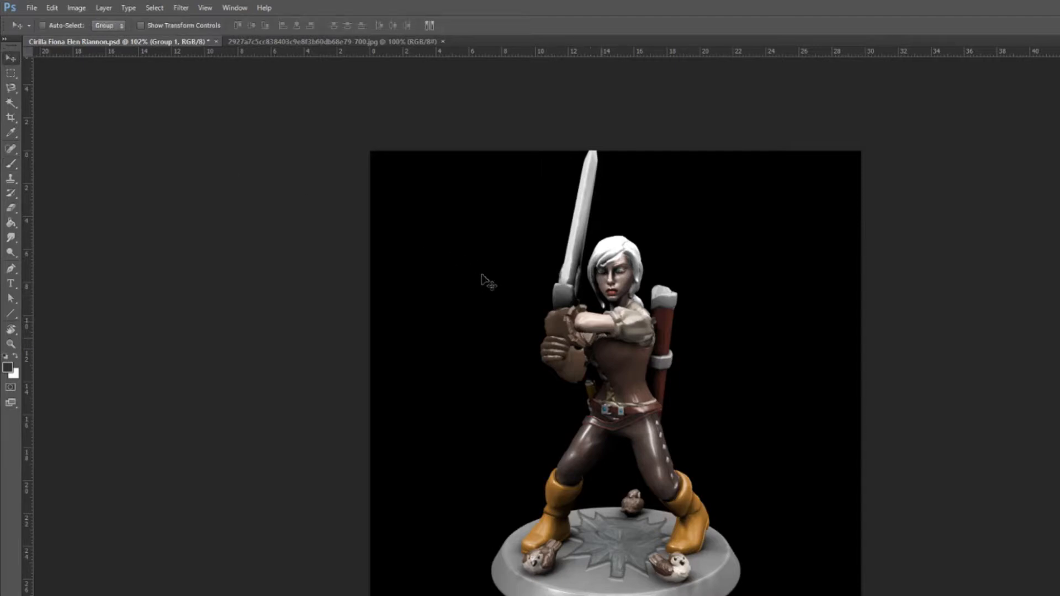
click(994, 166)
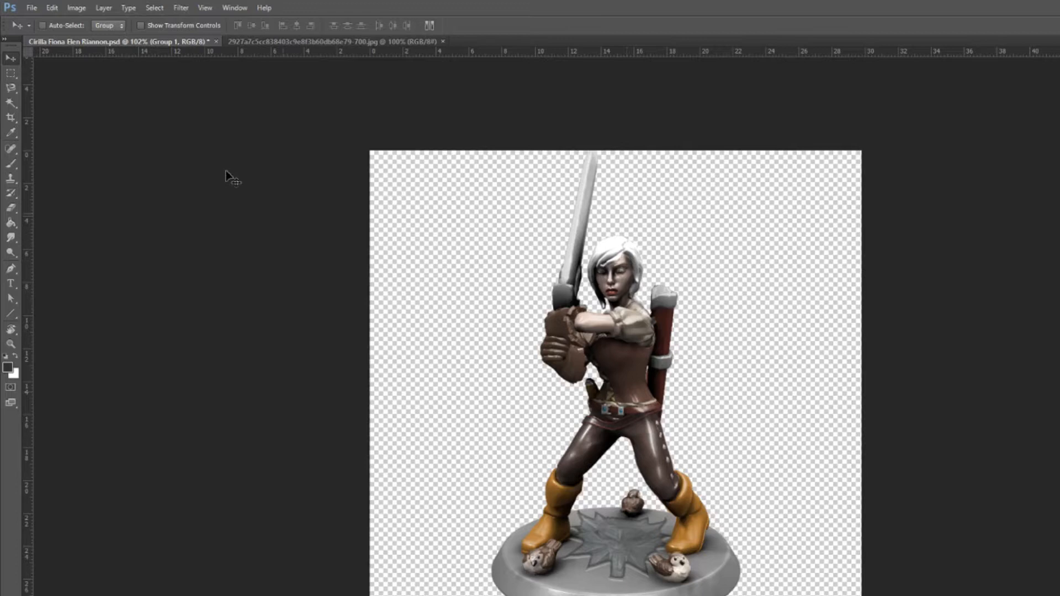
Step: Transform the figure group and move it down and right until the sword tip lies inside the canvas
key(ctrl+t)
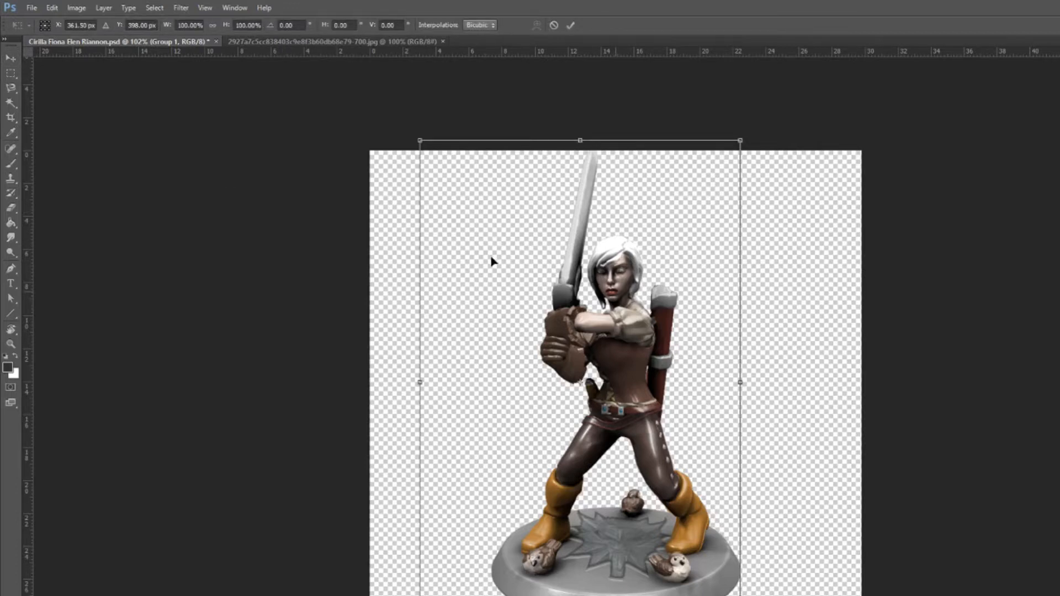
drag(502, 294, 616, 429)
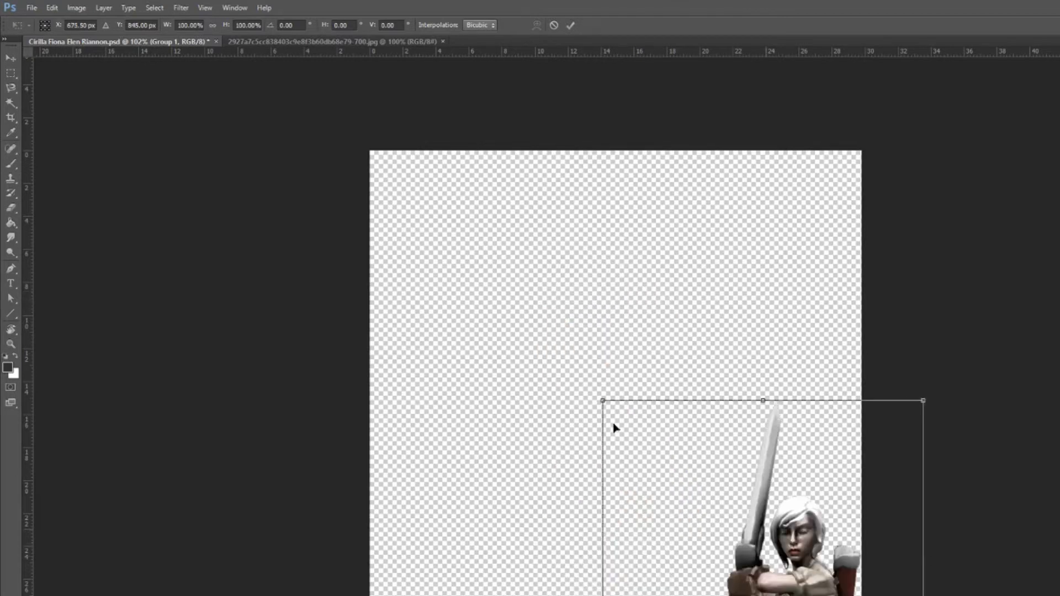
key(ctrl+z)
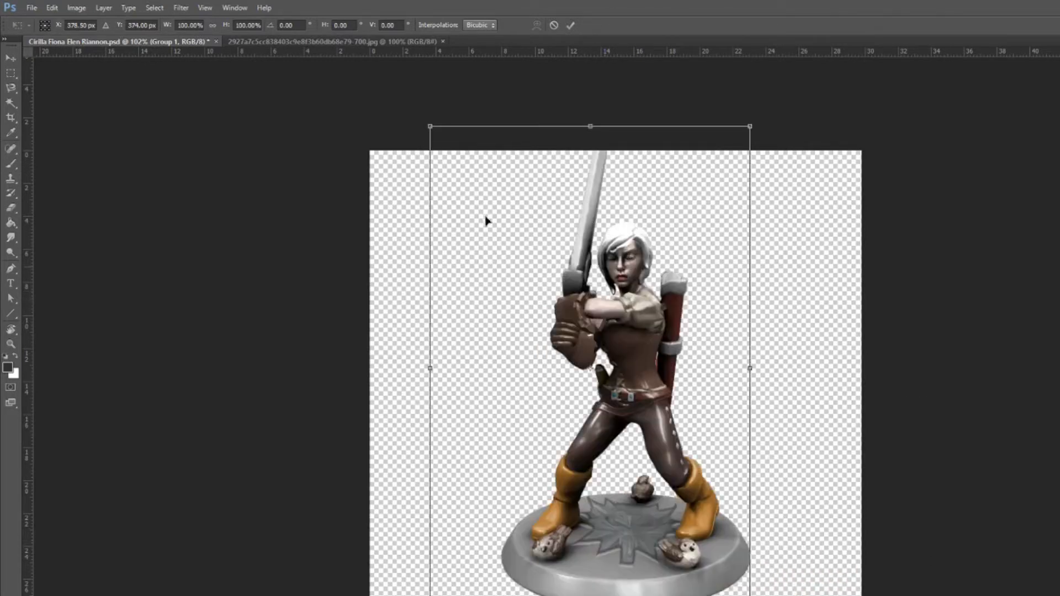
key(ctrl+alt+z)
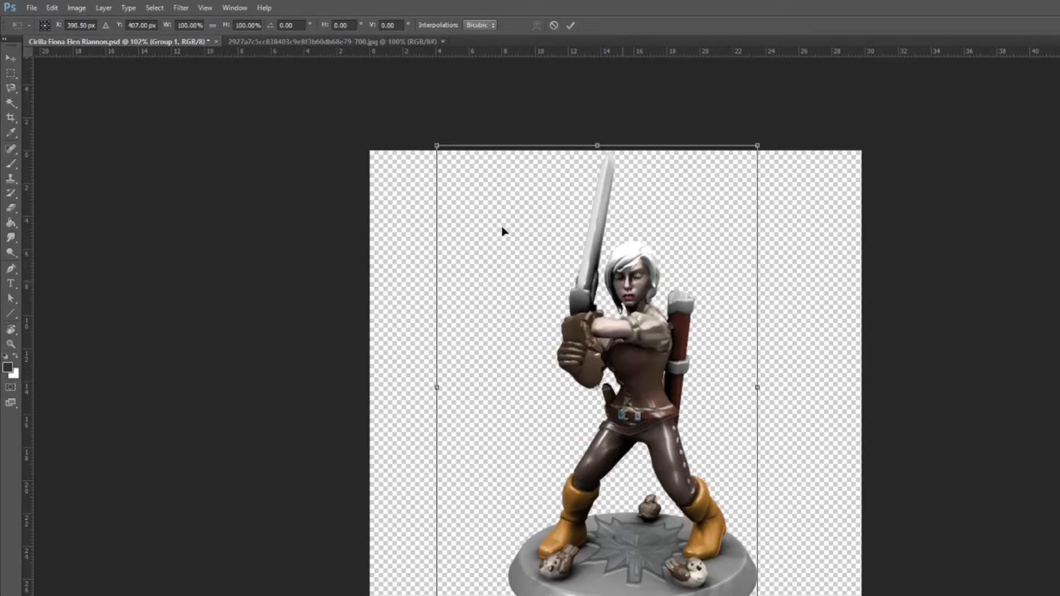
key(shift+Down)
key(shift+Down)
key(Down)
key(Down)
key(shift+Left)
key(Left)
key(Left)
key(Left)
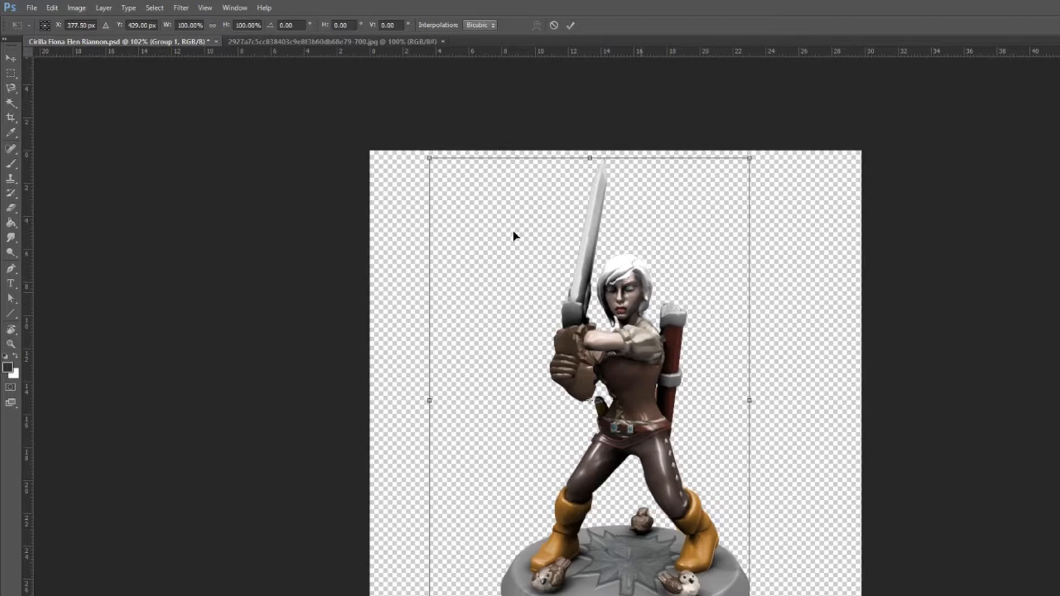
Step: Nudge the figure group to X 378.50 px, Y 424 px and apply the transform
key(Right)
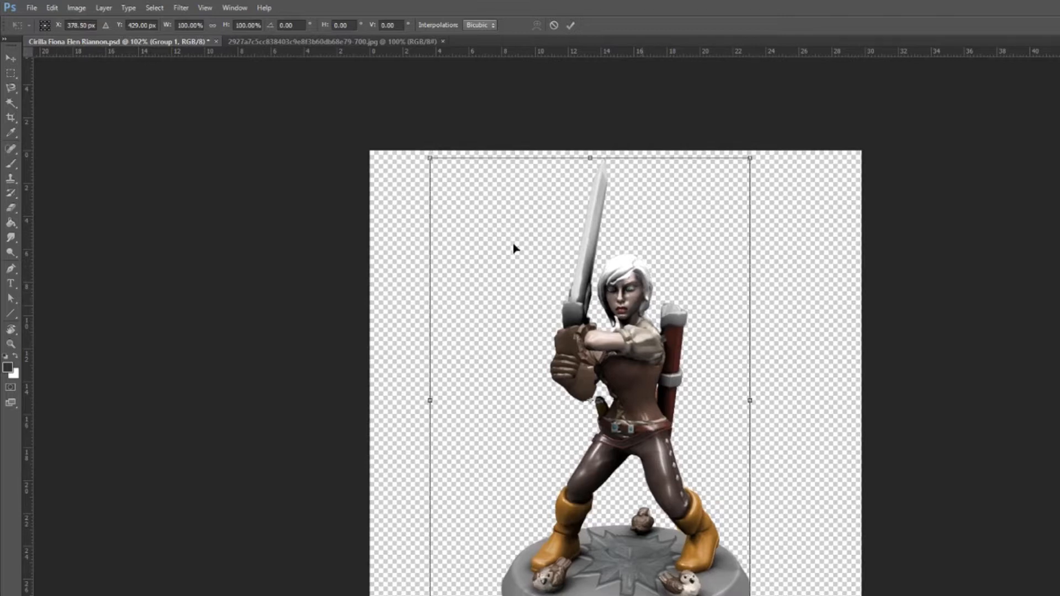
key(Up)
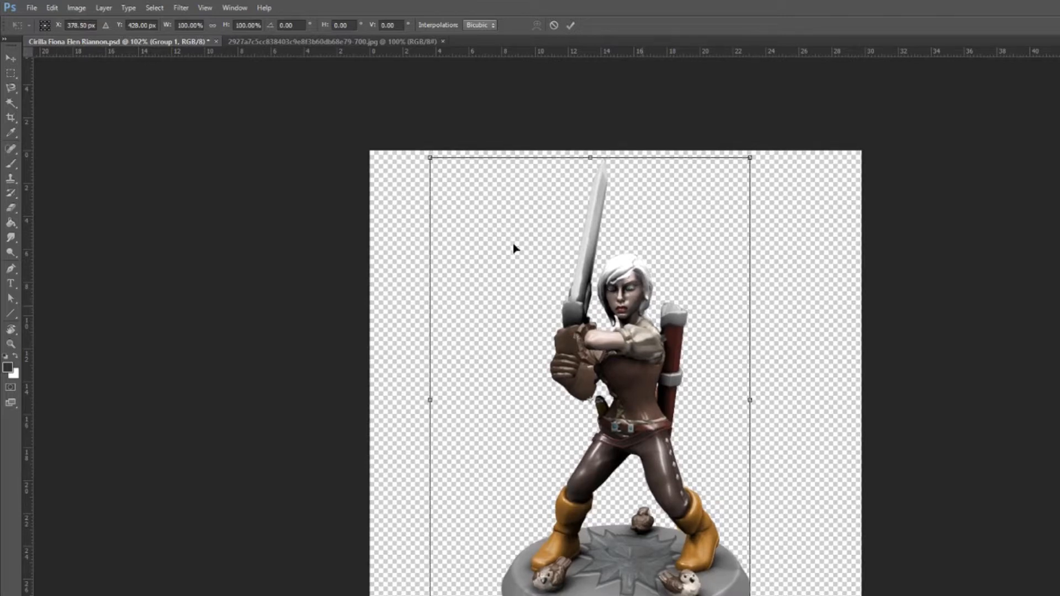
key(Up)
key(Up)
key(Up)
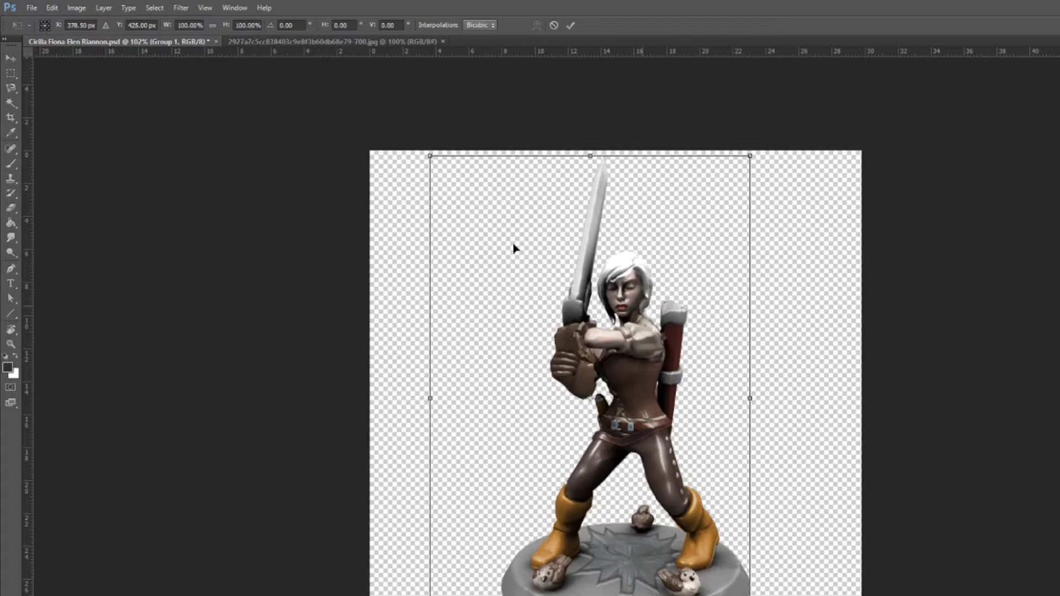
key(Up)
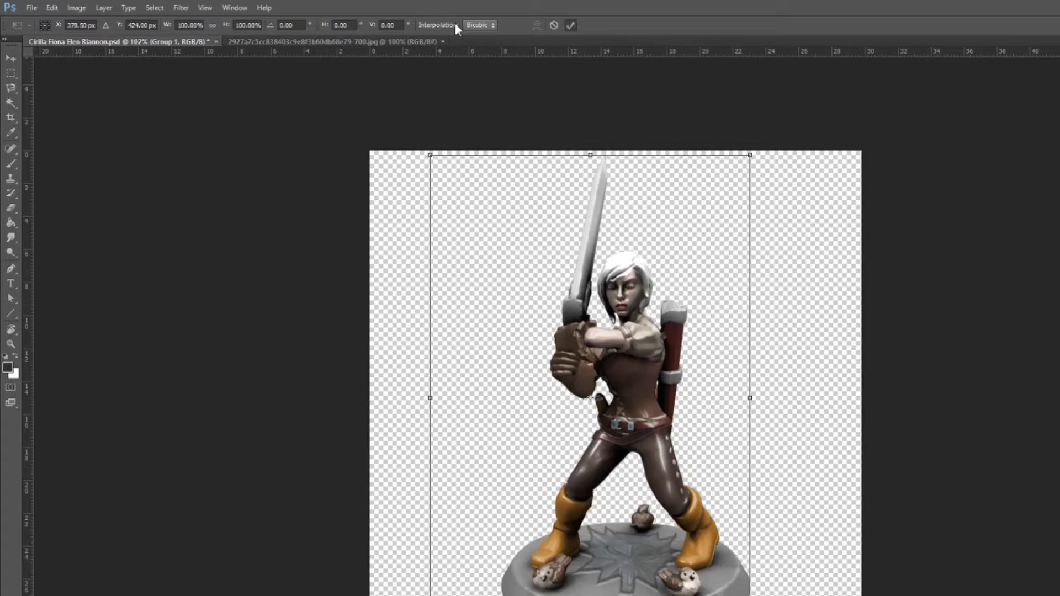
key(Return)
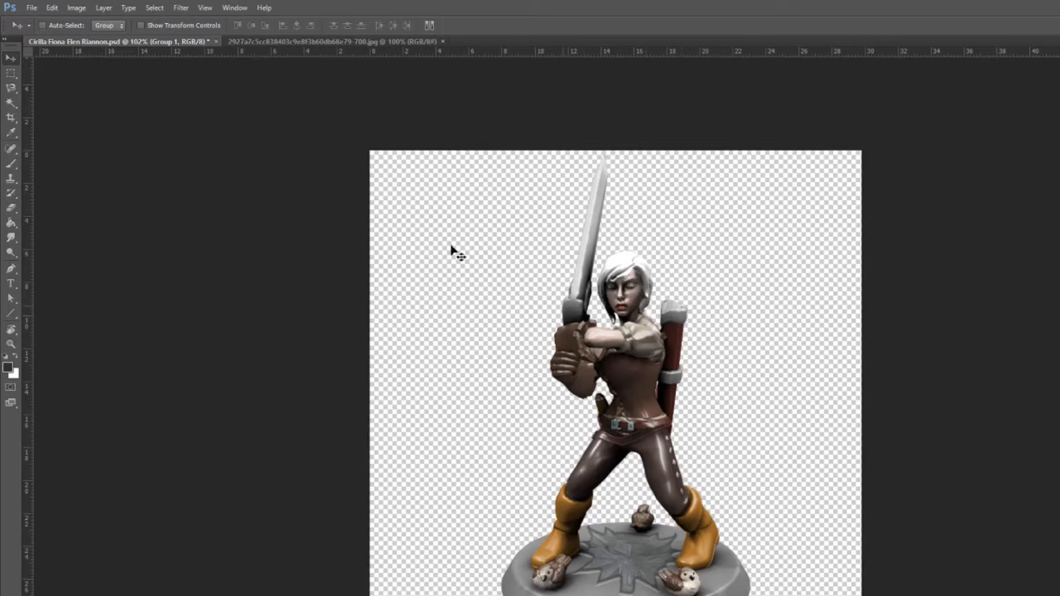
Step: Copy the whole forest image into the miniature document and place its layer beneath the figure group
key(ctrl+Tab)
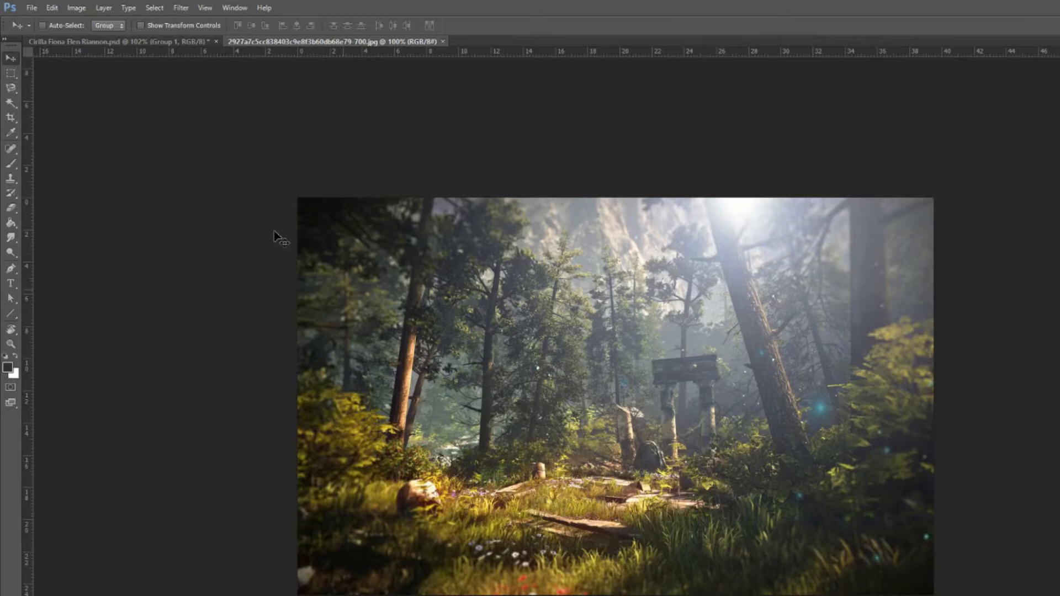
key(ctrl+a)
click(117, 41)
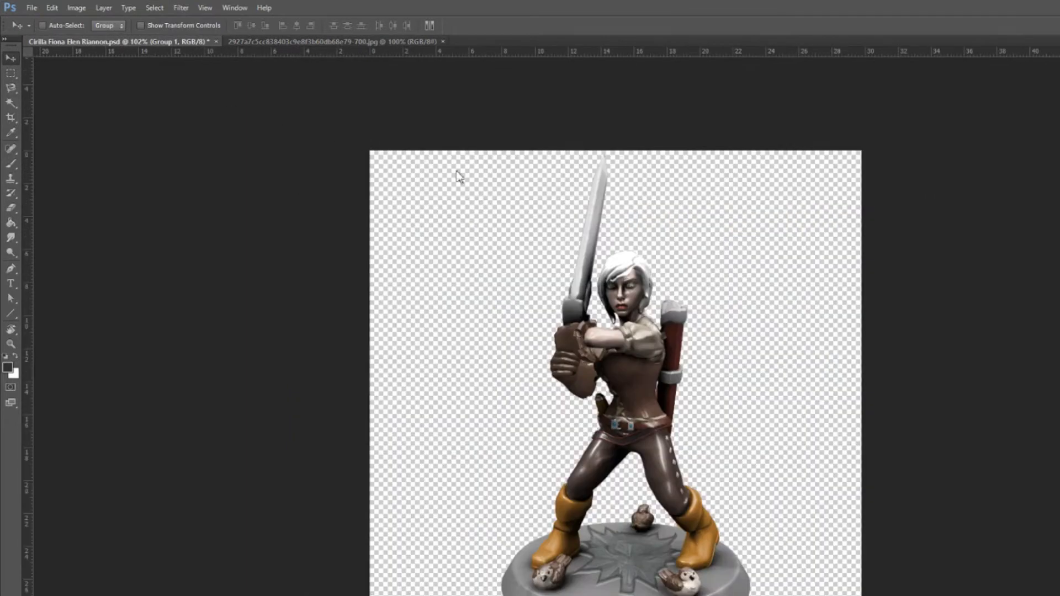
key(ctrl+v)
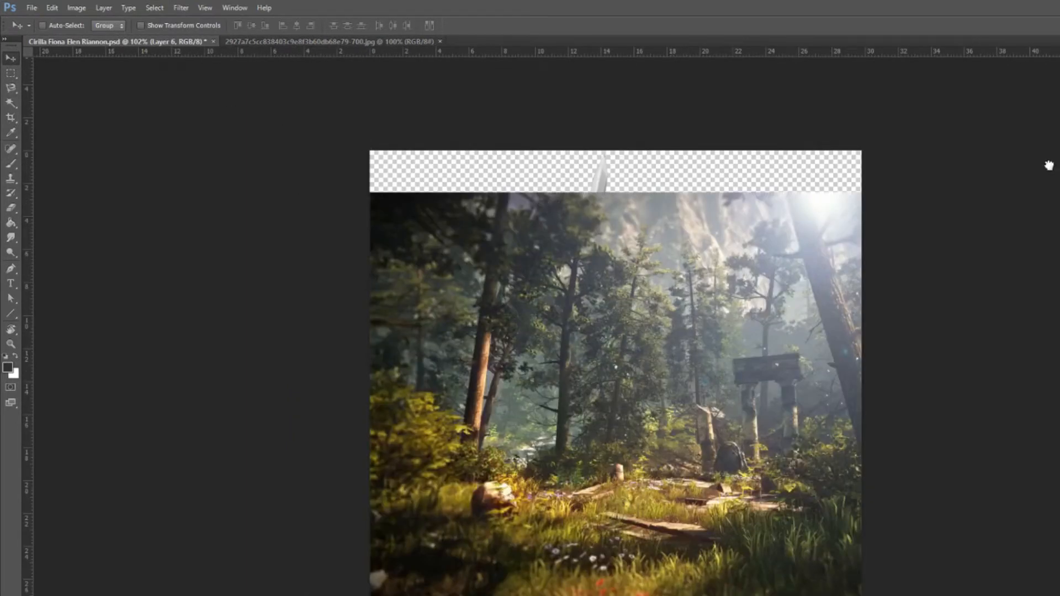
drag(1049, 173, 1047, 173)
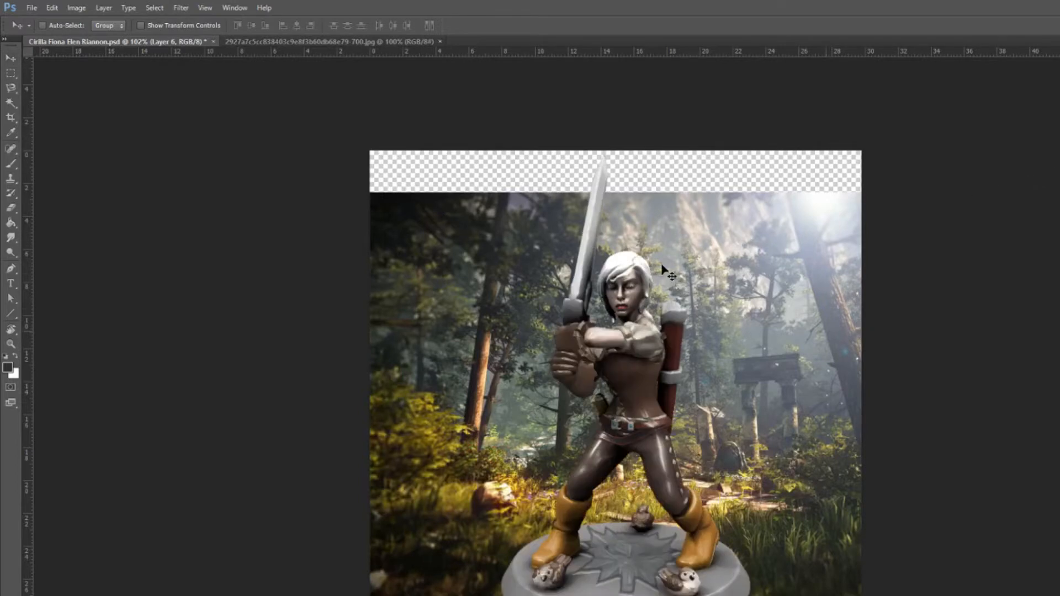
Step: Move the forest layer and scale it to about 126.7% so it fills the whole canvas behind the figure
key(ctrl+t)
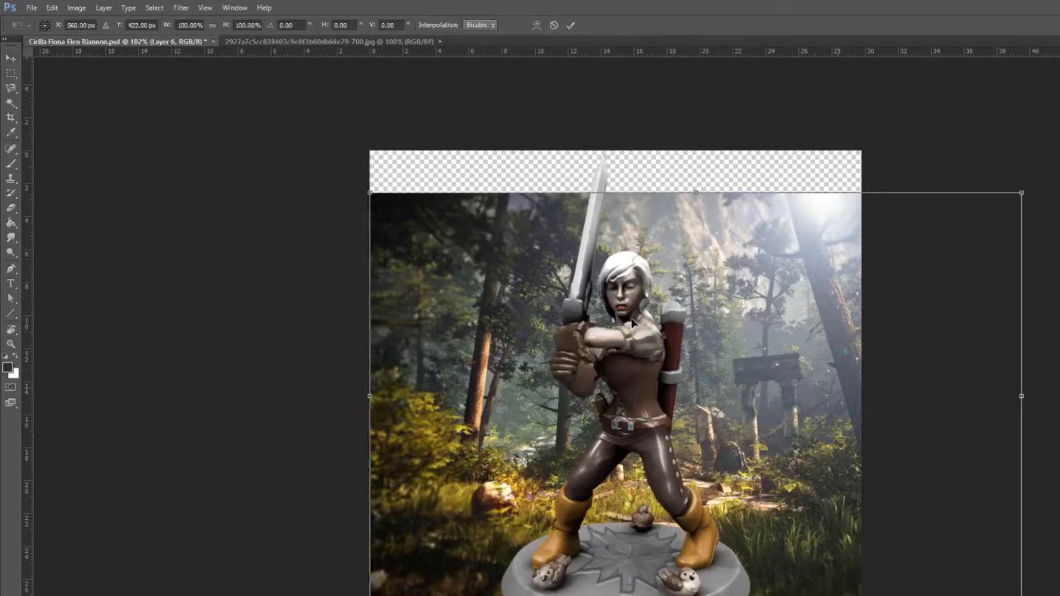
drag(685, 312, 627, 349)
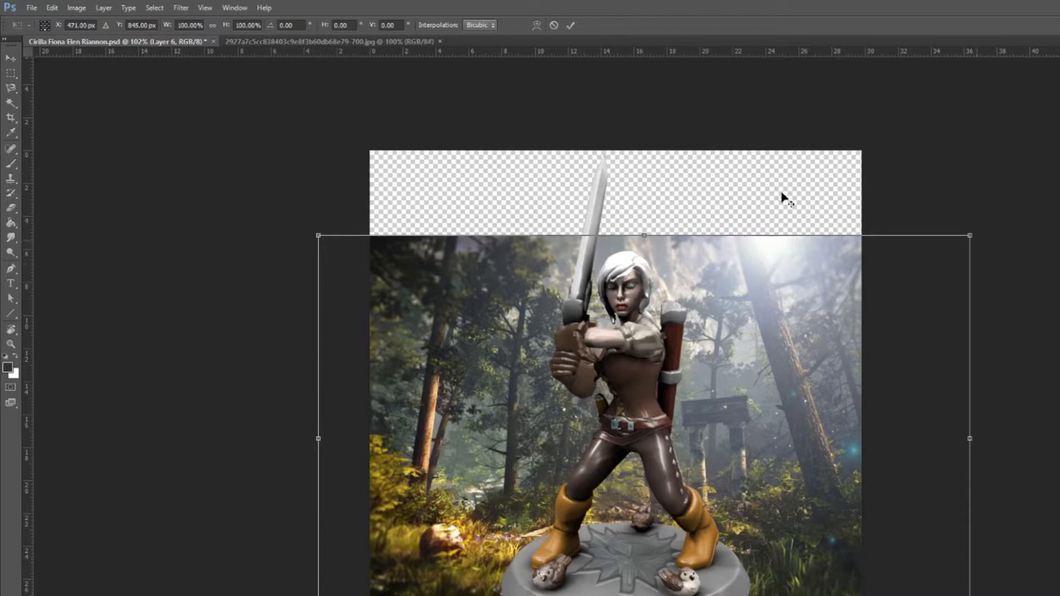
drag(780, 191, 868, 121)
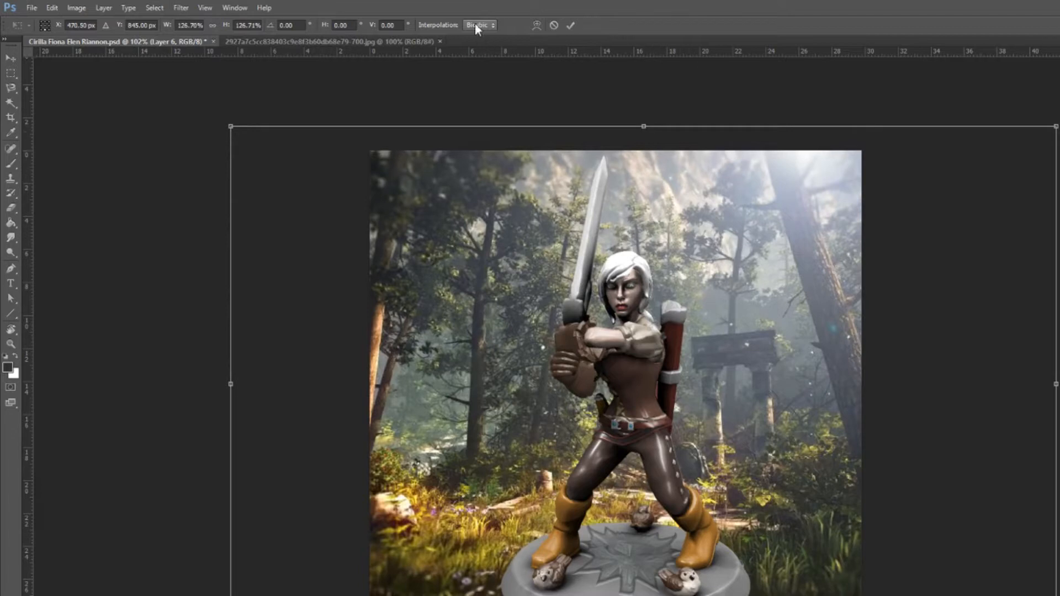
key(Return)
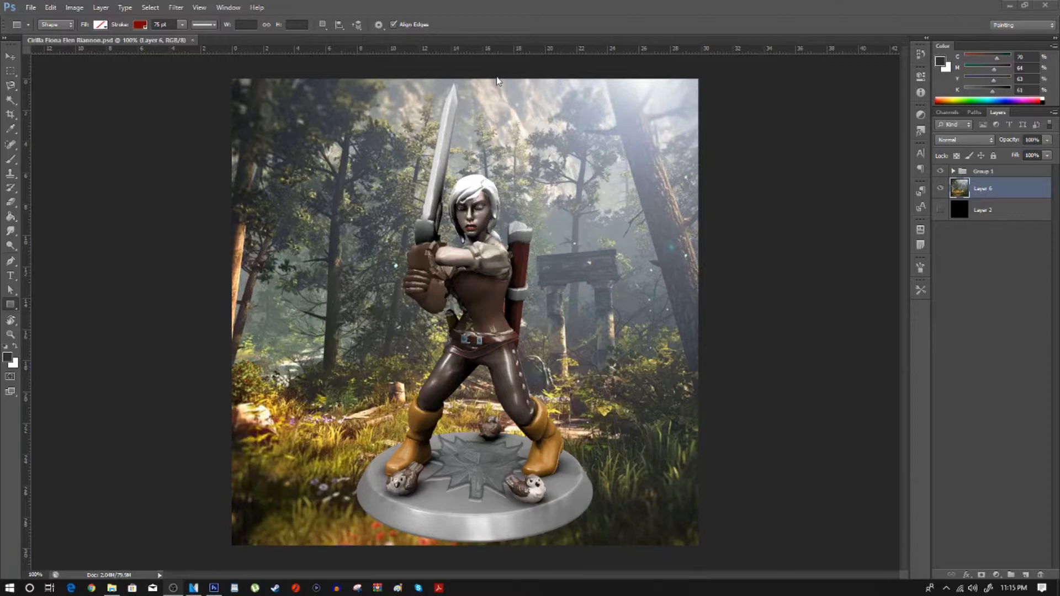
Step: Open DnD_5E_CharacterSheet - Form Fillable from the Desktop's DnD Characters folder and choose page 2 for import
click(29, 10)
click(29, 31)
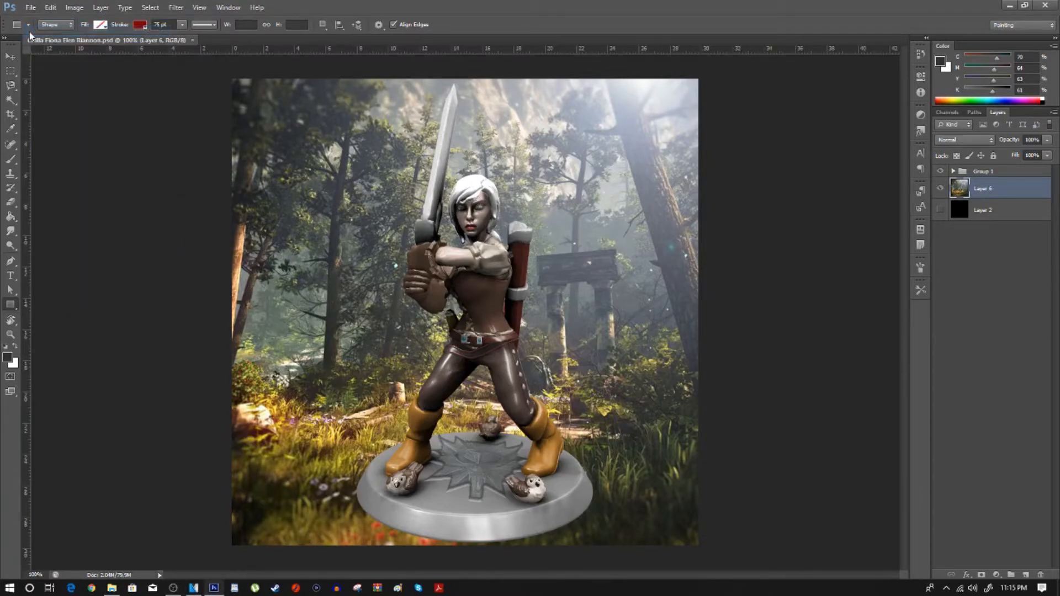
click(414, 201)
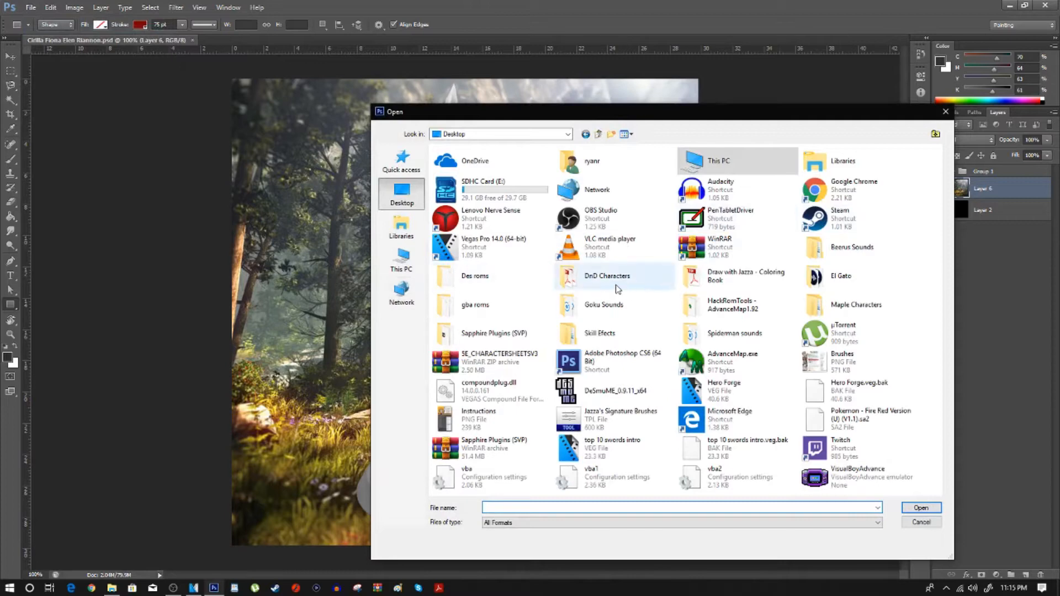
double_click(620, 285)
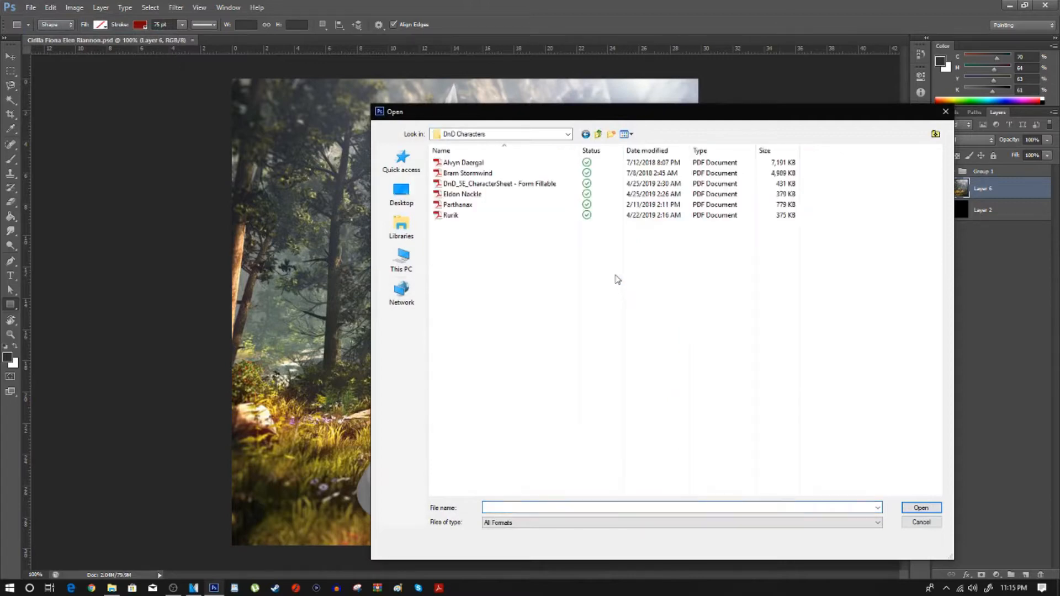
double_click(493, 188)
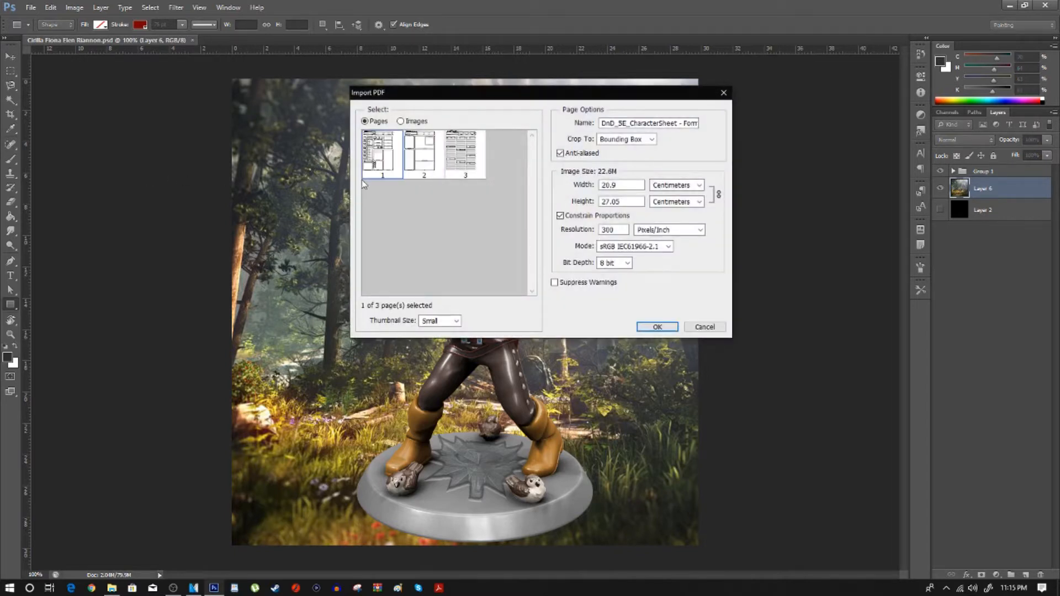
click(425, 166)
click(408, 123)
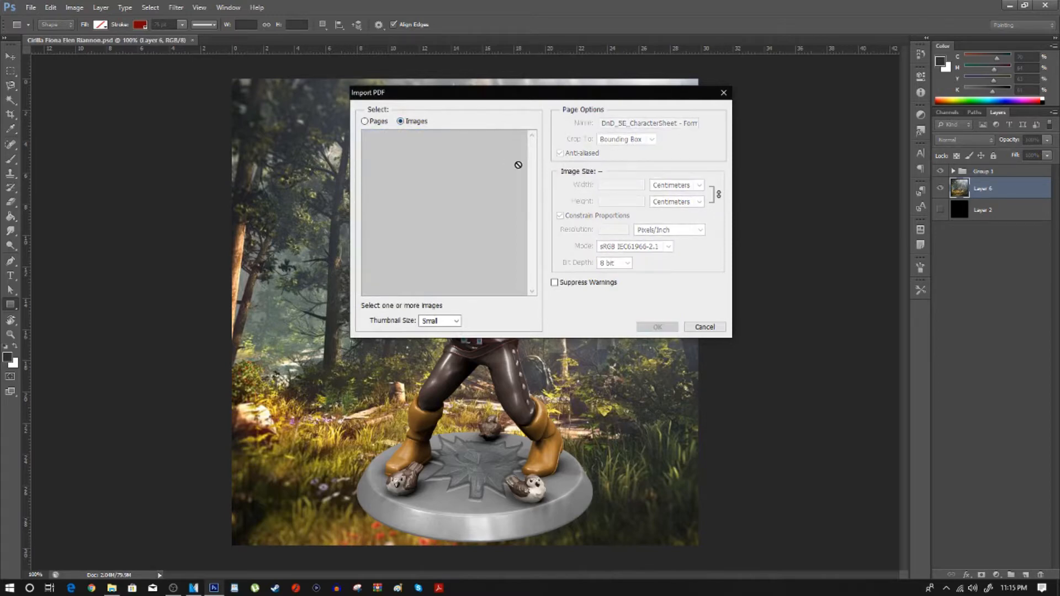
scroll(426, 241, down, 1)
scroll(415, 168, up, 1)
scroll(414, 168, down, 1)
click(365, 122)
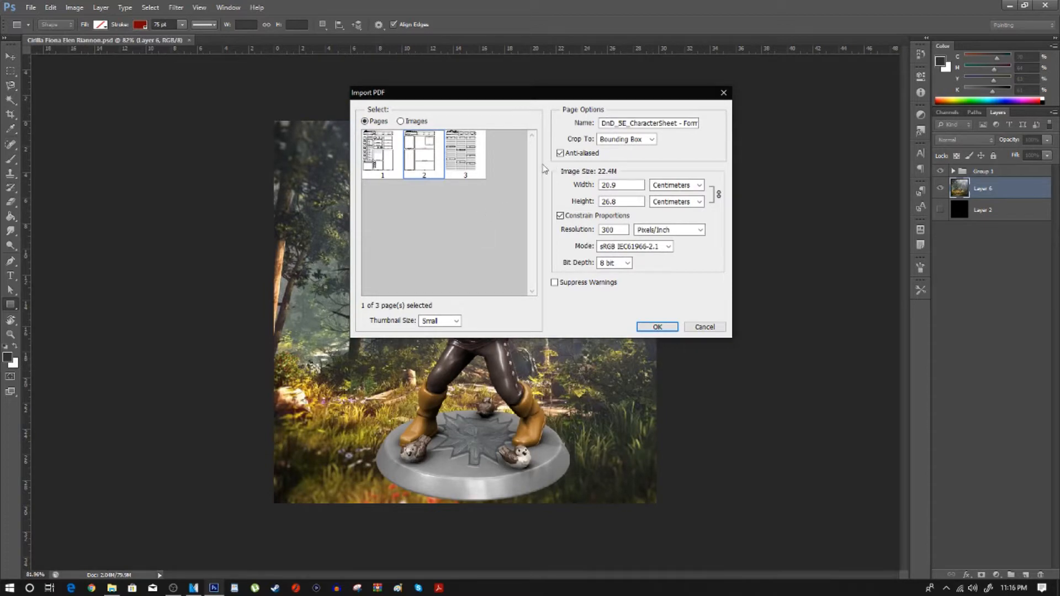
Step: Set the page thumbnails to Fit Page, check the sheet's pages and import page 2 at 300 pixels/inch
click(454, 322)
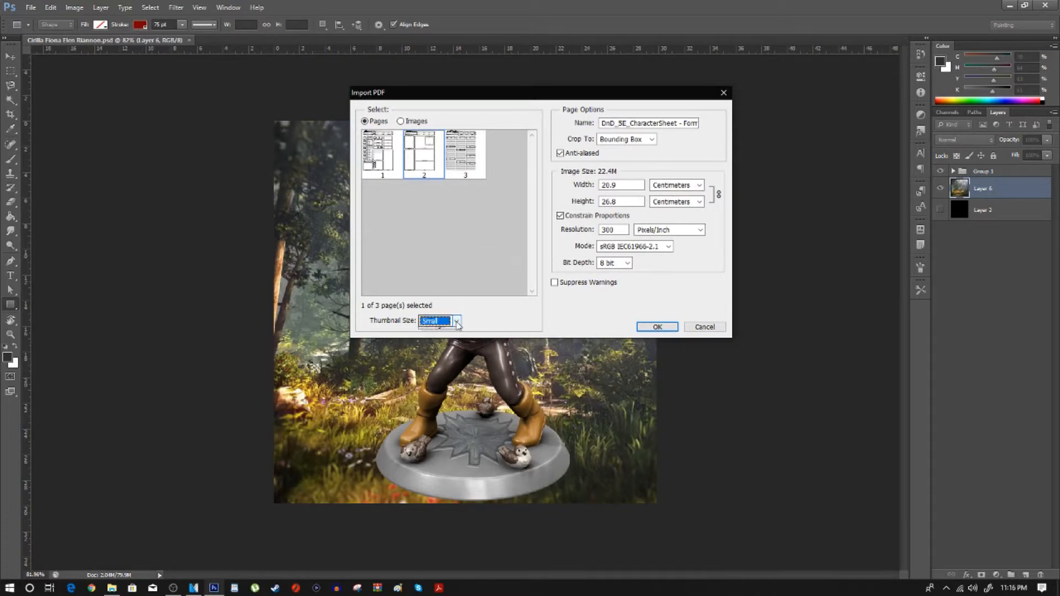
click(442, 349)
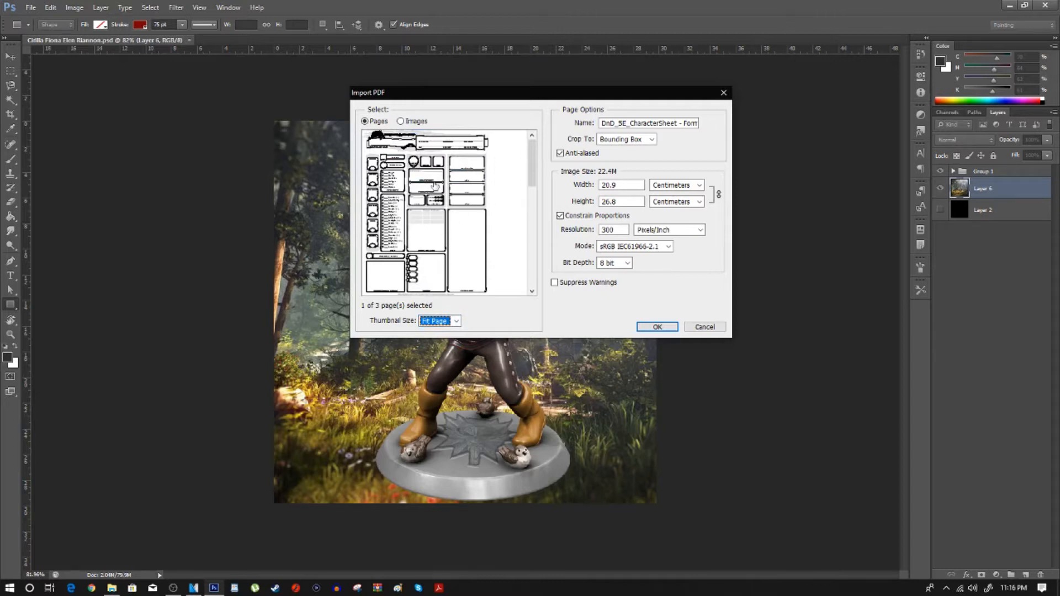
scroll(467, 204, down, 3)
scroll(467, 205, down, 3)
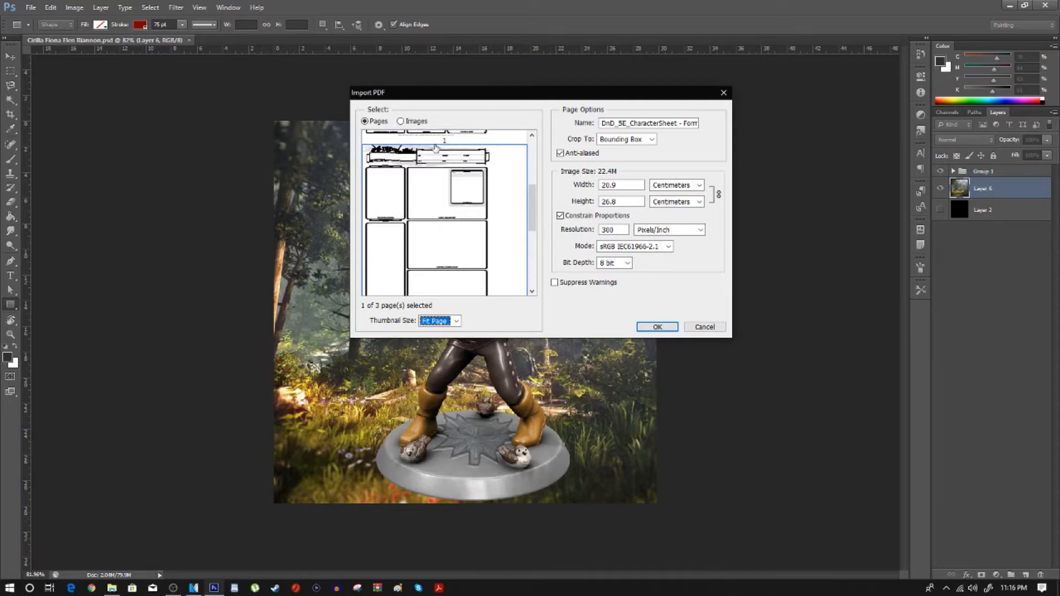
click(658, 327)
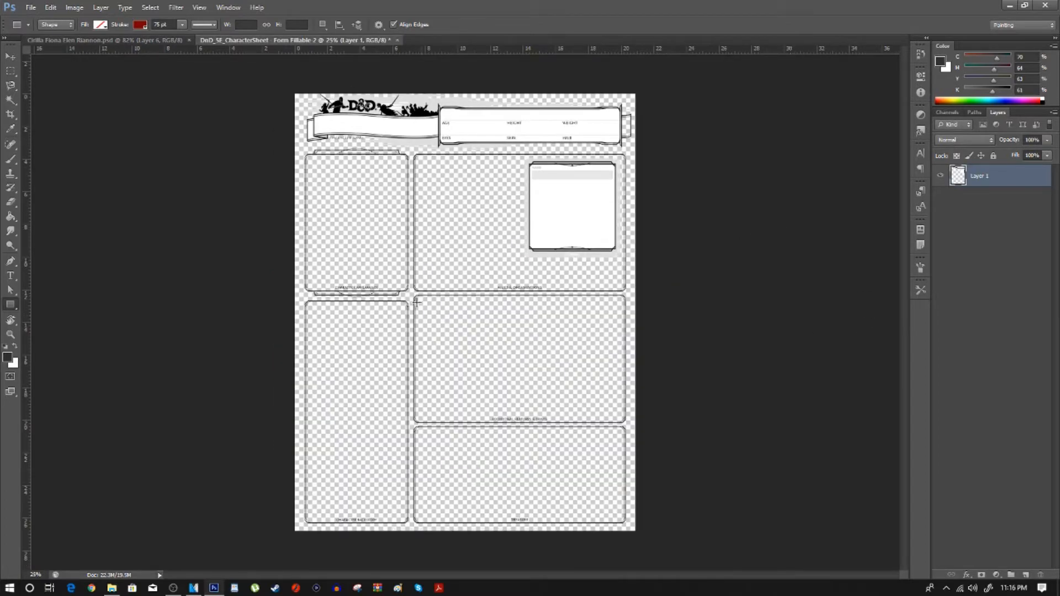
Step: Try to copy the forest layer into the character sheet, undo the paste and return to the miniature document
scroll(320, 293, up, 2)
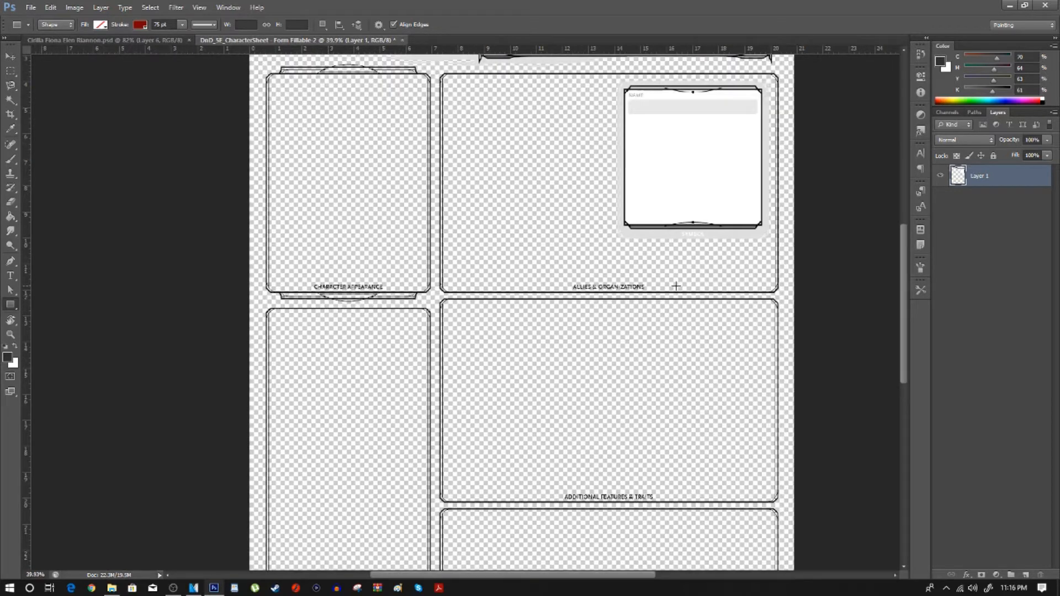
scroll(342, 115, down, 4)
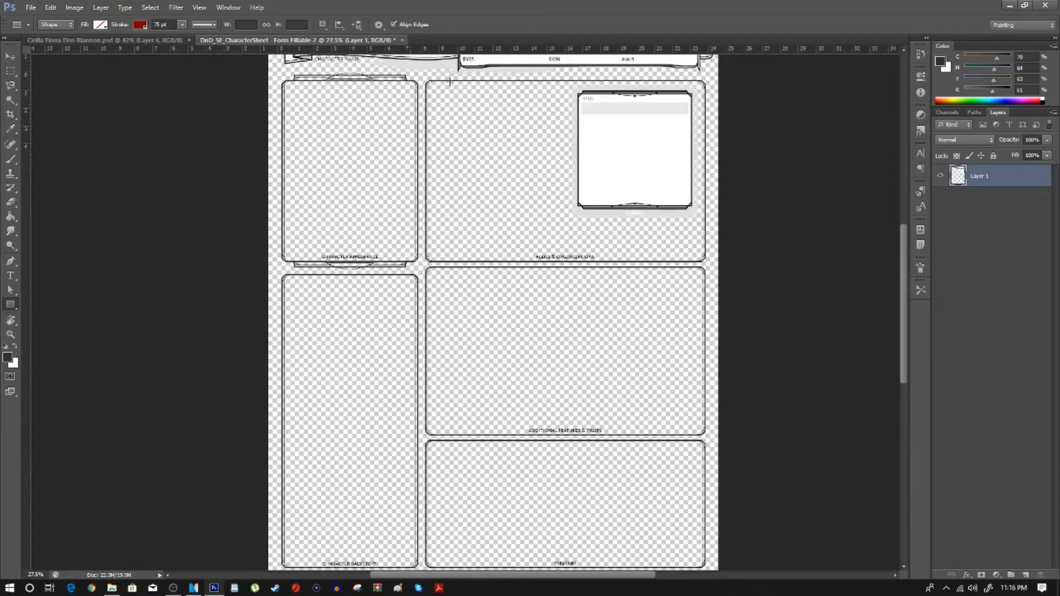
scroll(486, 167, up, 1)
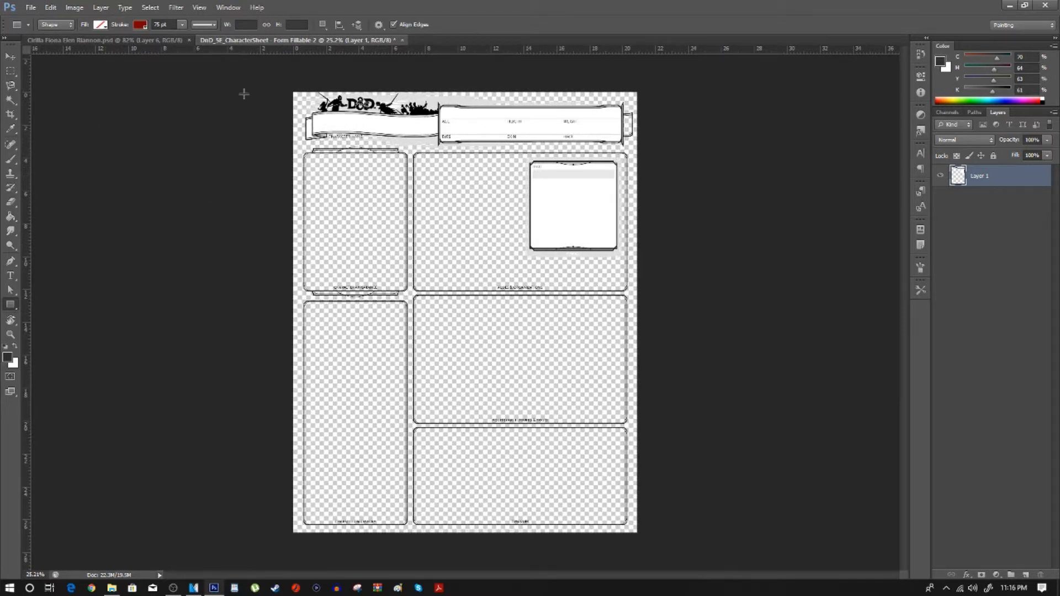
click(153, 42)
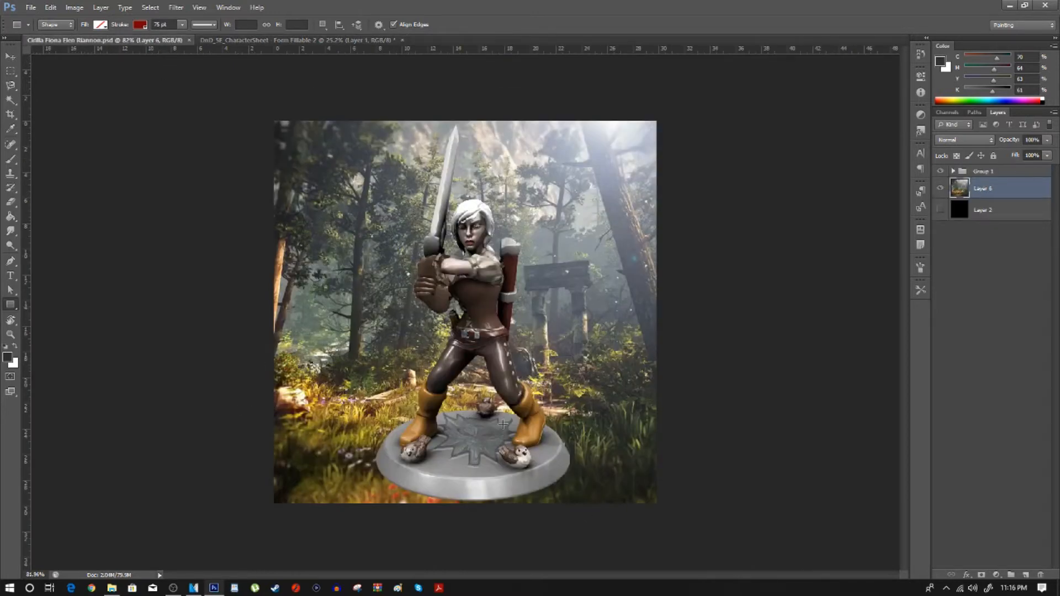
key(ctrl+a)
drag(584, 431, 288, 82)
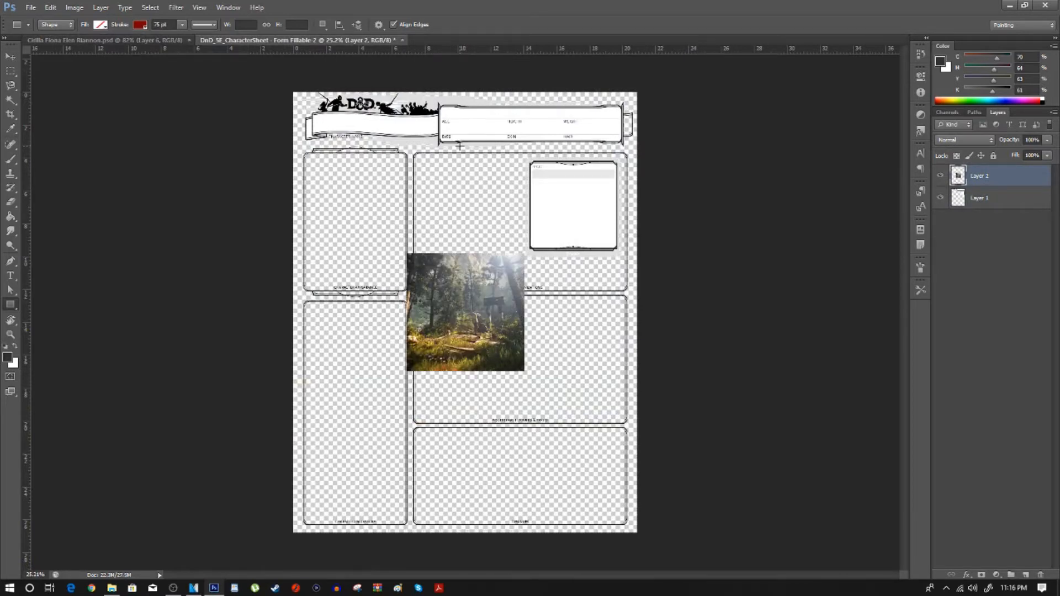
key(ctrl+z)
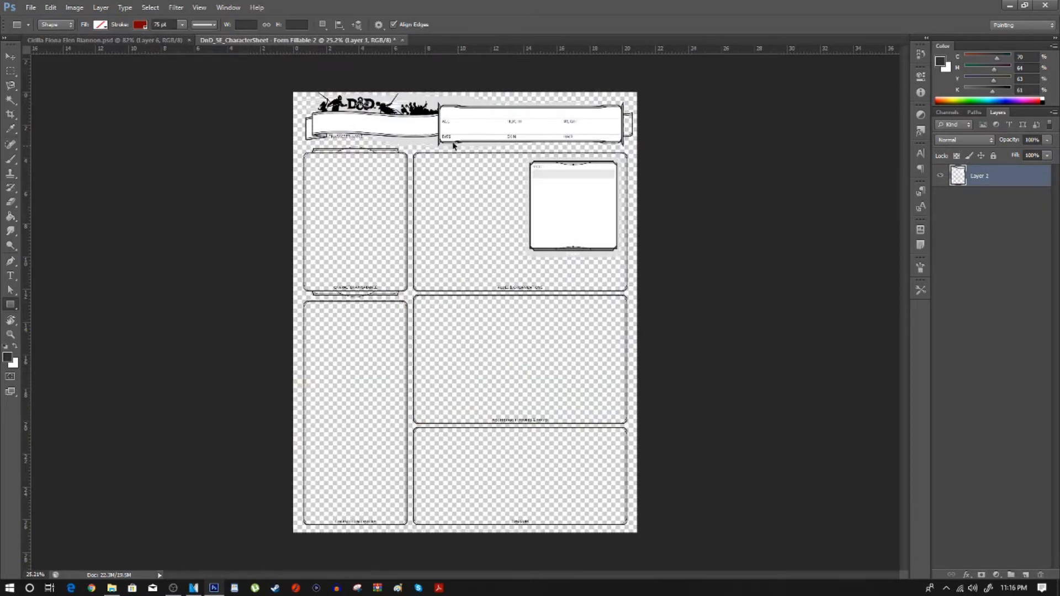
click(141, 41)
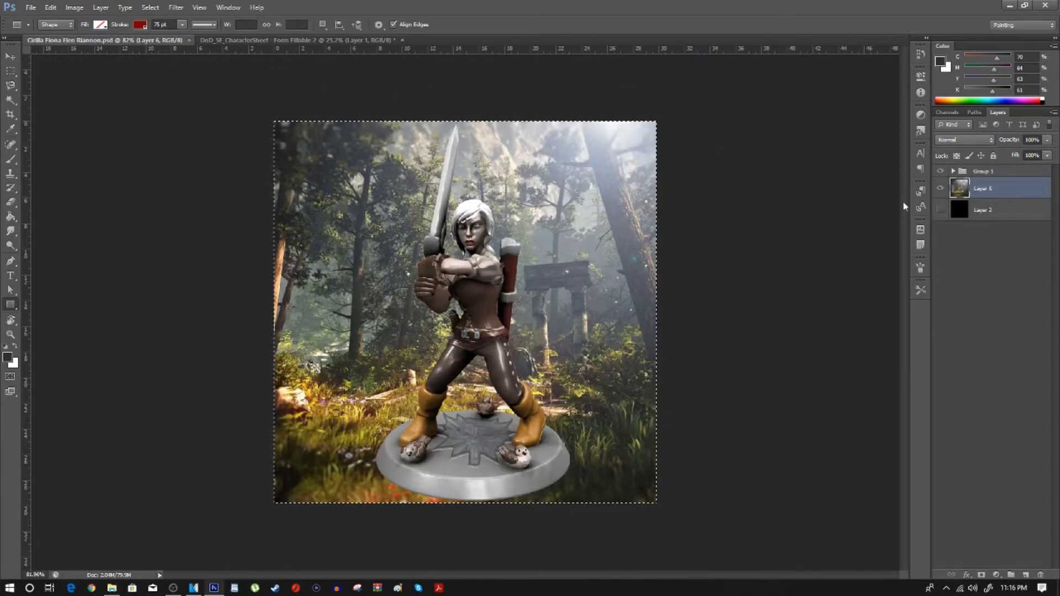
Step: Try to copy the figure group and the forest layer together into the character sheet document
click(980, 173)
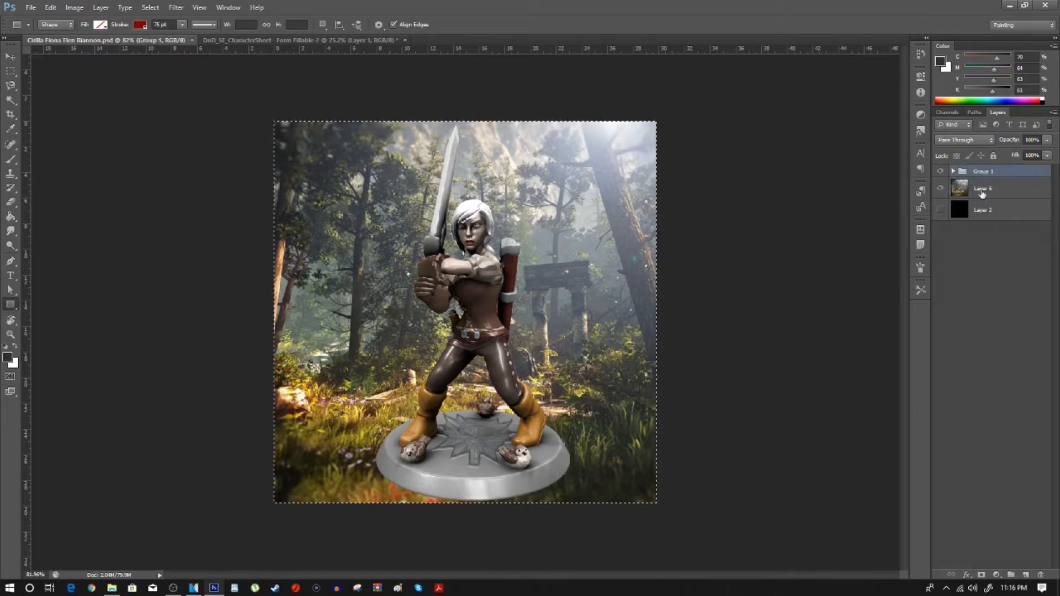
shift+click(982, 189)
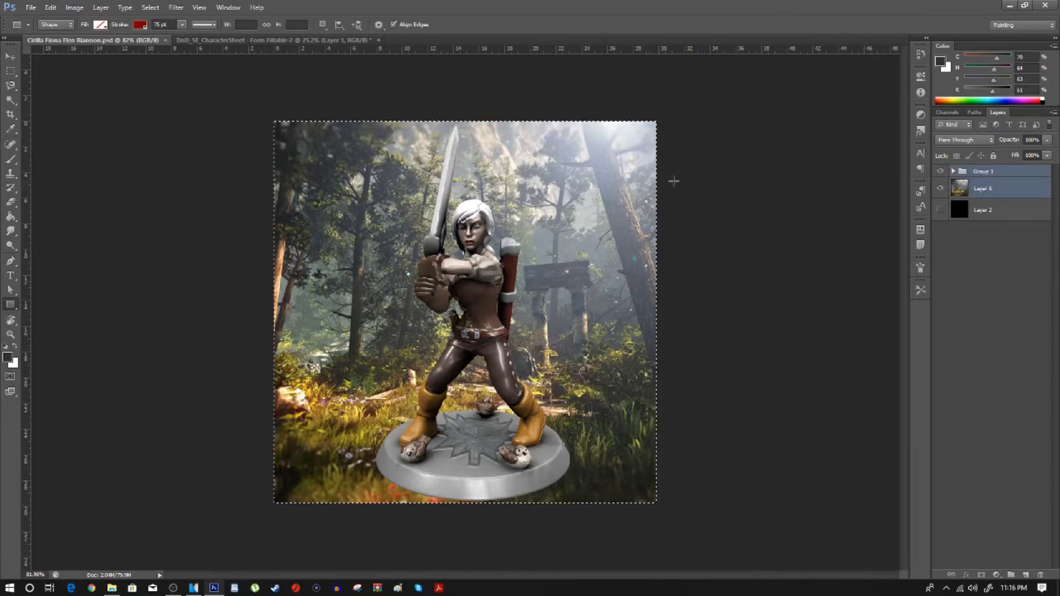
click(964, 141)
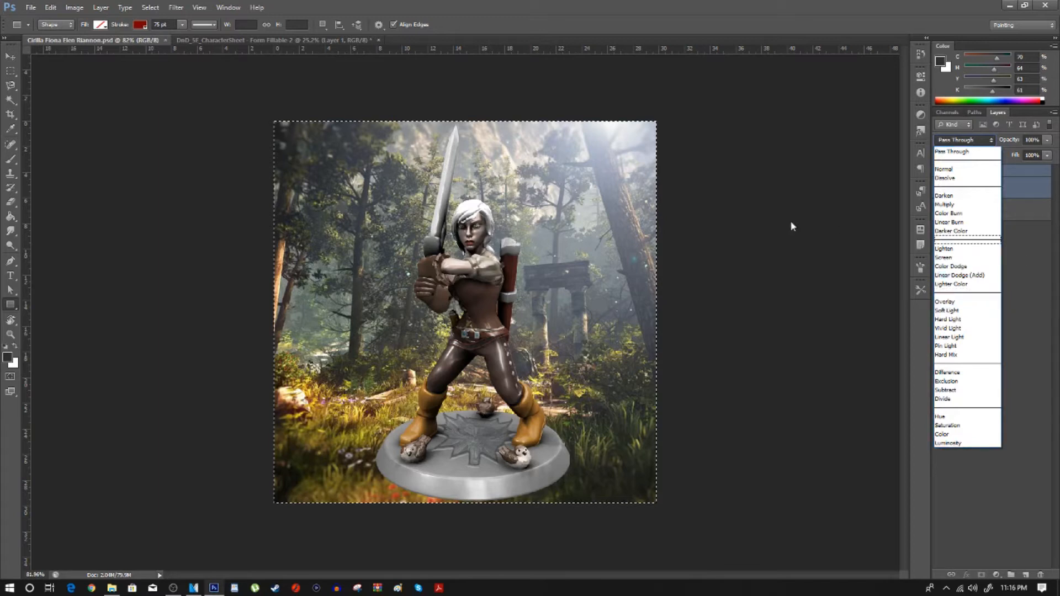
key(Down)
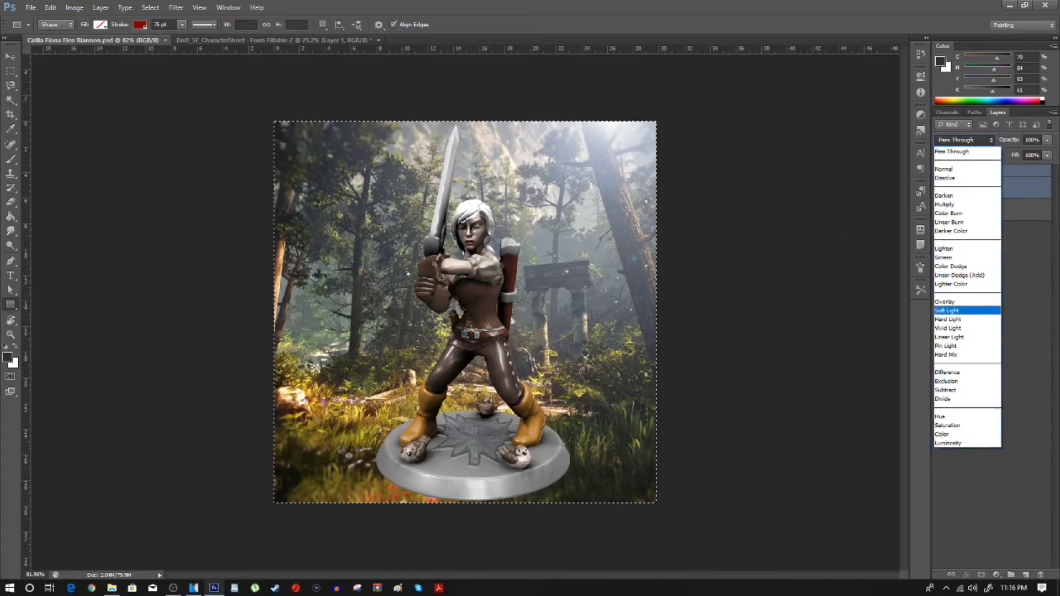
click(987, 145)
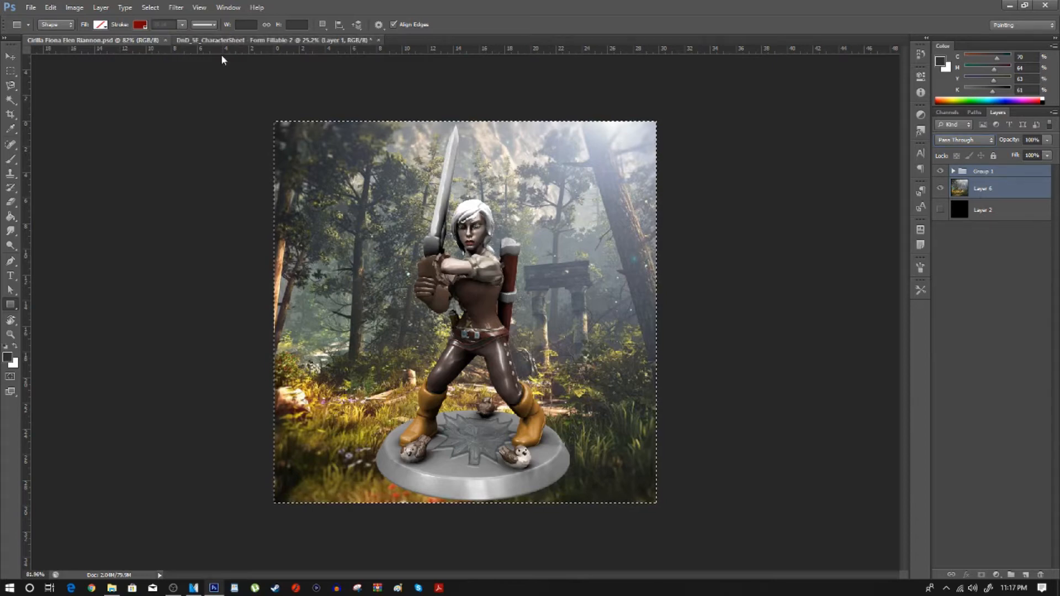
click(221, 40)
key(ctrl+v)
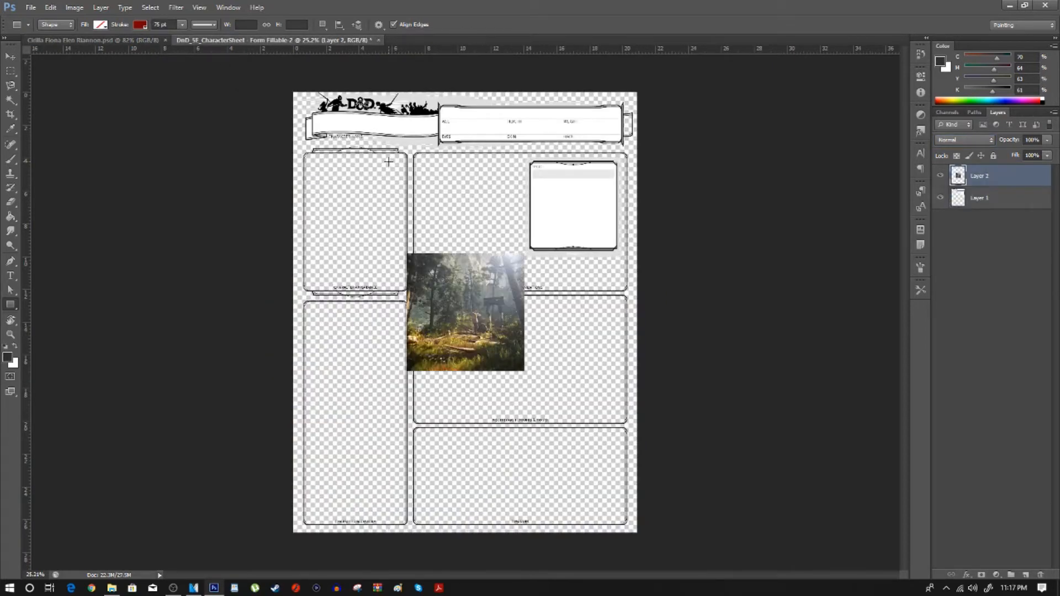
Step: Keep the character sheet document open and delete the pasted forest layer from it
click(379, 40)
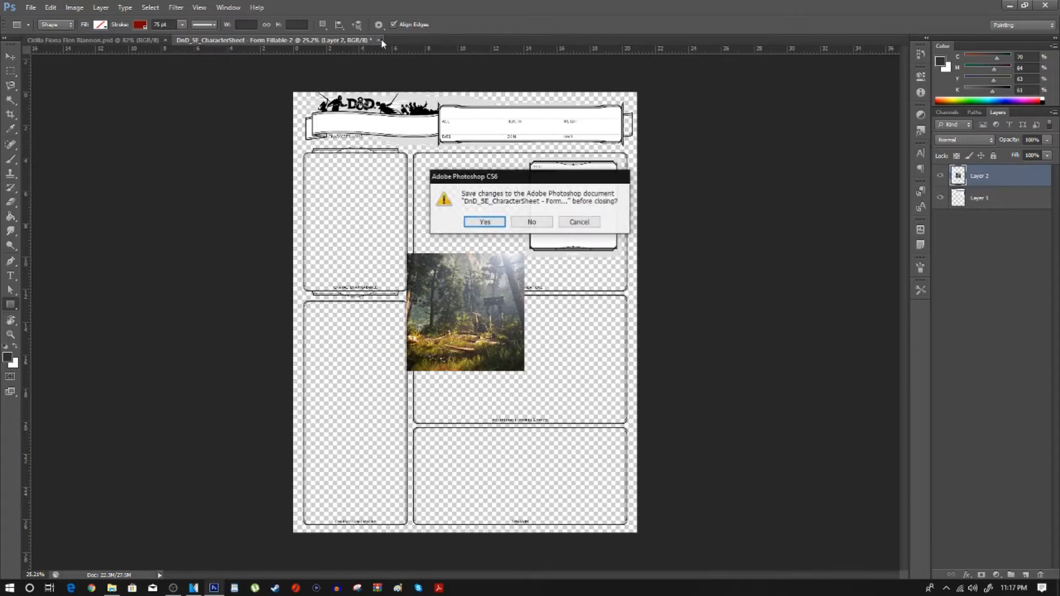
click(569, 222)
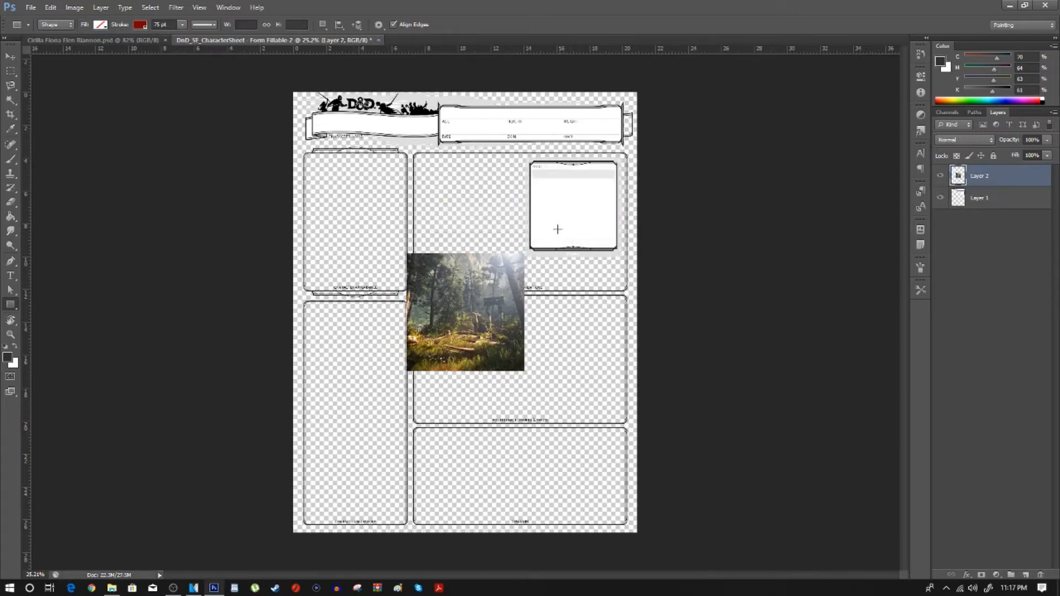
right_click(986, 180)
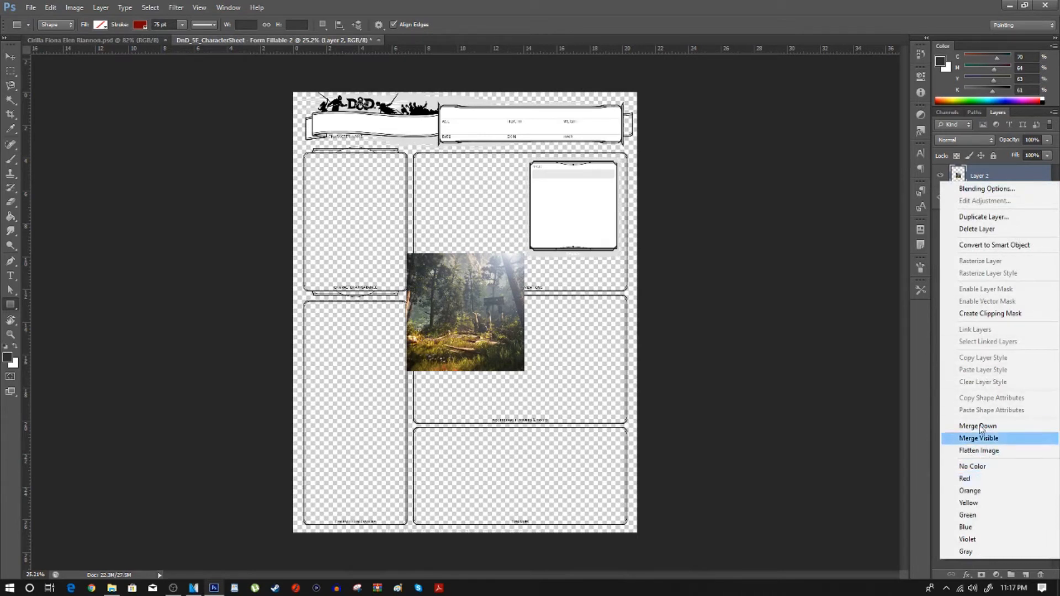
click(978, 229)
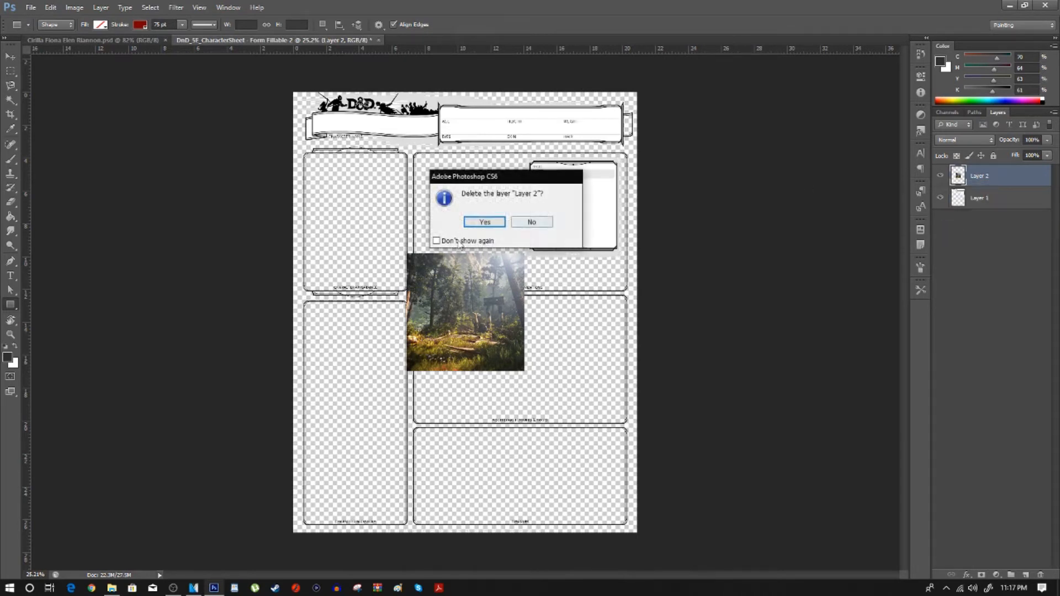
click(472, 223)
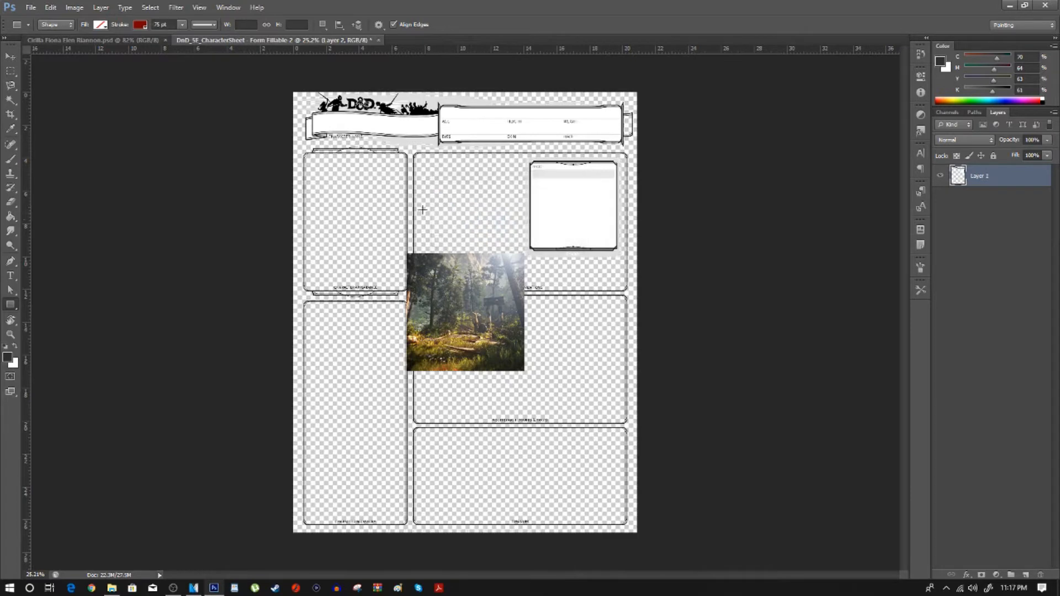
Step: Return to the miniature document and merge the visible figure group and forest layer into one layer
click(145, 41)
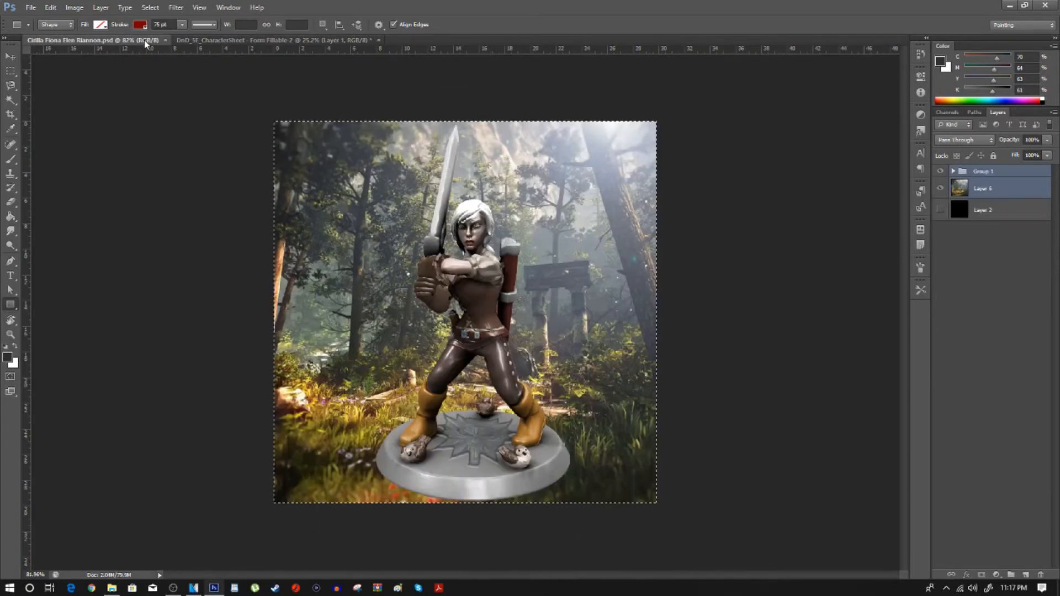
click(953, 172)
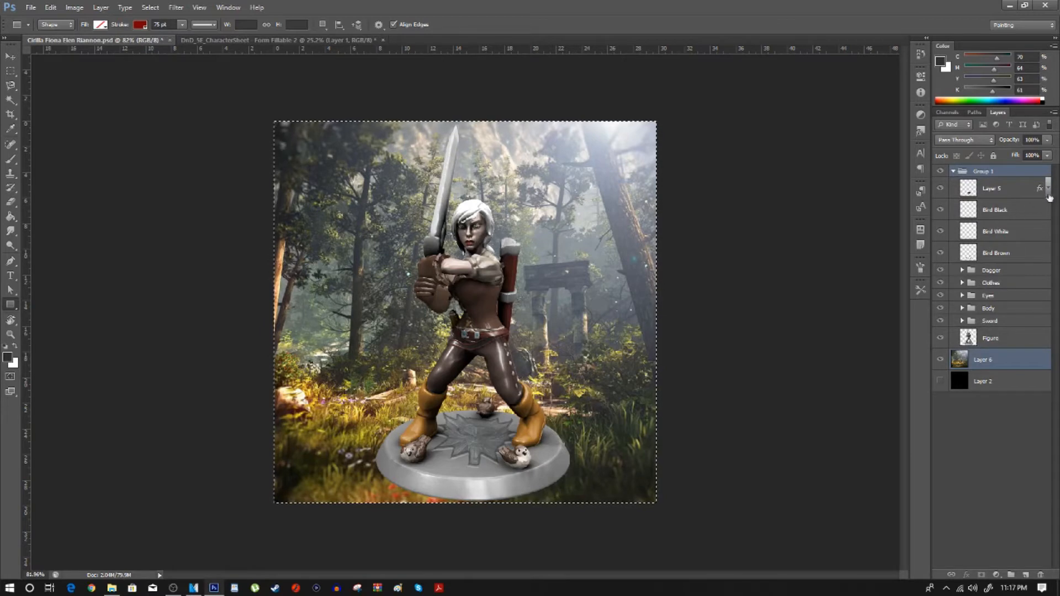
click(953, 172)
click(1016, 328)
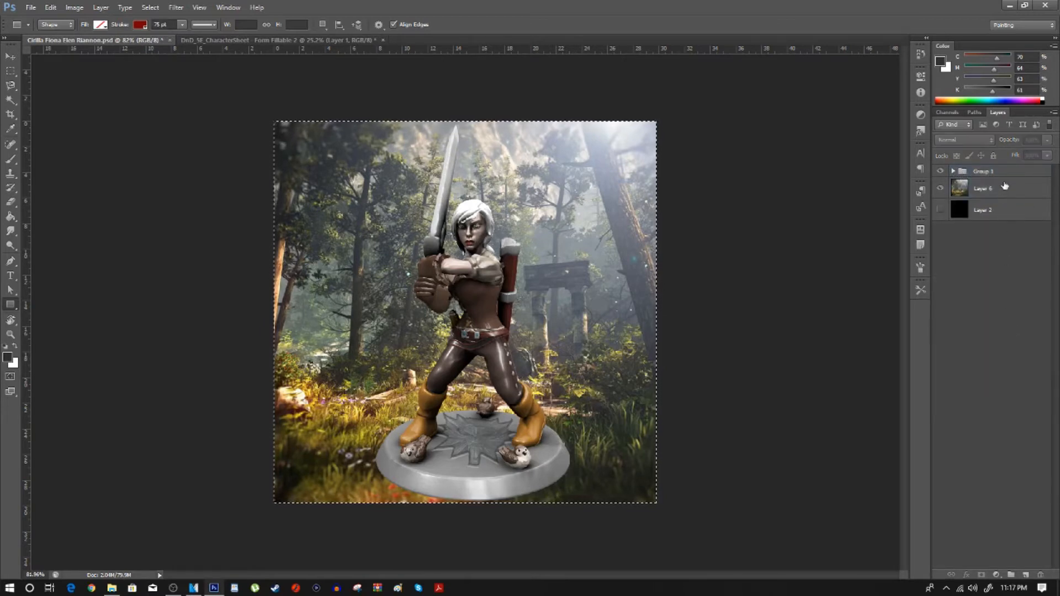
click(1000, 176)
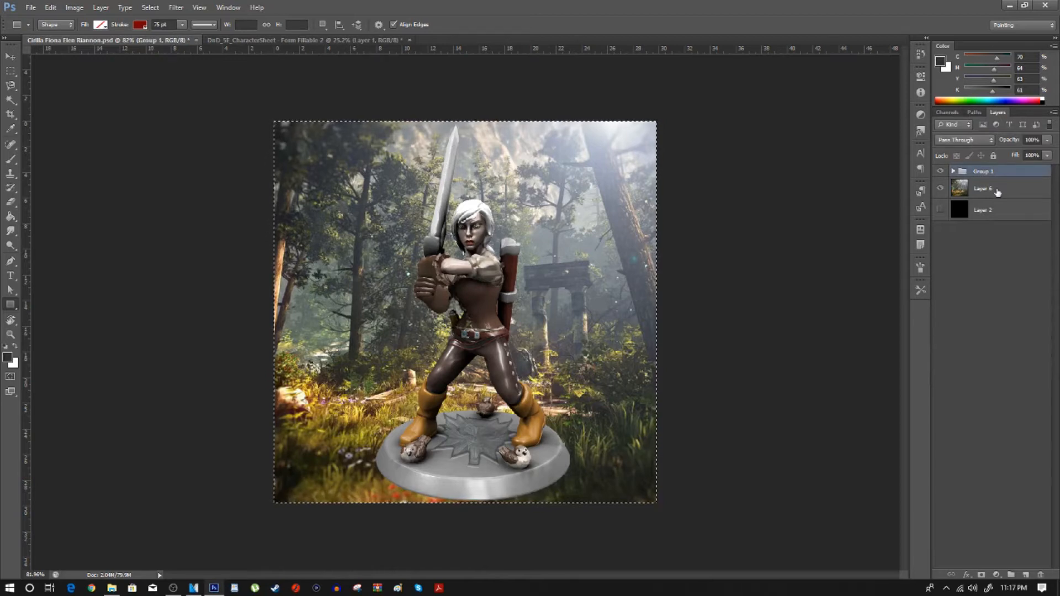
shift+click(996, 189)
right_click(997, 190)
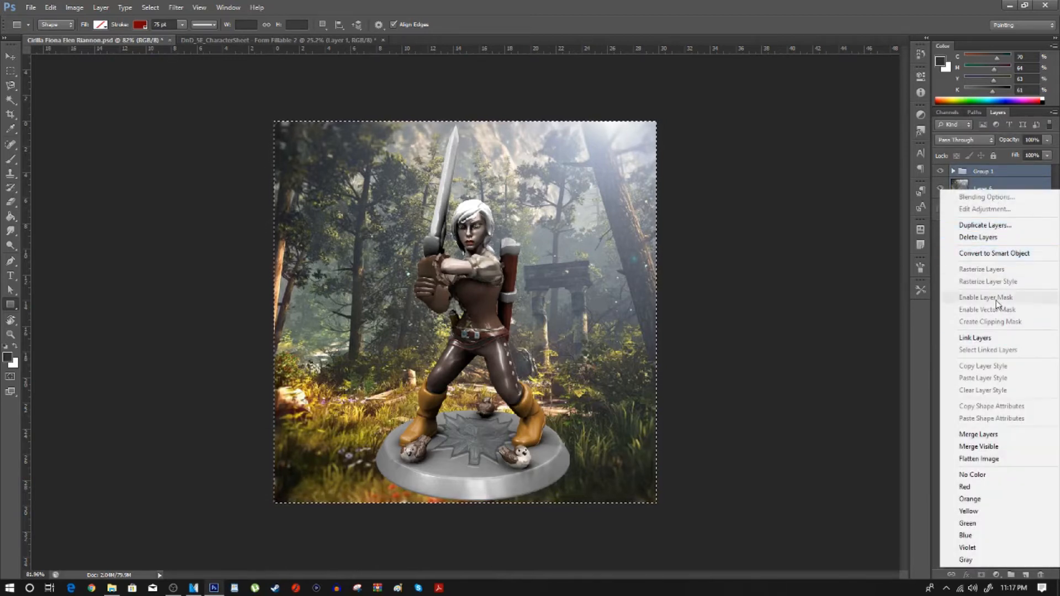
click(989, 447)
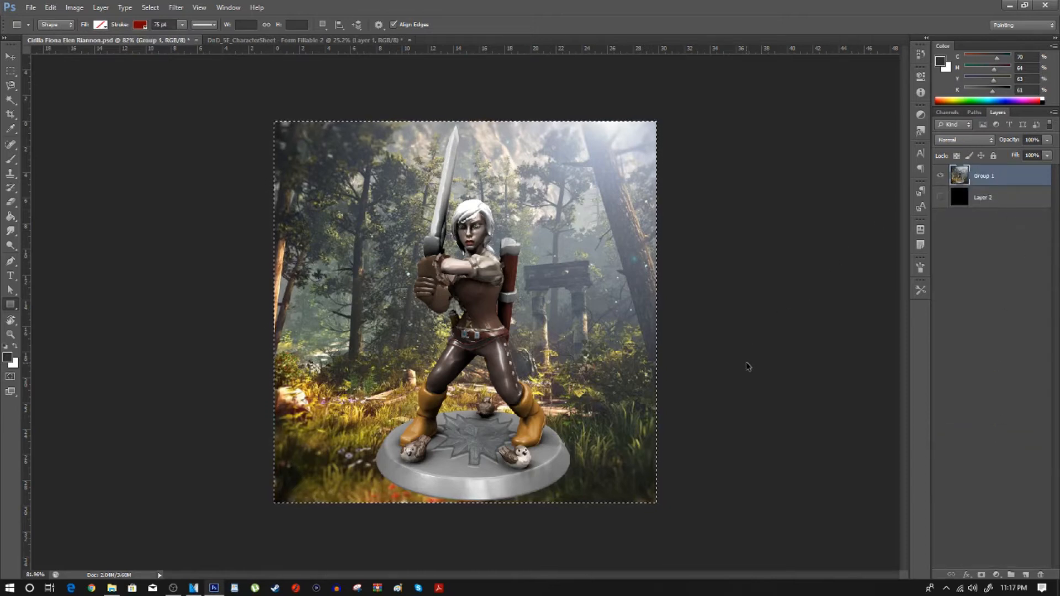
Step: Copy the merged picture into the character sheet and move it over the Character Appearance box
click(232, 39)
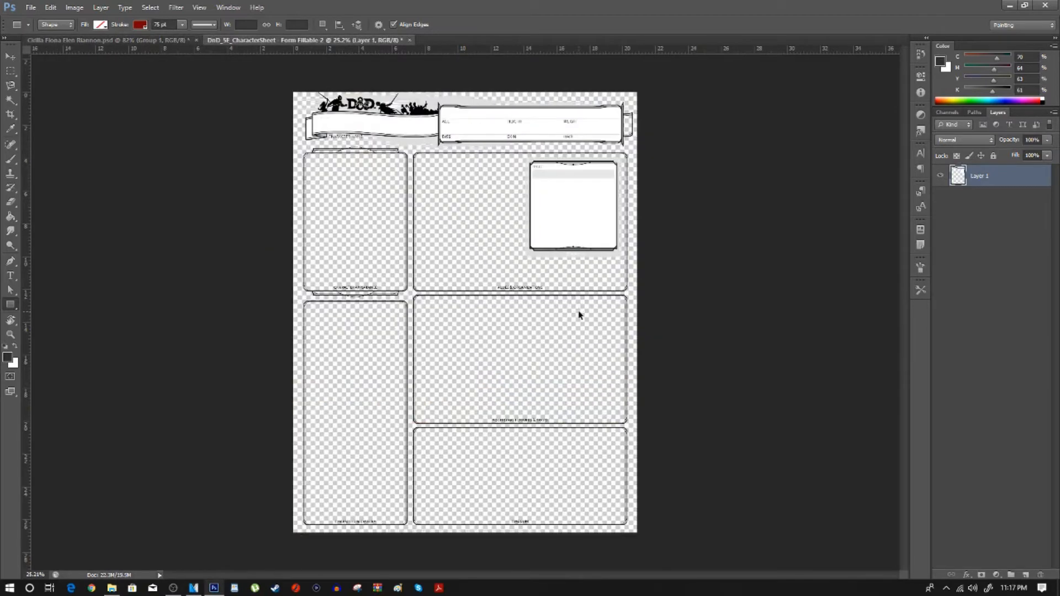
key(ctrl+v)
scroll(478, 307, up, 3)
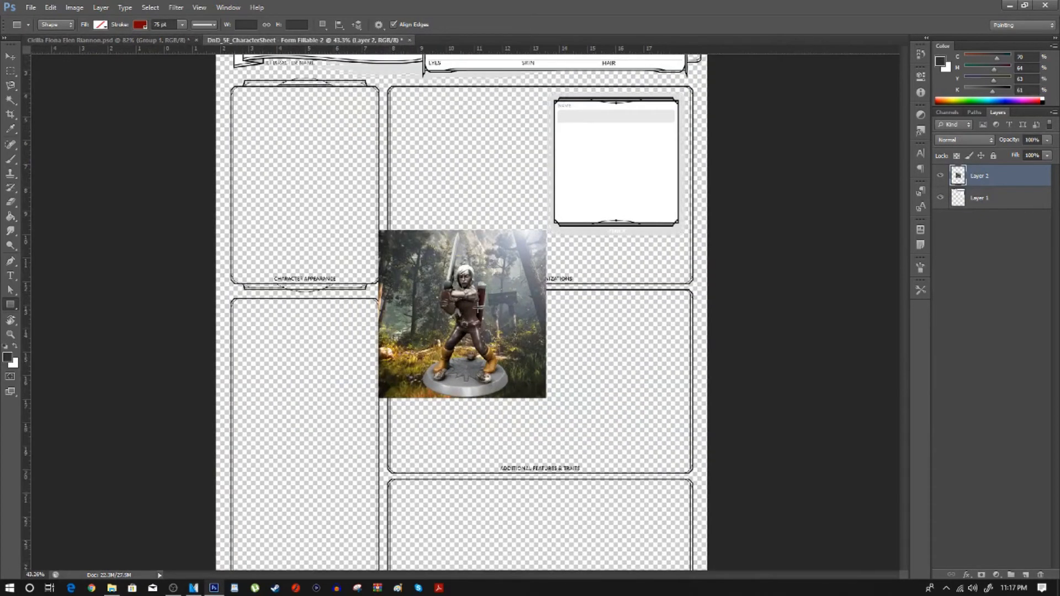
scroll(478, 308, up, 2)
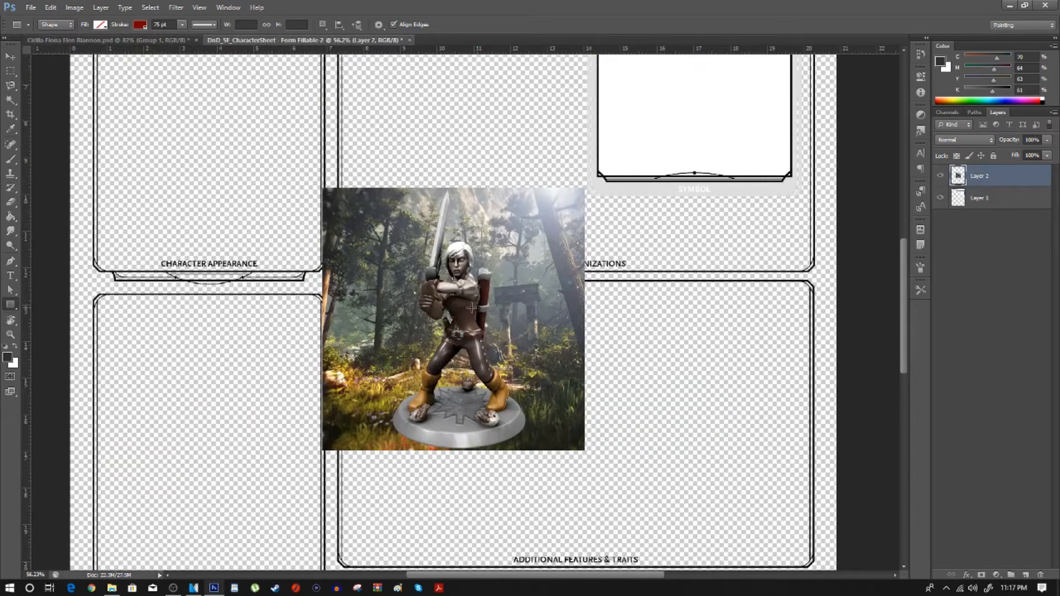
click(10, 55)
drag(513, 357, 356, 238)
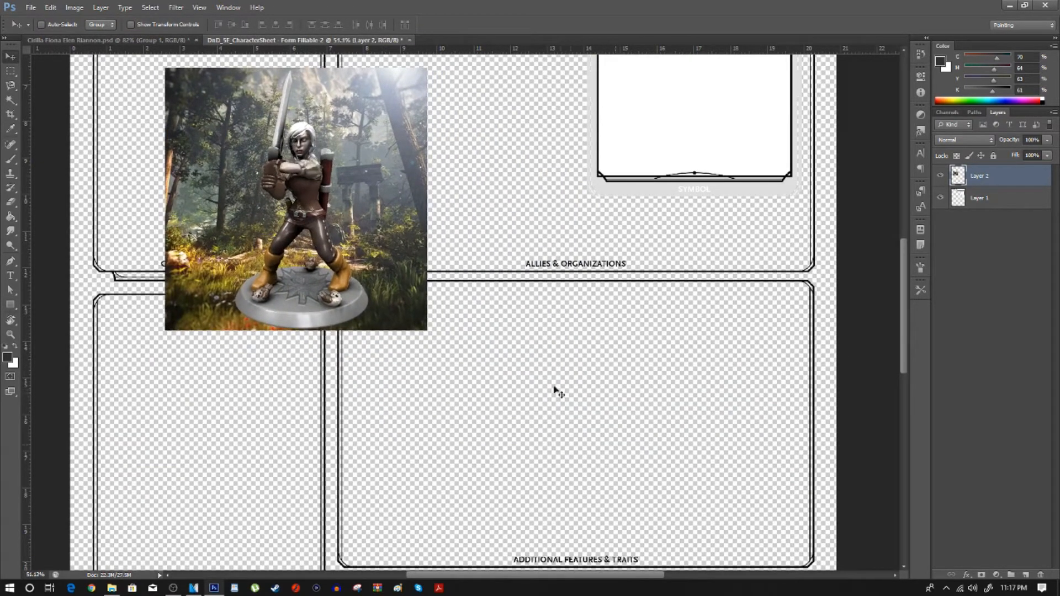
scroll(558, 396, down, 3)
drag(369, 290, 319, 245)
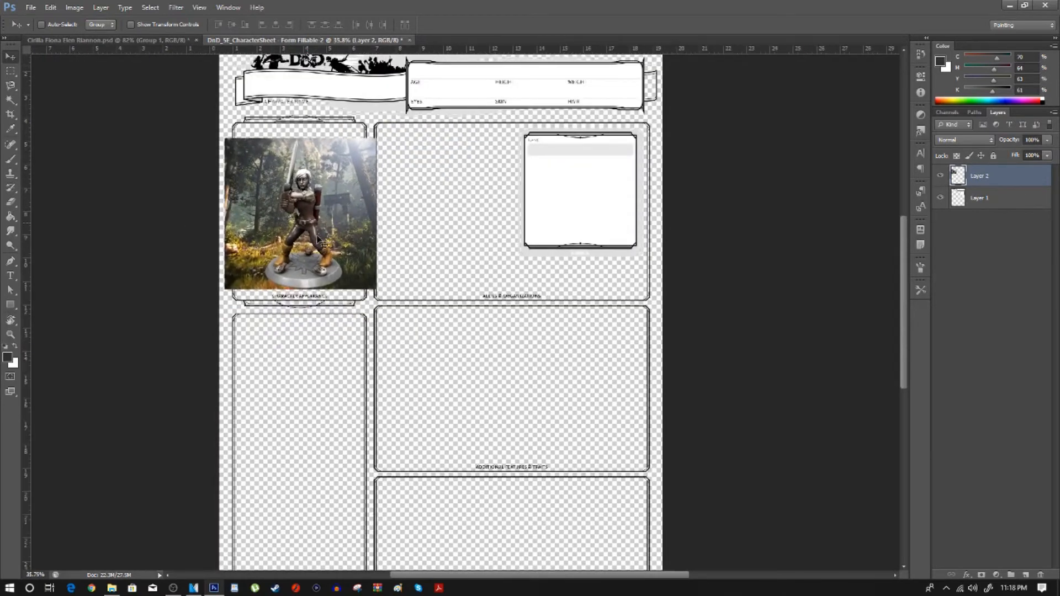
Step: Scale the picture to about 120% so it covers the Character Appearance box, and place its layer beneath the sheet layer
scroll(318, 245, up, 3)
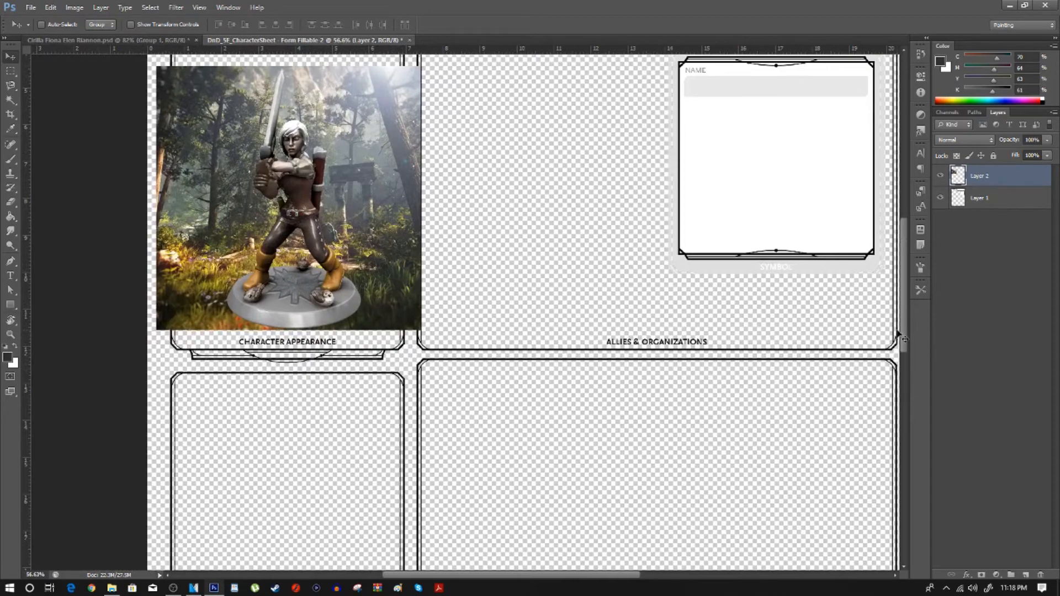
drag(903, 329, 897, 299)
scroll(345, 455, up, 2)
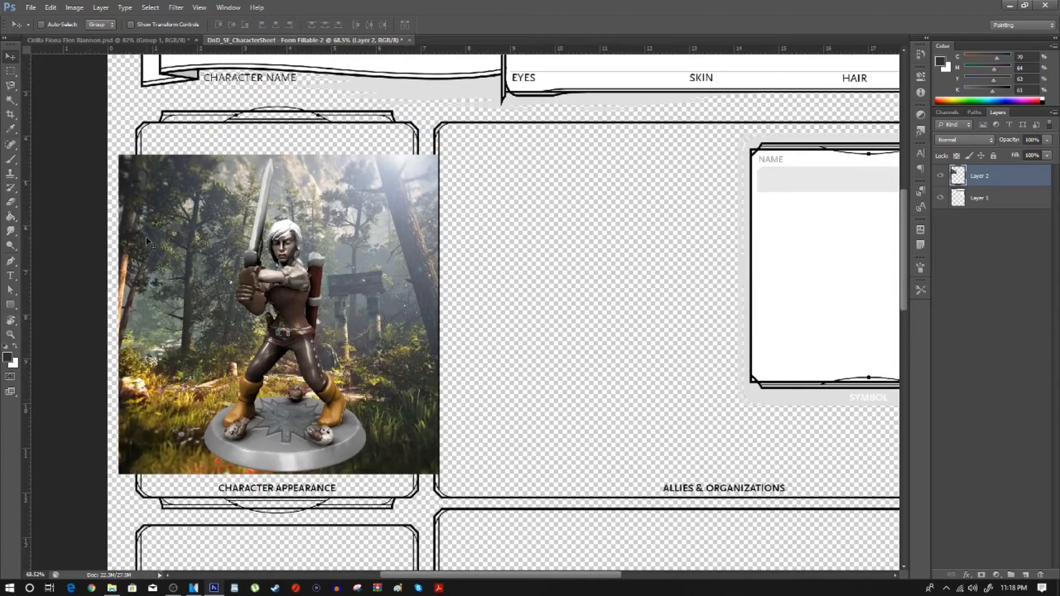
key(ctrl+t)
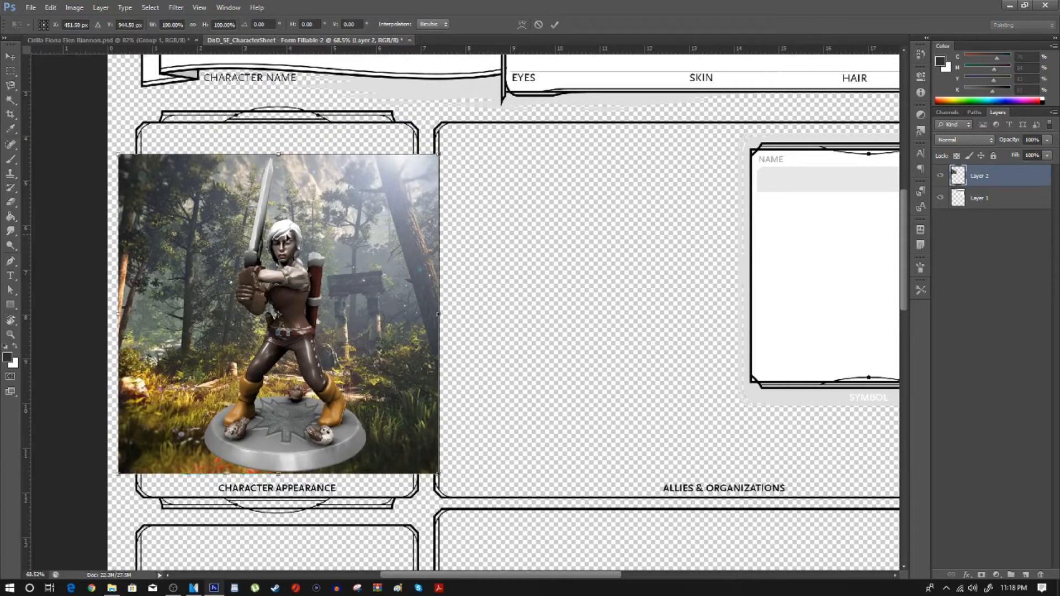
drag(439, 154, 481, 112)
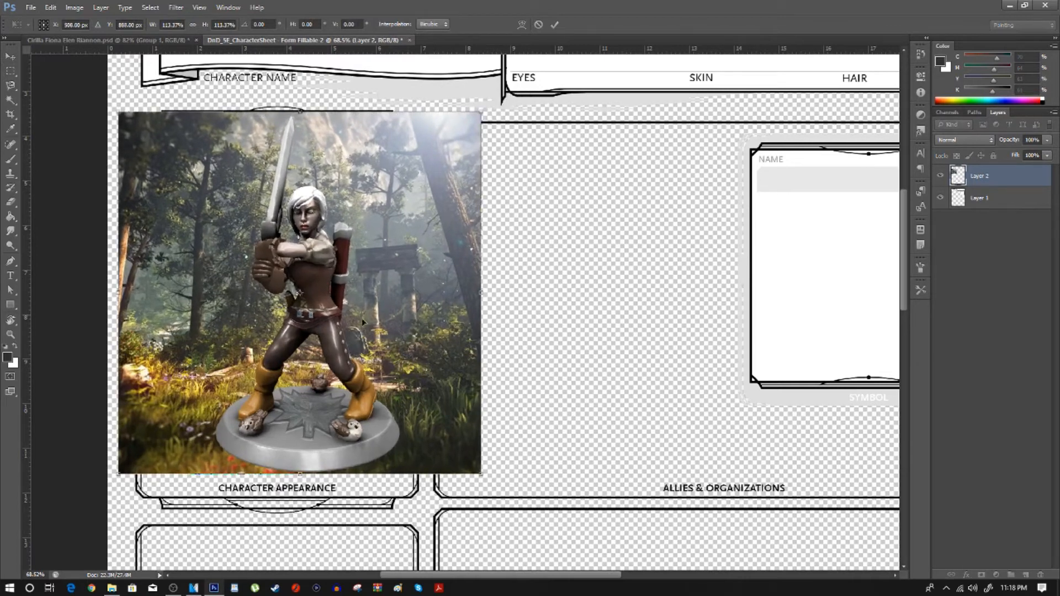
drag(369, 321, 360, 323)
drag(463, 482, 471, 507)
drag(416, 473, 400, 471)
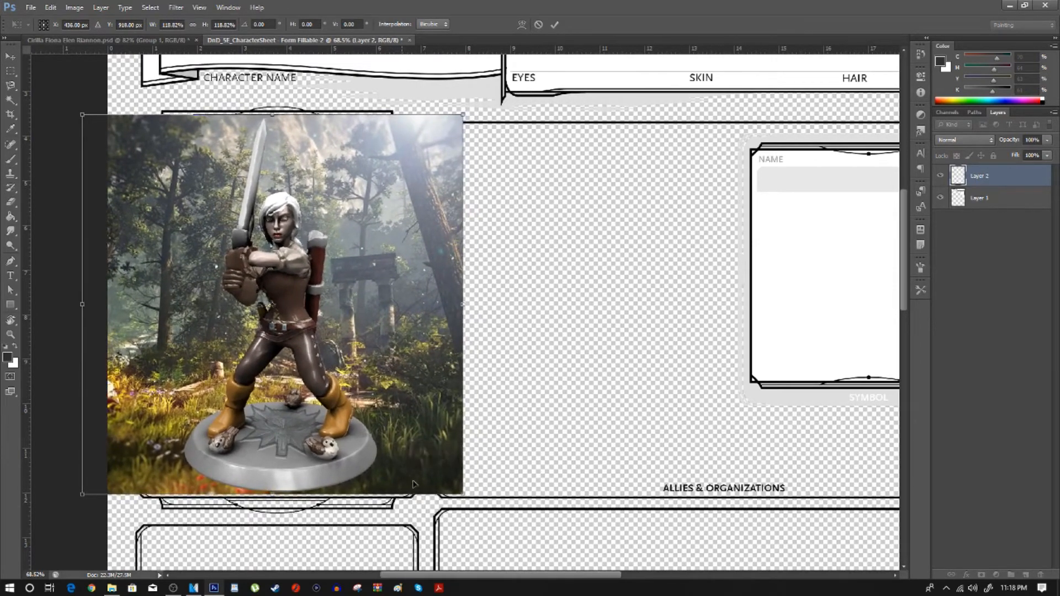
drag(464, 499, 468, 503)
drag(407, 470, 402, 467)
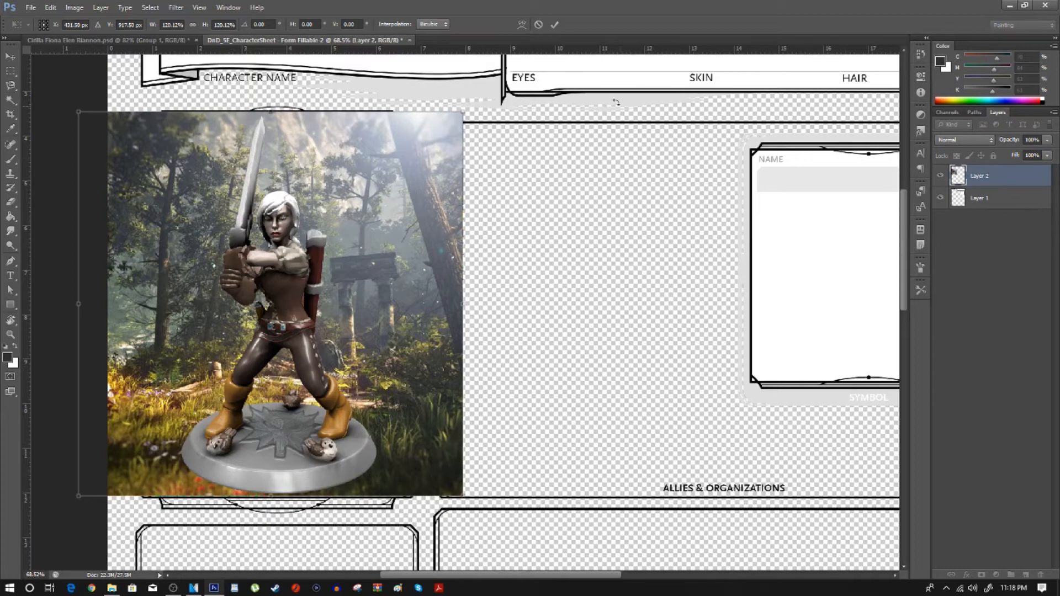
click(554, 24)
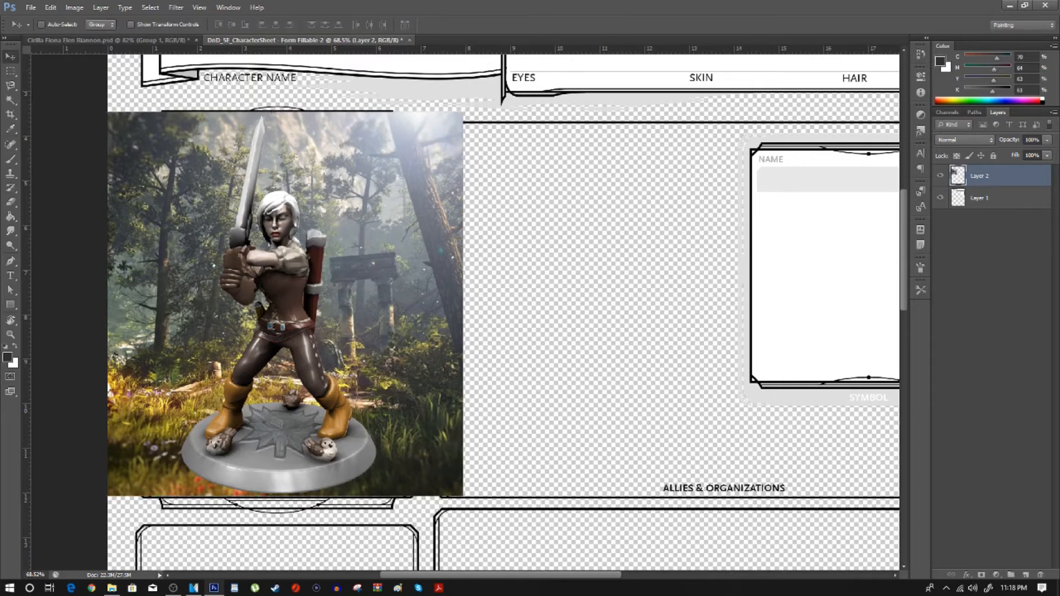
drag(1005, 185, 991, 209)
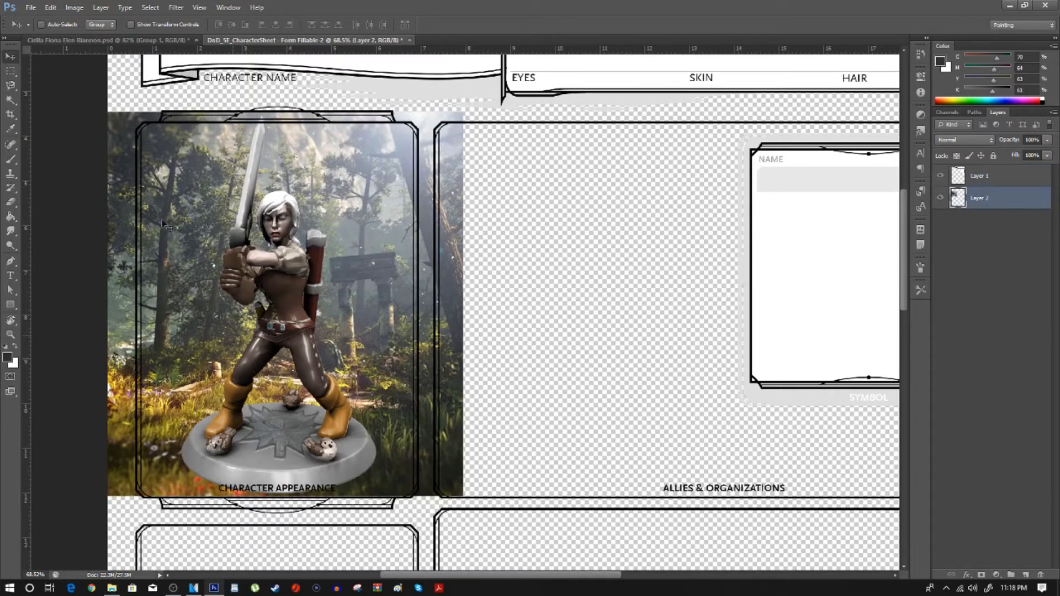
Step: Trace the inner edge of the Character Appearance frame with the Magnetic Lasso to select the picture area inside it
scroll(148, 179, up, 2)
scroll(148, 179, up, 1)
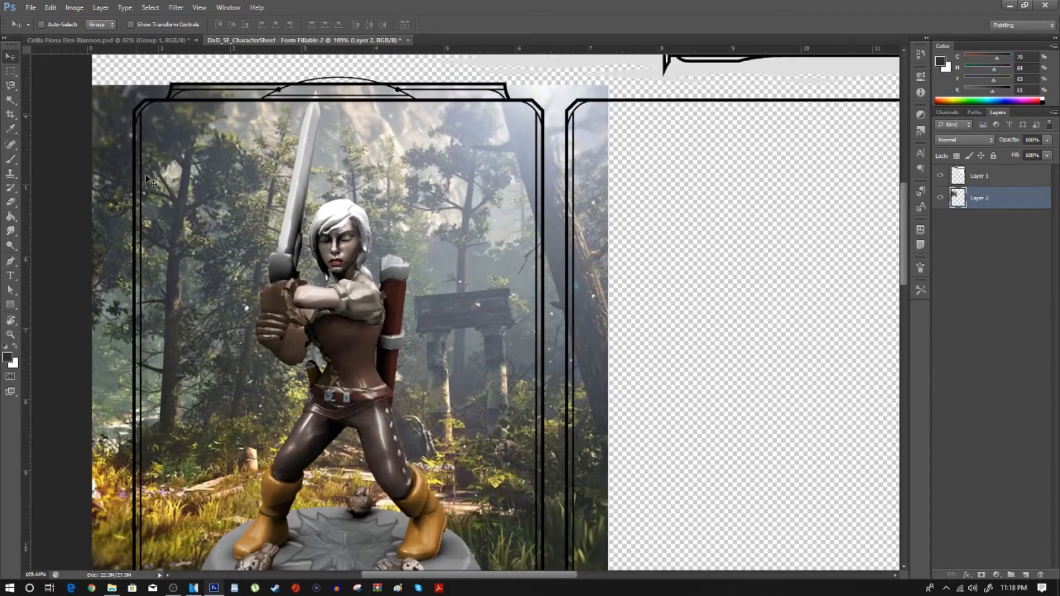
click(12, 85)
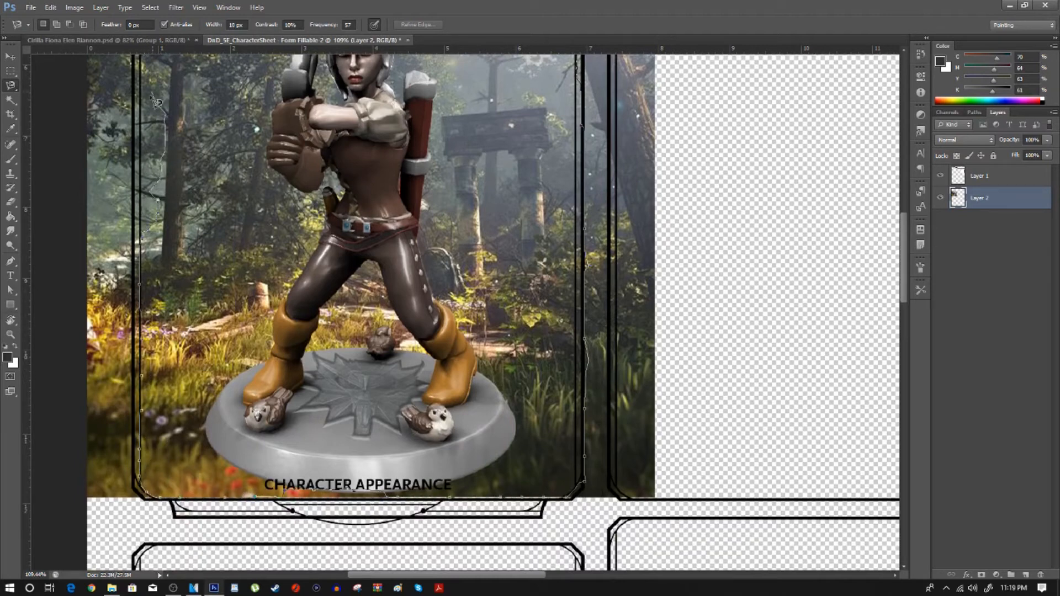
scroll(150, 83, up, 5)
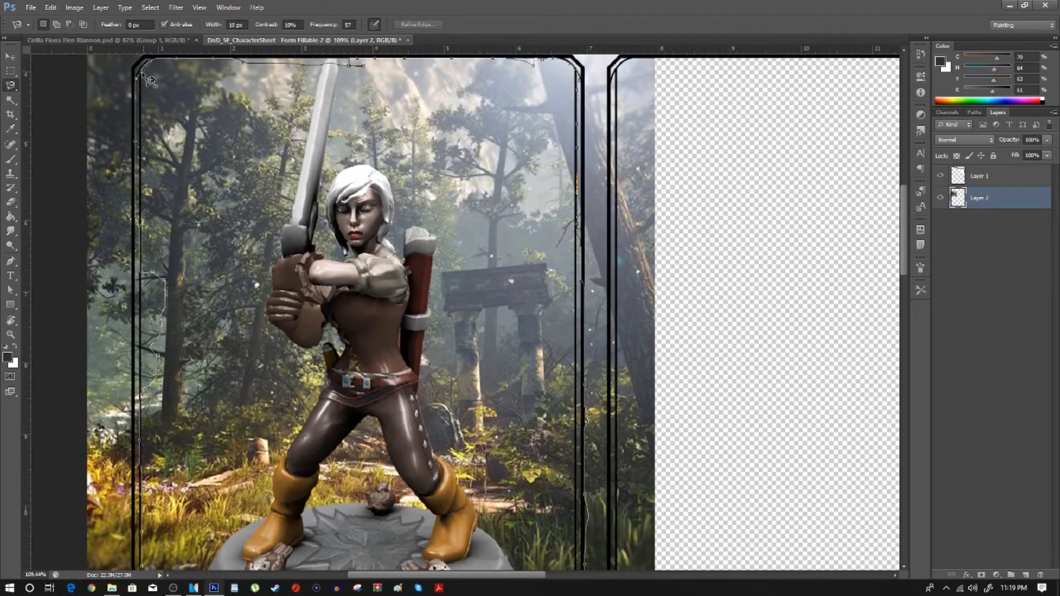
click(150, 80)
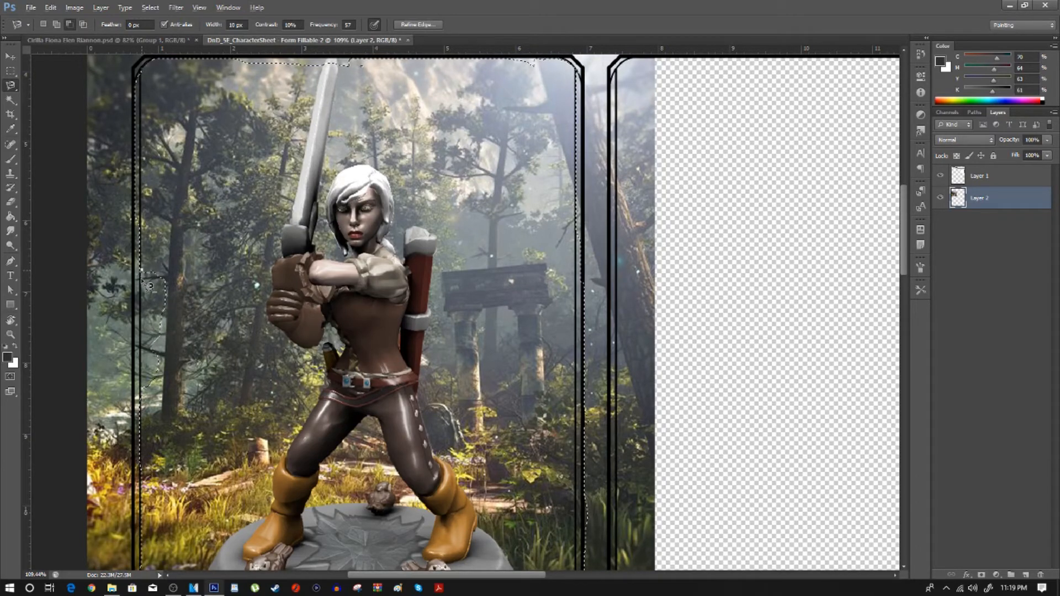
Step: Correct the uneven left edge of the selection by adding the missed forest area next to the frame
click(149, 301)
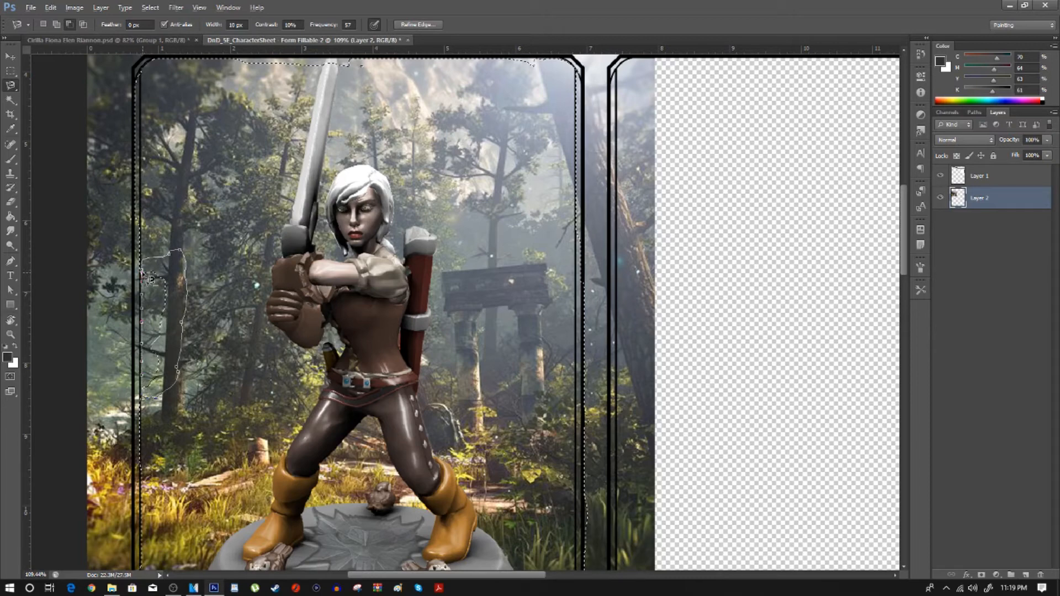
click(145, 274)
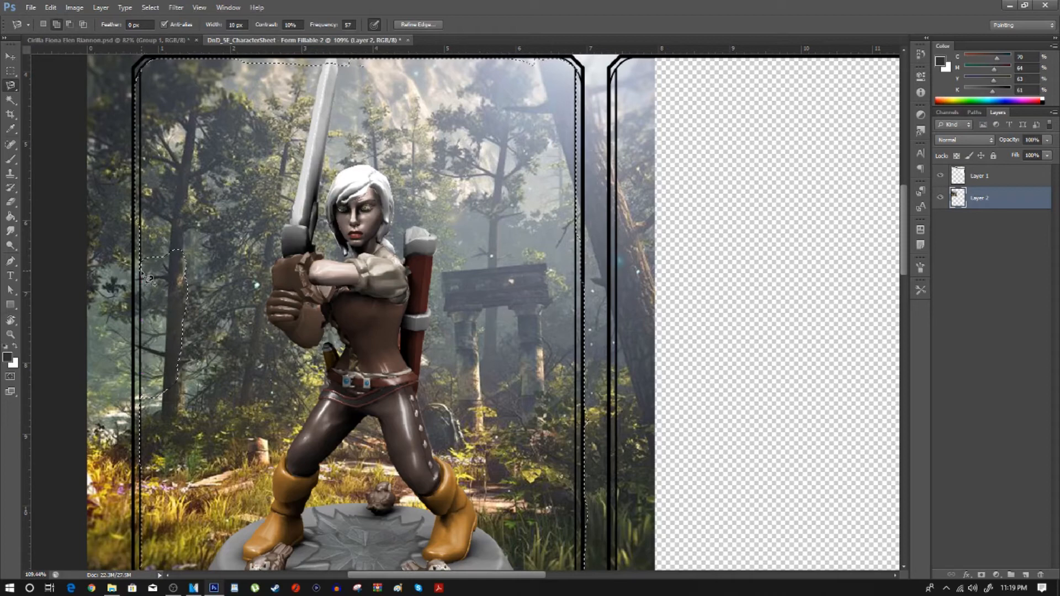
click(144, 301)
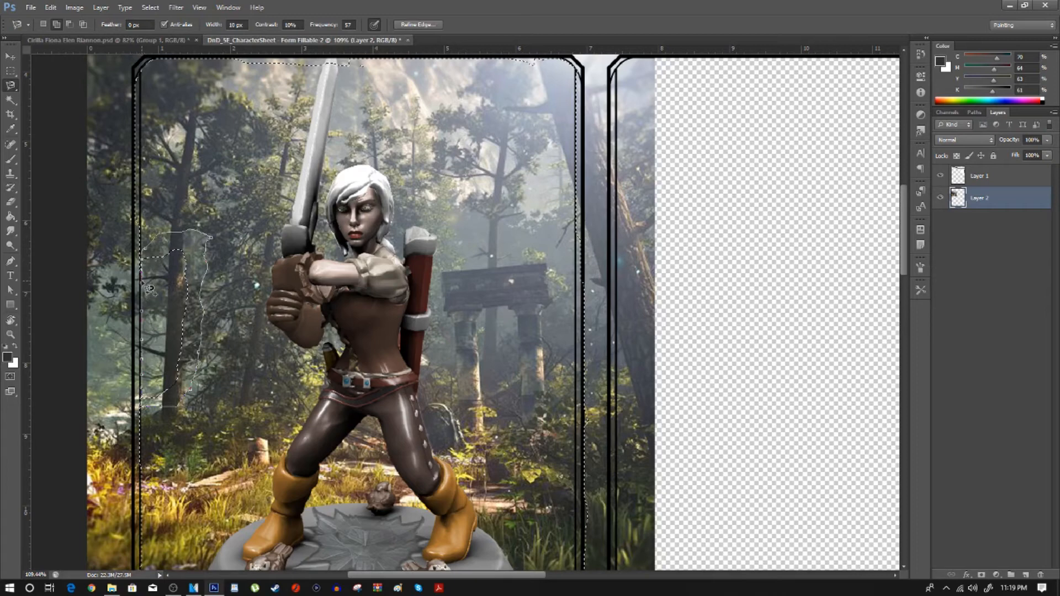
shift+click(142, 296)
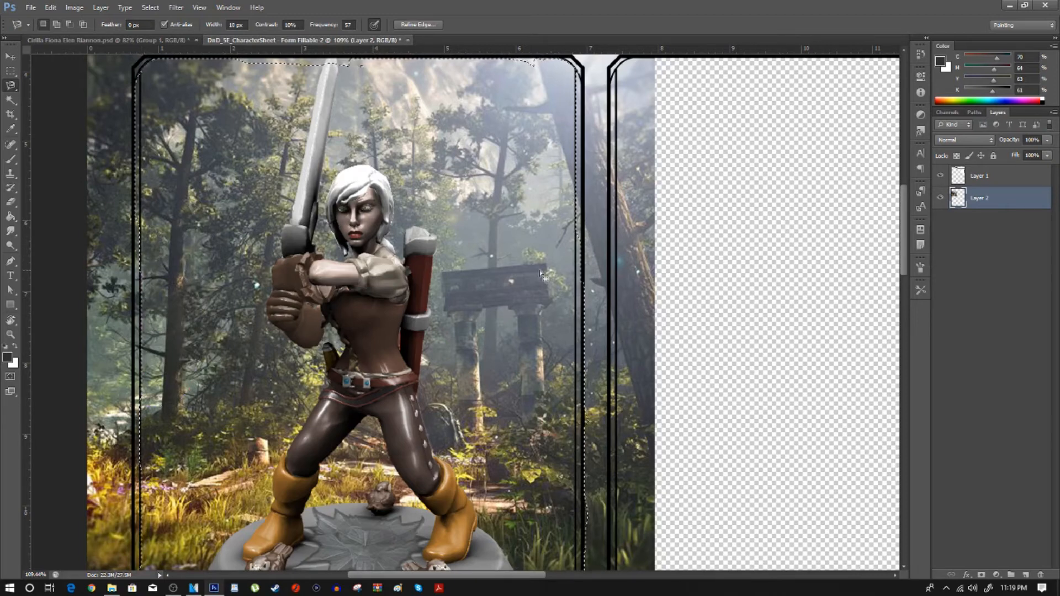
Step: Try to add the strip along the right edge of the Character Appearance frame to the selection, and undo it
click(581, 228)
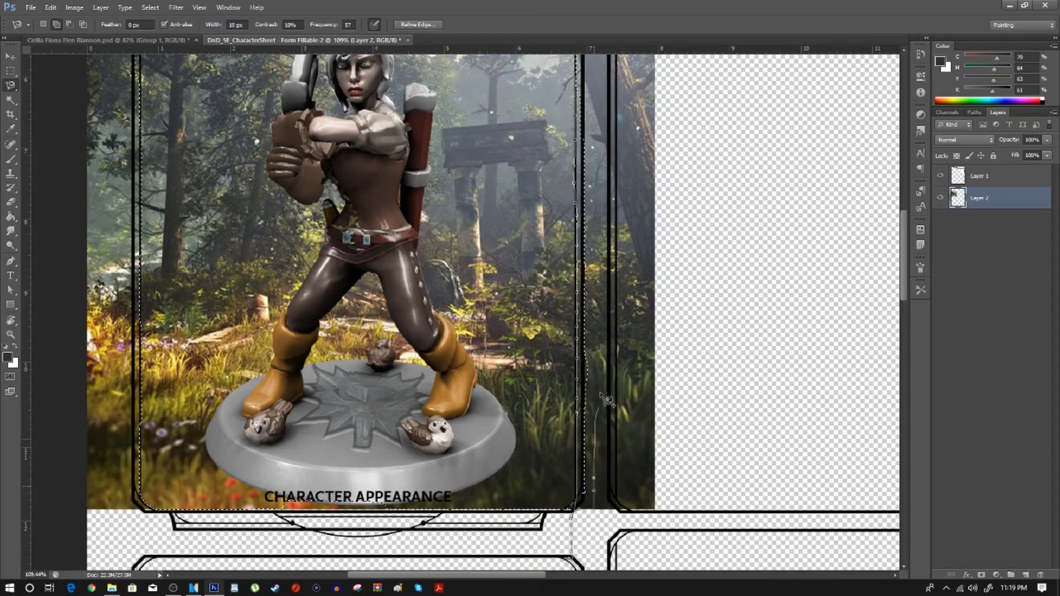
scroll(599, 88, up, 5)
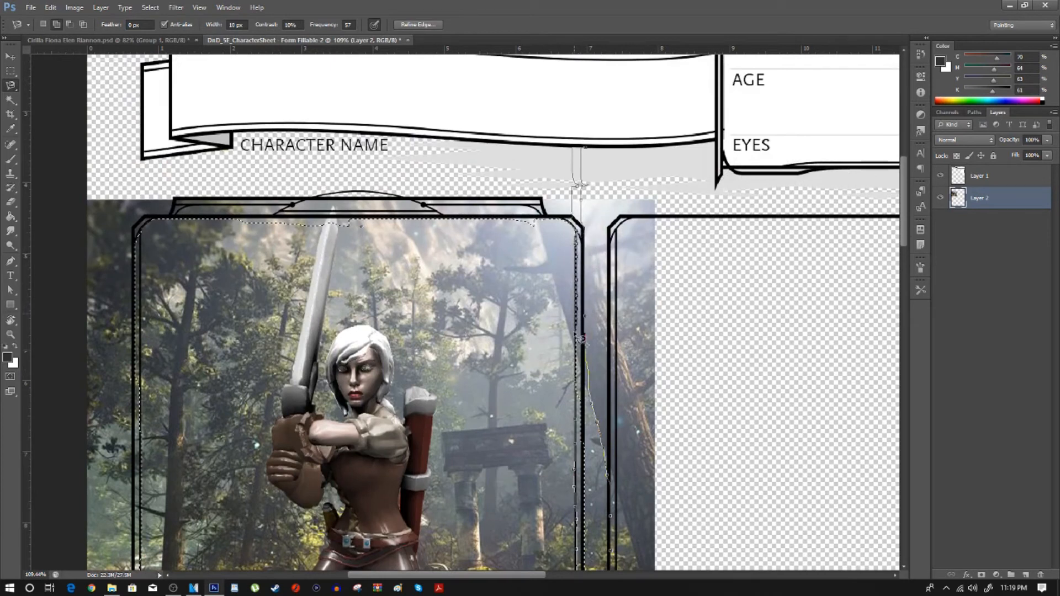
shift+click(582, 416)
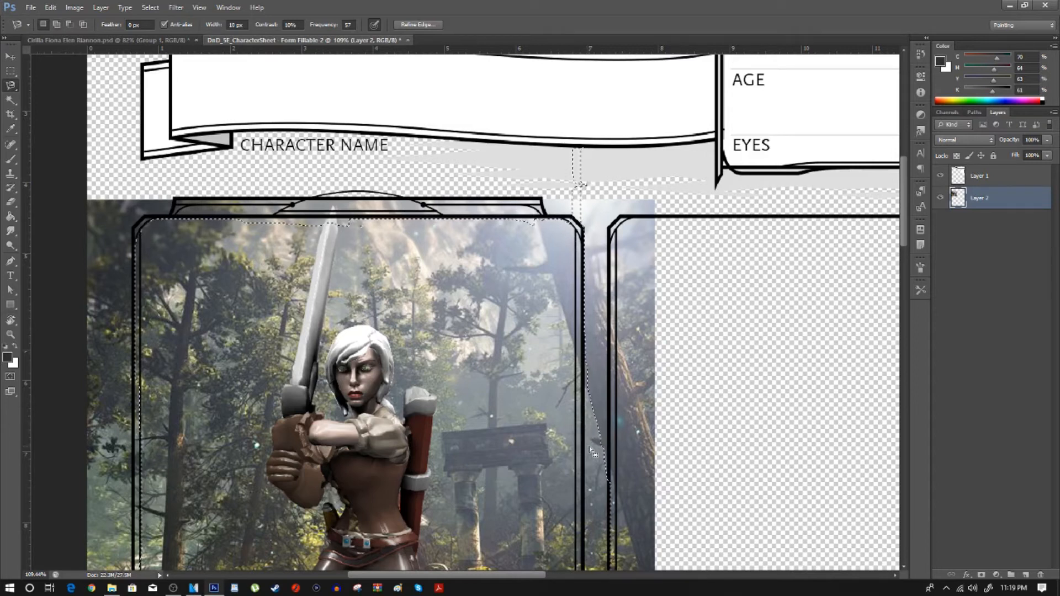
key(ctrl+z)
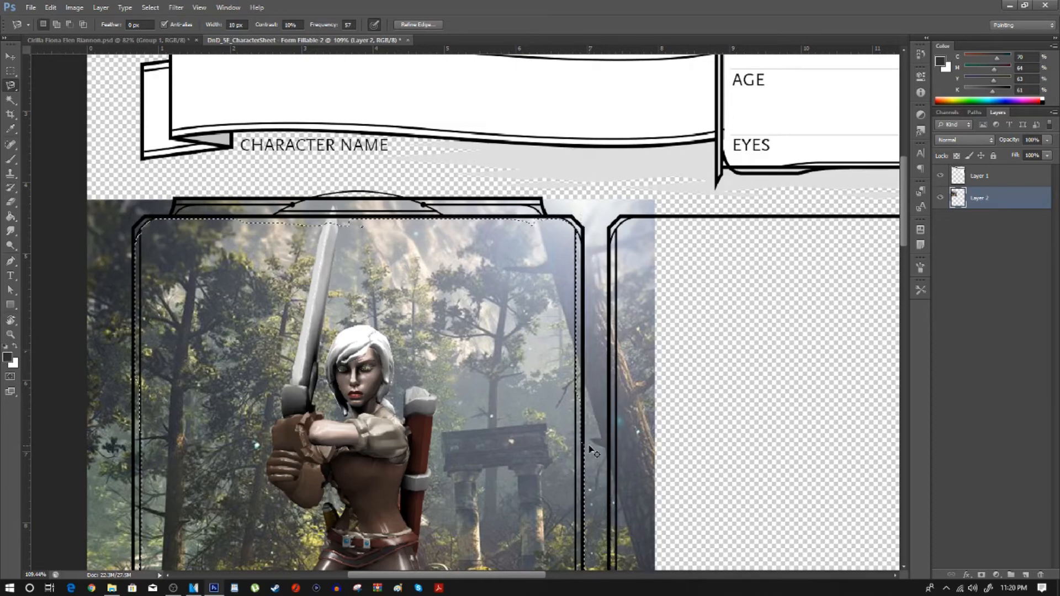
Step: Invert the selection and delete the parts of the picture outside the Character Appearance frame, leaving nothing selected
scroll(325, 413, down, 10)
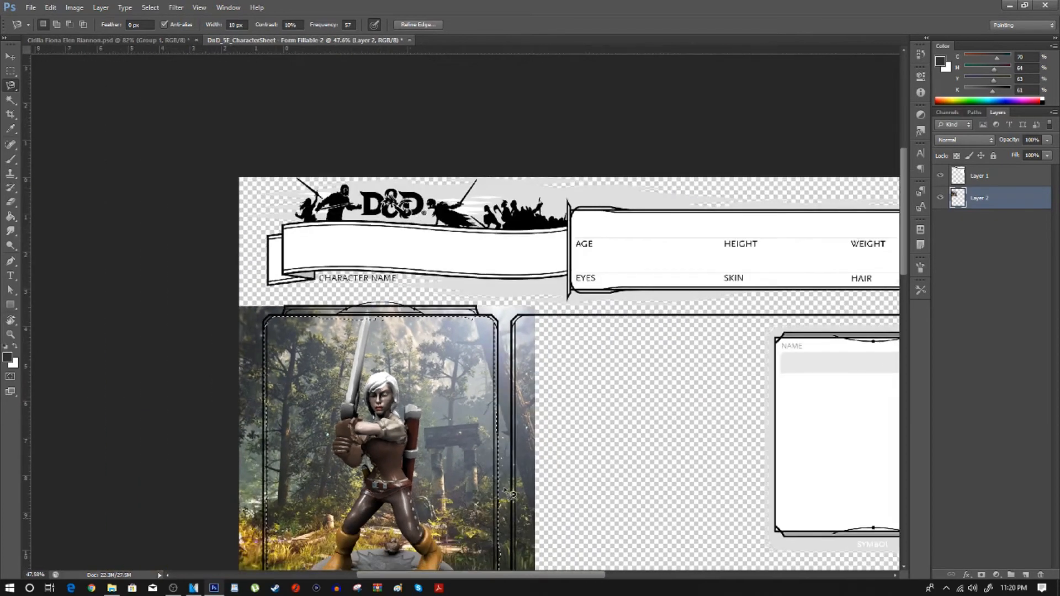
scroll(508, 493, down, 3)
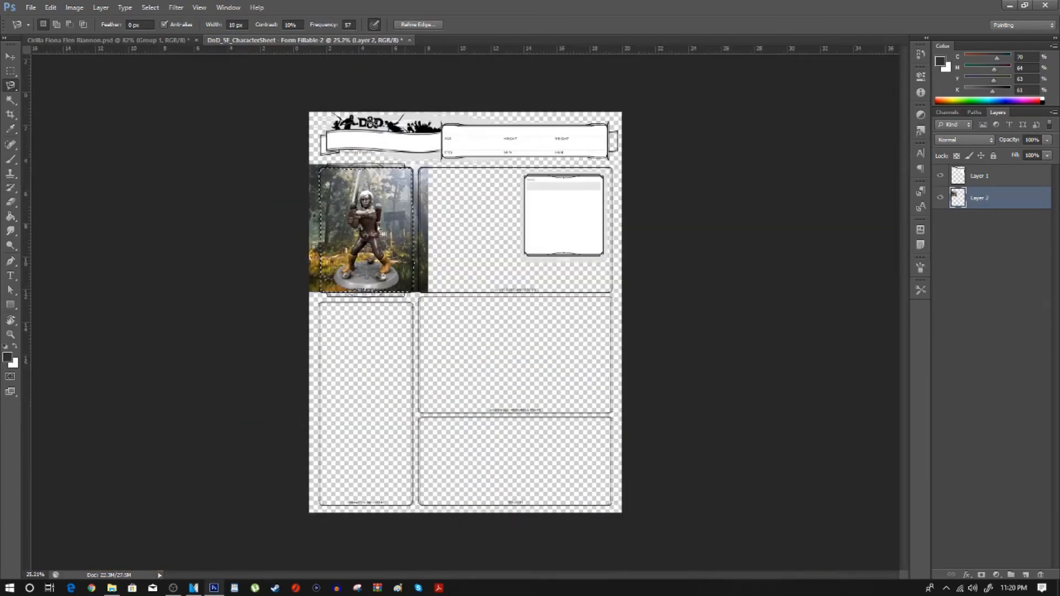
scroll(297, 127, up, 3)
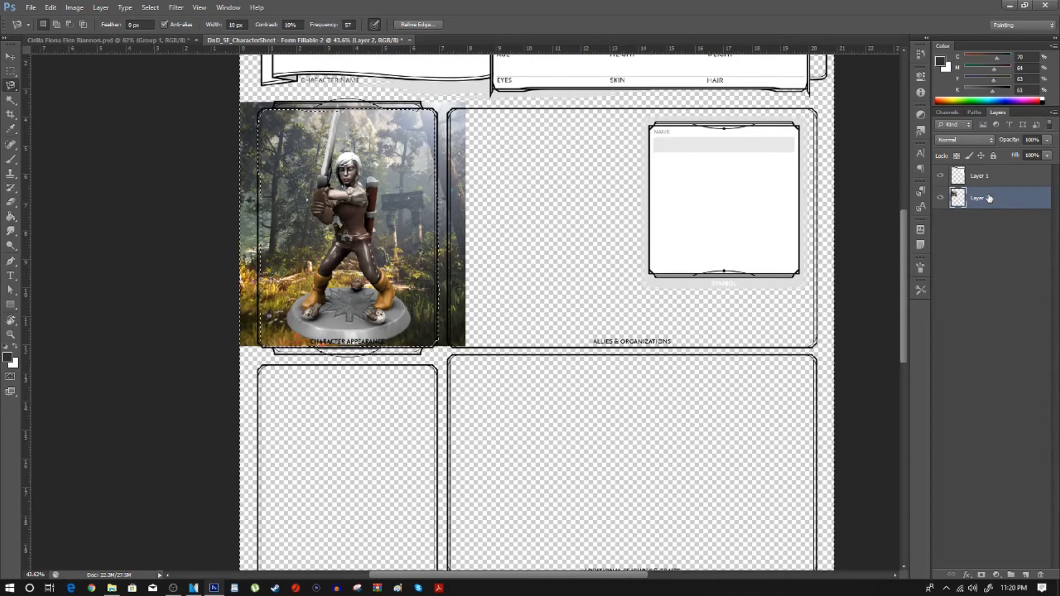
key(Delete)
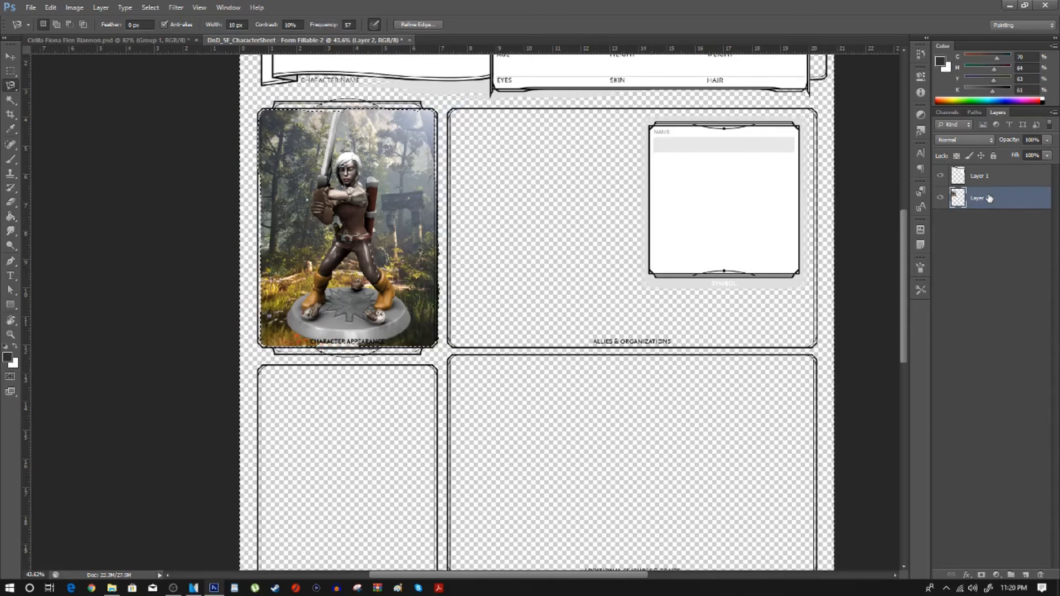
key(ctrl+d)
scroll(341, 254, up, 3)
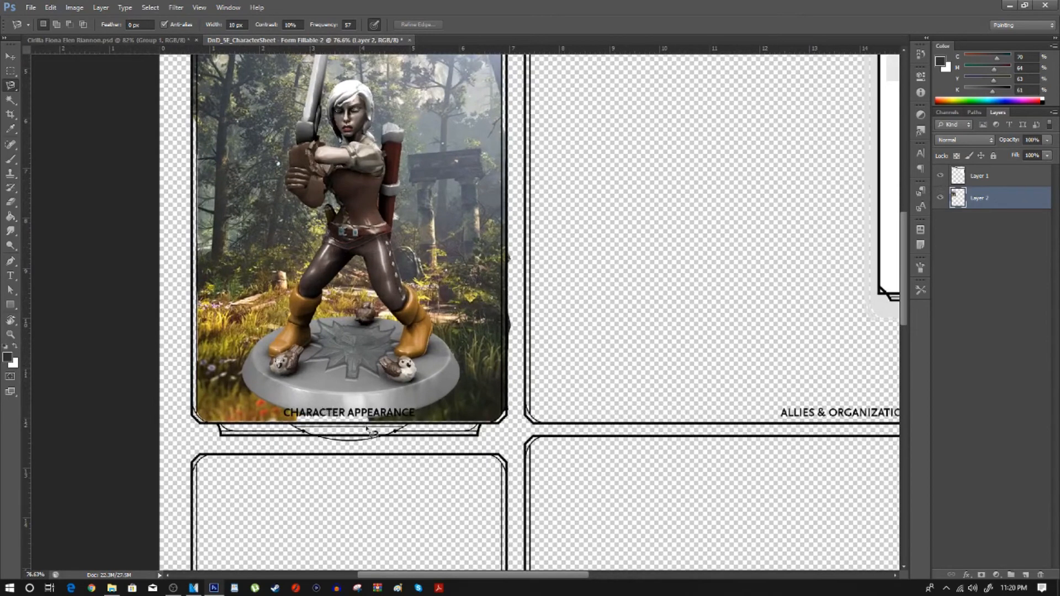
scroll(329, 359, down, 1)
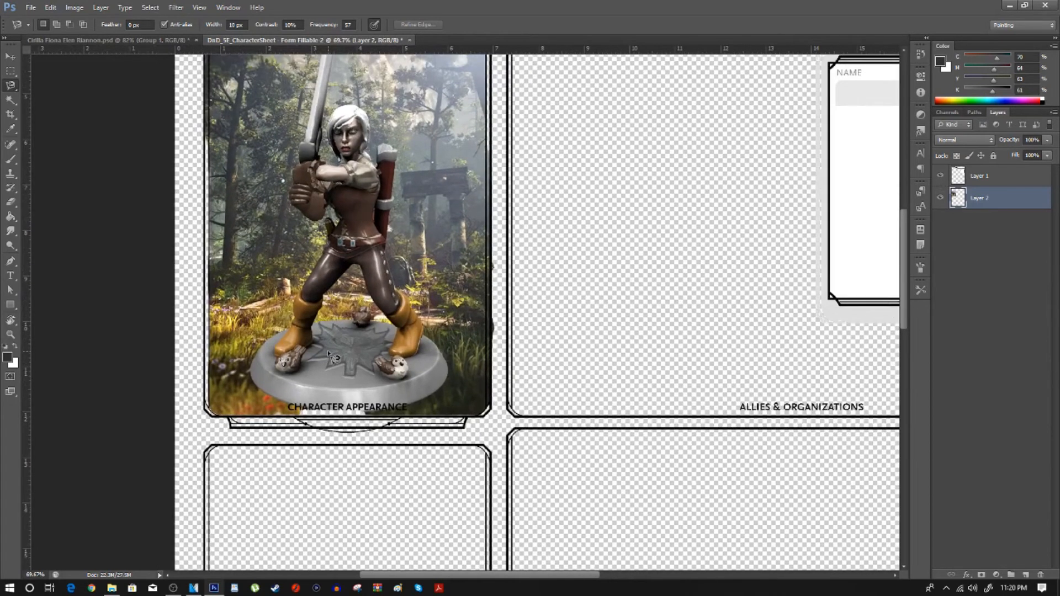
scroll(331, 356, down, 4)
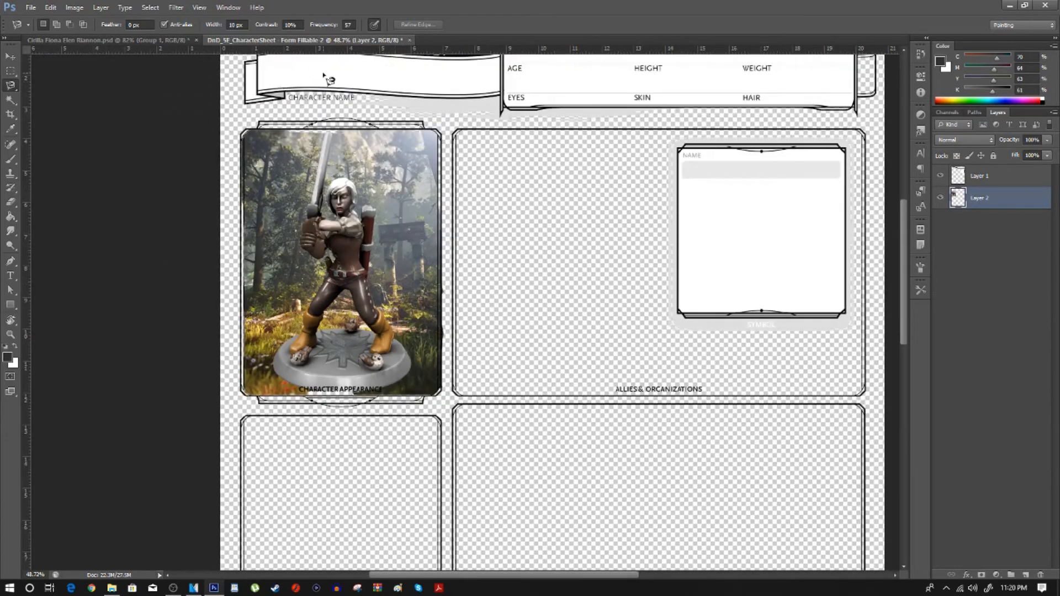
Step: Save the sheet in the DnD Characters folder as a Photoshop PDF named "DnD_5E_CharacterSheet - ciri"
click(29, 7)
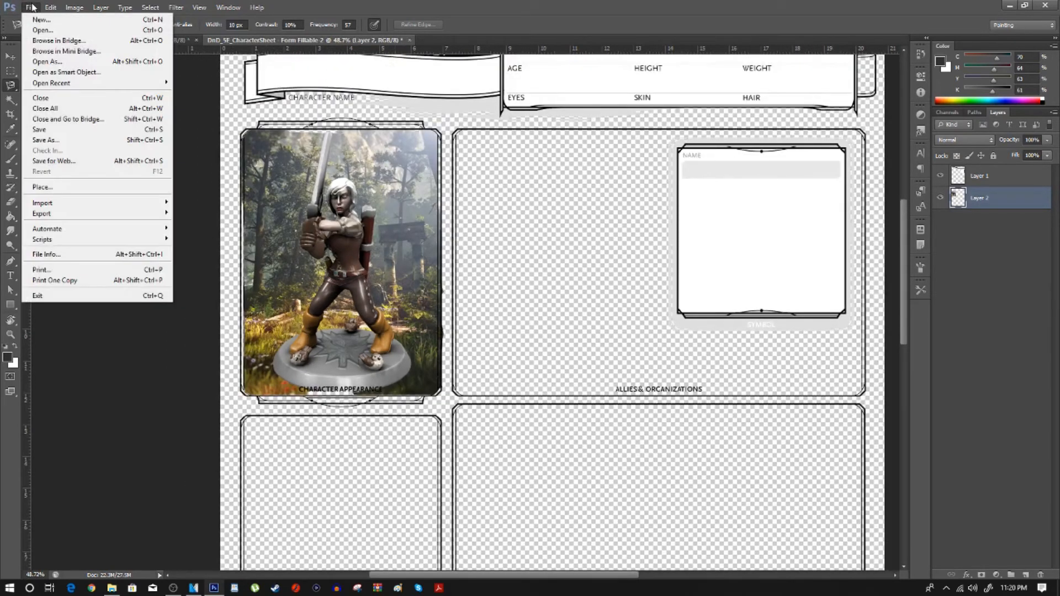
click(79, 140)
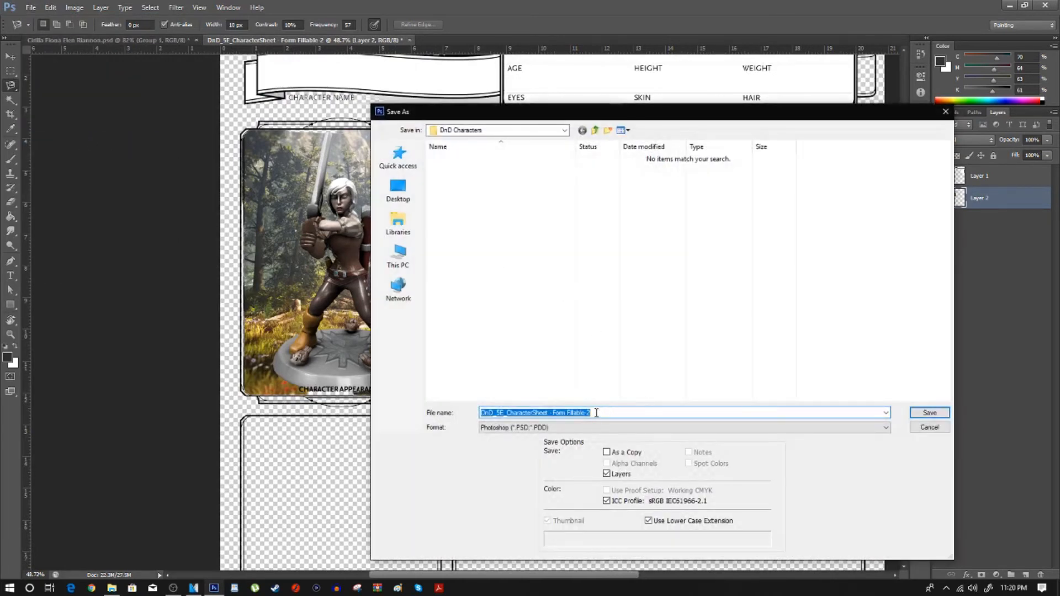
click(590, 428)
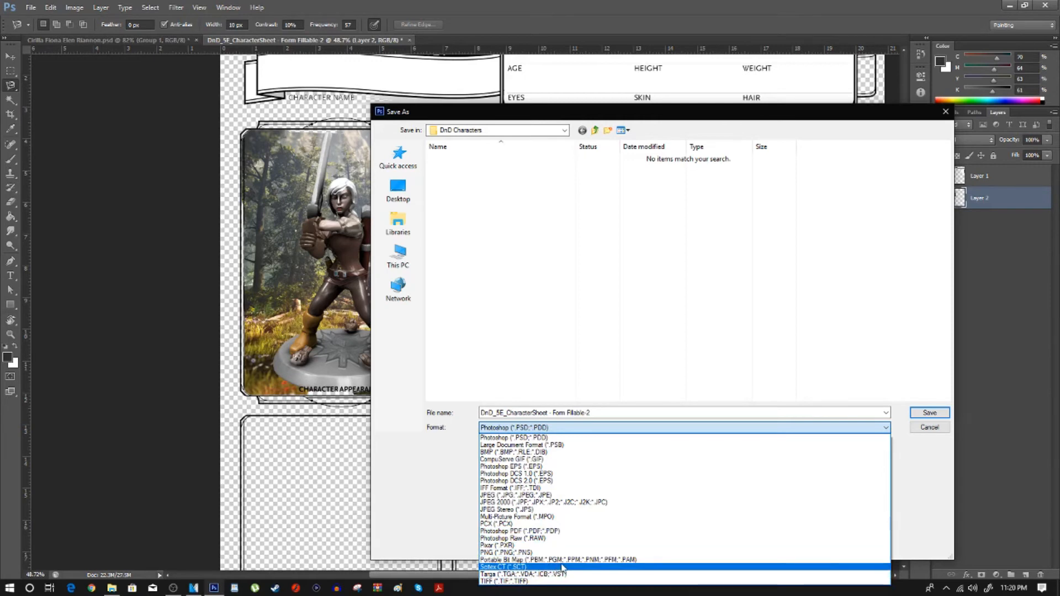
click(550, 532)
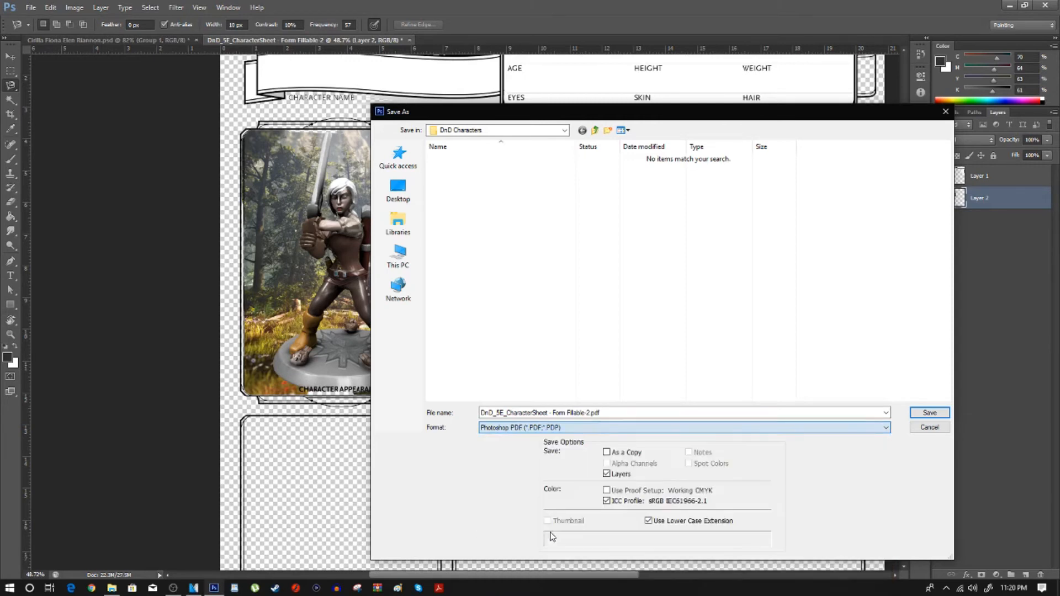
click(617, 412)
click(617, 411)
drag(609, 412, 533, 418)
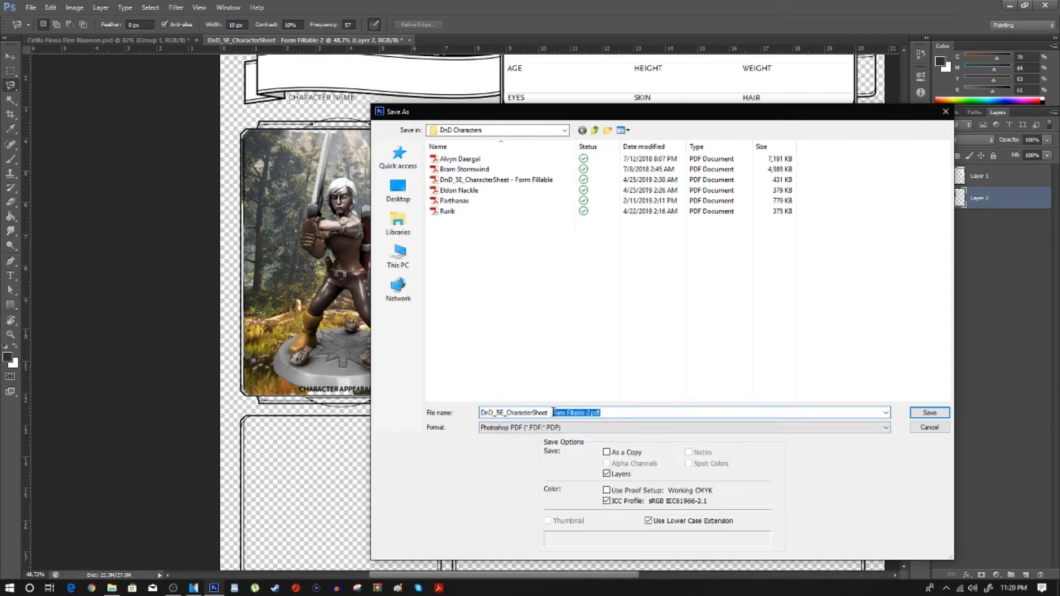
key(BackSpace)
text(cir)
key(Return)
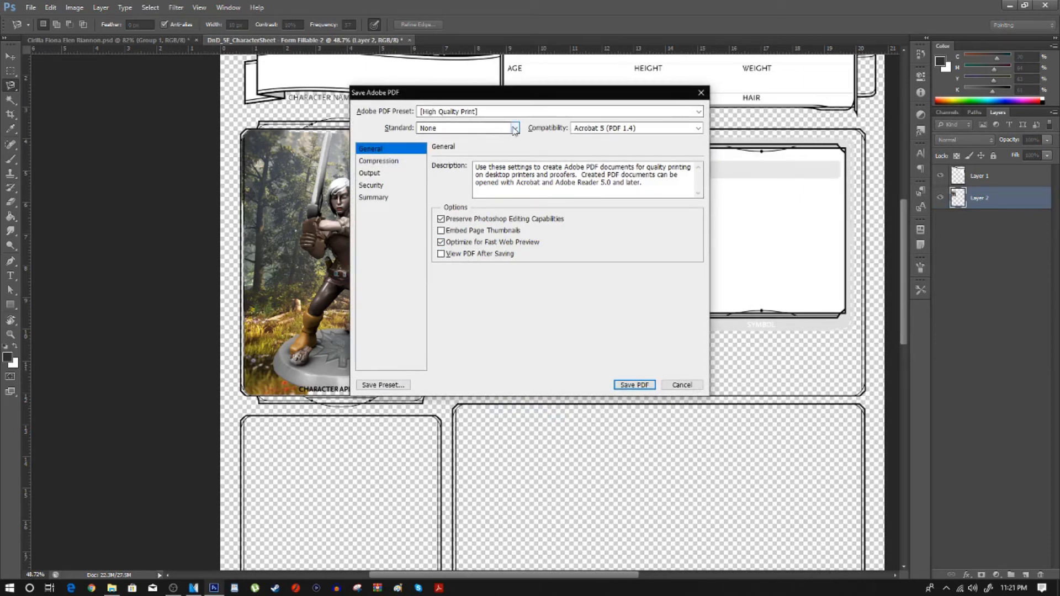
Step: Examine the PDF export's standard, compression, output, security and summary settings, leaving the standard at None
click(514, 129)
click(436, 139)
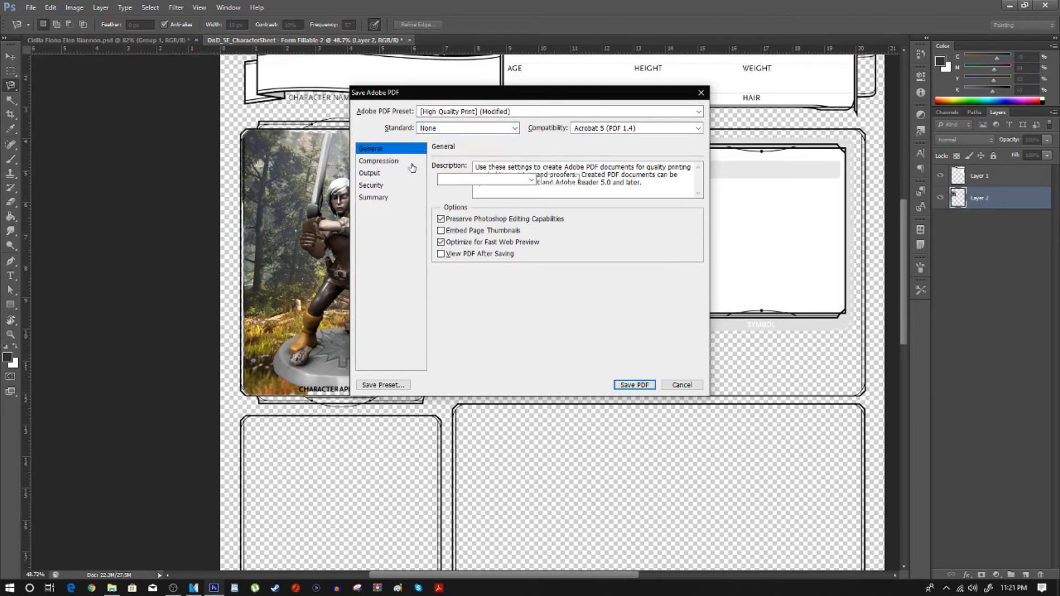
click(386, 161)
click(386, 173)
click(406, 186)
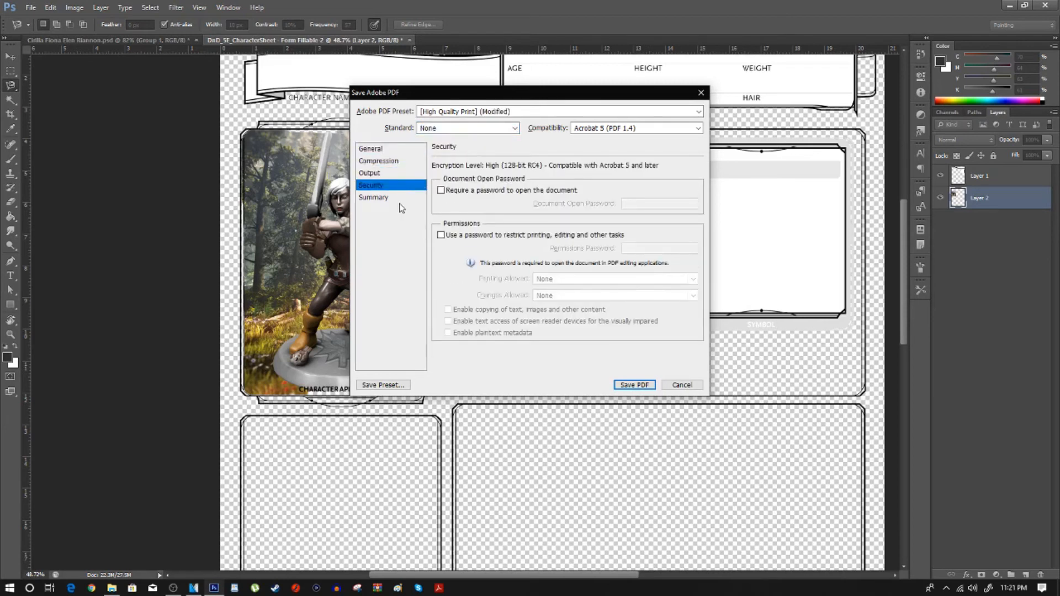
click(400, 198)
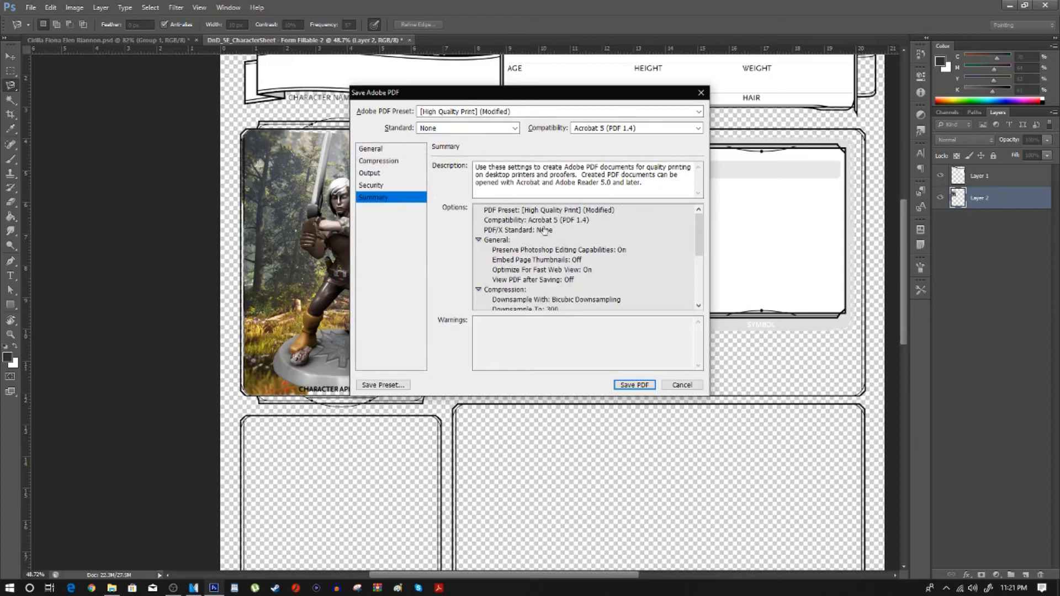
click(392, 150)
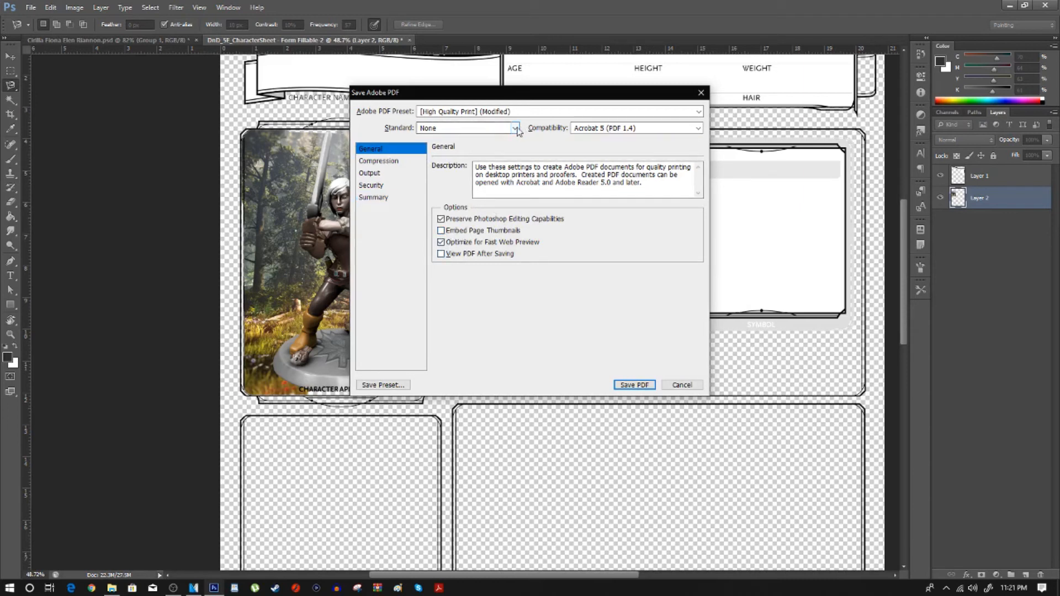
Step: Keep the modified High Quality Print preset with standard None and write the PDF, accepting preserved Photoshop editing capabilities
click(697, 114)
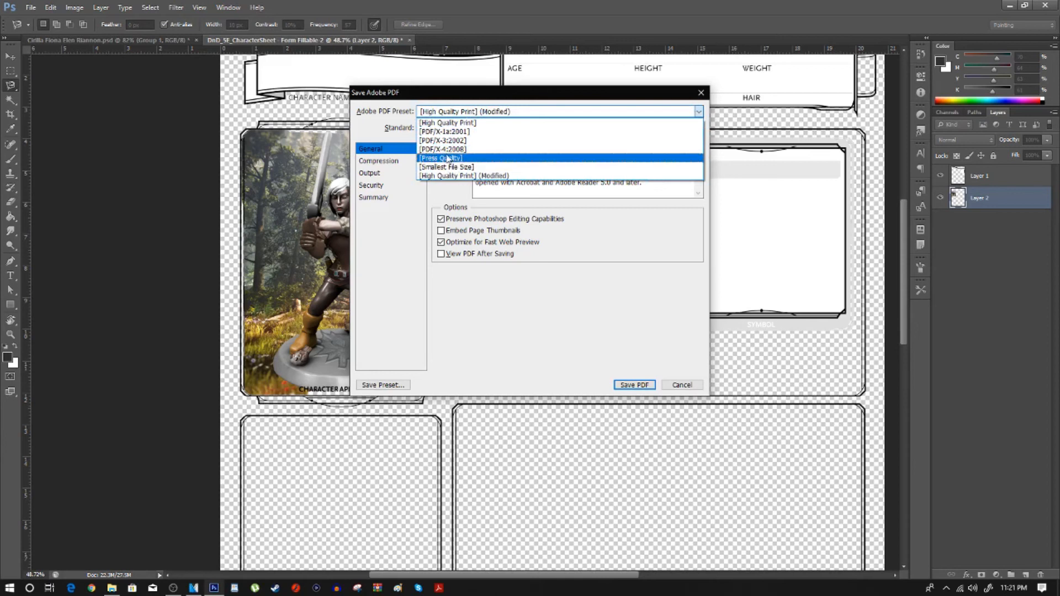
click(698, 114)
click(515, 128)
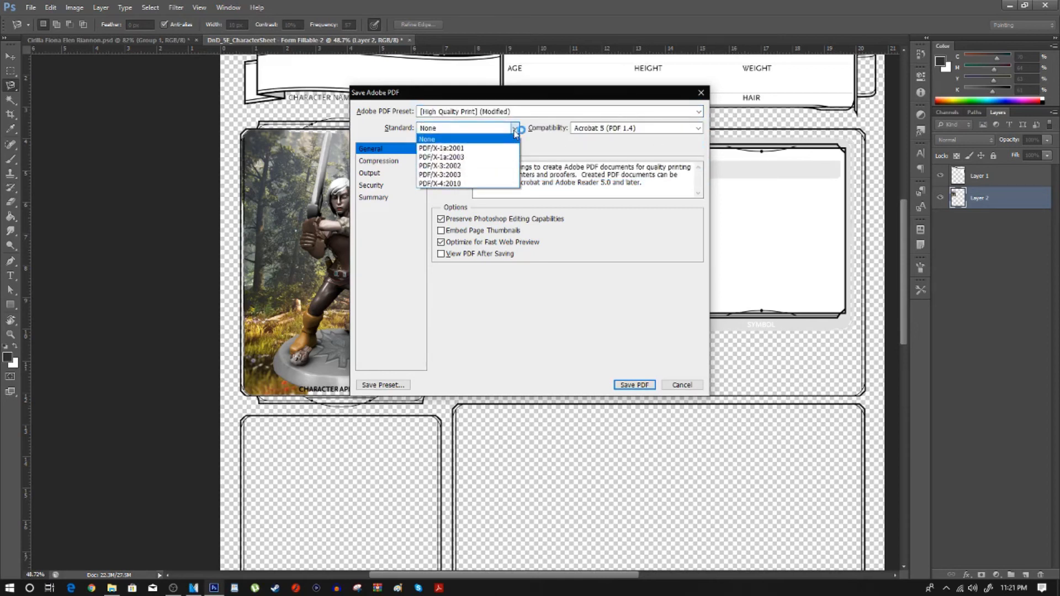
click(514, 132)
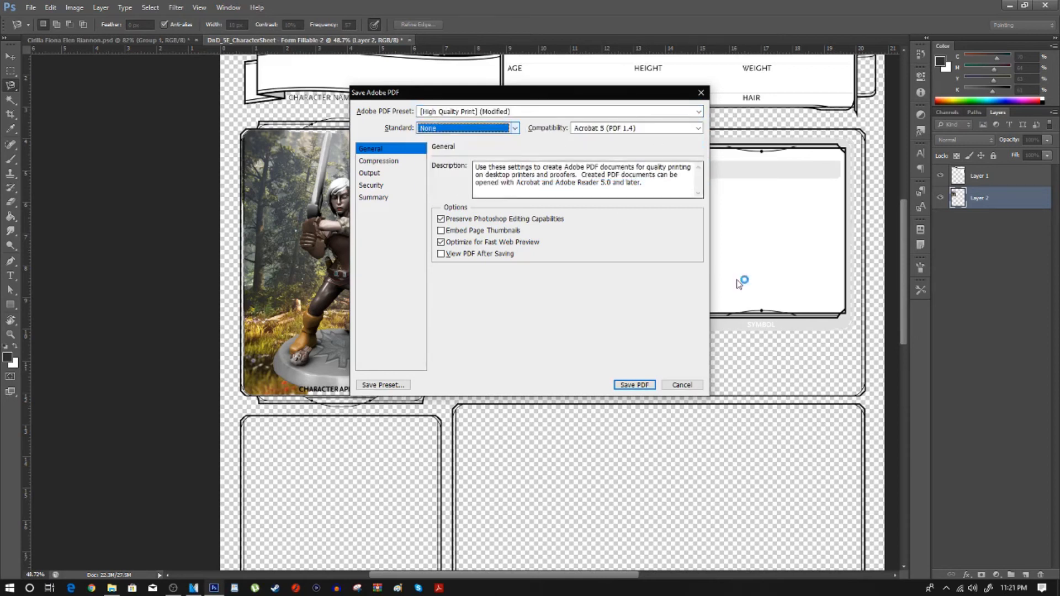
click(646, 387)
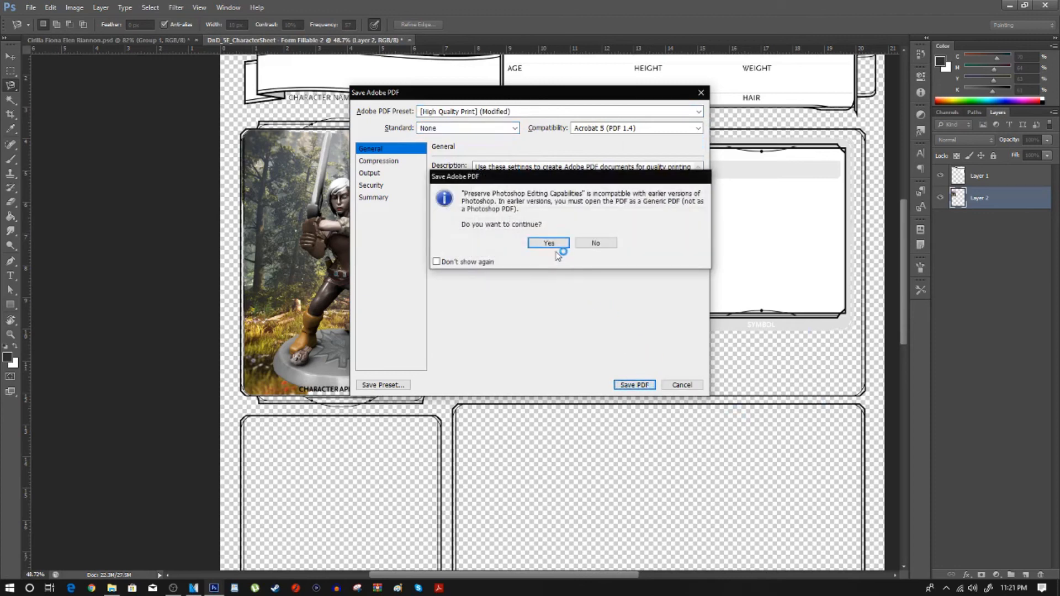
click(556, 245)
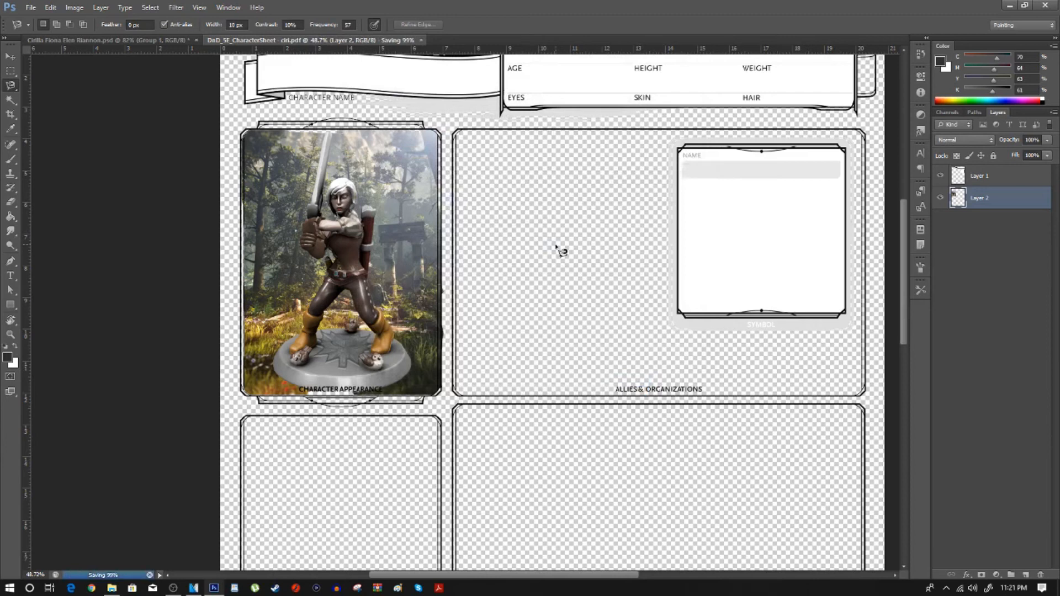
Step: Open the saved ciri character sheet from the desktop's DnD Characters folder in Adobe Reader Touch and check the fitted picture
click(1006, 8)
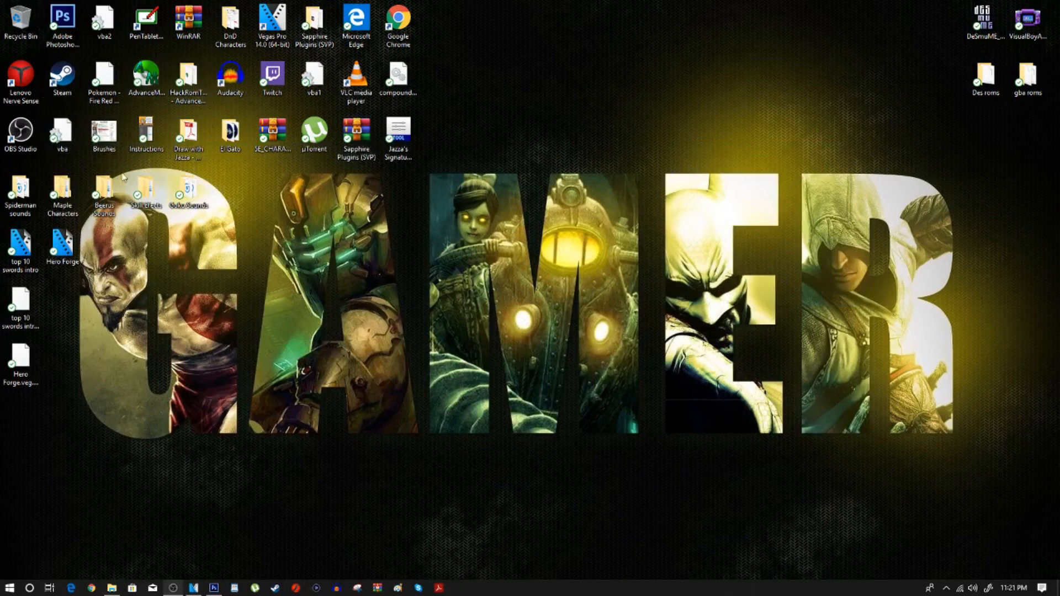
double_click(232, 36)
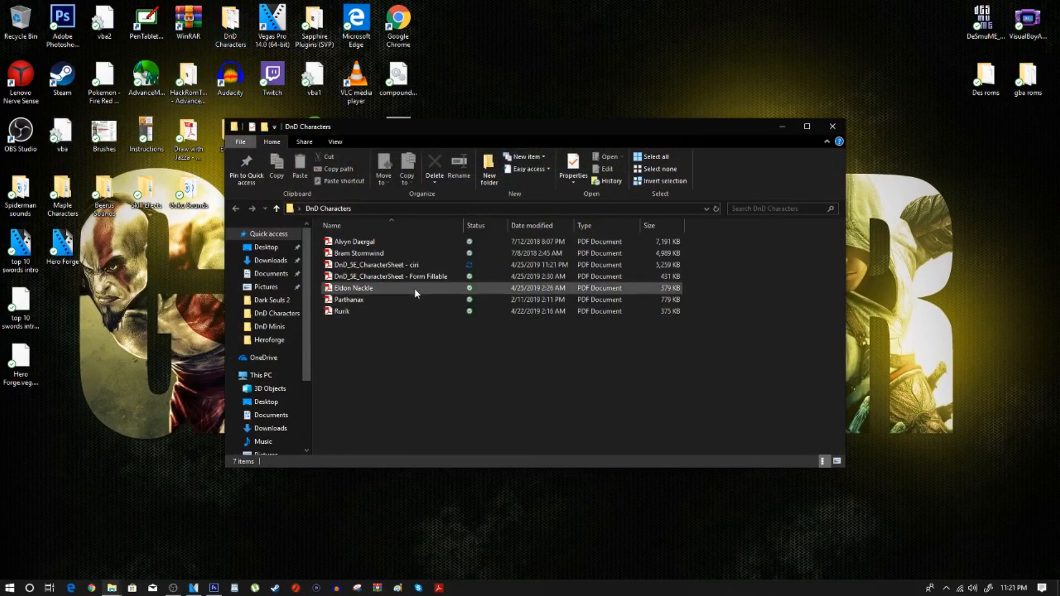
double_click(418, 275)
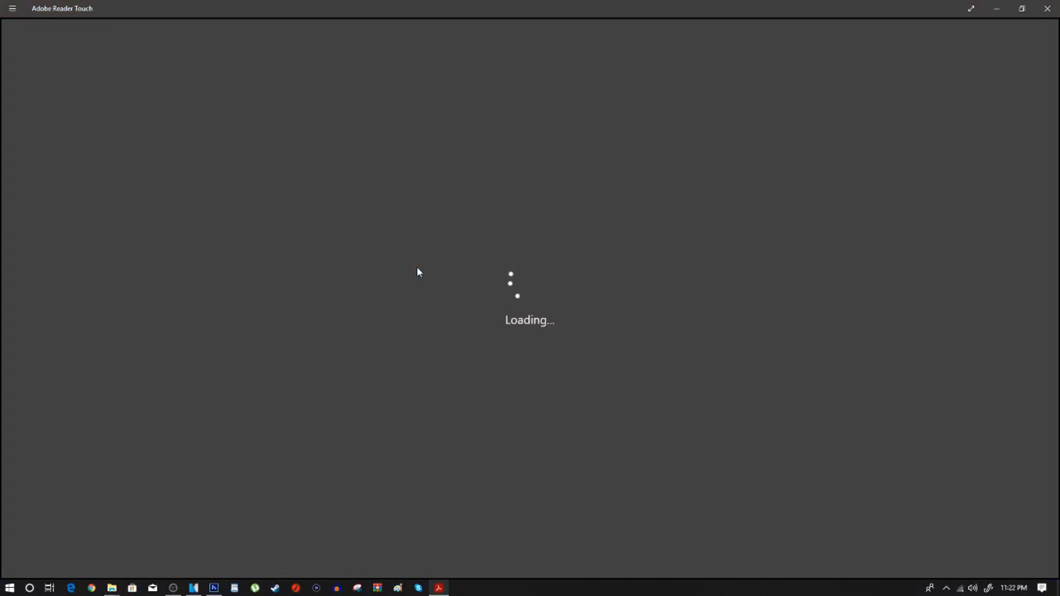
click(607, 284)
click(607, 285)
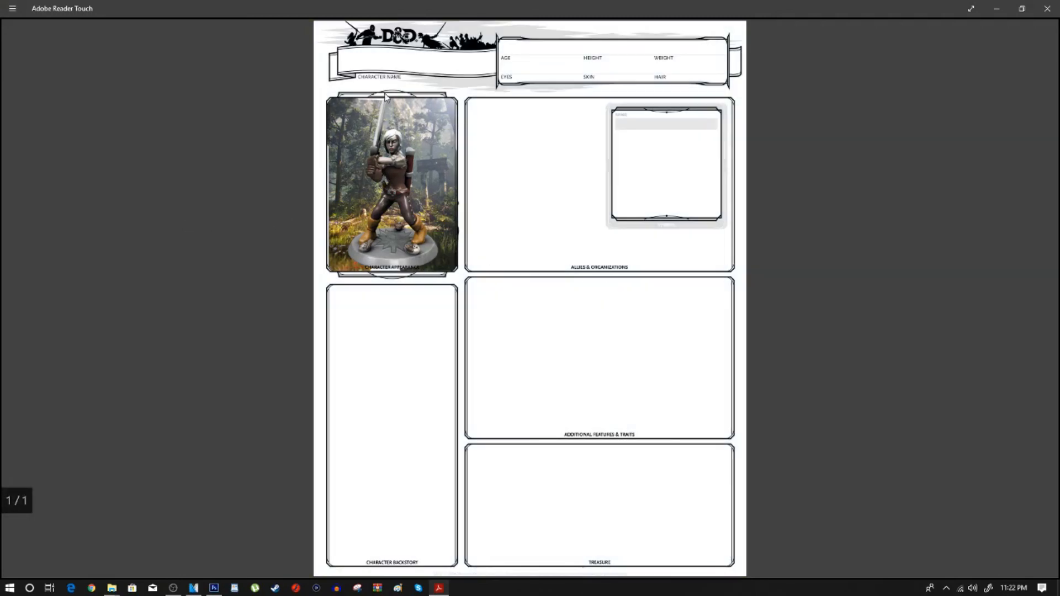